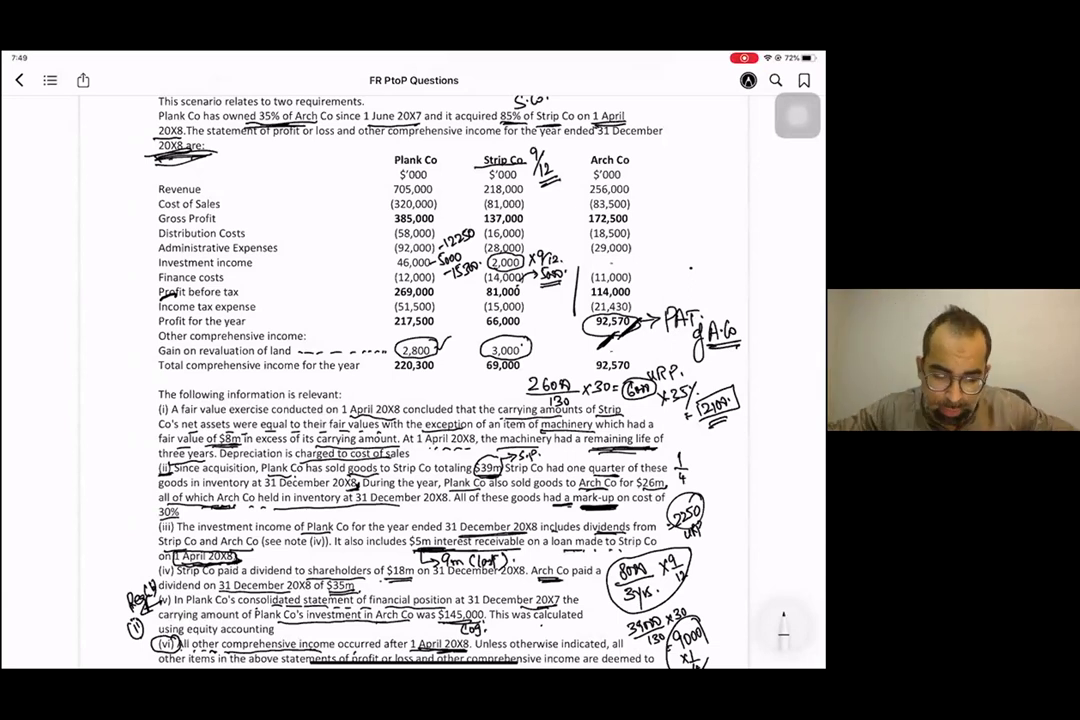
# Draw a freehand slanted stroke in the margin beside "The following information is relevant" in Question 2.
pyautogui.moveTo(124, 433); pyautogui.dragTo(177, 394)
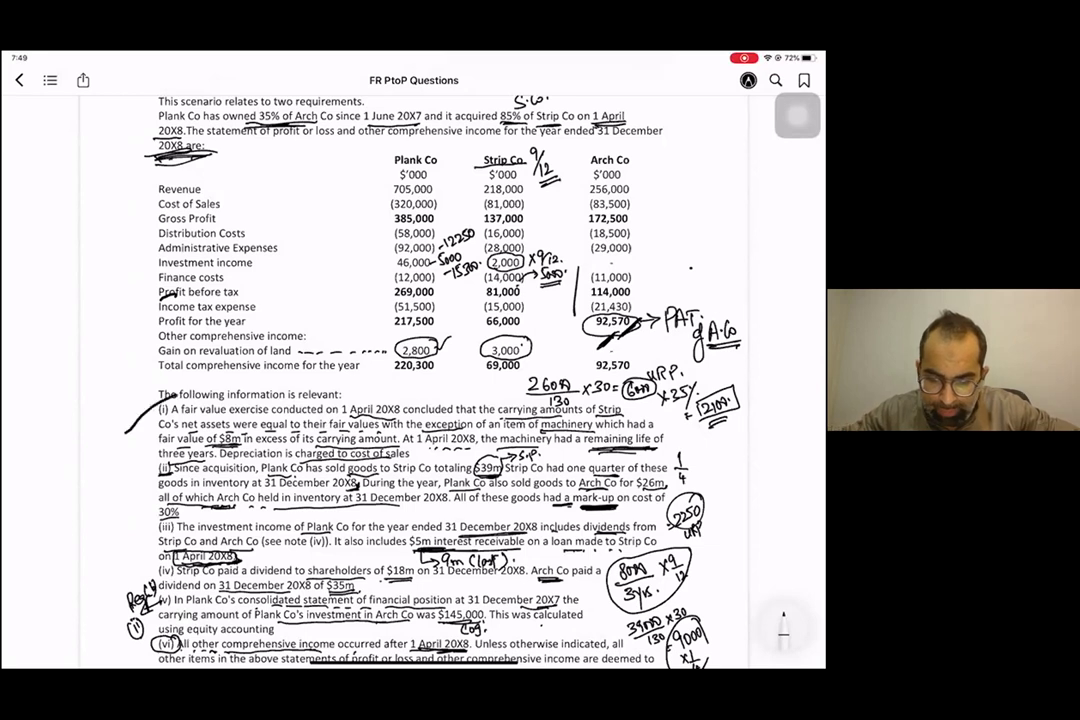
pyautogui.scroll(-1, 410, 380)
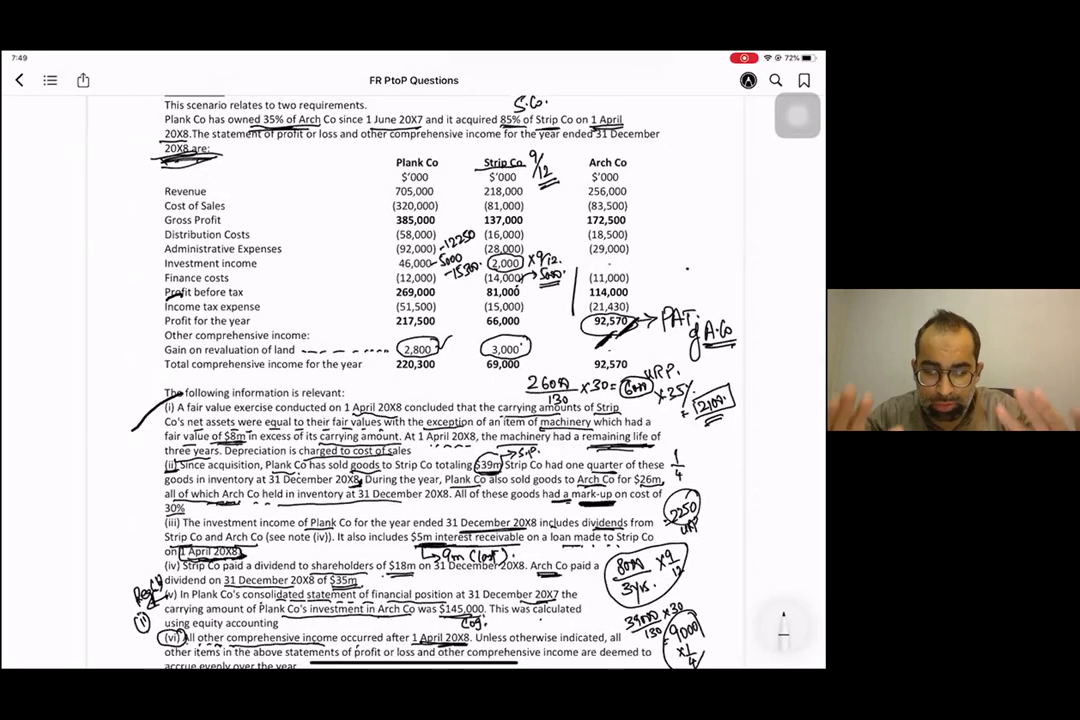
pyautogui.scroll(-2, 410, 380)
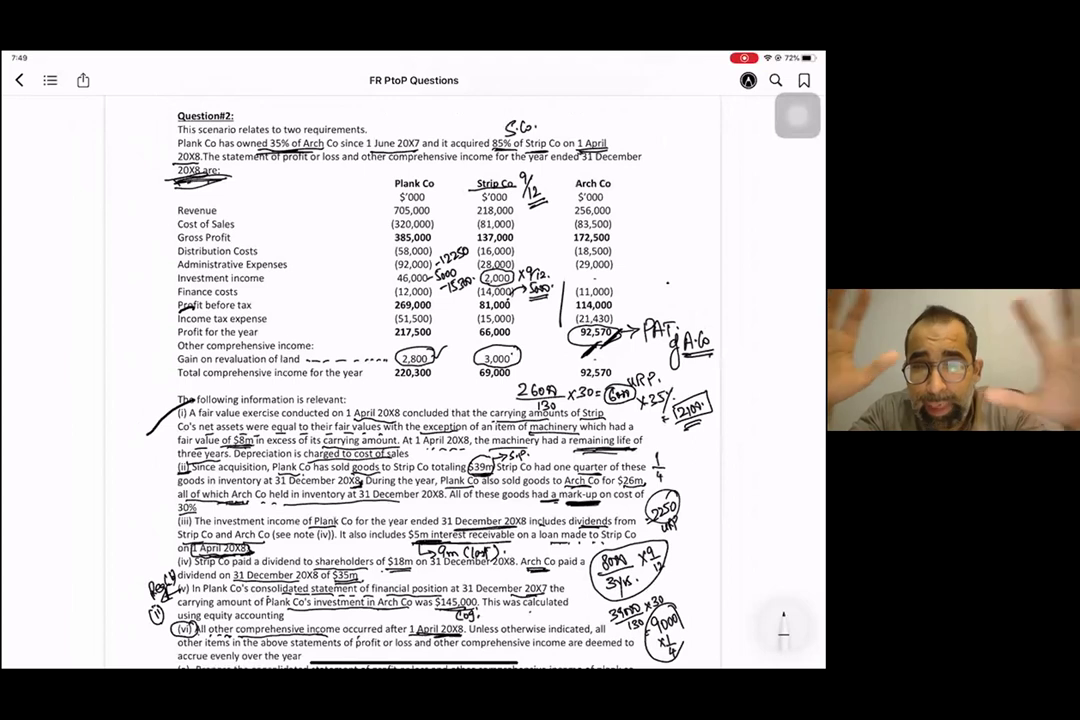
pyautogui.scroll(-1, 410, 380)
pyautogui.scroll(-1, 413, 380)
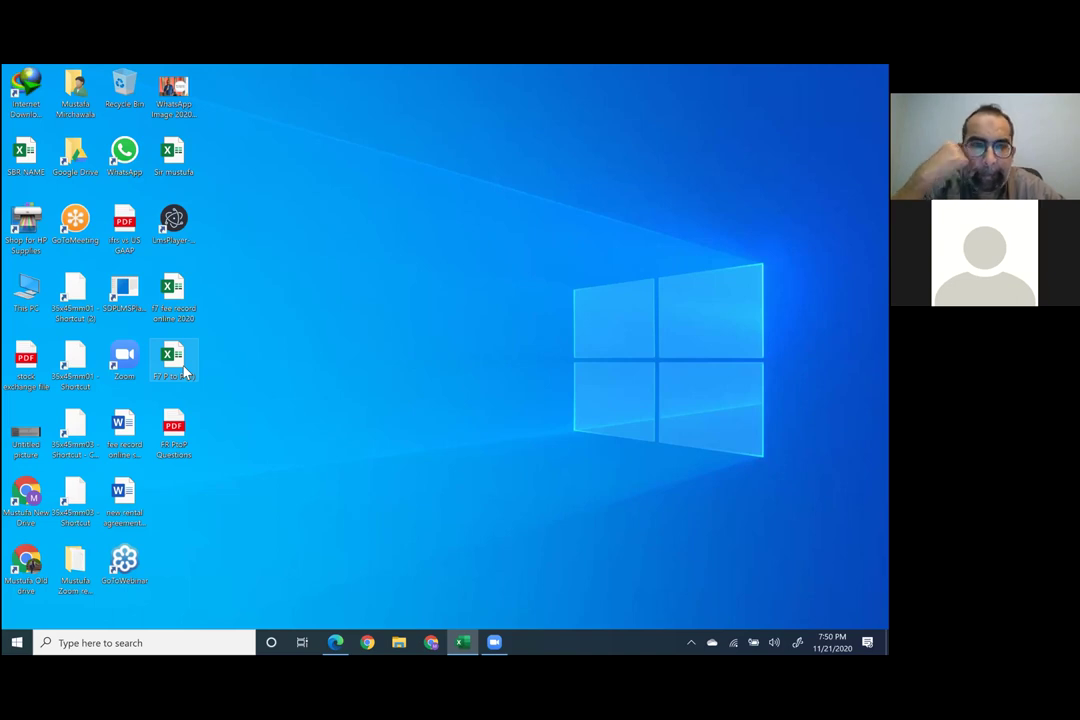
# Switch to the Excel workbook F7 P to P (1) and show the Plank Company statement on the PLANK sheet.
pyautogui.click(464, 642)
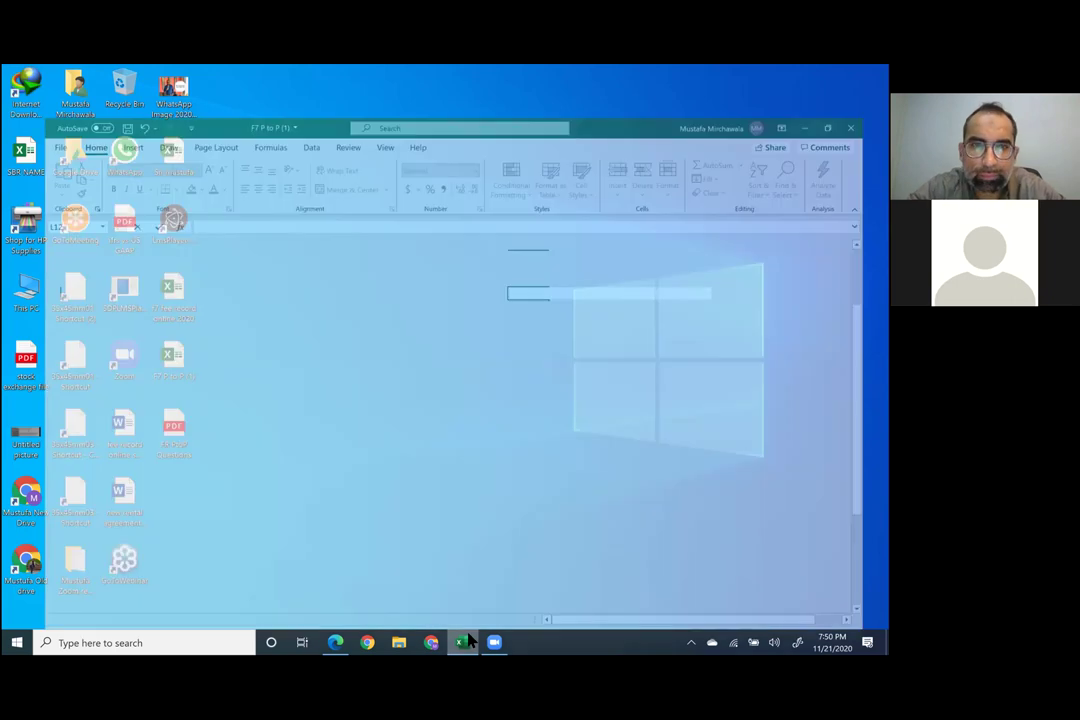
pyautogui.scroll(3, 124, 312)
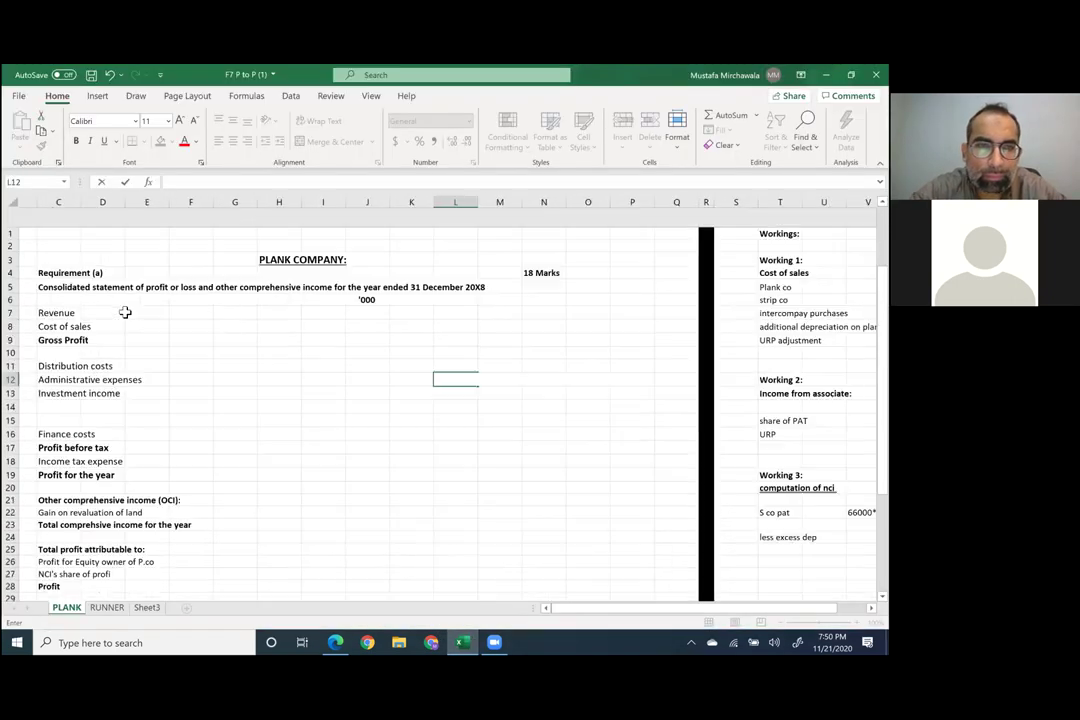
pyautogui.hscroll(2, 124, 312)
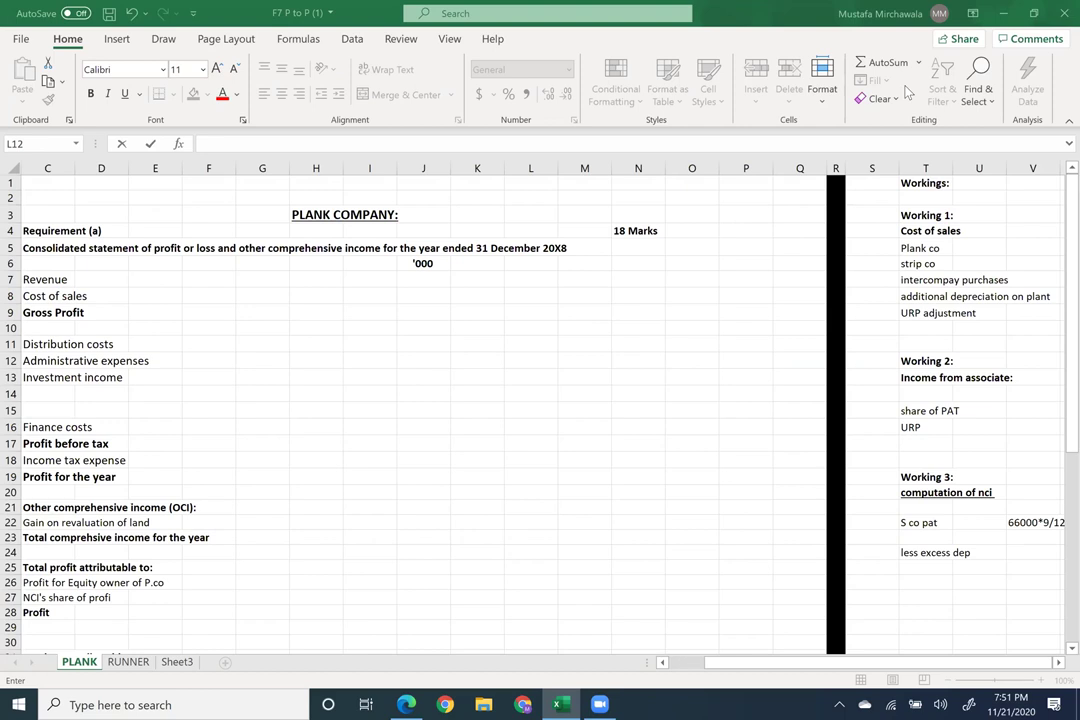
# Calculate the consolidated revenue in J7 with the formula =705000+(218000*.75)-39000.
pyautogui.click(416, 278)
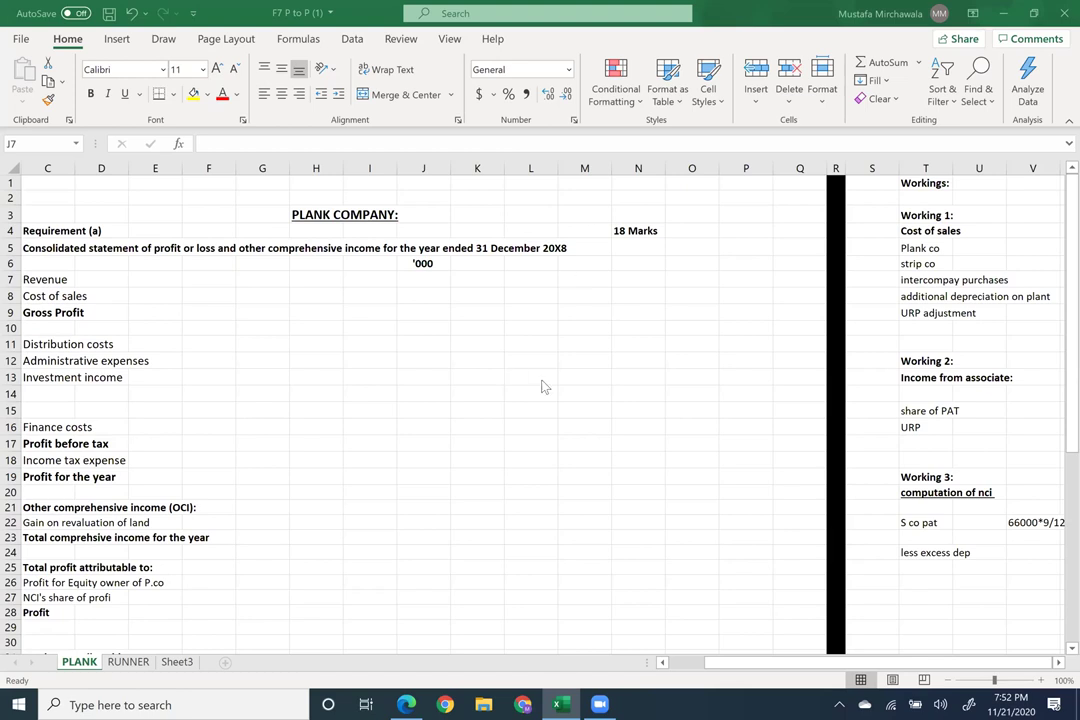
pyautogui.click(404, 281)
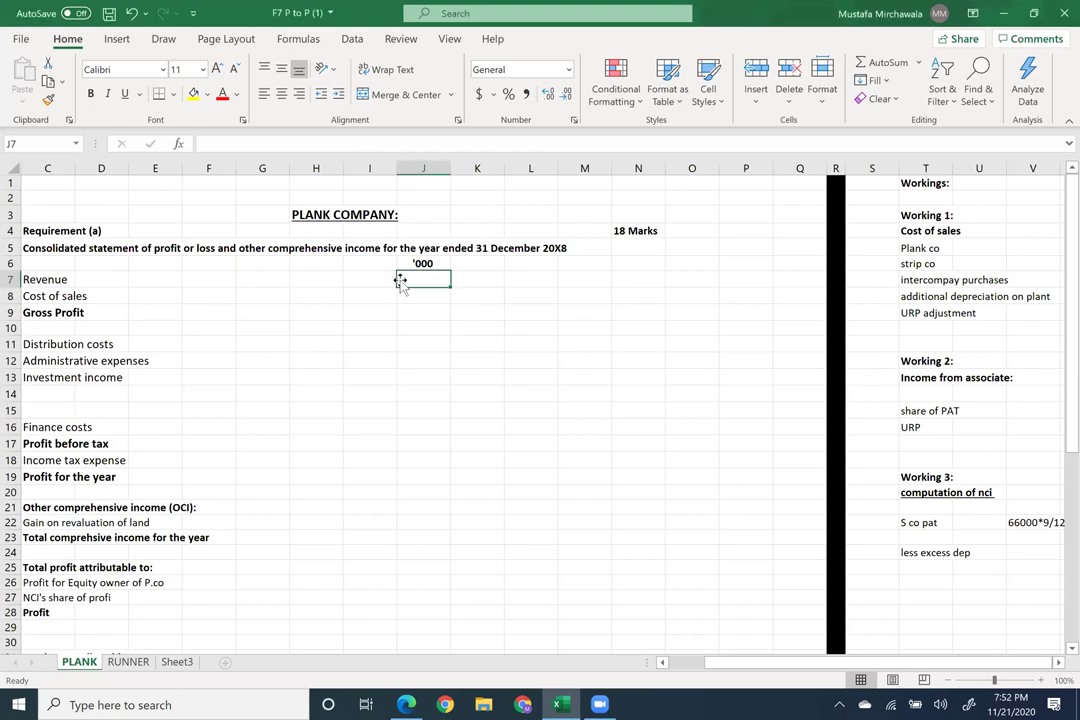
pyautogui.write('=')
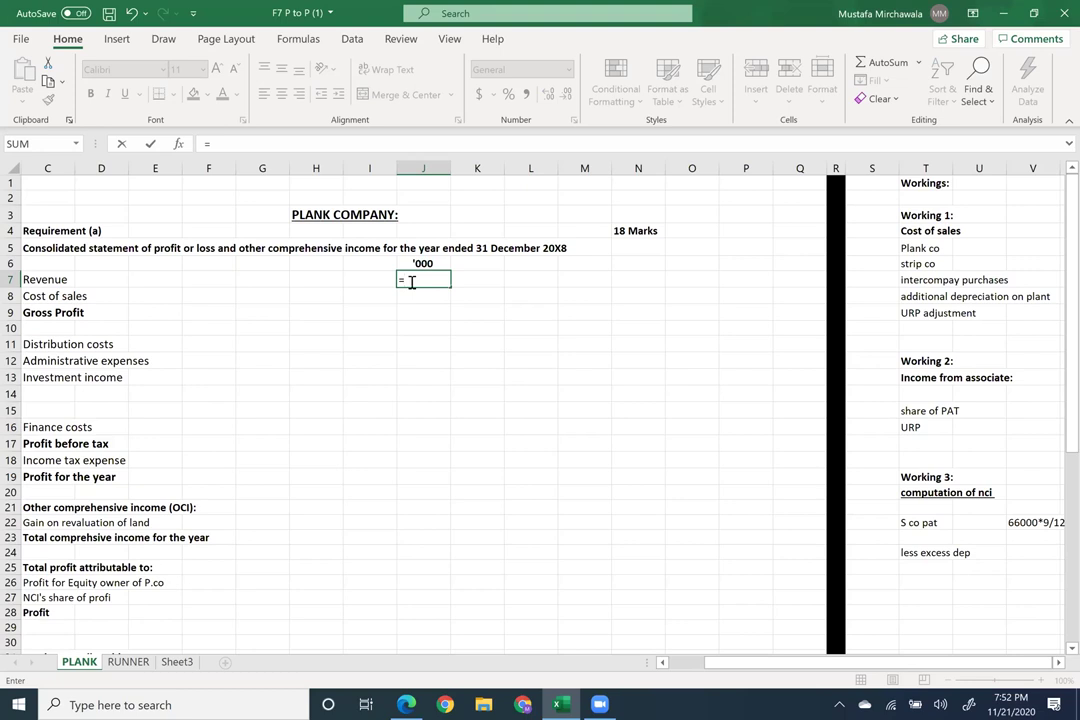
pyautogui.write('705000')
pyautogui.write('+(')
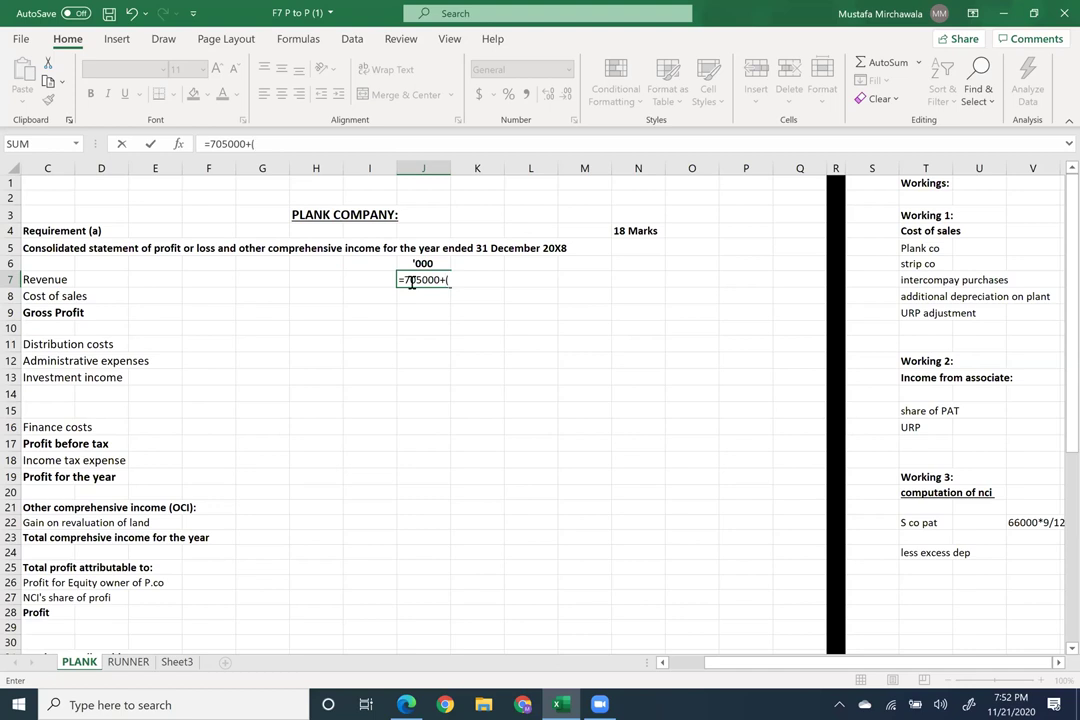
pyautogui.write('218000')
pyautogui.write('*.75')
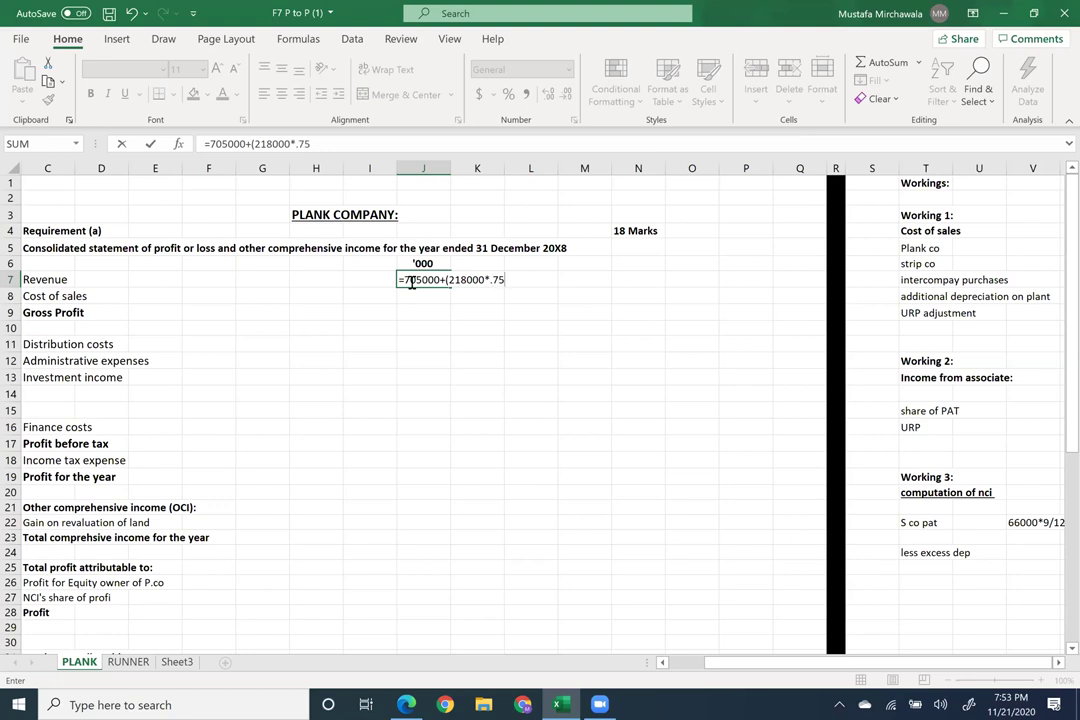
pyautogui.write(')')
pyautogui.write('-39000')
pyautogui.press('Return')
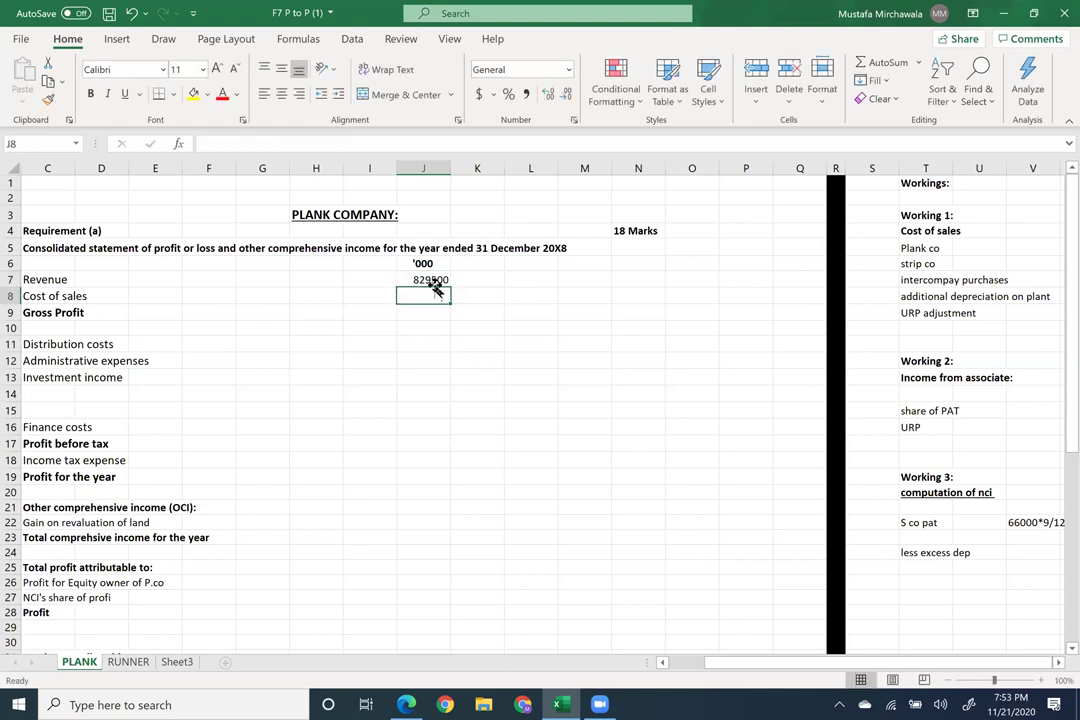
pyautogui.click(438, 278)
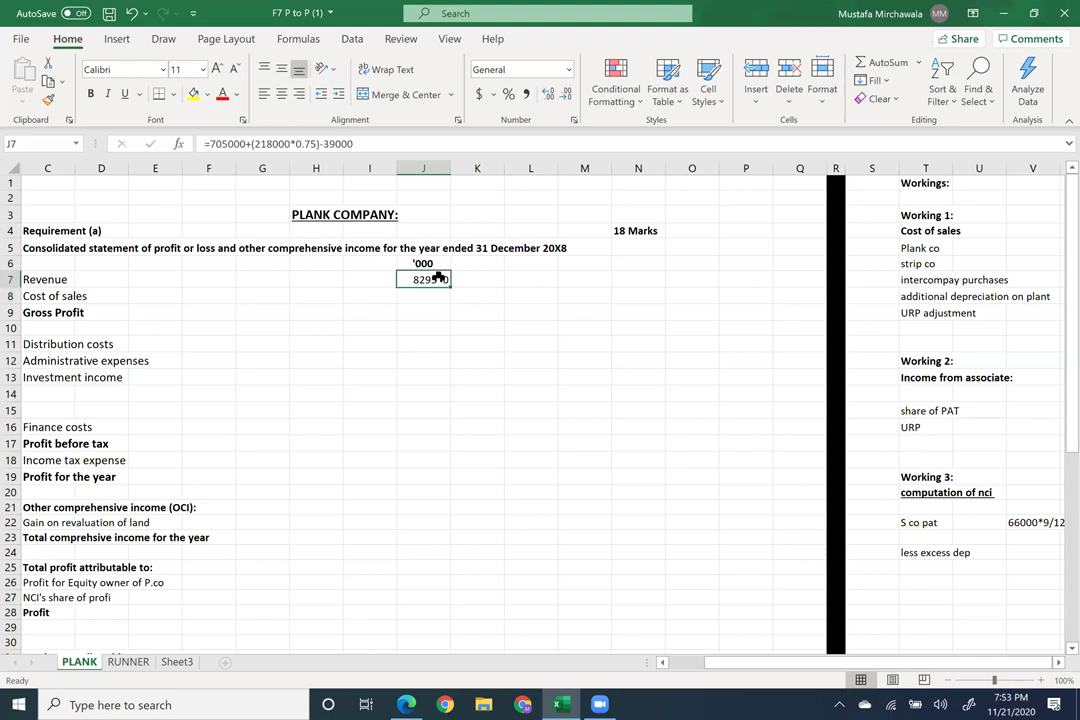
# Set the ribbon to auto-hide and enlarge the view of the statement, keeping the revenue cell J7 selected.
pyautogui.click(973, 13)
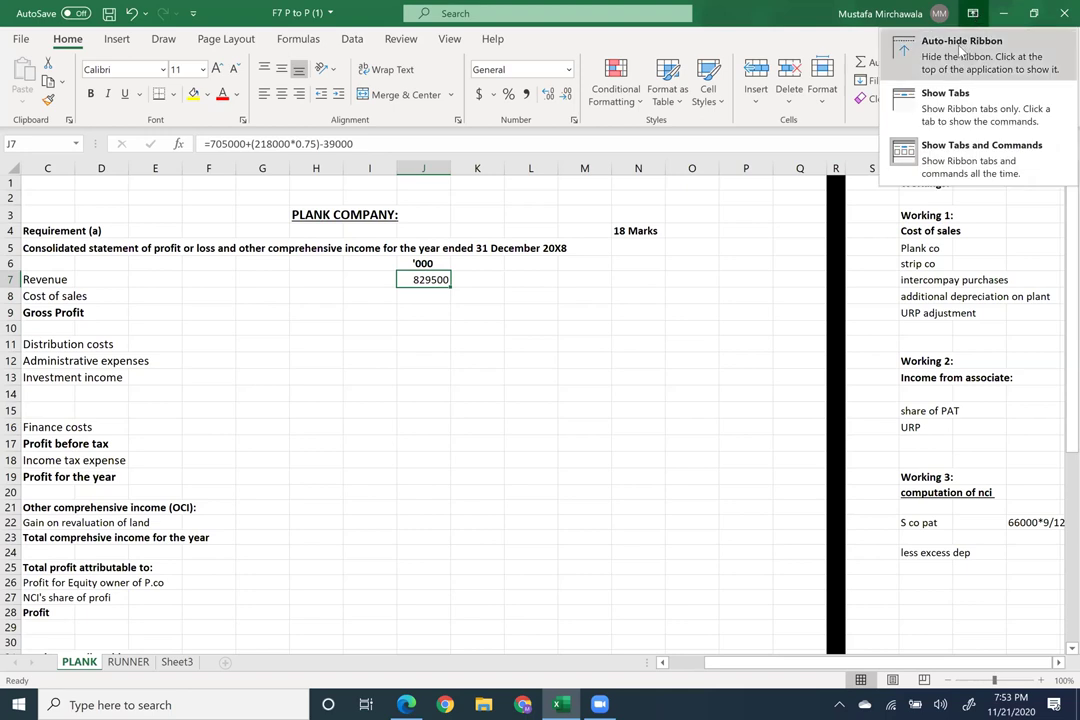
pyautogui.click(960, 56)
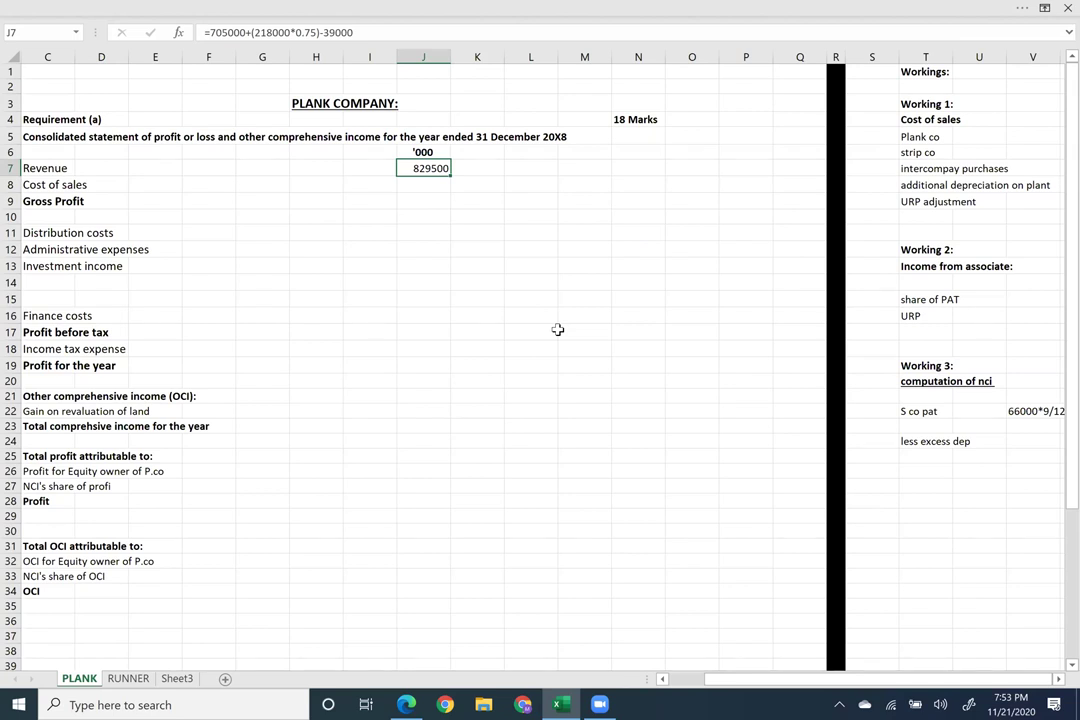
pyautogui.keyDown('ctrl'); pyautogui.scroll(3, 558, 329); pyautogui.keyUp('ctrl')
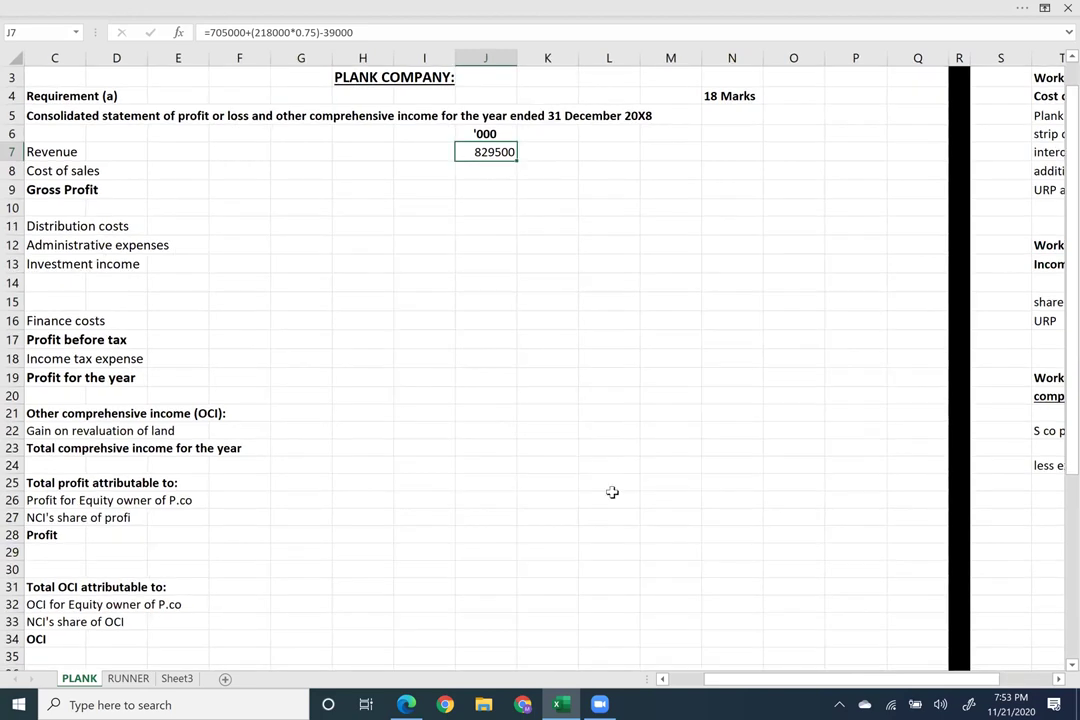
pyautogui.click(667, 704)
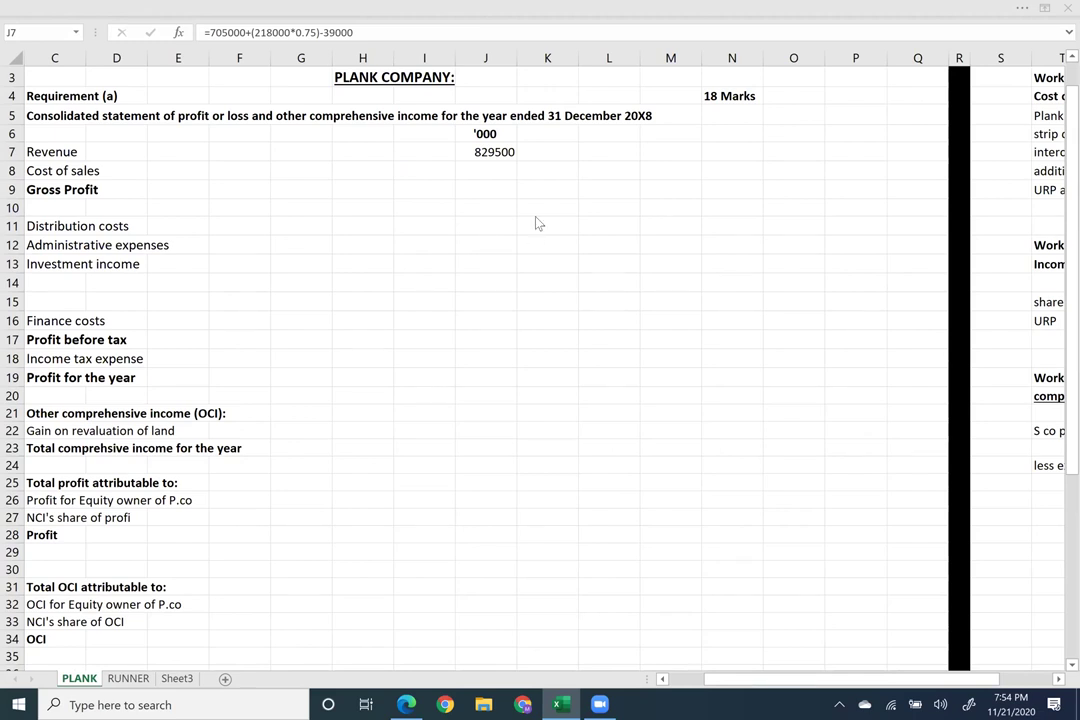
pyautogui.click(505, 154)
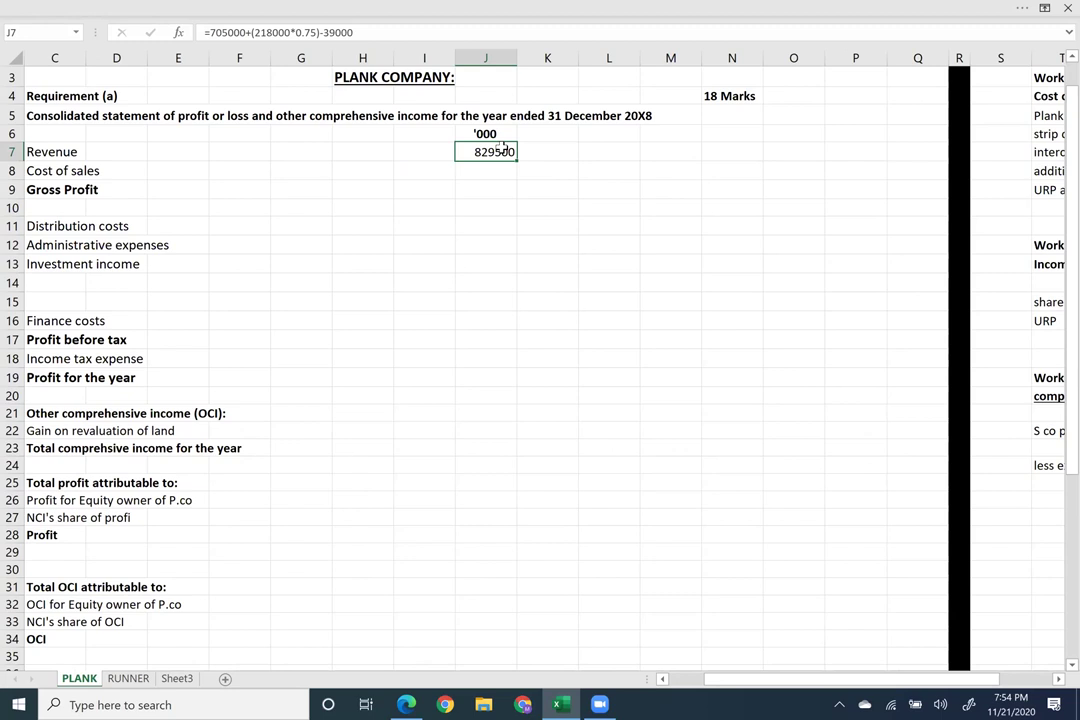
# Enter 320000 as Plank co's cost of sales in Y5 under Working 1.
pyautogui.hscroll(4, 503, 148)
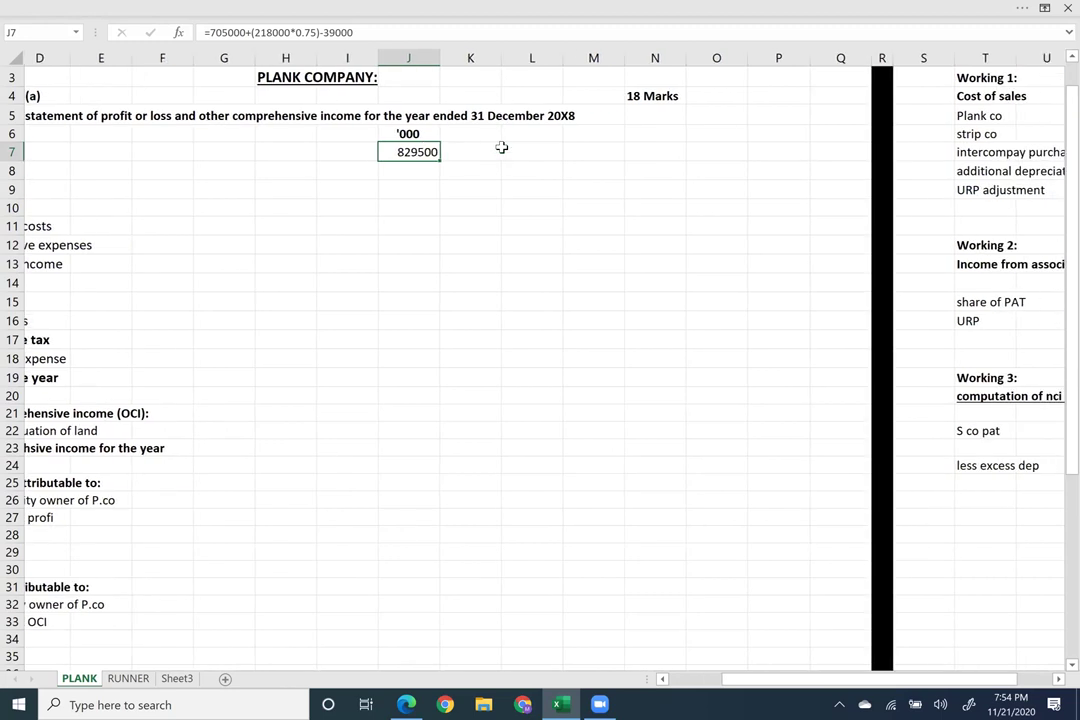
pyautogui.hscroll(5, 502, 148)
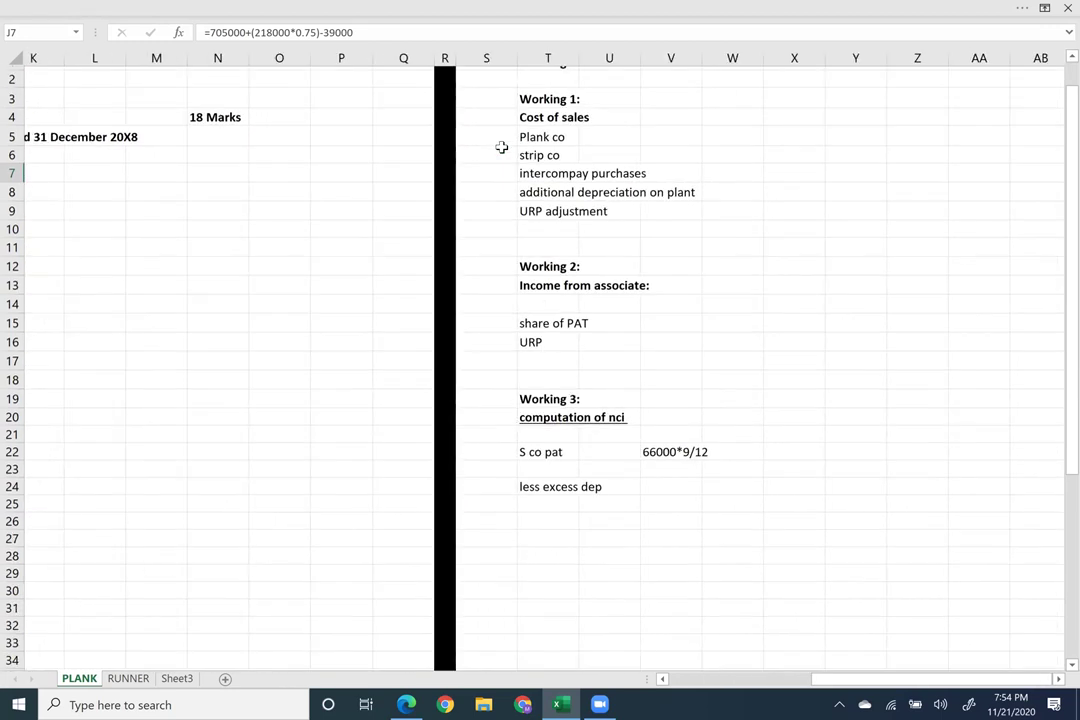
pyautogui.scroll(1, 502, 148)
pyautogui.keyDown('ctrl'); pyautogui.scroll(3, 503, 148); pyautogui.keyUp('ctrl')
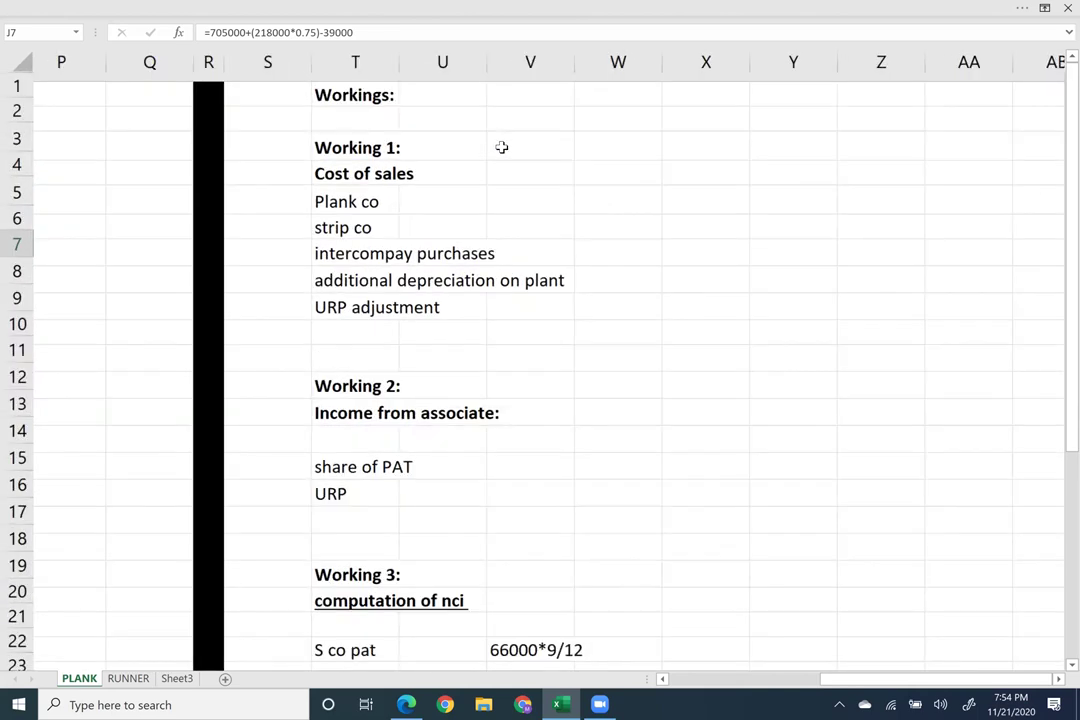
pyautogui.keyDown('ctrl'); pyautogui.scroll(2, 505, 153); pyautogui.keyUp('ctrl')
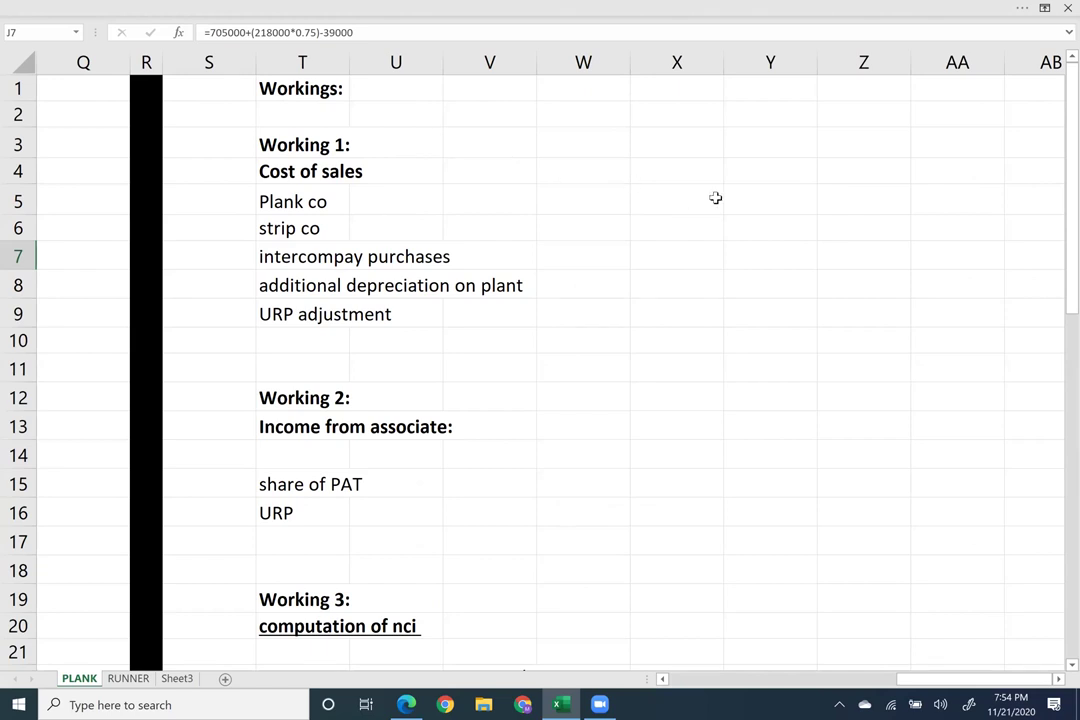
pyautogui.click(781, 200)
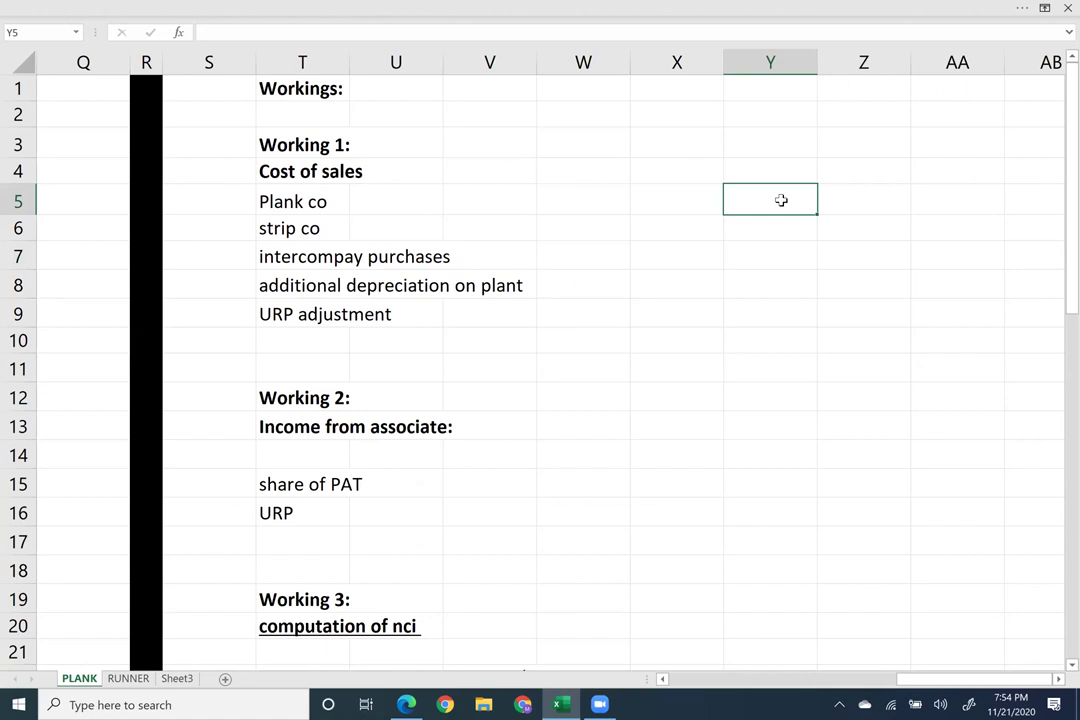
pyautogui.write('320000')
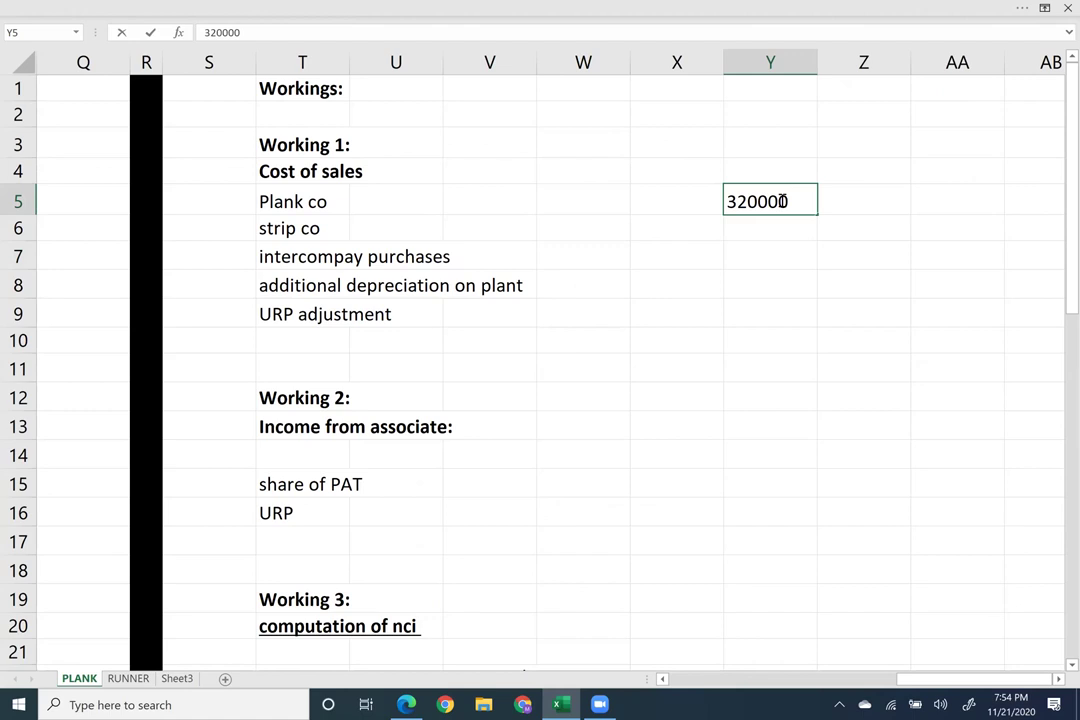
pyautogui.press('Return')
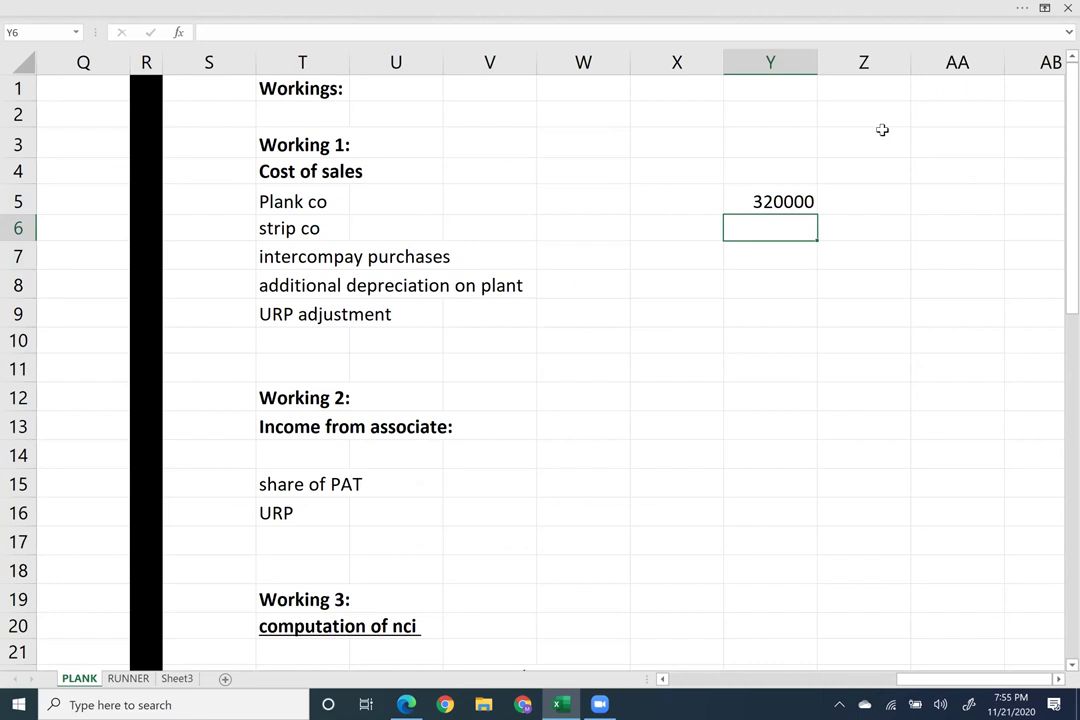
# Enter =81000*9/12 for strip co in Y6 and -39000 for intercompany purchases in Y7.
pyautogui.write('=81000')
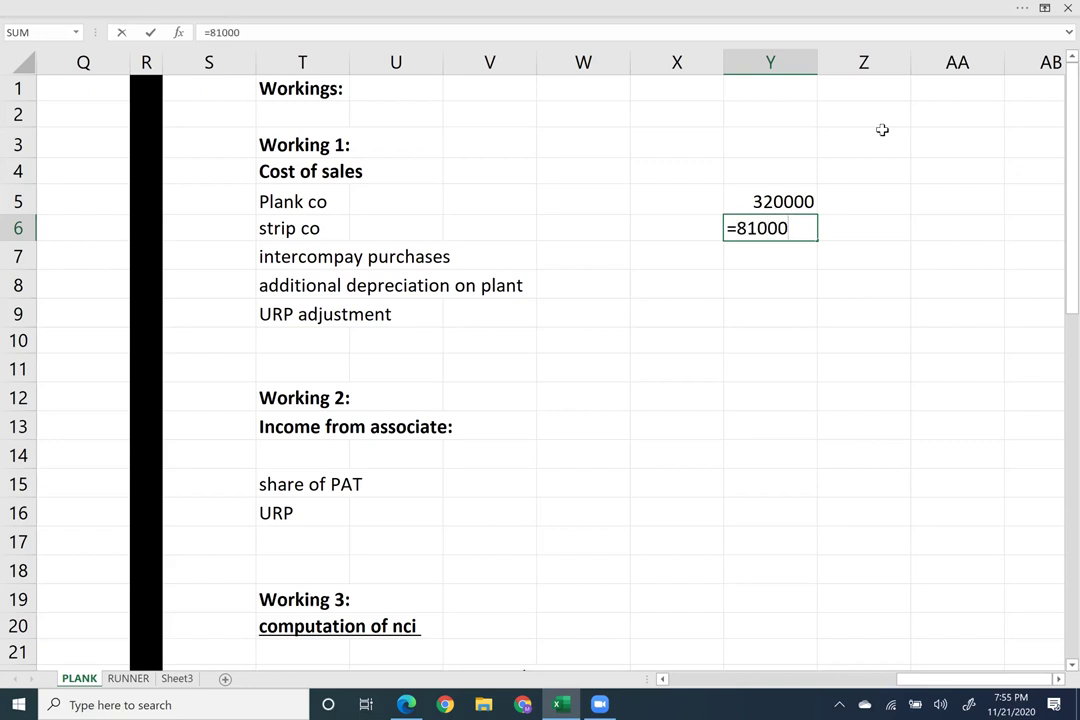
pyautogui.write('*9/12')
pyautogui.press('Return')
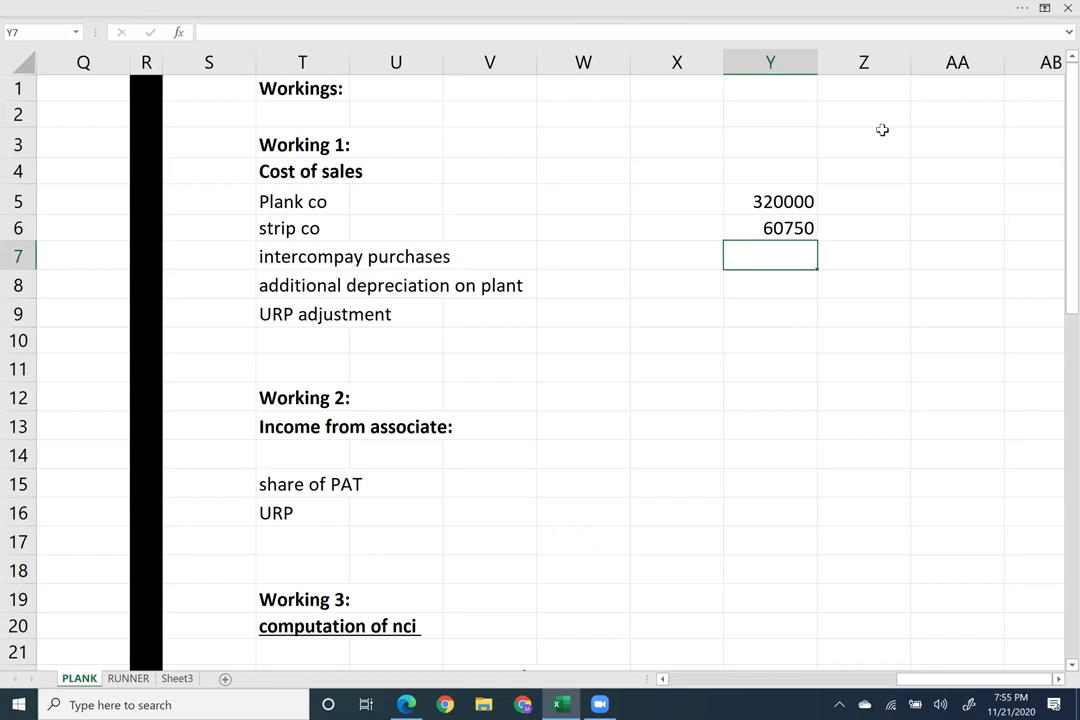
pyautogui.write('-39000')
pyautogui.press('Return')
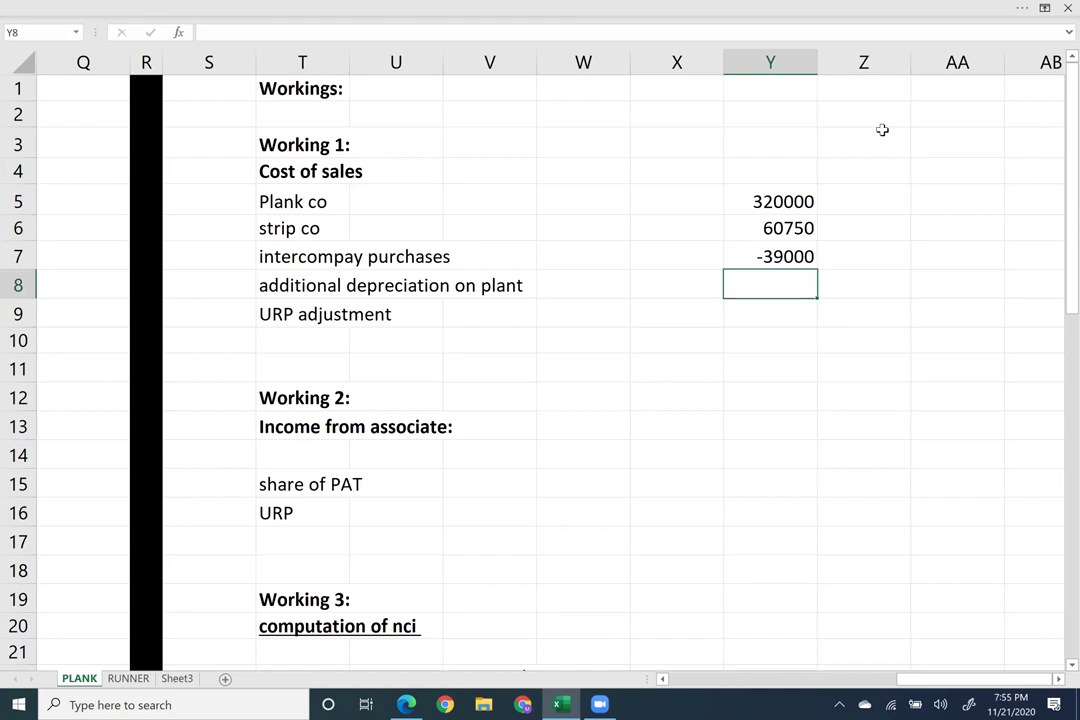
# Leave the additional depreciation row blank and calculate the URP adjustment in Y9 as =39000*30/130*.25.
pyautogui.press('Return')
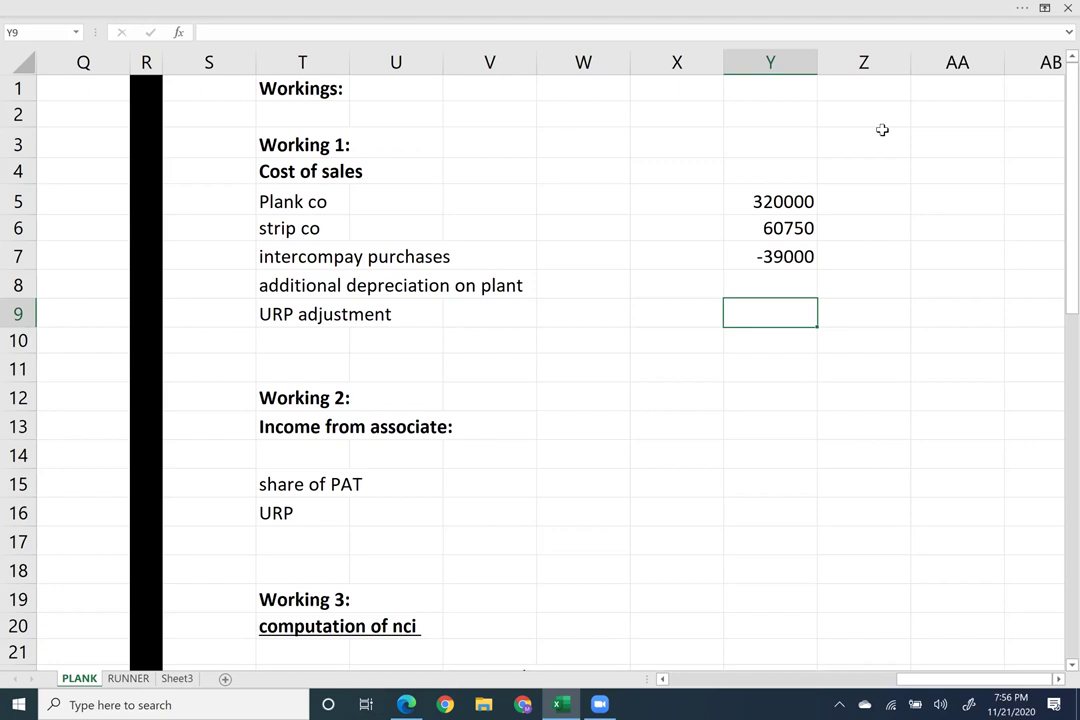
pyautogui.write('=3999')
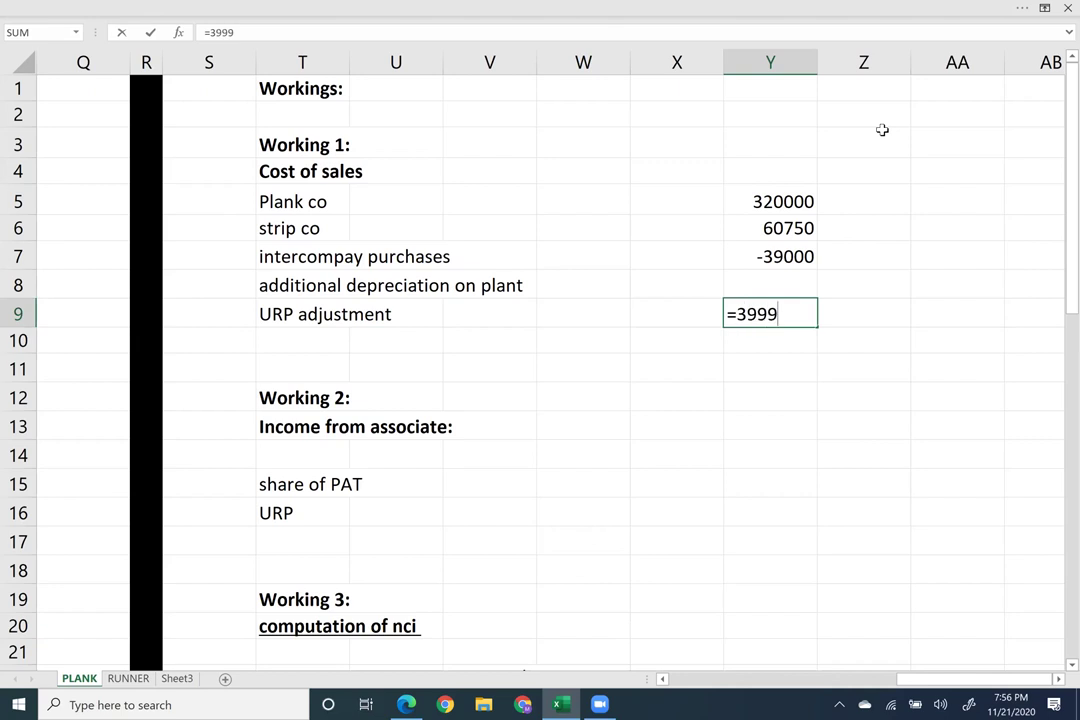
pyautogui.press('BackSpace')
pyautogui.press('BackSpace')
pyautogui.press('BackSpace')
pyautogui.write('9000')
pyautogui.write('*3')
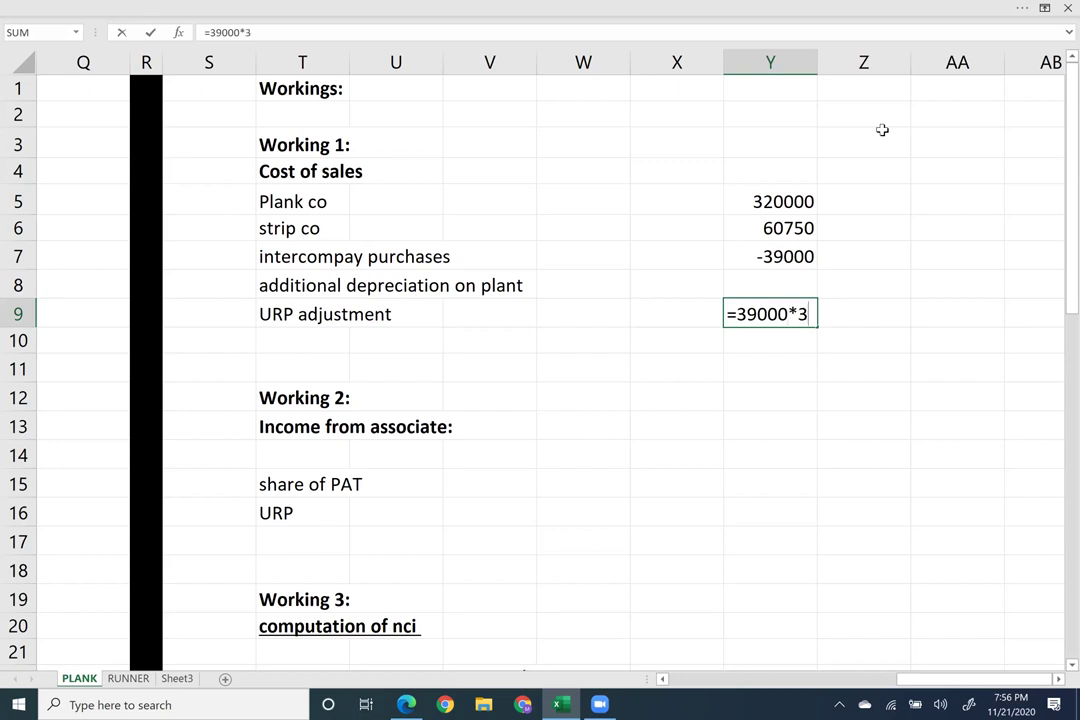
pyautogui.write('0/130')
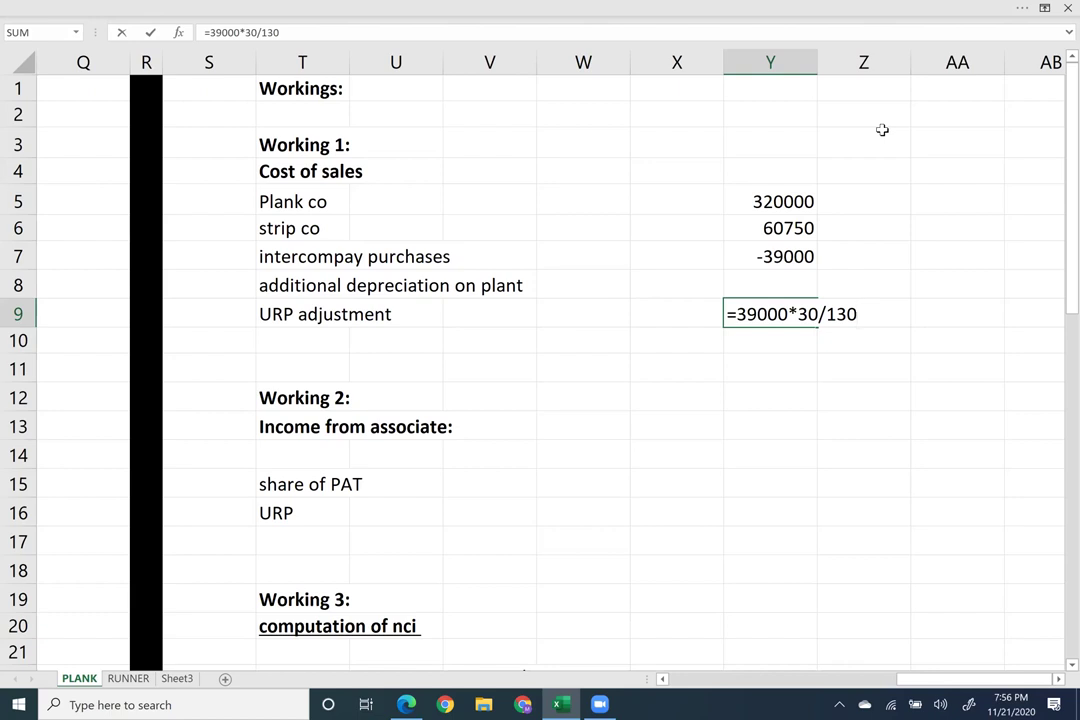
pyautogui.write('*')
pyautogui.write('.2')
pyautogui.write('5')
pyautogui.press('Return')
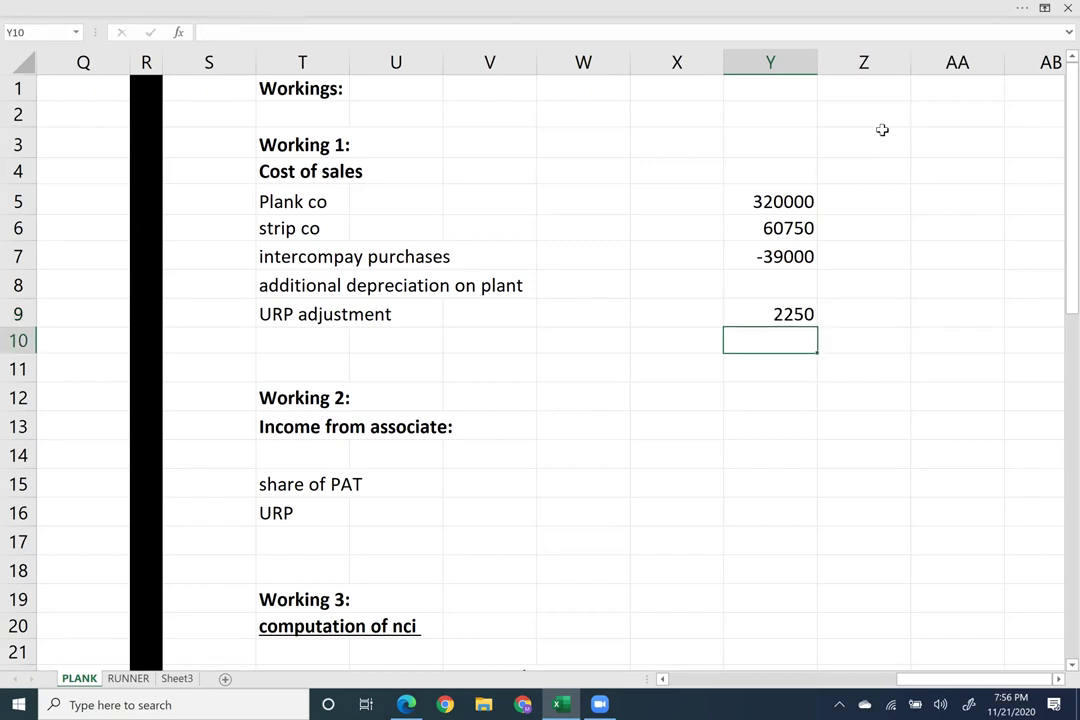
pyautogui.press('Up')
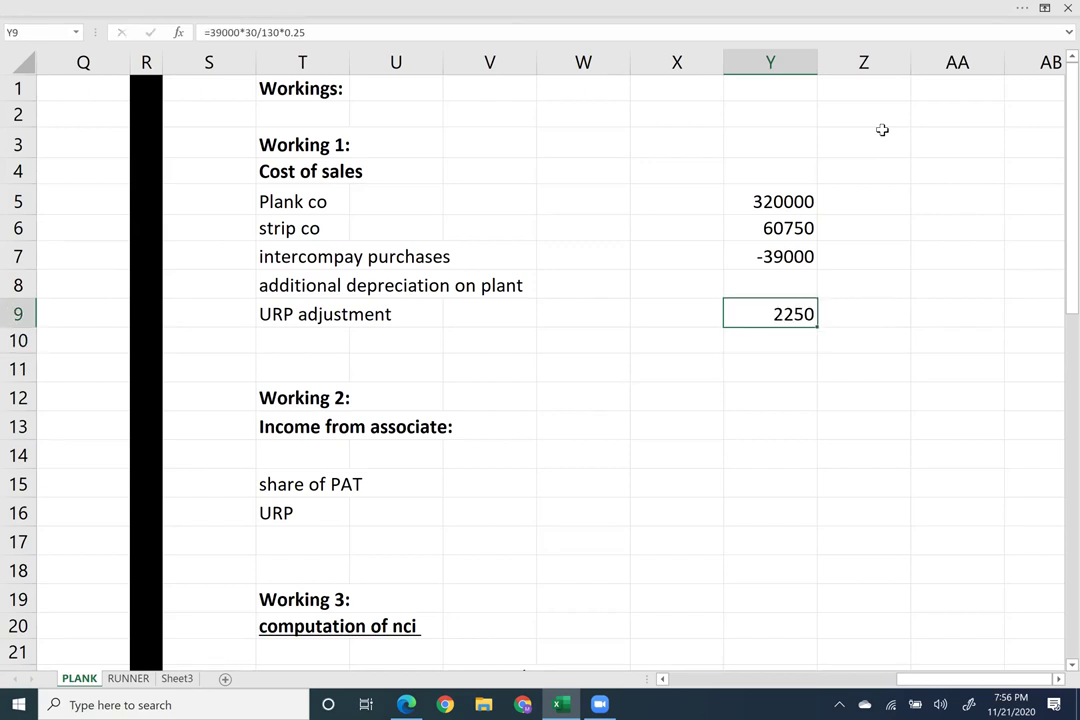
# Calculate the additional depreciation on plant in Y8 as =8000/3*.75.
pyautogui.press('Up')
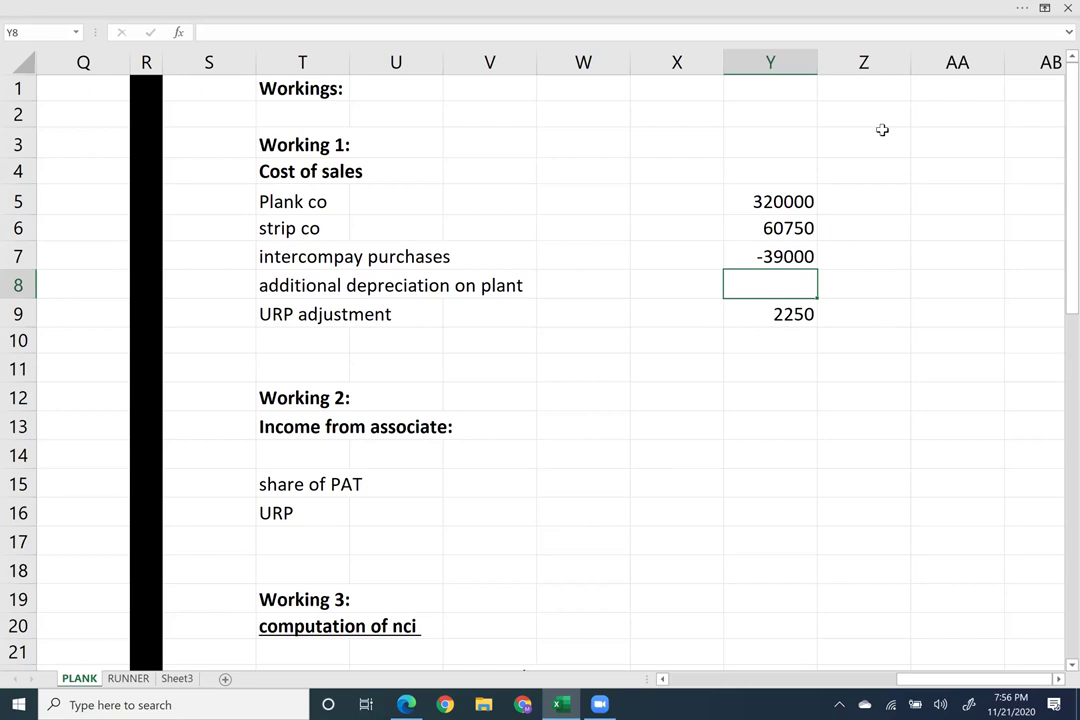
pyautogui.write('=8000')
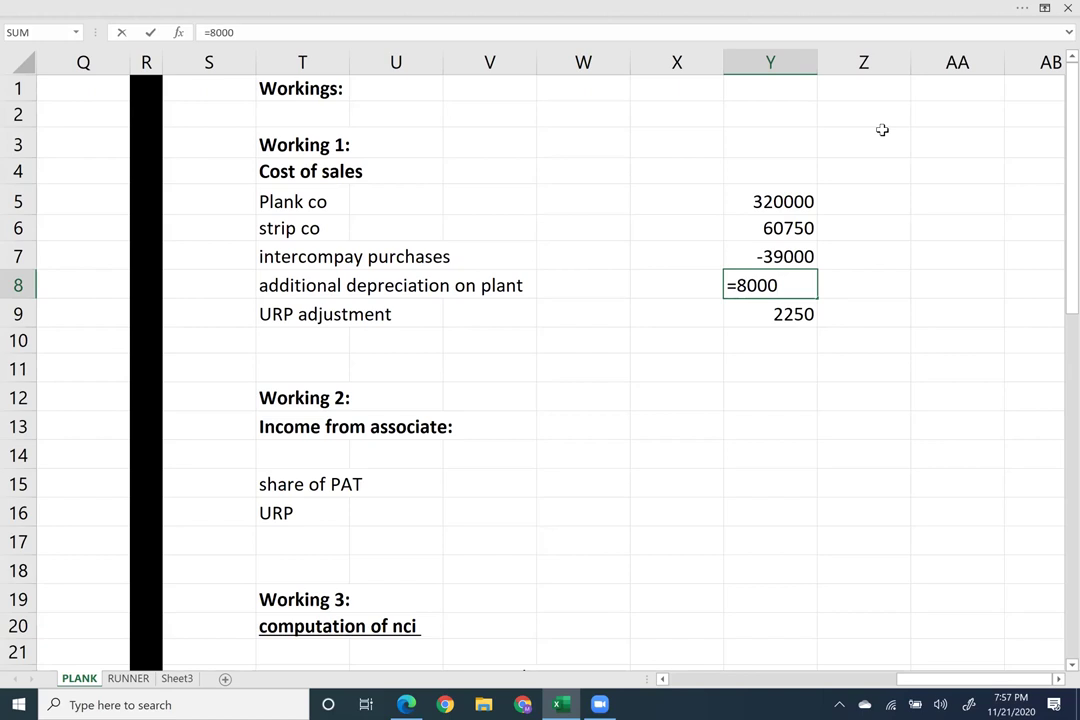
pyautogui.write('?')
pyautogui.press('BackSpace')
pyautogui.write('/')
pyautogui.write('3')
pyautogui.write('*')
pyautogui.write('.7')
pyautogui.write('5')
pyautogui.press('Return')
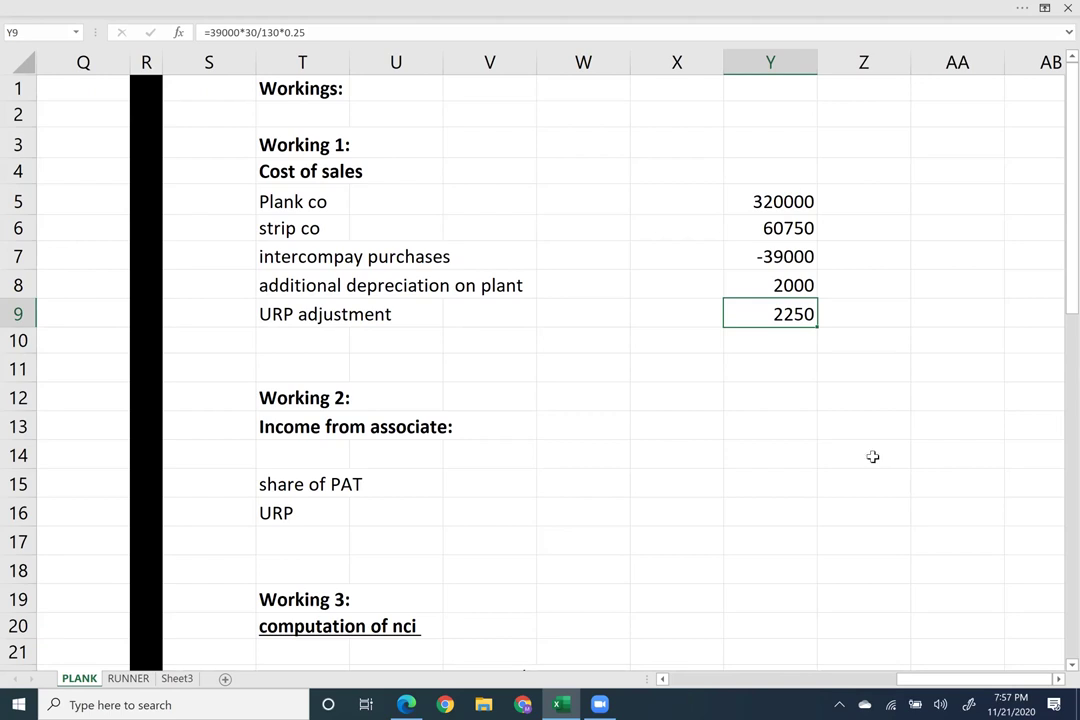
# Total the Working 1 cost of sales figures in Y10 with a sum of Y5:Y9.
pyautogui.click(784, 339)
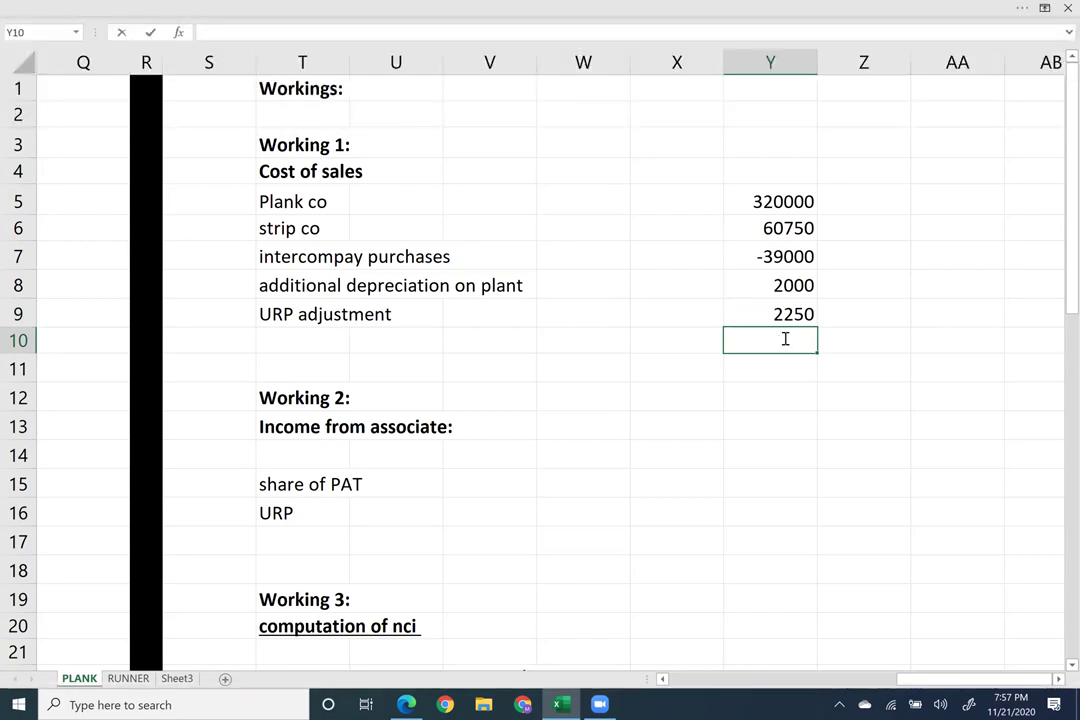
pyautogui.hotkey('alt', '=')
pyautogui.press('Return')
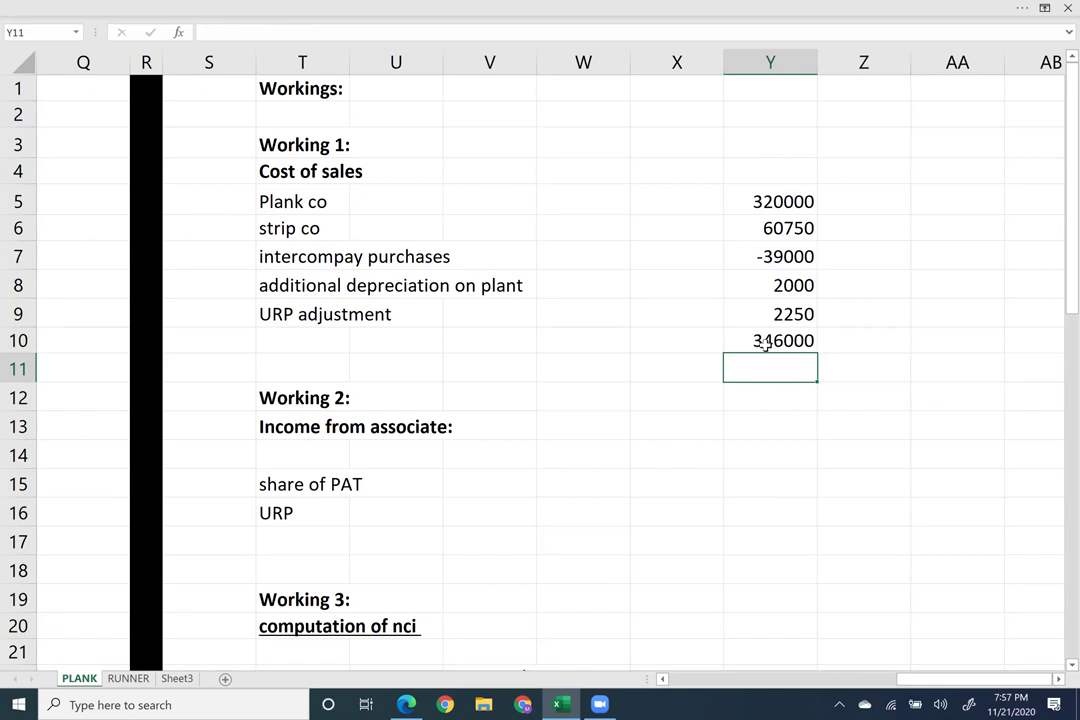
pyautogui.click(945, 336)
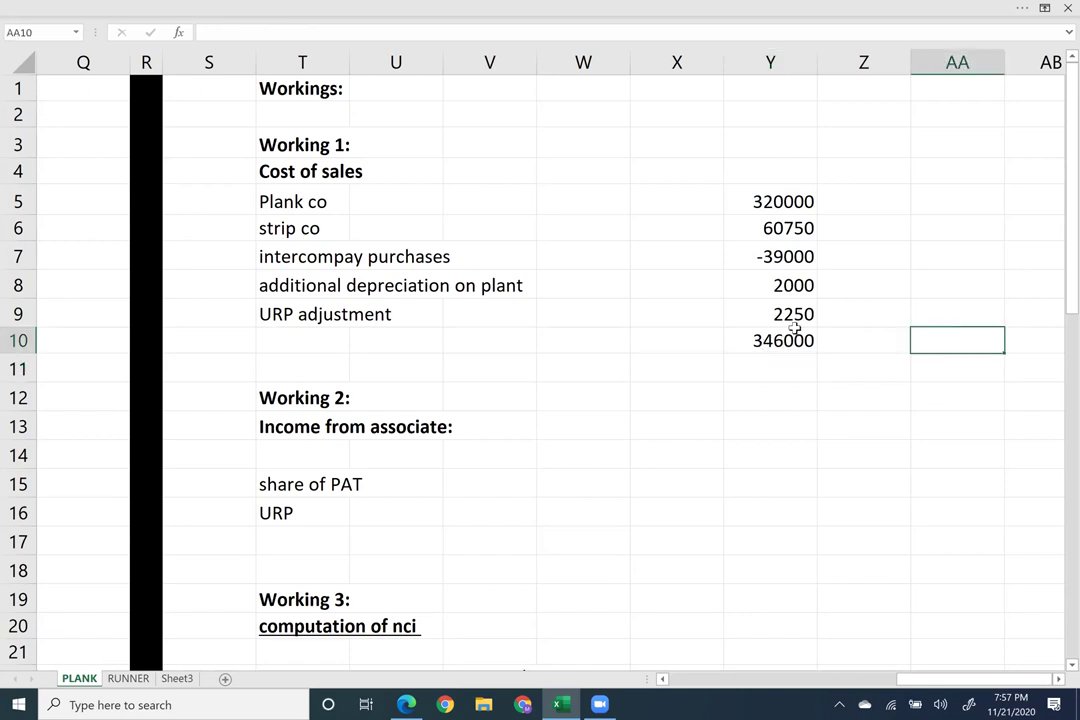
pyautogui.click(757, 345)
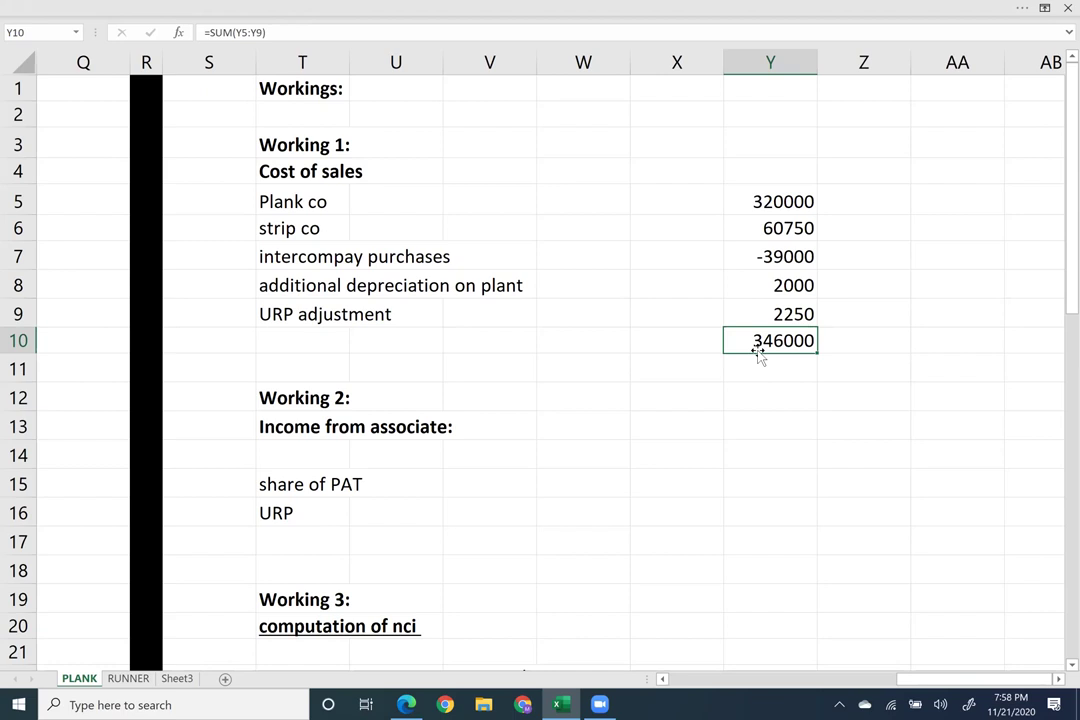
pyautogui.press('Left')
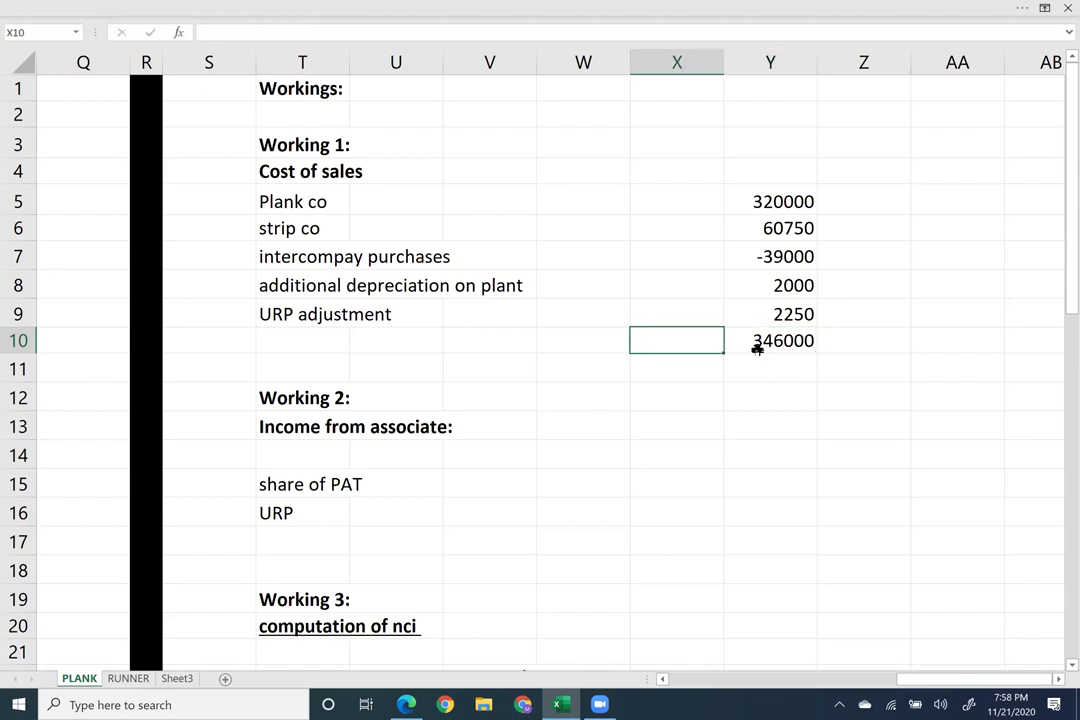
pyautogui.press('Left')
pyautogui.press('Left')
pyautogui.press('Left')
pyautogui.press('Left')
pyautogui.press('Left')
pyautogui.press('Left')
pyautogui.press('Left')
pyautogui.press('Left')
pyautogui.press('Right')
pyautogui.press('Right')
pyautogui.press('Right')
pyautogui.press('Right')
pyautogui.press('Right')
pyautogui.press('Right')
pyautogui.press('Right')
pyautogui.press('Right')
pyautogui.press('Right')
pyautogui.press('Right')
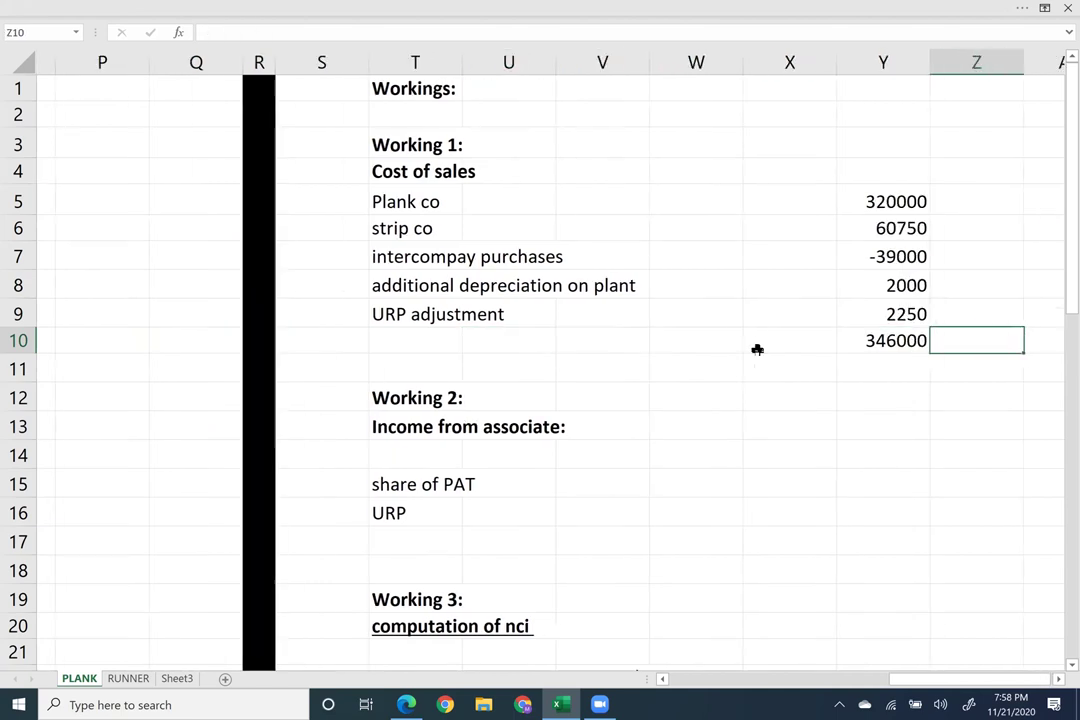
pyautogui.press('Left')
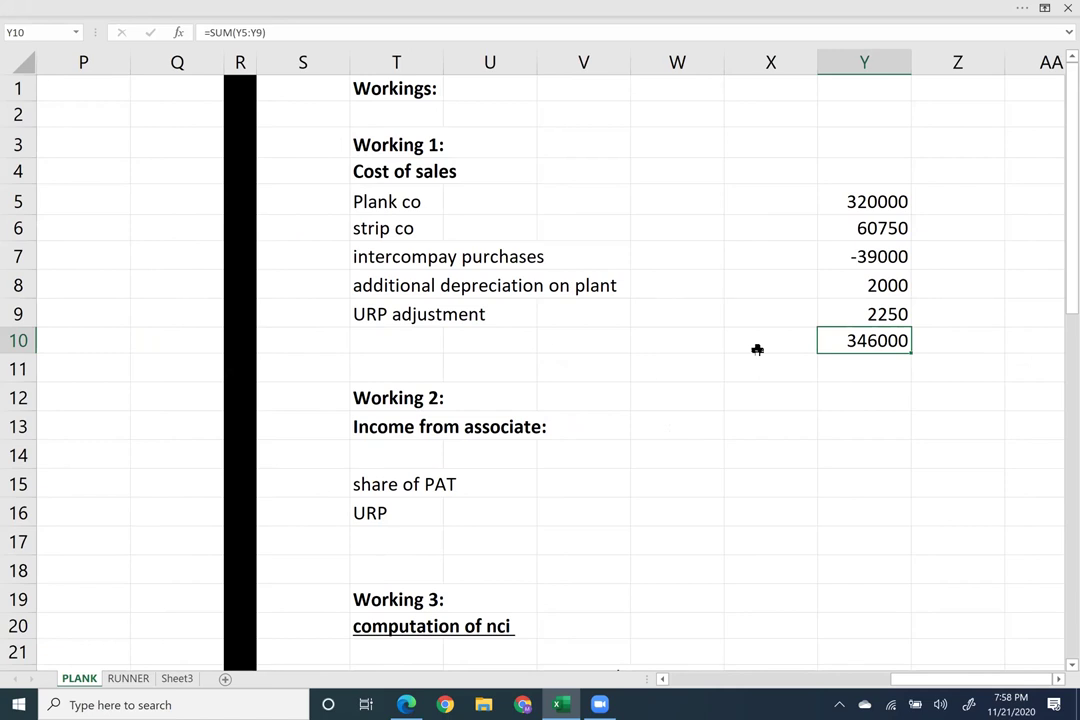
# Make the Working 1 cost of sales total in Y10 bold.
pyautogui.click(863, 315)
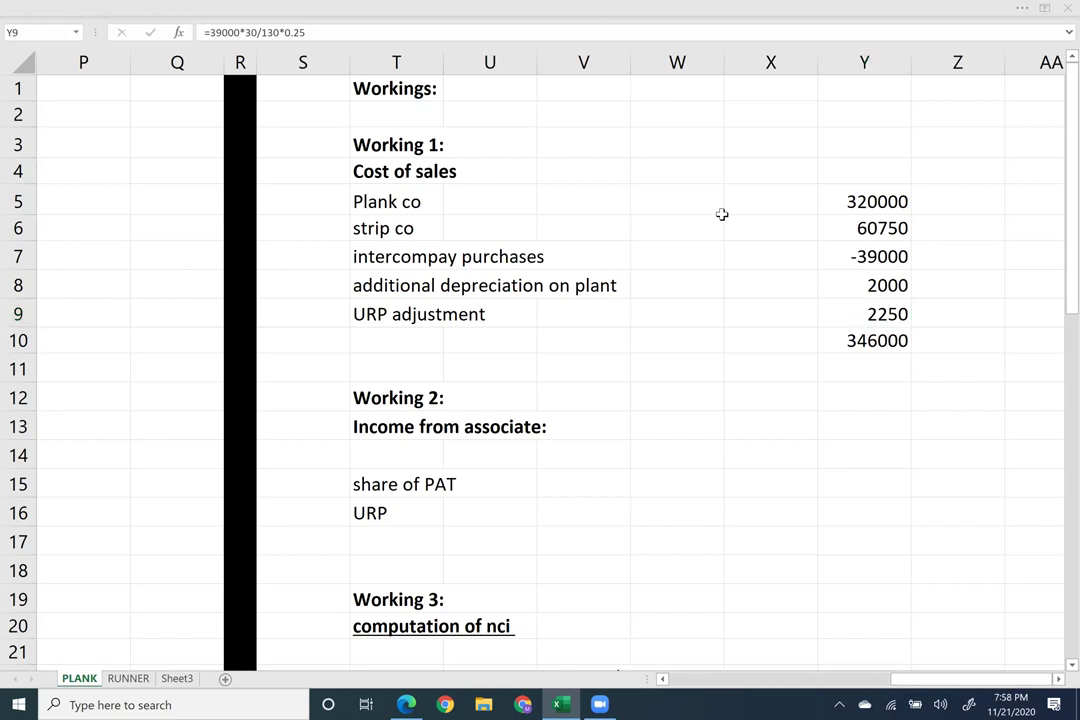
pyautogui.click(875, 342)
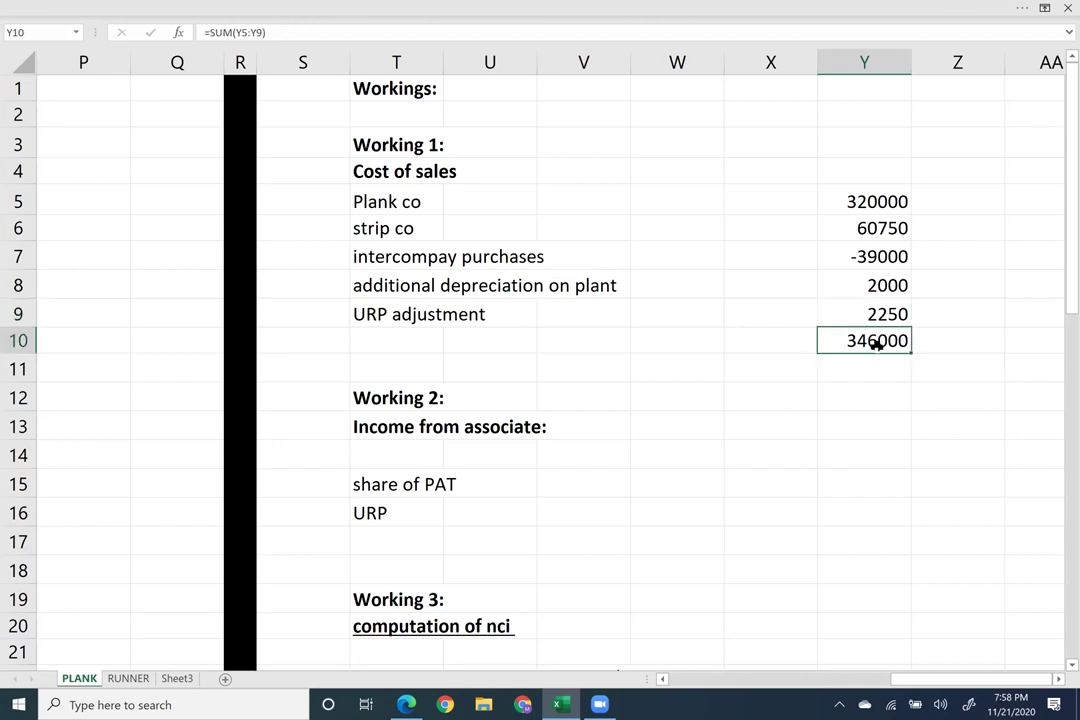
pyautogui.hotkey('ctrl', 'b')
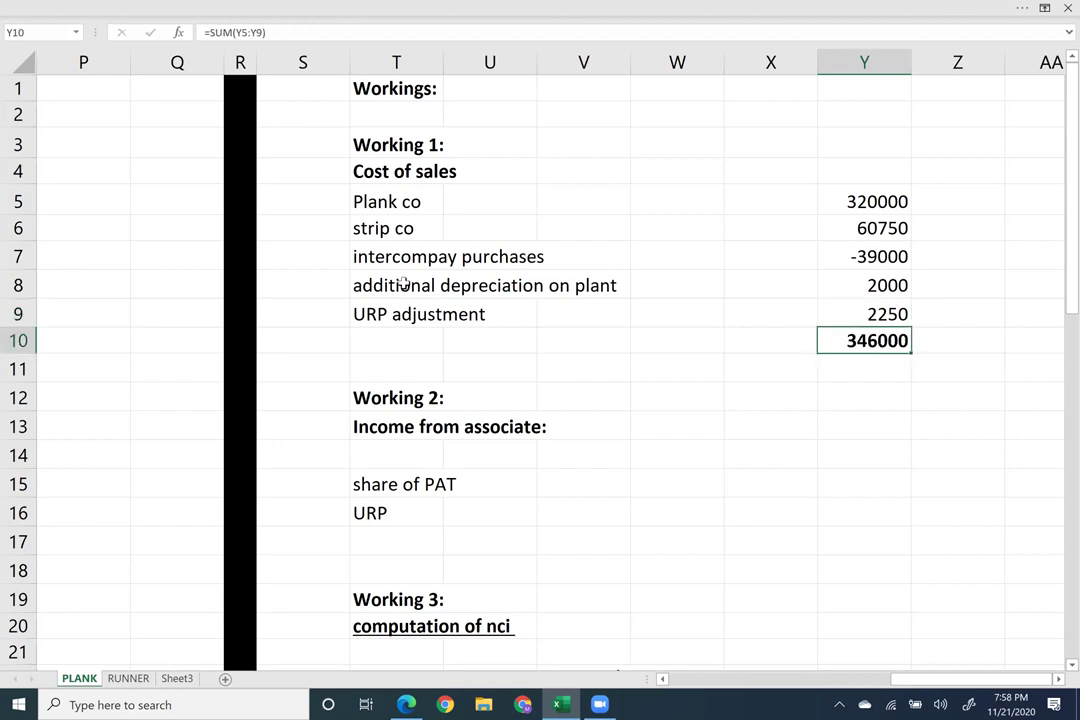
# Link the statement's cost of sales in J8 to the Working 1 total as a negative, -Y10.
pyautogui.click(195, 270)
pyautogui.press('Left')
pyautogui.press('Left')
pyautogui.press('Left')
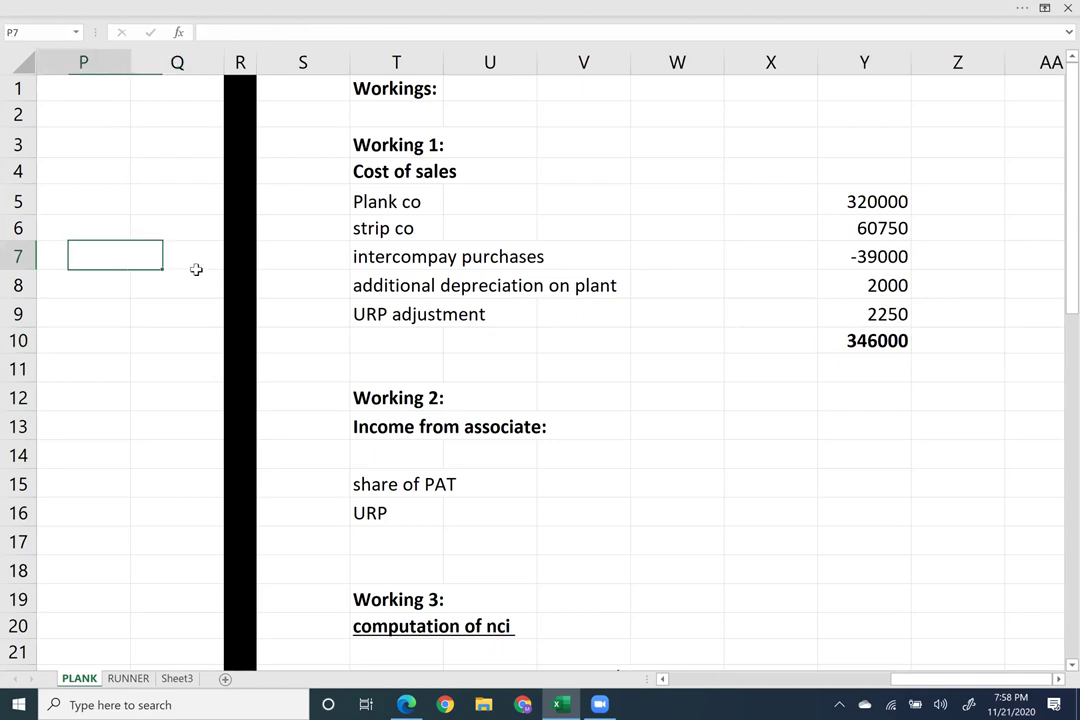
pyautogui.press('Home')
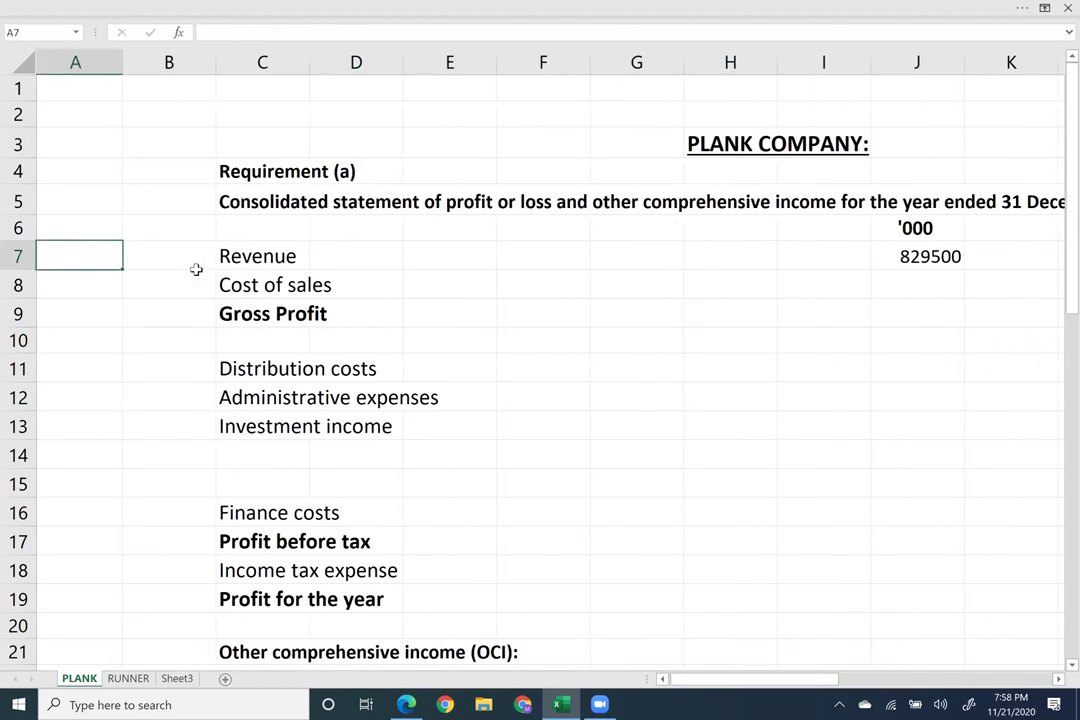
pyautogui.press('Right')
pyautogui.press('Right')
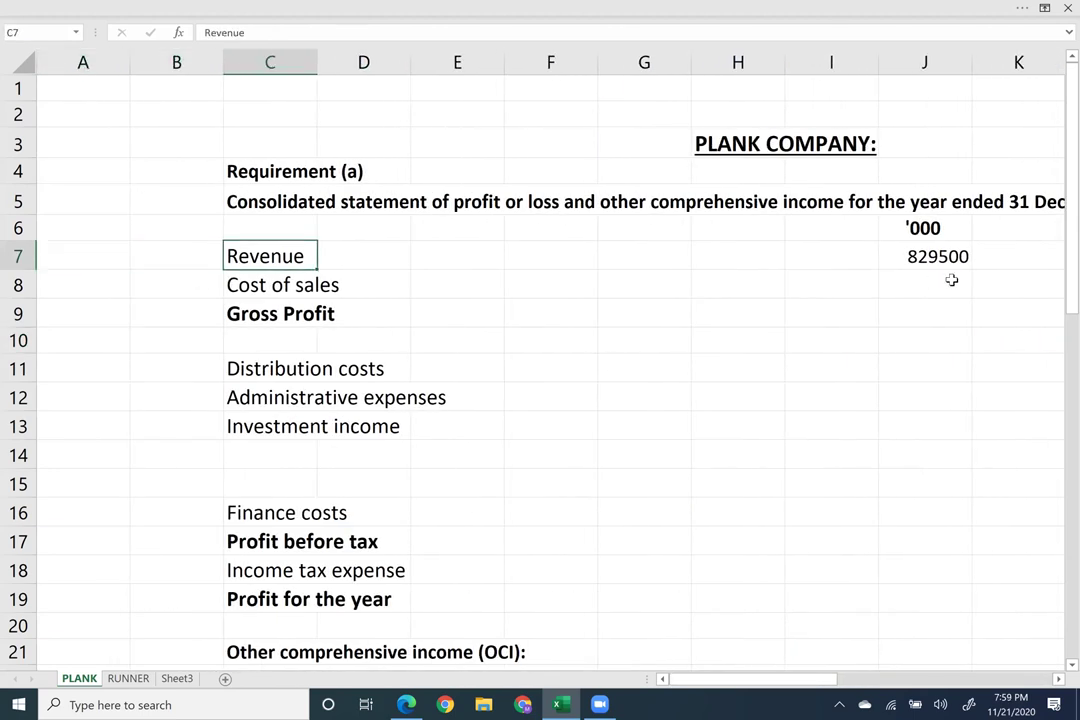
pyautogui.click(925, 278)
pyautogui.write('-')
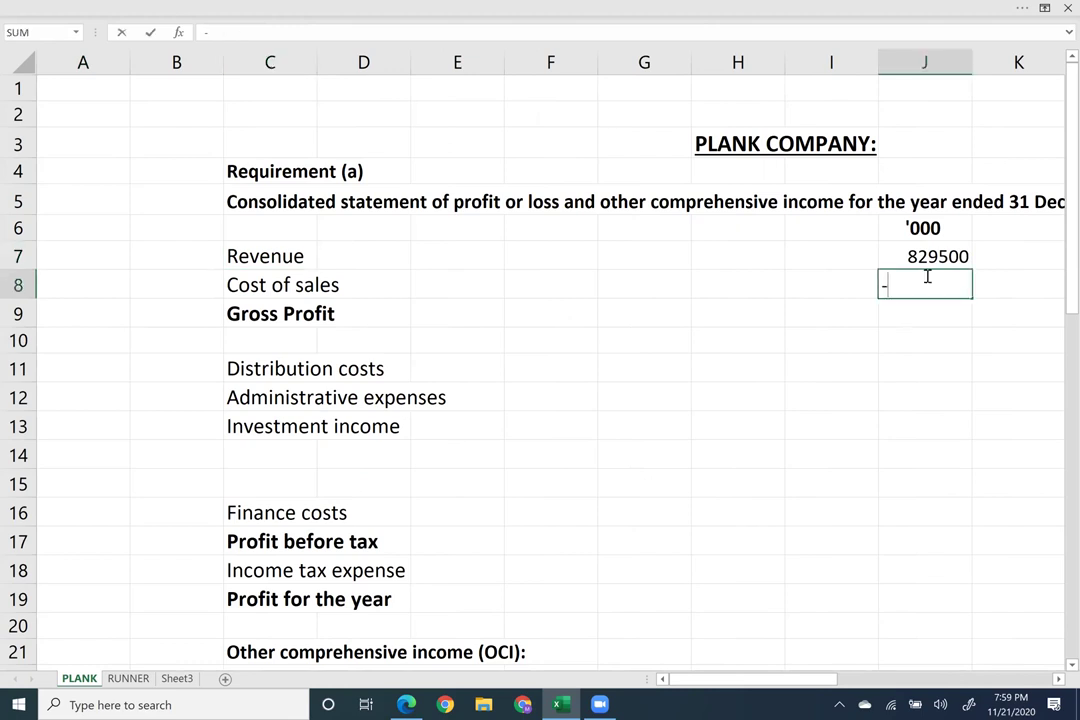
pyautogui.press('Down')
pyautogui.press('Down')
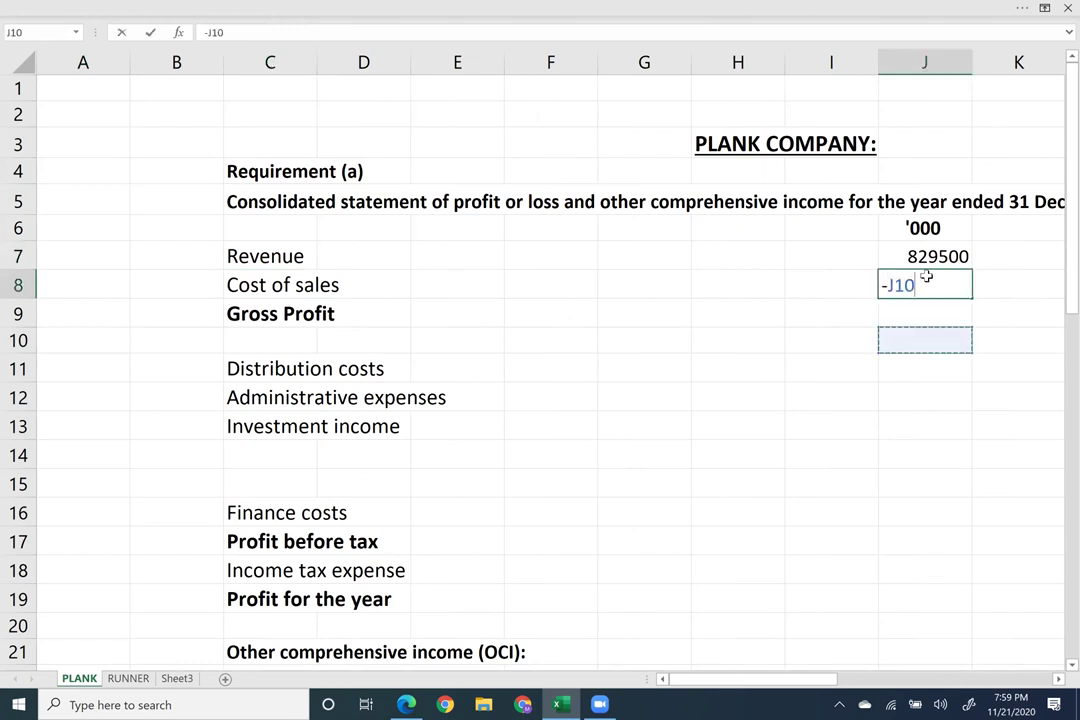
pyautogui.press('Right')
pyautogui.press('Right')
pyautogui.press('Right')
pyautogui.press('Right')
pyautogui.press('Right')
pyautogui.press('Right')
pyautogui.press('Right')
pyautogui.press('Right')
pyautogui.press('Right')
pyautogui.press('Right')
pyautogui.press('Right')
pyautogui.press('Right')
pyautogui.press('Right')
pyautogui.press('Right')
pyautogui.press('Right')
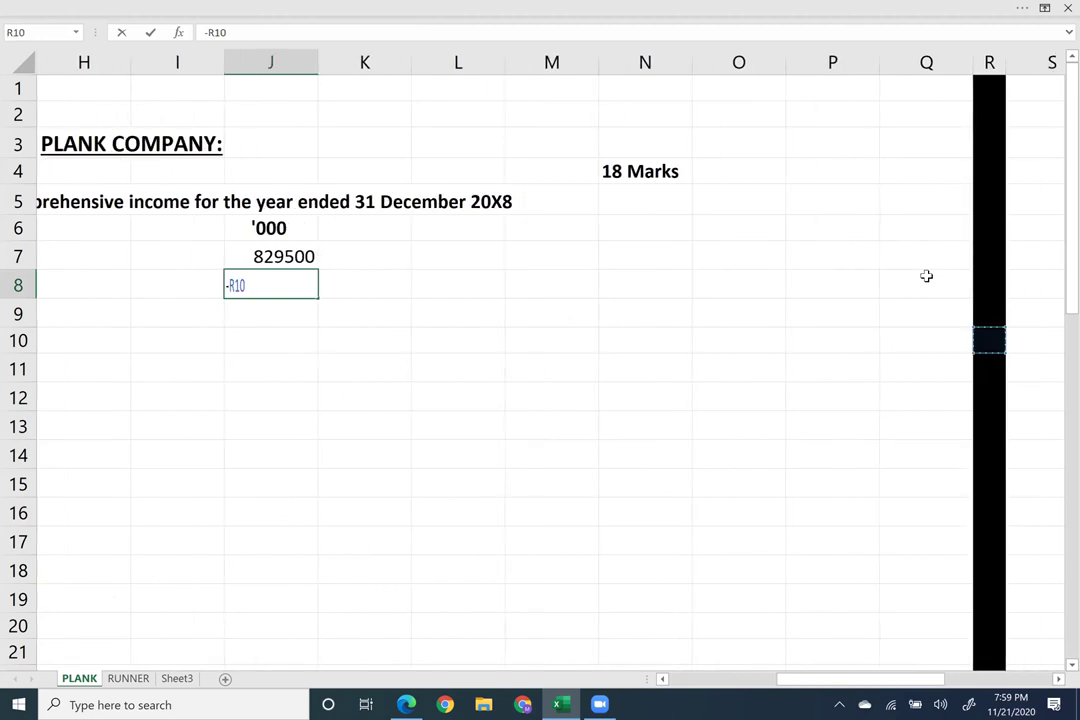
pyautogui.press('Right')
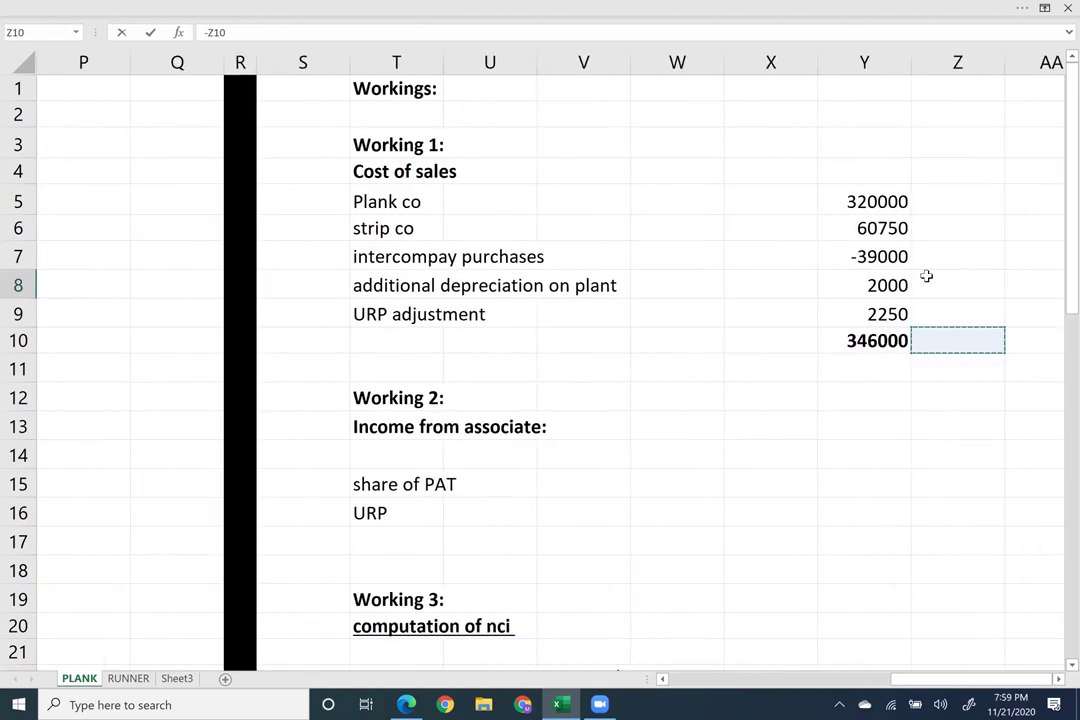
pyautogui.press('Left')
pyautogui.press('Return')
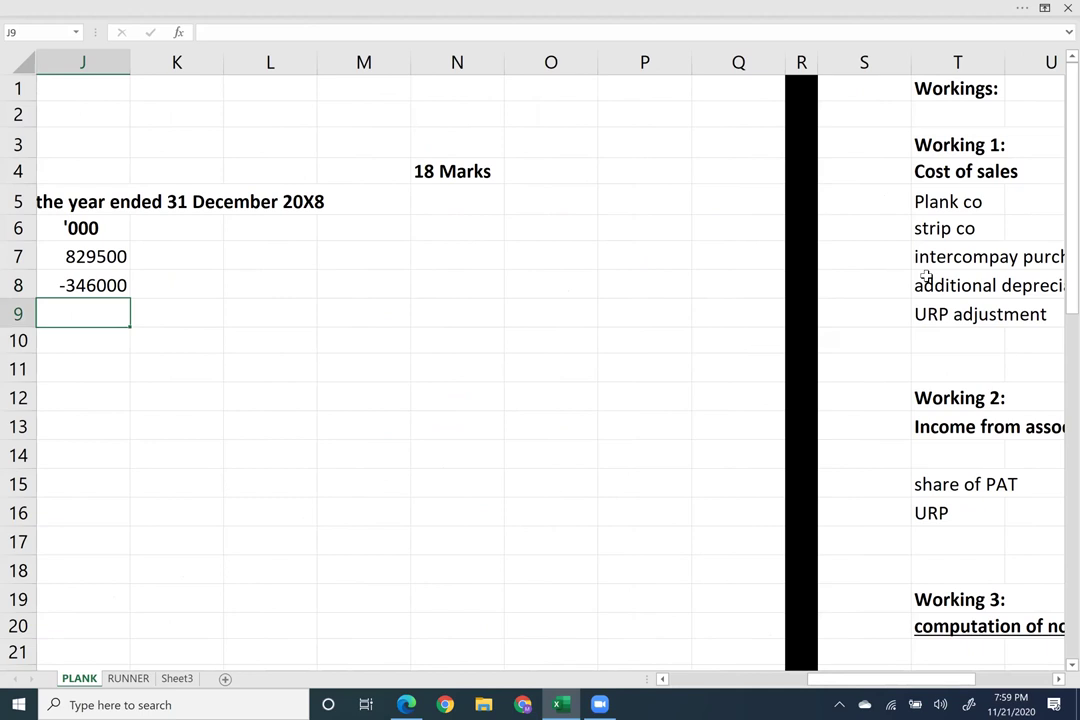
# Calculate gross profit in J9 of the statement as =SUM(J7:J8).
pyautogui.press('Left')
pyautogui.press('Left')
pyautogui.press('Left')
pyautogui.press('Left')
pyautogui.press('Left')
pyautogui.press('Left')
pyautogui.press('Left')
pyautogui.press('Left')
pyautogui.press('Left')
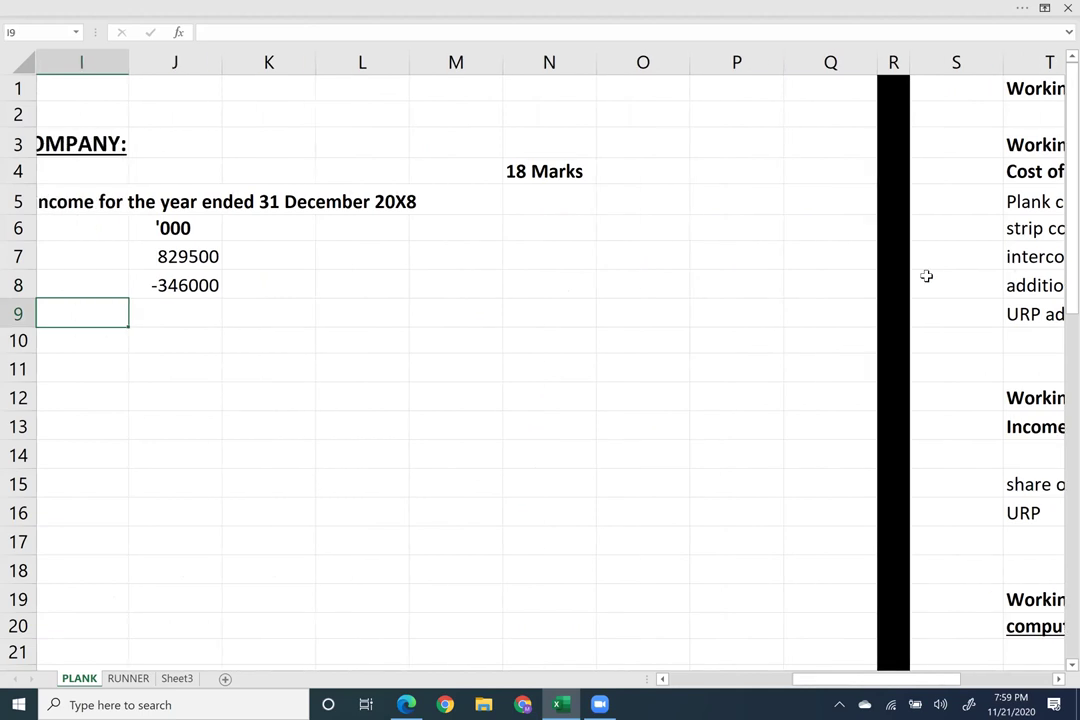
pyautogui.press('Right')
pyautogui.press('Right')
pyautogui.press('Right')
pyautogui.press('Right')
pyautogui.press('Right')
pyautogui.press('Right')
pyautogui.press('Right')
pyautogui.press('Right')
pyautogui.press('Right')
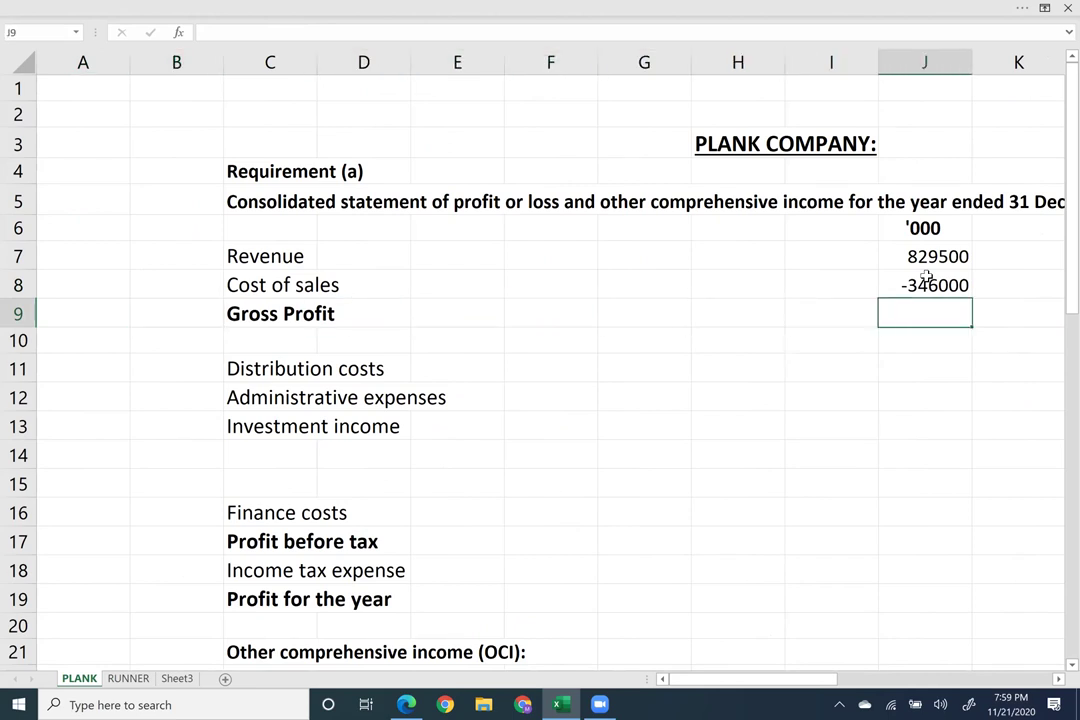
pyautogui.scroll(-1, 927, 277)
pyautogui.scroll(-1, 927, 276)
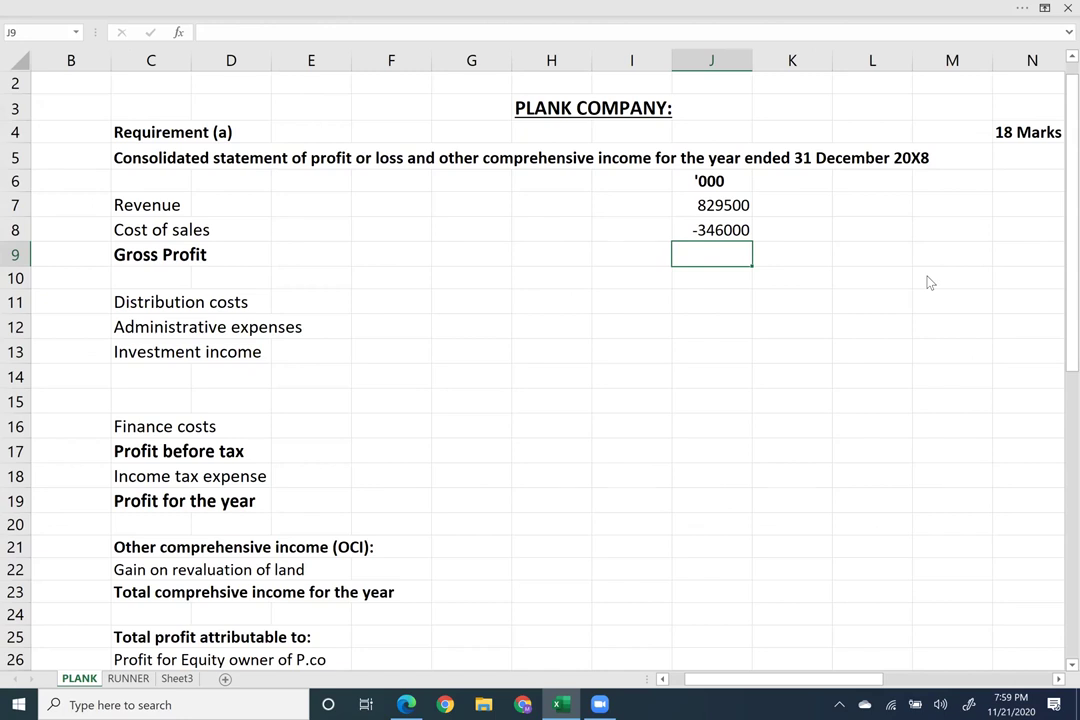
pyautogui.press('alt')
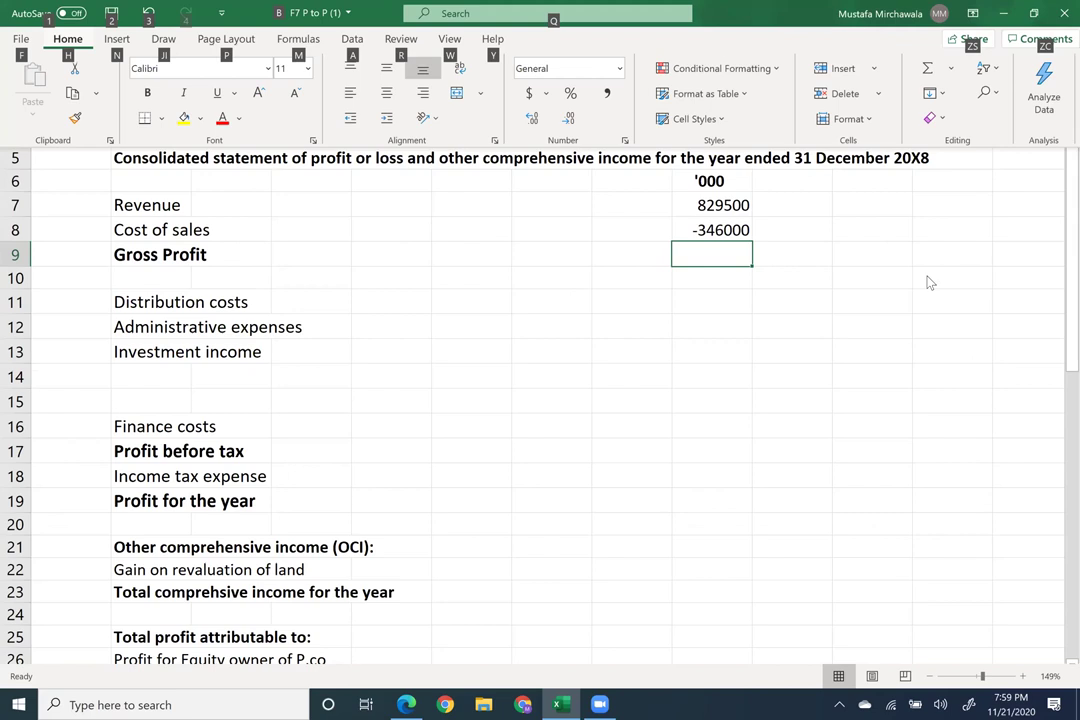
pyautogui.click(697, 253)
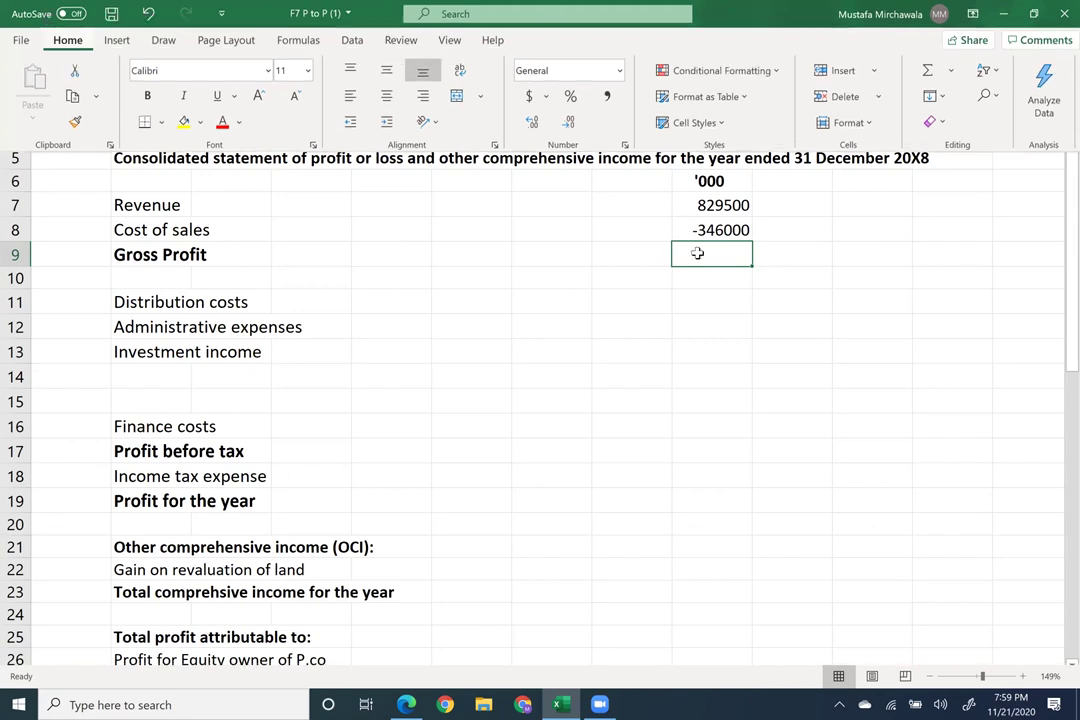
pyautogui.press('alt')
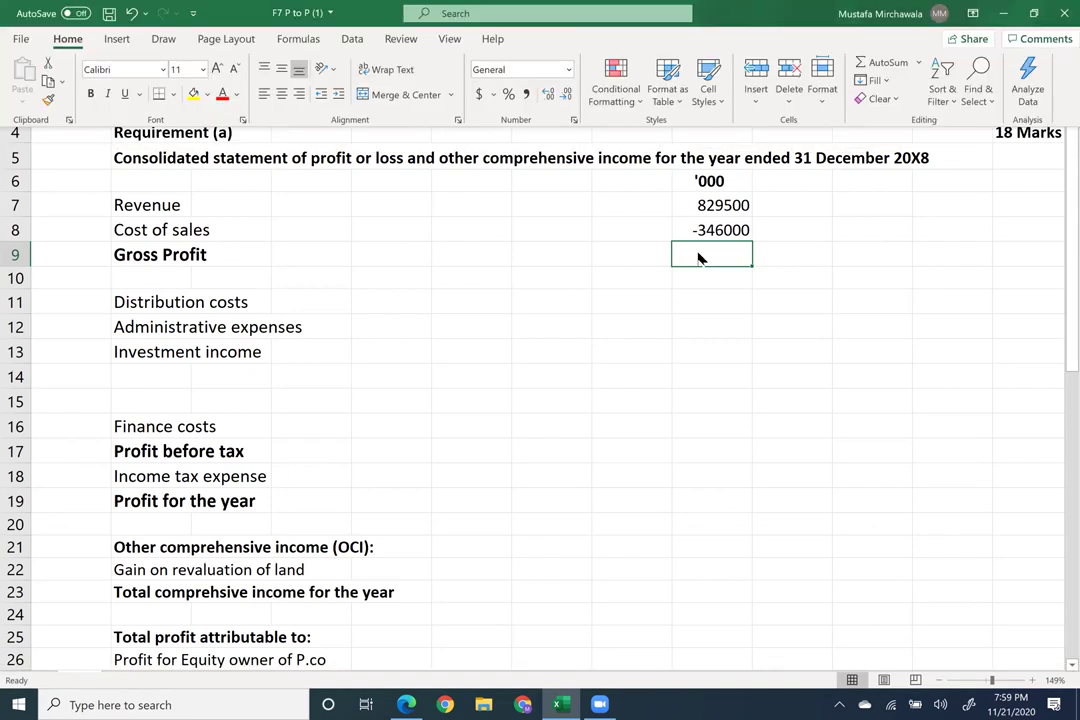
pyautogui.click(697, 253)
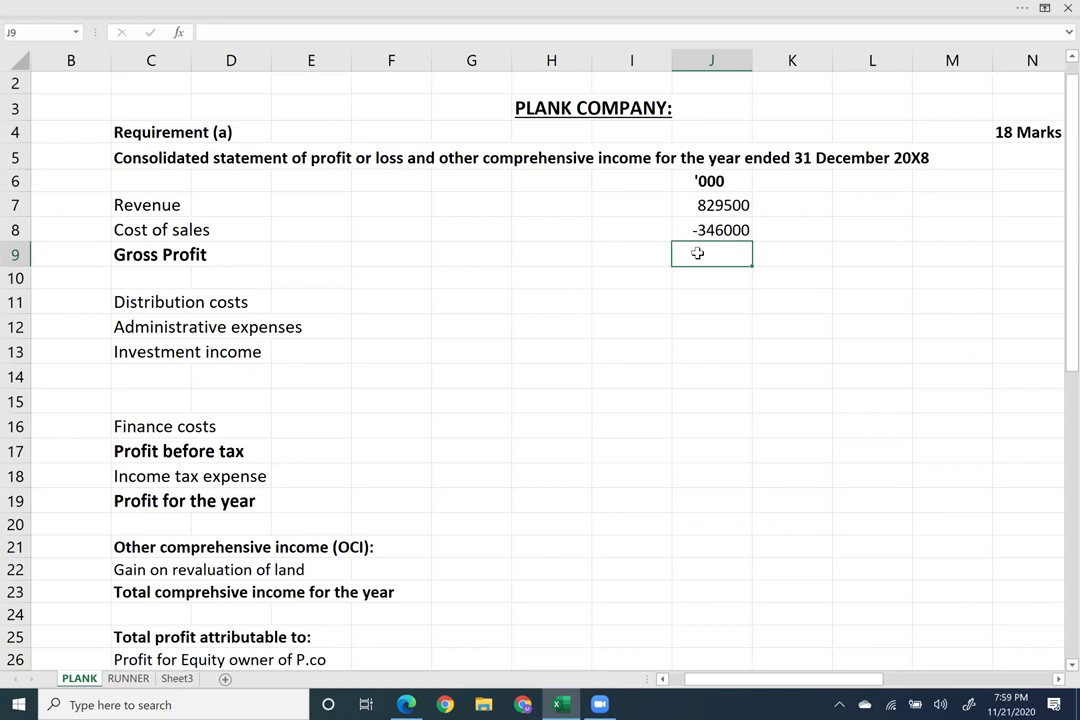
pyautogui.hotkey('alt', '=')
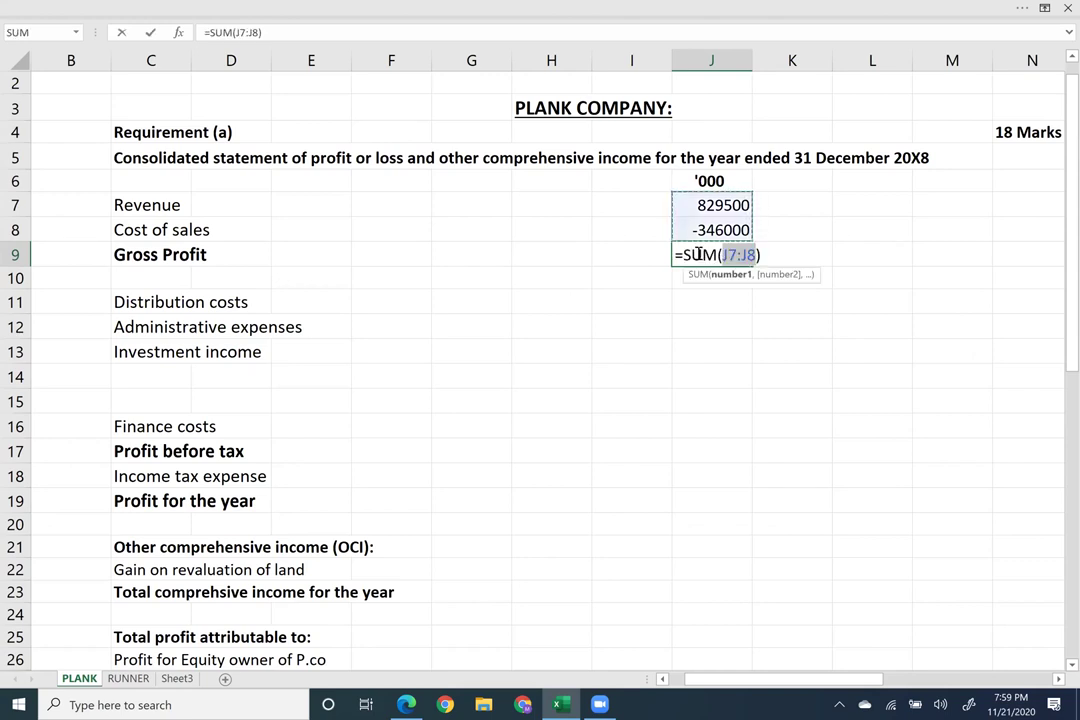
pyautogui.press('Return')
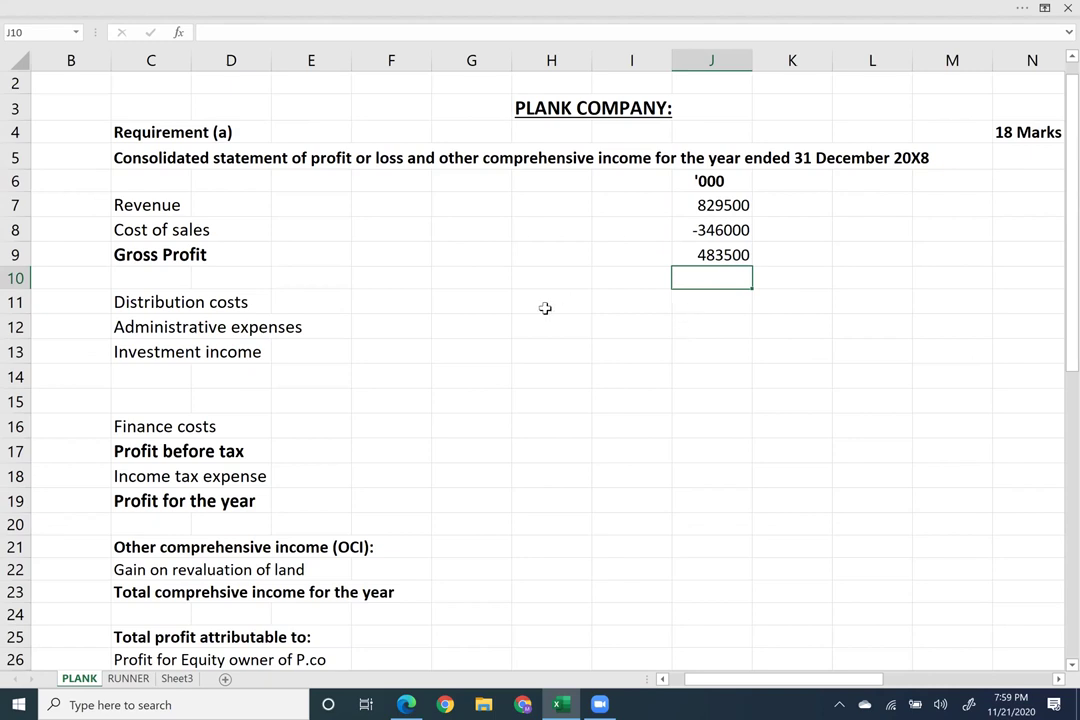
# Add the row label "associate share of profit" in C10, directly below Gross Profit.
pyautogui.press('Left')
pyautogui.press('Left')
pyautogui.press('Left')
pyautogui.press('Left')
pyautogui.press('Left')
pyautogui.press('Left')
pyautogui.press('Left')
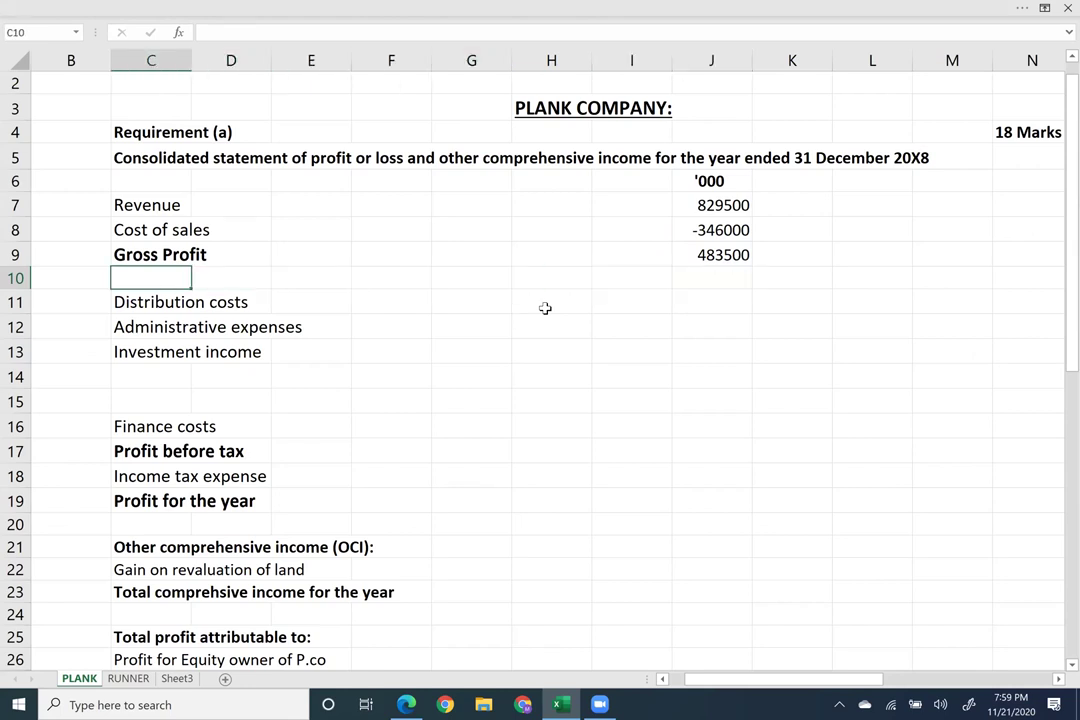
pyautogui.write('associate shae')
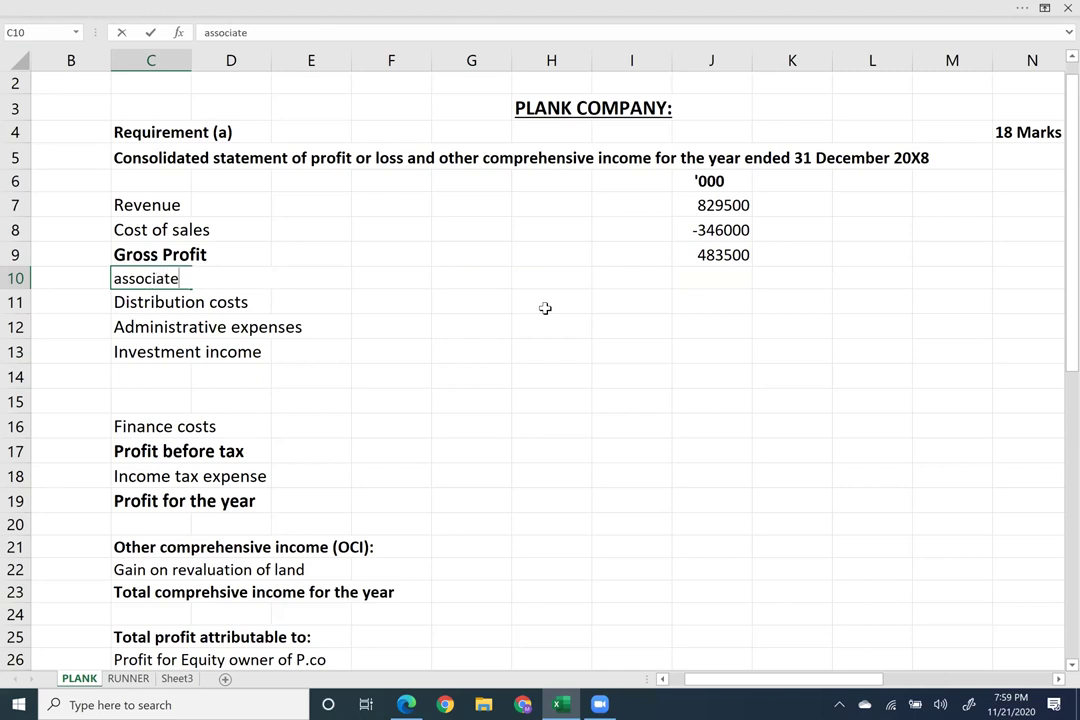
pyautogui.press('BackSpace')
pyautogui.press('BackSpace')
pyautogui.write('re')
pyautogui.press('BackSpace')
pyautogui.press('BackSpace')
pyautogui.write('are of profit')
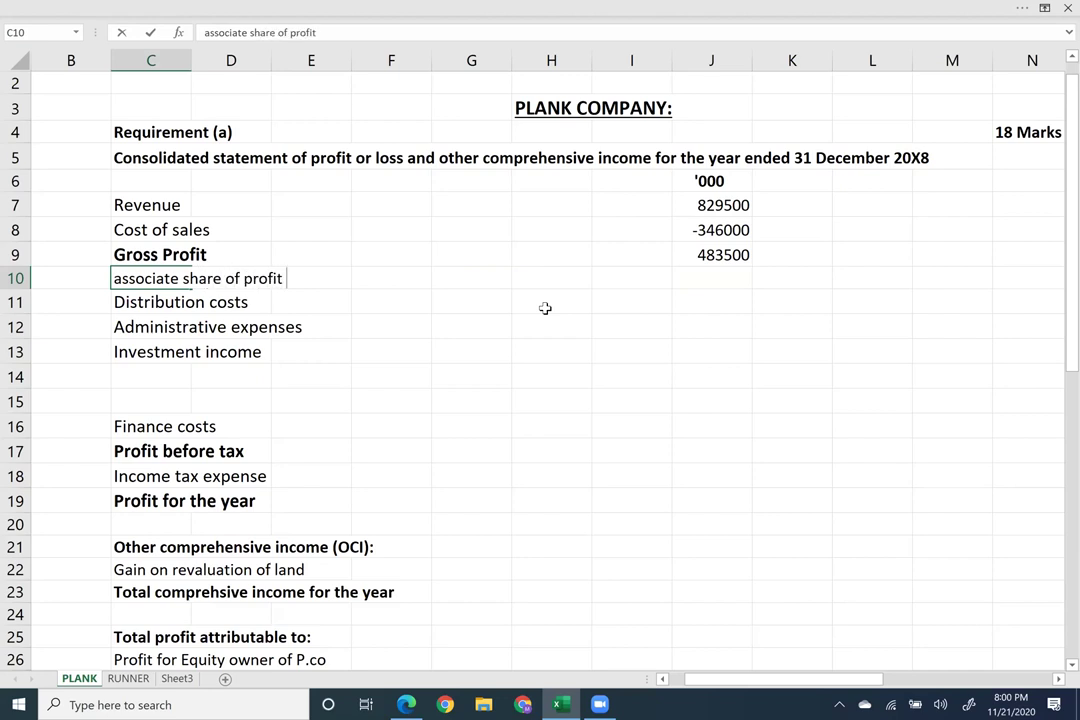
pyautogui.press('Right')
# Enter the share of PAT in Y15 of Working 2 as =92750*.35.
pyautogui.press('Right')
pyautogui.press('Right')
pyautogui.press('Right')
pyautogui.press('Right')
pyautogui.press('Right')
pyautogui.press('Right')
pyautogui.press('Down')
pyautogui.press('Down')
pyautogui.press('Right')
pyautogui.press('Right')
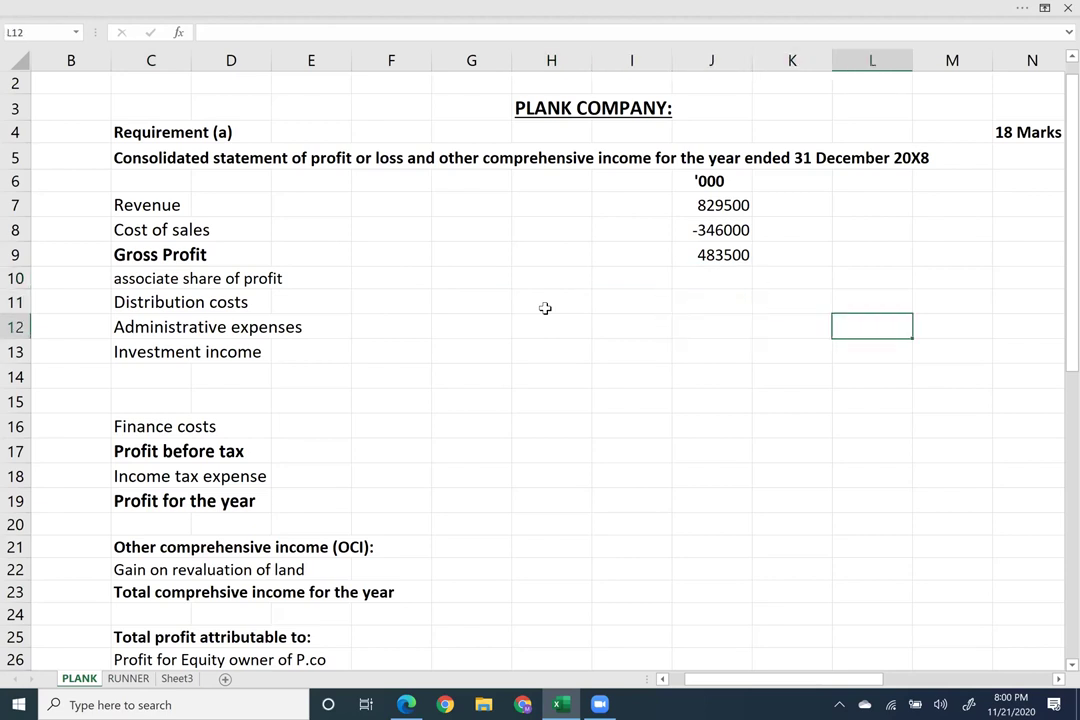
pyautogui.press('Right')
pyautogui.press('Right')
pyautogui.press('Right')
pyautogui.press('Right')
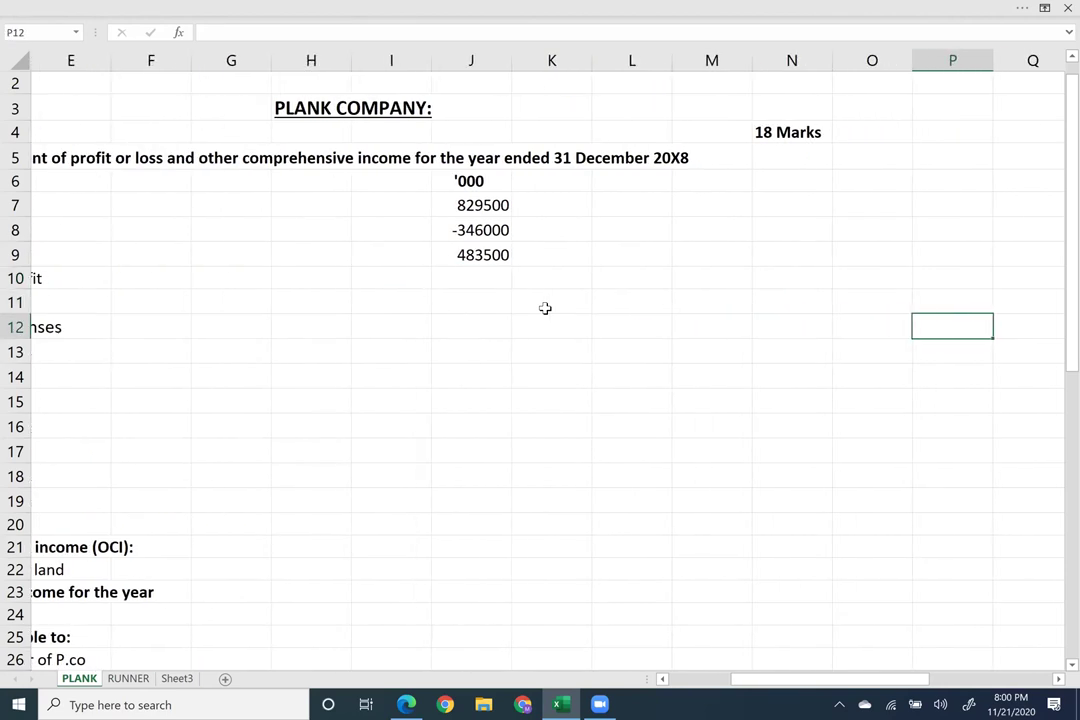
pyautogui.press('Left')
pyautogui.press('Left')
pyautogui.press('Left')
pyautogui.press('Left')
pyautogui.press('Left')
pyautogui.press('Left')
pyautogui.press('Up')
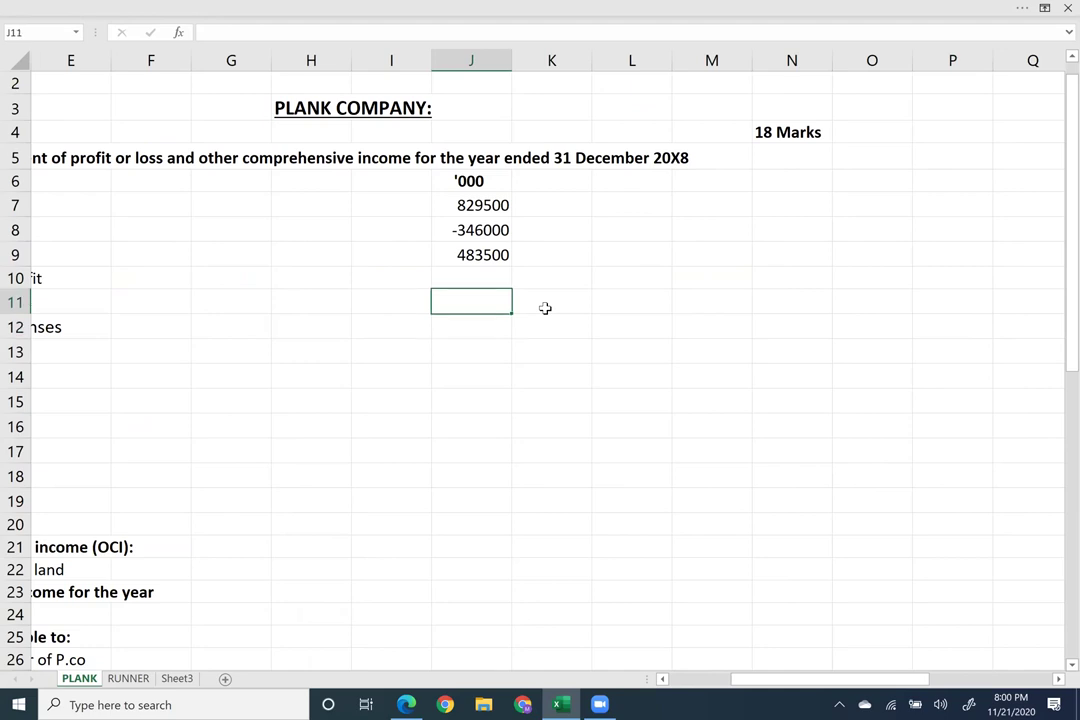
pyautogui.press('Right')
pyautogui.press('Right')
pyautogui.press('Right')
pyautogui.press('Right')
pyautogui.press('Right')
pyautogui.press('Right')
pyautogui.press('Right')
pyautogui.press('Right')
pyautogui.press('Right')
pyautogui.press('Right')
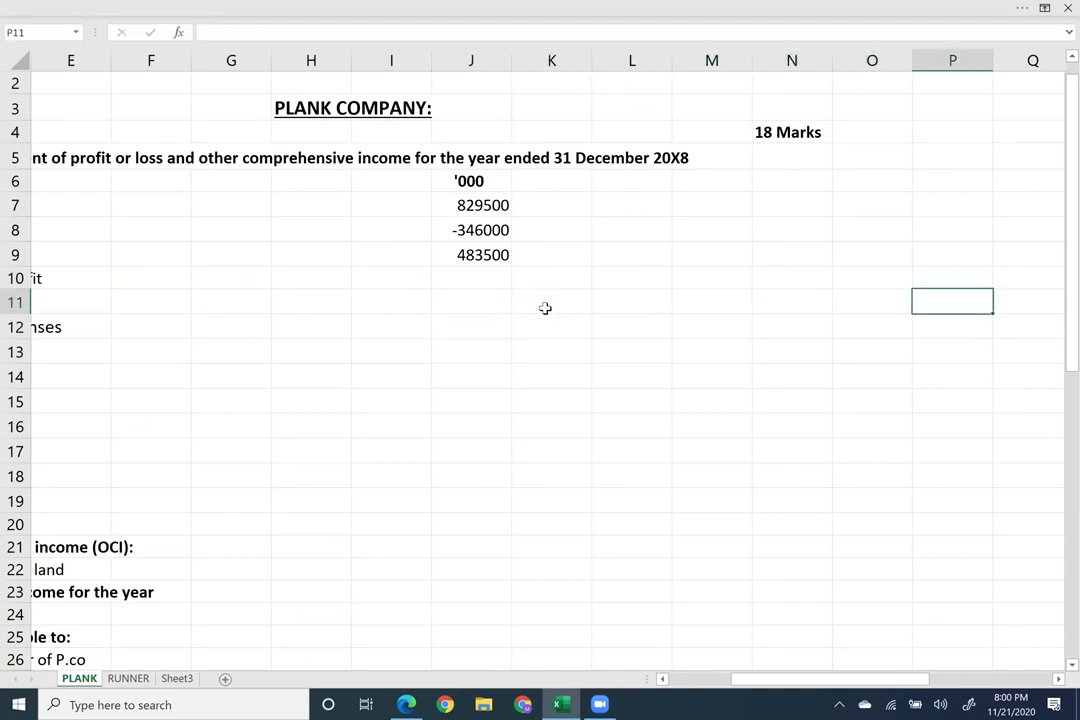
pyautogui.press('Right')
pyautogui.press('Right')
pyautogui.press('Right')
pyautogui.press('Right')
pyautogui.press('Down')
pyautogui.press('Down')
pyautogui.press('Down')
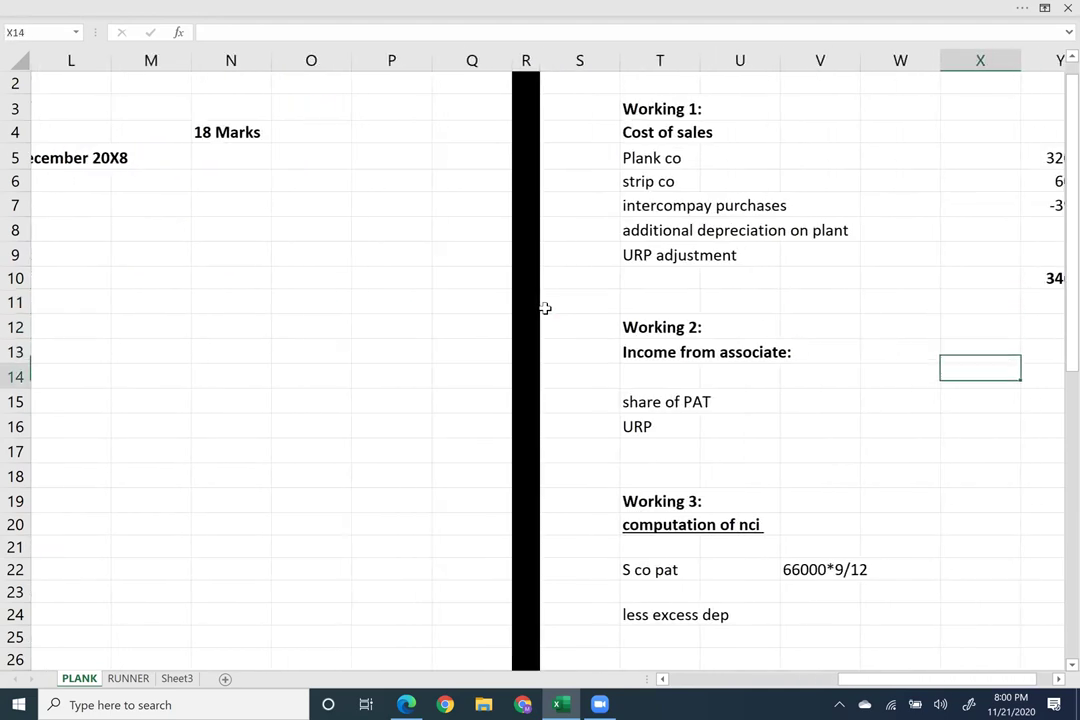
pyautogui.press('Right')
pyautogui.press('Right')
pyautogui.press('Right')
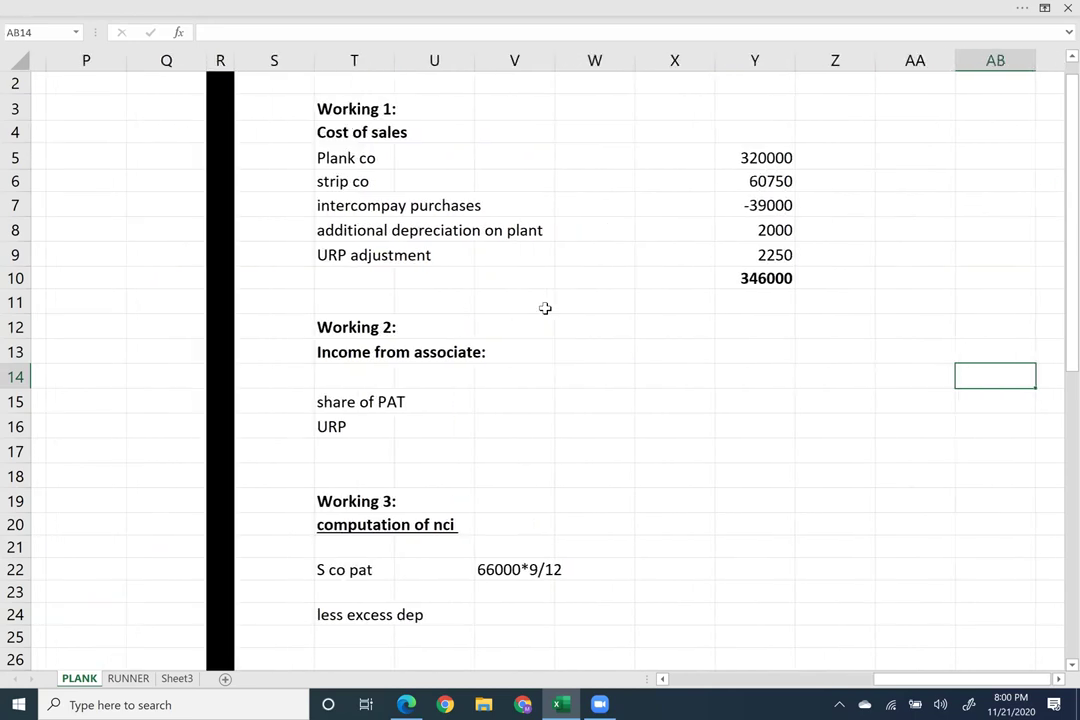
pyautogui.press('Left')
pyautogui.press('Left')
pyautogui.press('Down')
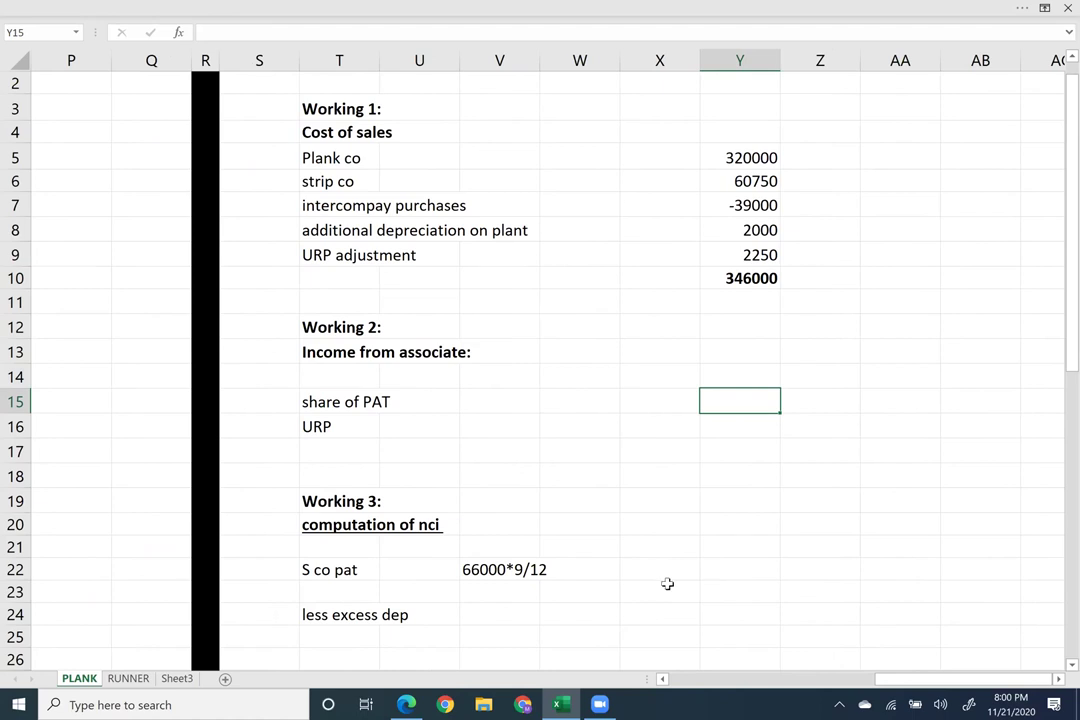
pyautogui.click(730, 704)
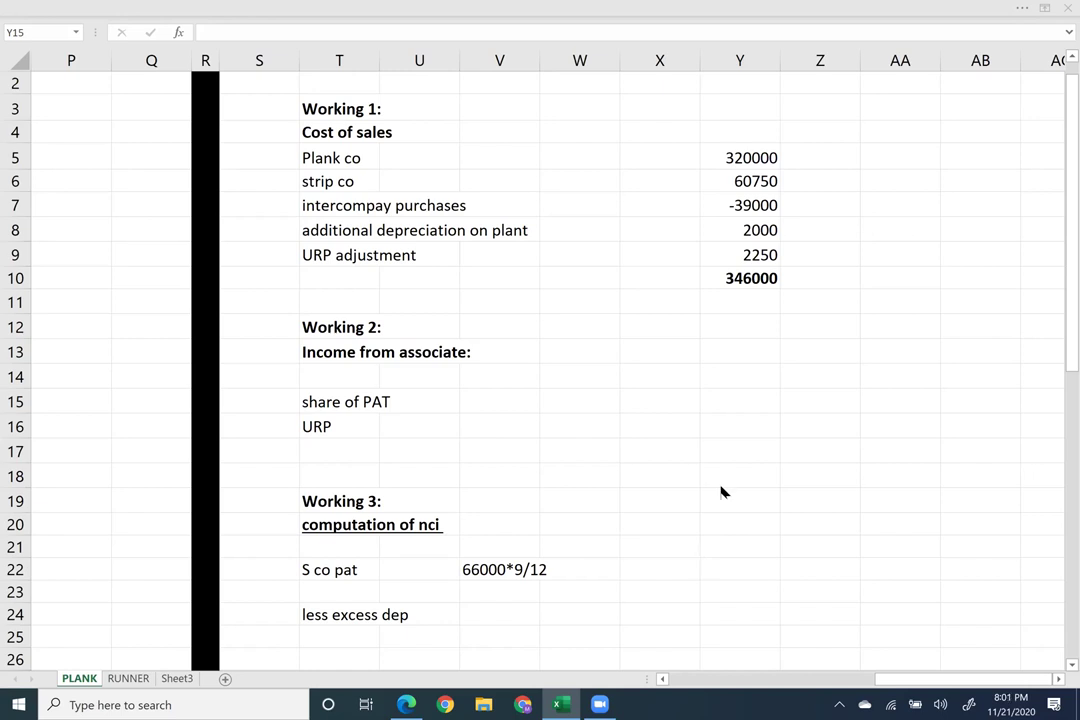
pyautogui.click(736, 408)
pyautogui.write('=')
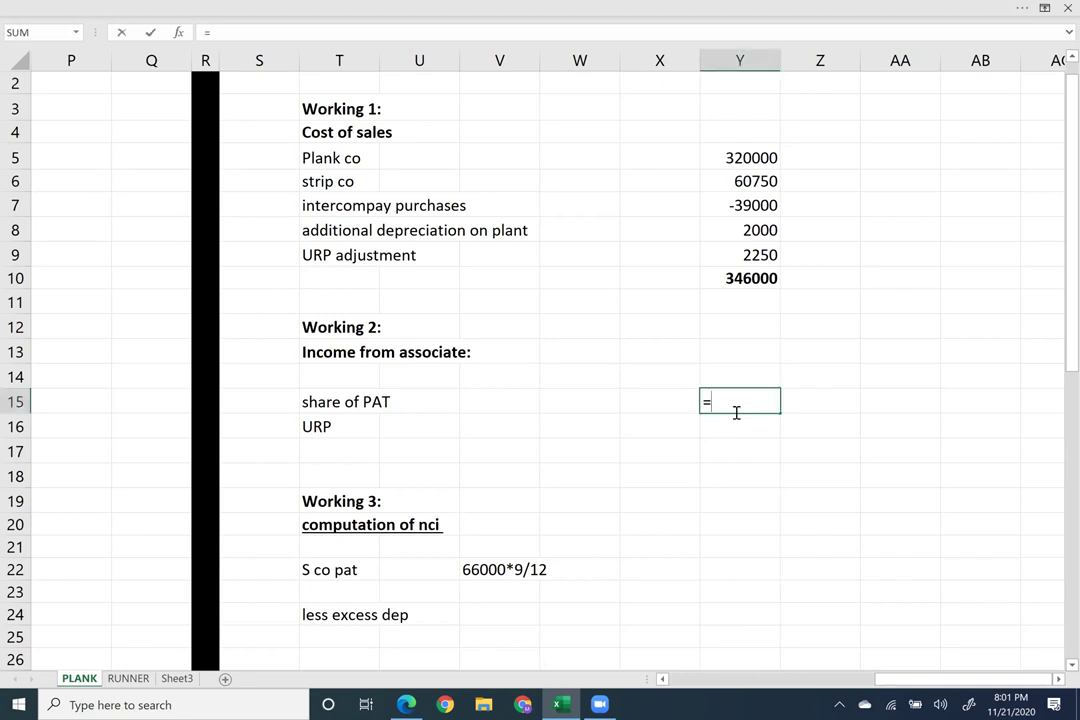
pyautogui.write('92750*')
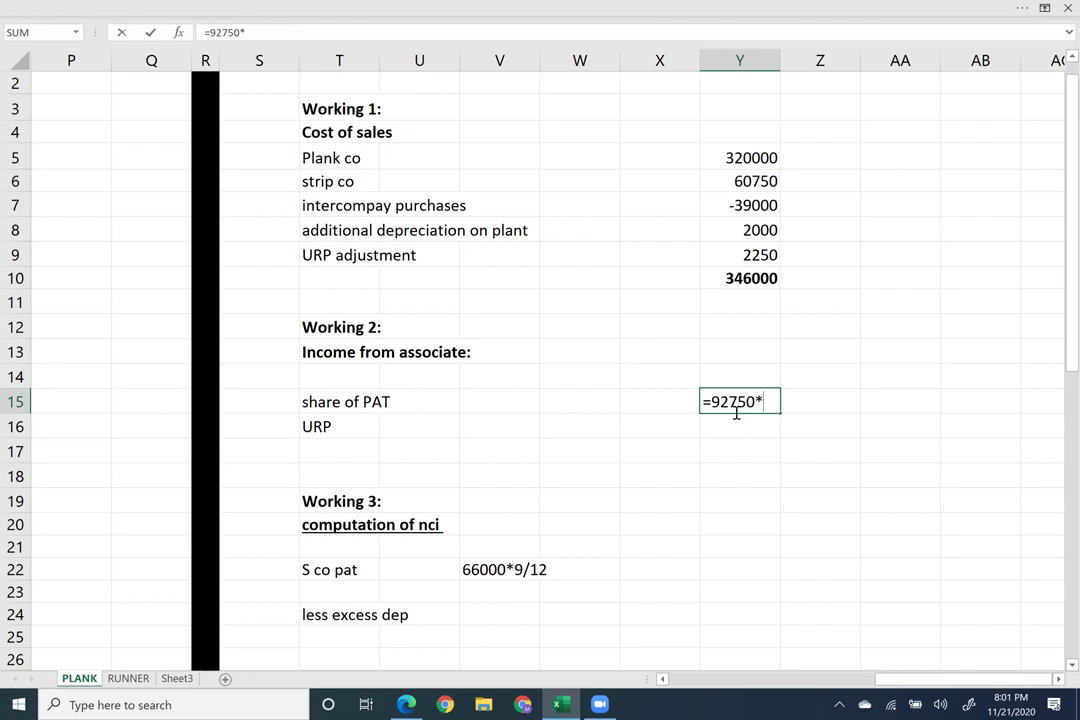
pyautogui.write('.35')
pyautogui.press('Return')
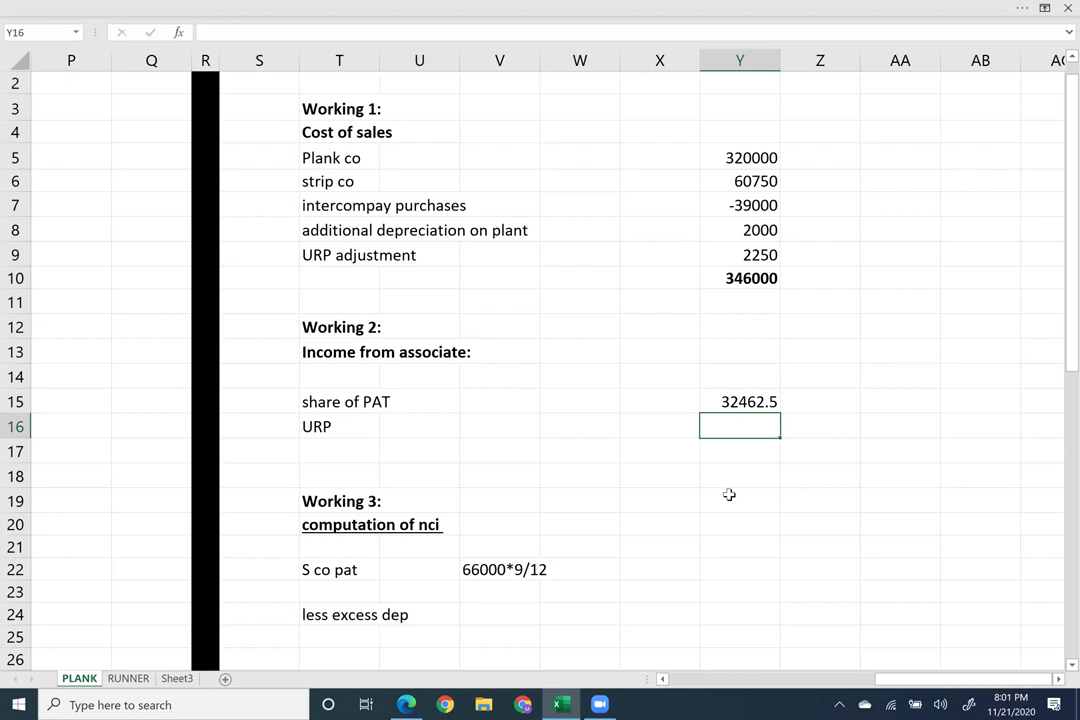
# Replace the Working 2 share of PAT formula in Y15 with =92570*.35.
pyautogui.press('Up')
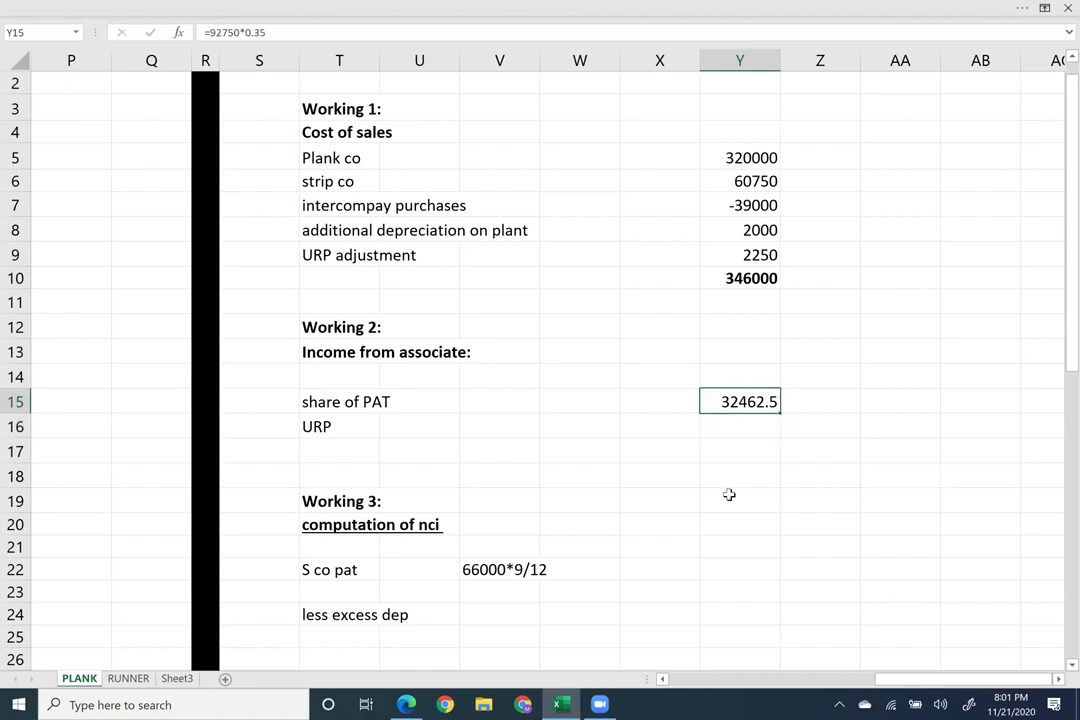
pyautogui.press('Delete')
pyautogui.write('=')
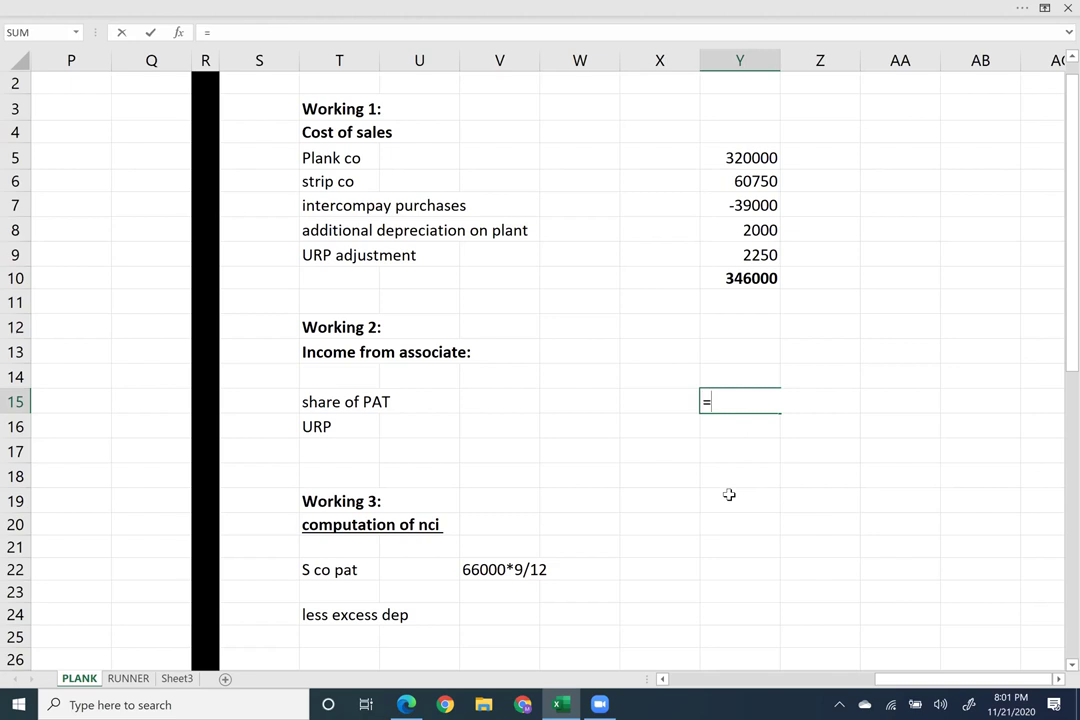
pyautogui.write('925')
pyautogui.write('70')
pyautogui.write('*.3')
pyautogui.write('5')
pyautogui.press('Return')
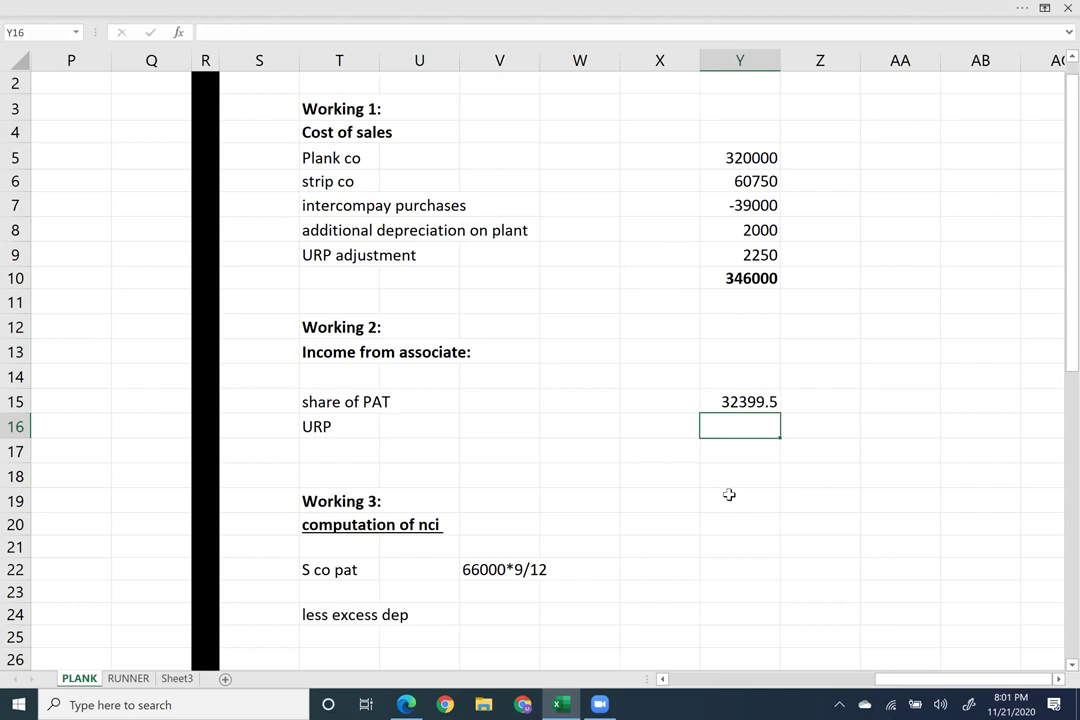
# Enter the Working 2 URP in Y16 as =-2100 and add a bold total in Y17 with =SUM(Y15:Y16).
pyautogui.write('=-2100')
pyautogui.press('Return')
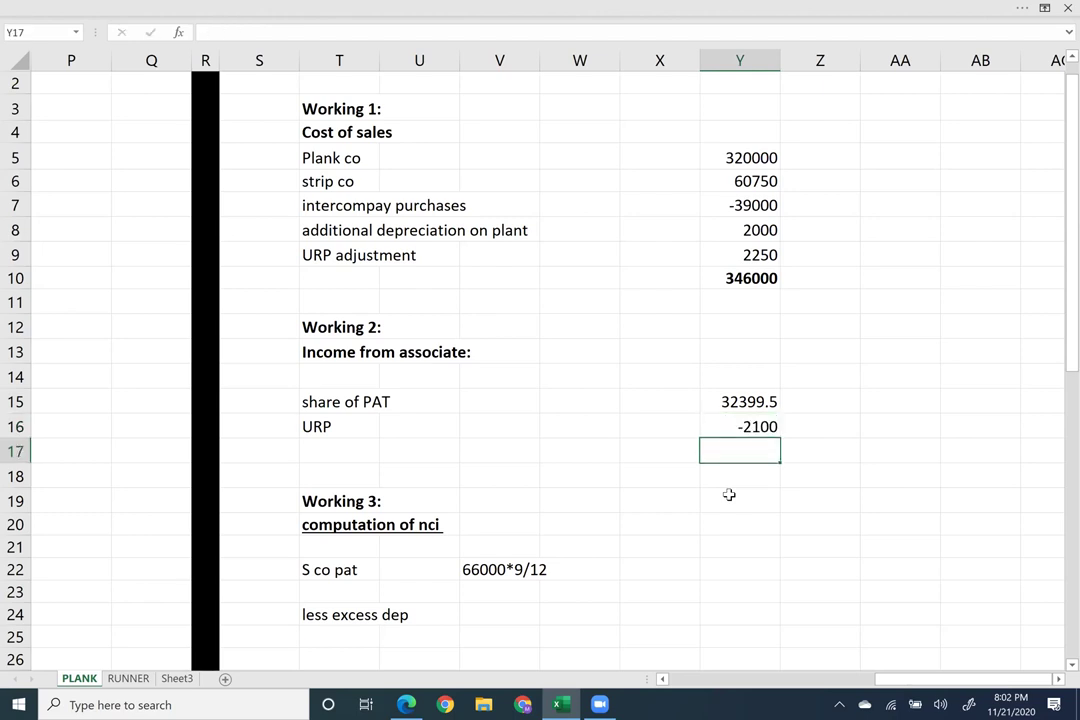
pyautogui.hotkey('alt', '=')
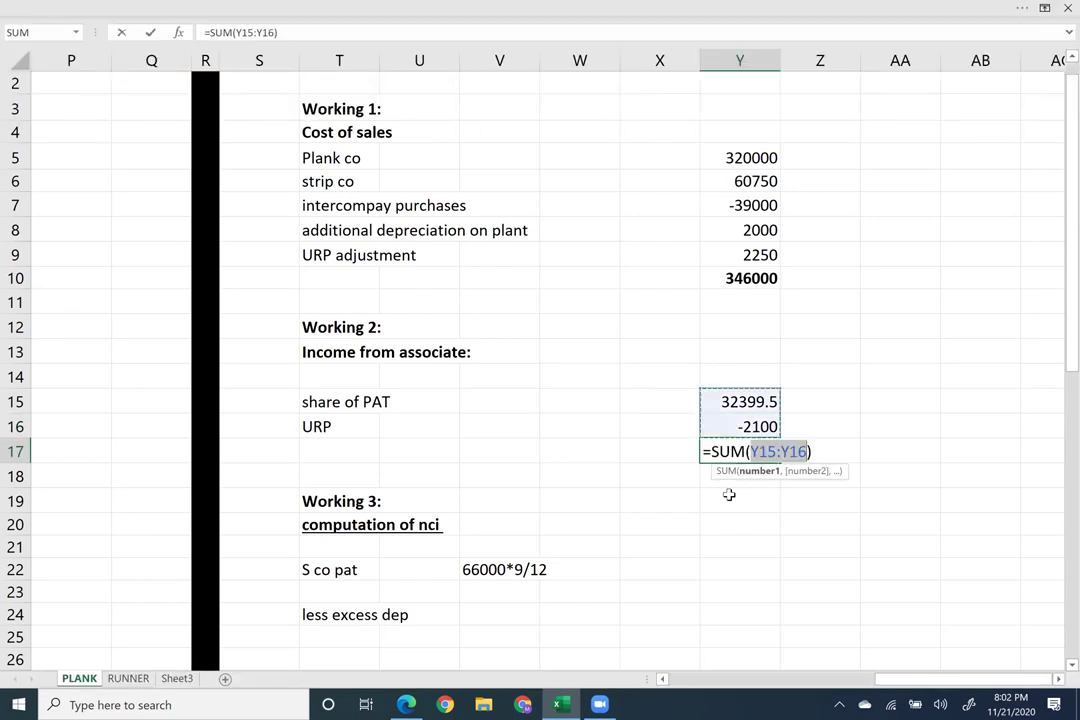
pyautogui.press('Return')
pyautogui.press('Up')
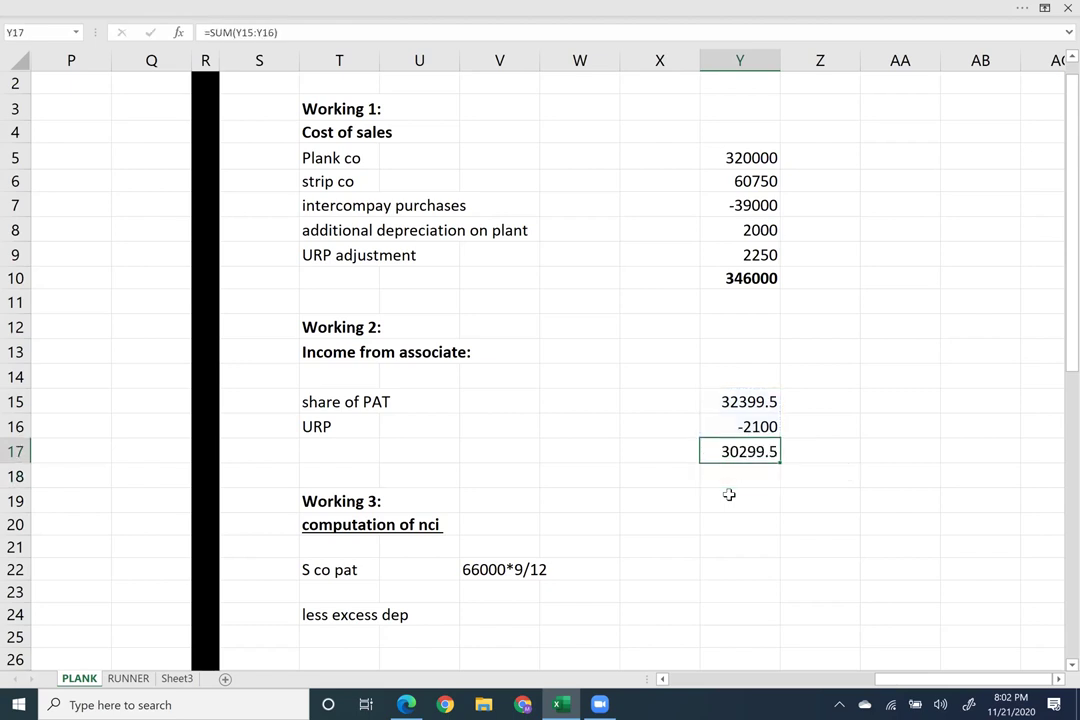
pyautogui.hotkey('ctrl', 'b')
pyautogui.press('Up')
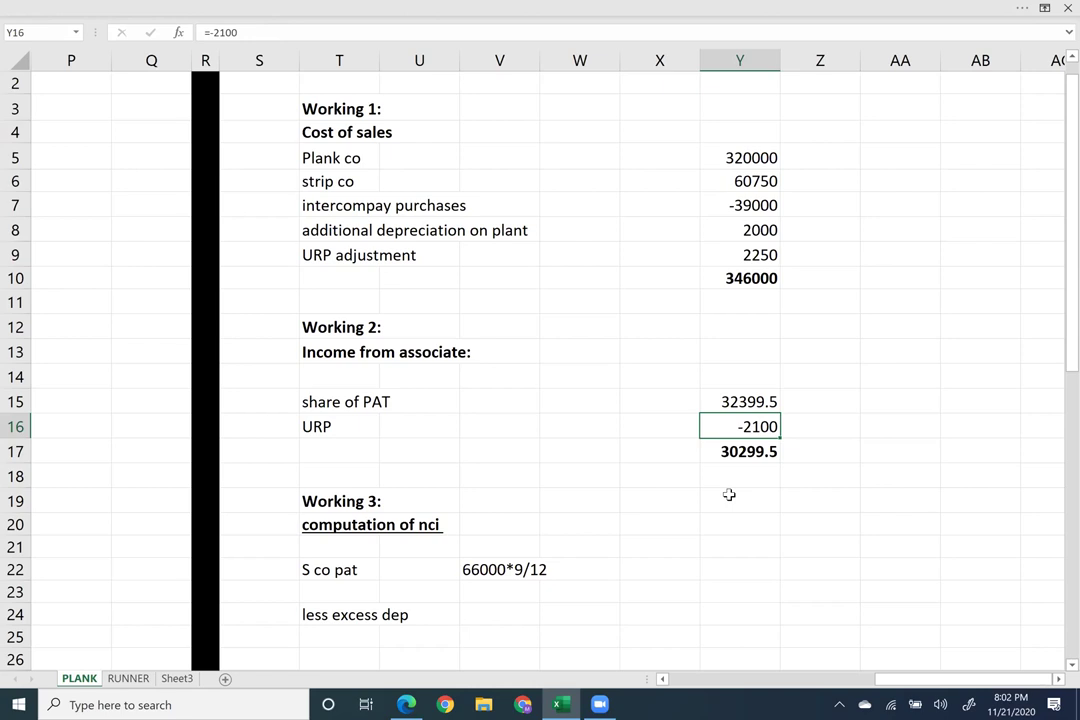
# Link the statement's associate share of profit in J10 to the Working 2 total, =Y17.
pyautogui.press('Left')
pyautogui.press('Left')
pyautogui.press('Left')
pyautogui.press('Left')
pyautogui.press('Left')
pyautogui.press('Left')
pyautogui.press('Left')
pyautogui.press('Left')
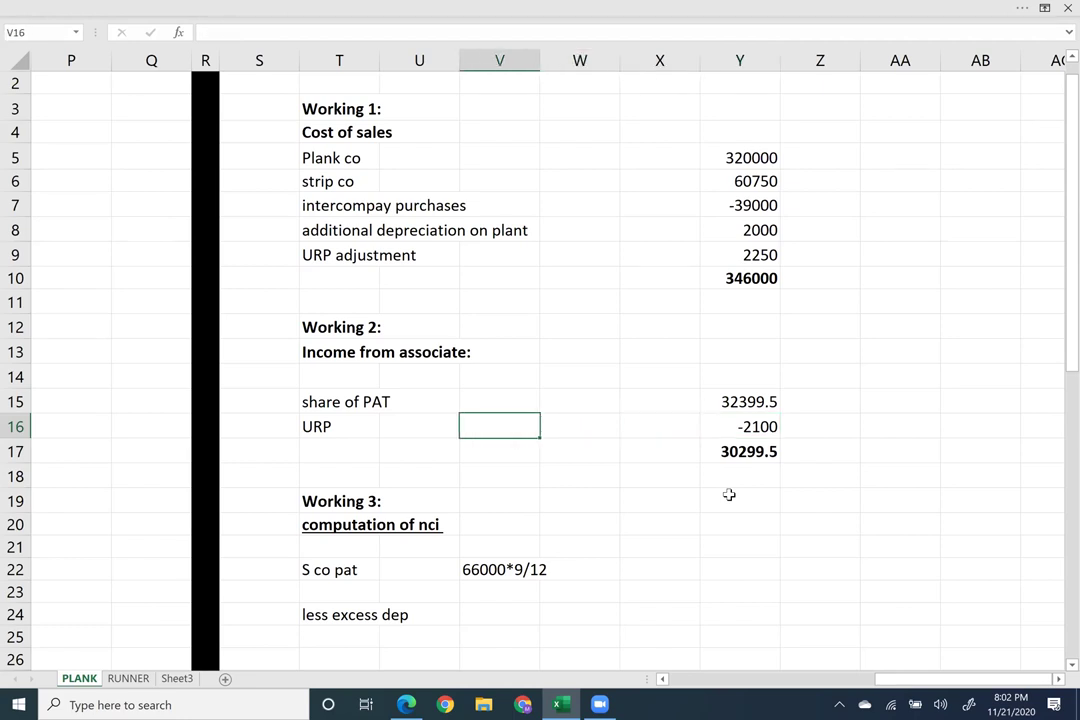
pyautogui.press('Left')
pyautogui.press('Left')
pyautogui.press('Left')
pyautogui.press('Left')
pyautogui.press('Left')
pyautogui.press('Left')
pyautogui.press('Left')
pyautogui.press('Left')
pyautogui.press('Left')
pyautogui.press('Left')
pyautogui.press('Left')
pyautogui.press('Left')
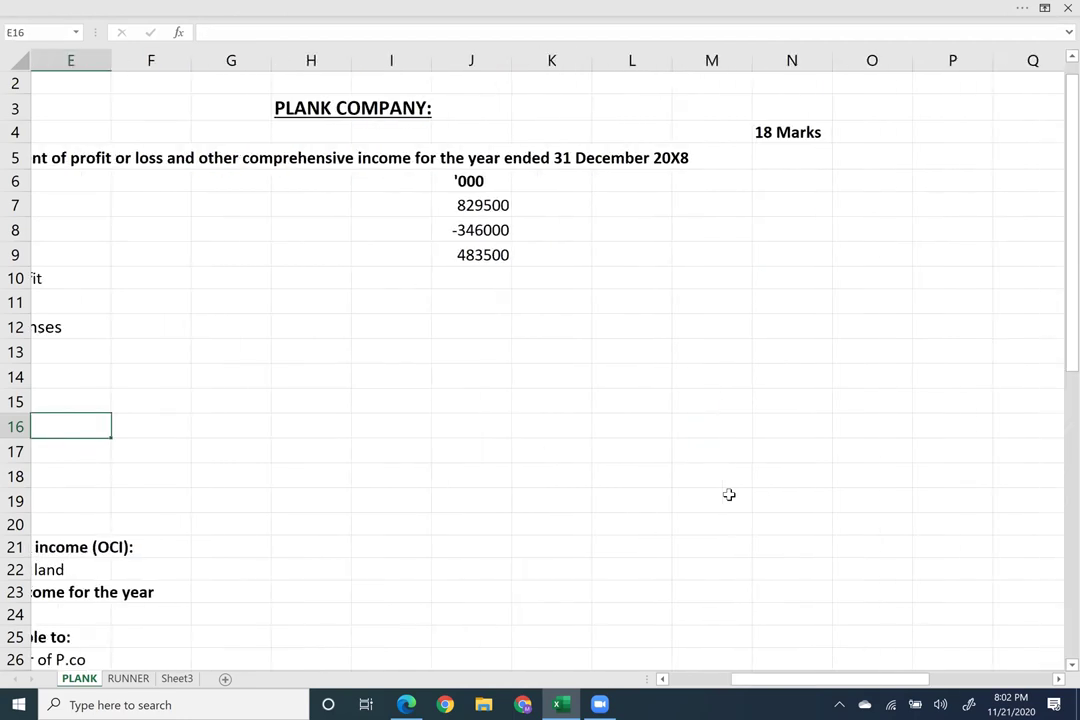
pyautogui.hotkey('shift', 'F10')
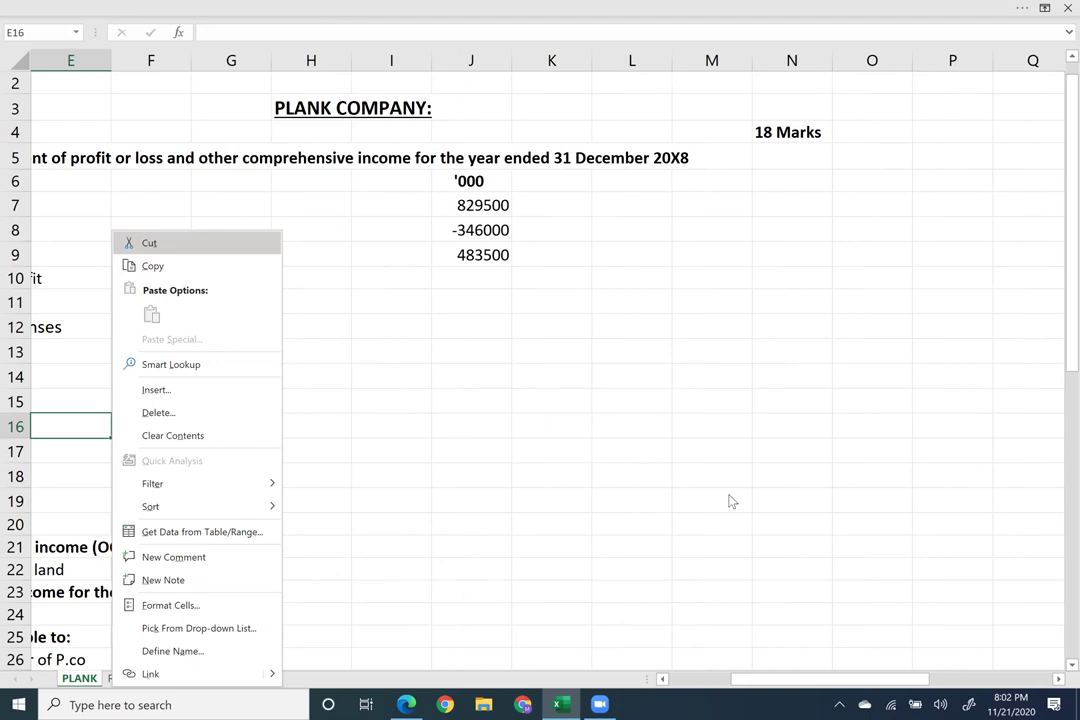
pyautogui.press('Escape')
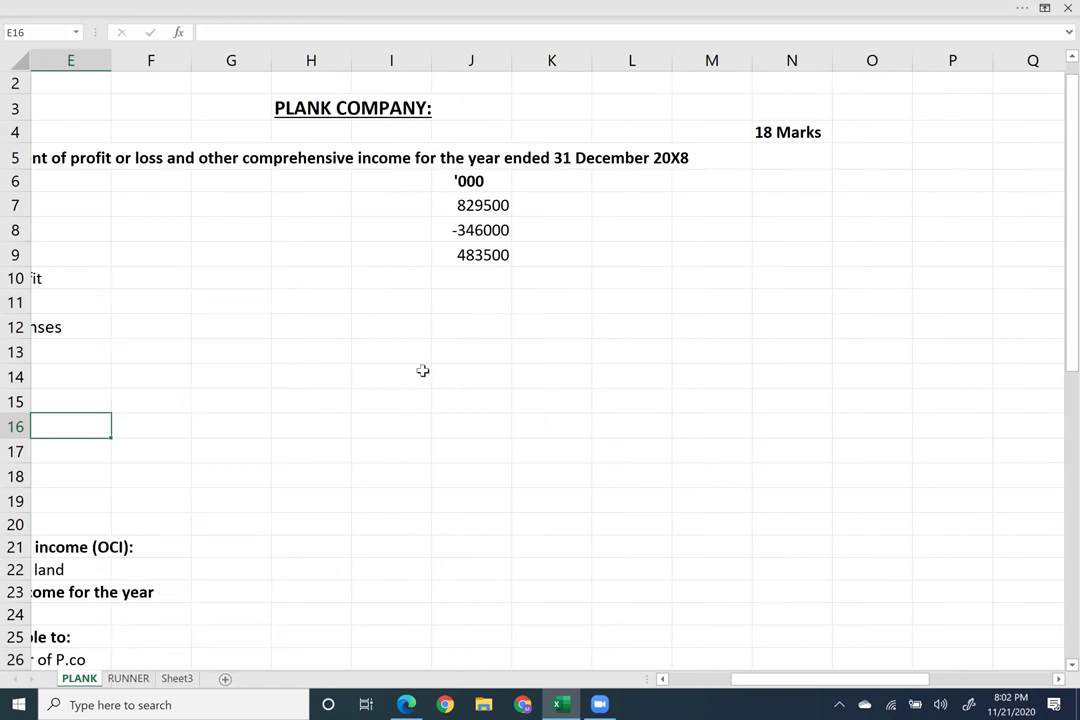
pyautogui.press('Left')
pyautogui.press('Left')
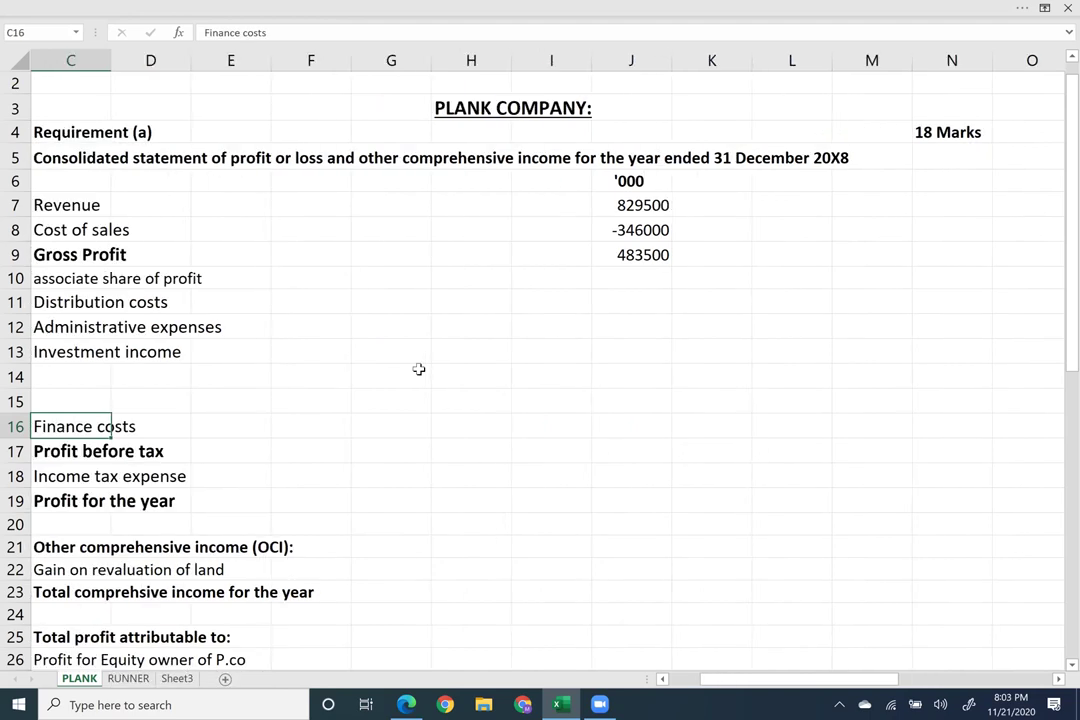
pyautogui.press('Up')
pyautogui.press('Up')
pyautogui.press('Up')
pyautogui.press('Up')
pyautogui.press('Up')
pyautogui.press('Up')
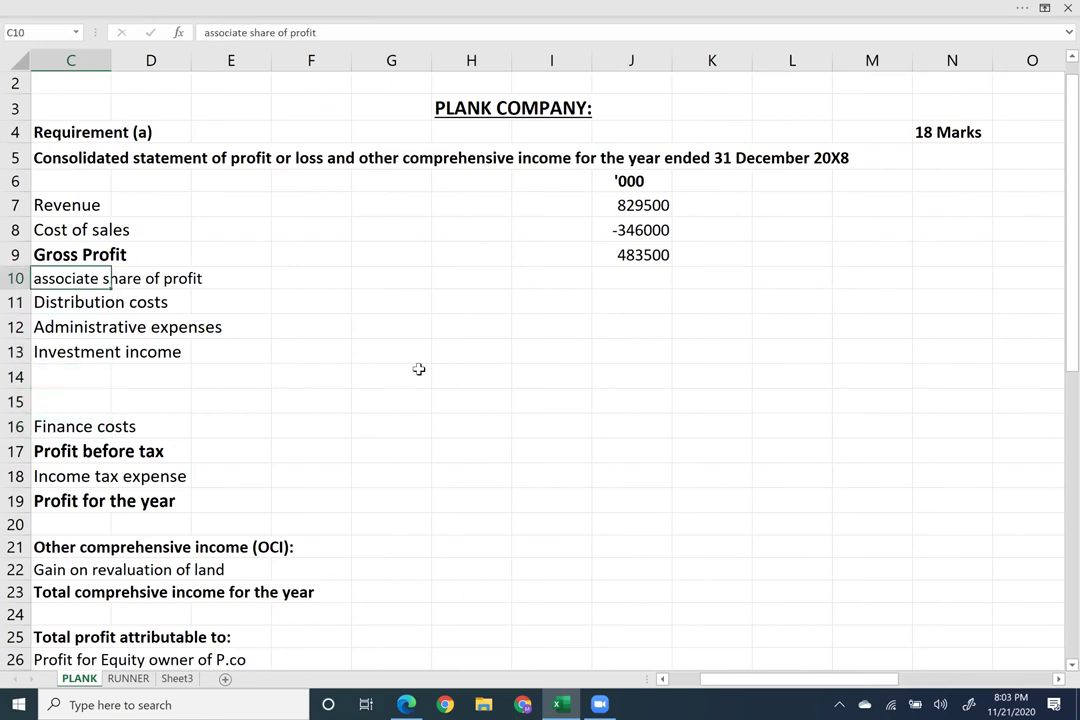
pyautogui.press('Right')
pyautogui.press('Right')
pyautogui.press('Right')
pyautogui.press('Right')
pyautogui.press('Right')
pyautogui.press('Right')
pyautogui.press('Right')
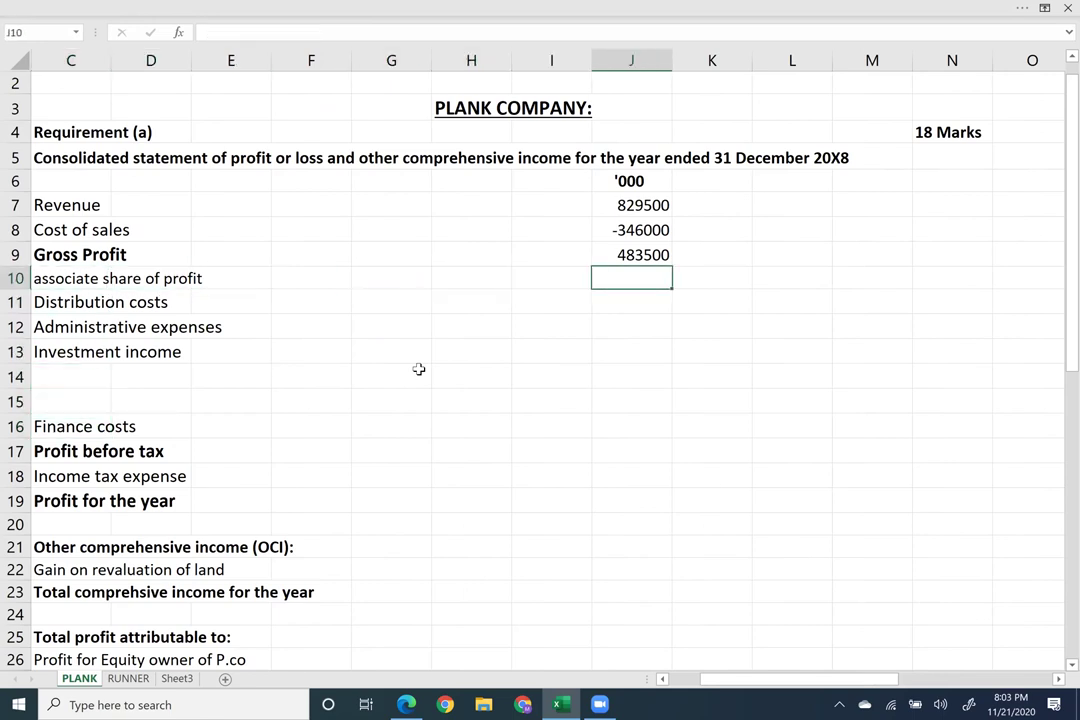
pyautogui.write('=')
pyautogui.press('Right')
pyautogui.press('Right')
pyautogui.press('Right')
pyautogui.press('Right')
pyautogui.press('Right')
pyautogui.press('Right')
pyautogui.press('Right')
pyautogui.press('Right')
pyautogui.press('Right')
pyautogui.press('Right')
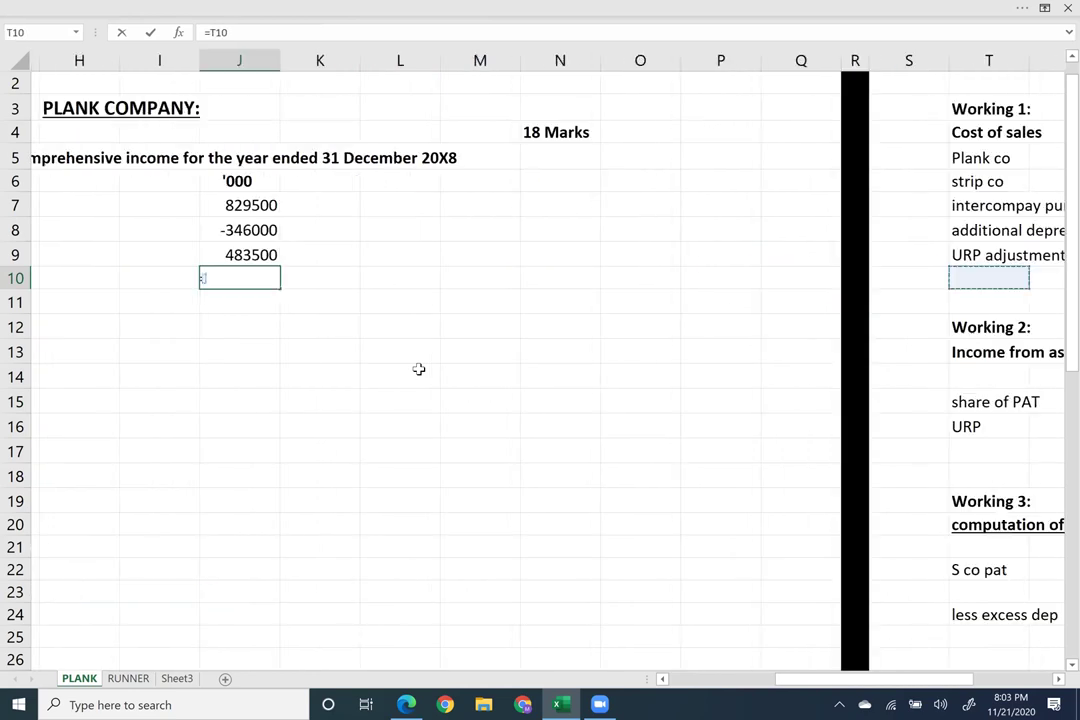
pyautogui.press('Right')
pyautogui.press('Right')
pyautogui.press('Right')
pyautogui.press('Right')
pyautogui.press('Down')
pyautogui.press('Down')
pyautogui.press('Down')
pyautogui.press('Down')
pyautogui.press('Right')
pyautogui.press('Right')
pyautogui.press('Right')
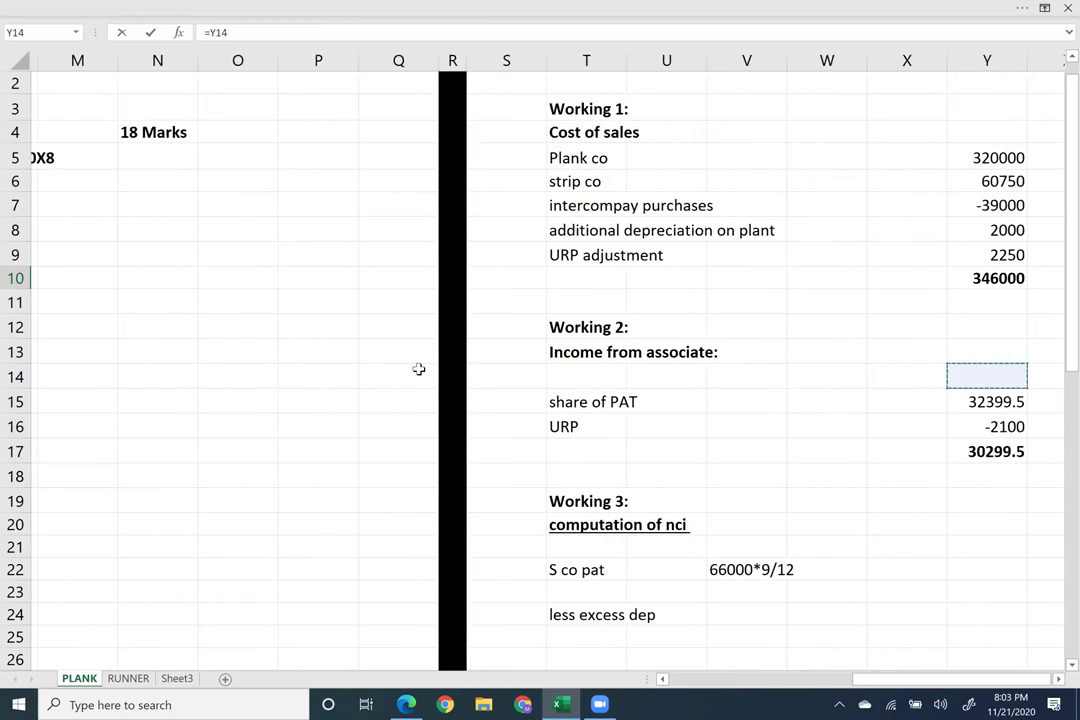
pyautogui.press('Left')
pyautogui.press('Left')
pyautogui.press('Down')
pyautogui.press('Down')
pyautogui.press('Down')
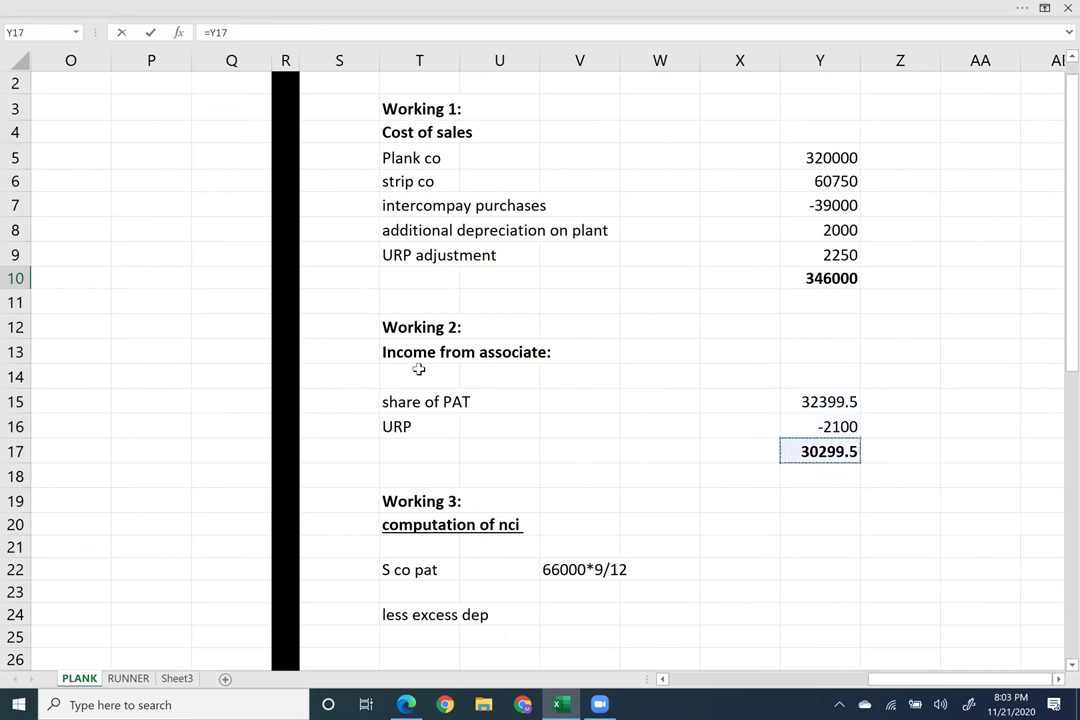
pyautogui.press('Down')
pyautogui.press('Up')
pyautogui.press('Return')
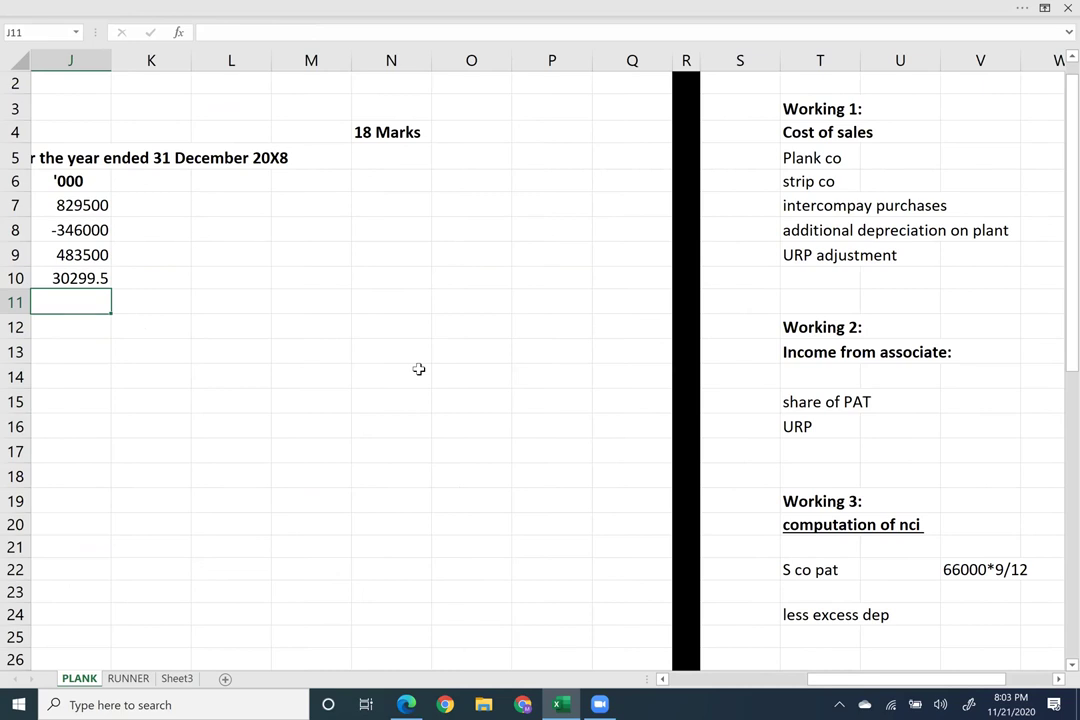
# Enter the distribution costs in J11 of the statement as =-58000-9000.
pyautogui.press('Left')
pyautogui.press('Left')
pyautogui.press('Left')
pyautogui.press('Left')
pyautogui.press('Left')
pyautogui.press('Left')
pyautogui.press('Left')
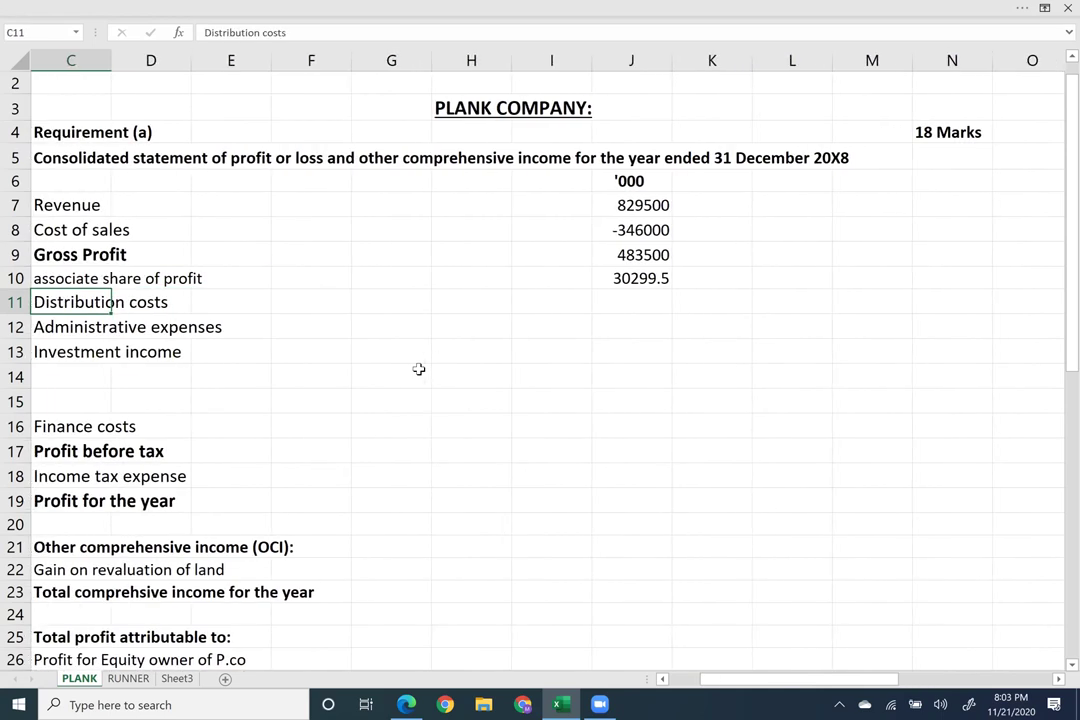
pyautogui.press('Down')
pyautogui.press('Right')
pyautogui.press('Right')
pyautogui.press('Right')
pyautogui.press('Right')
pyautogui.press('Right')
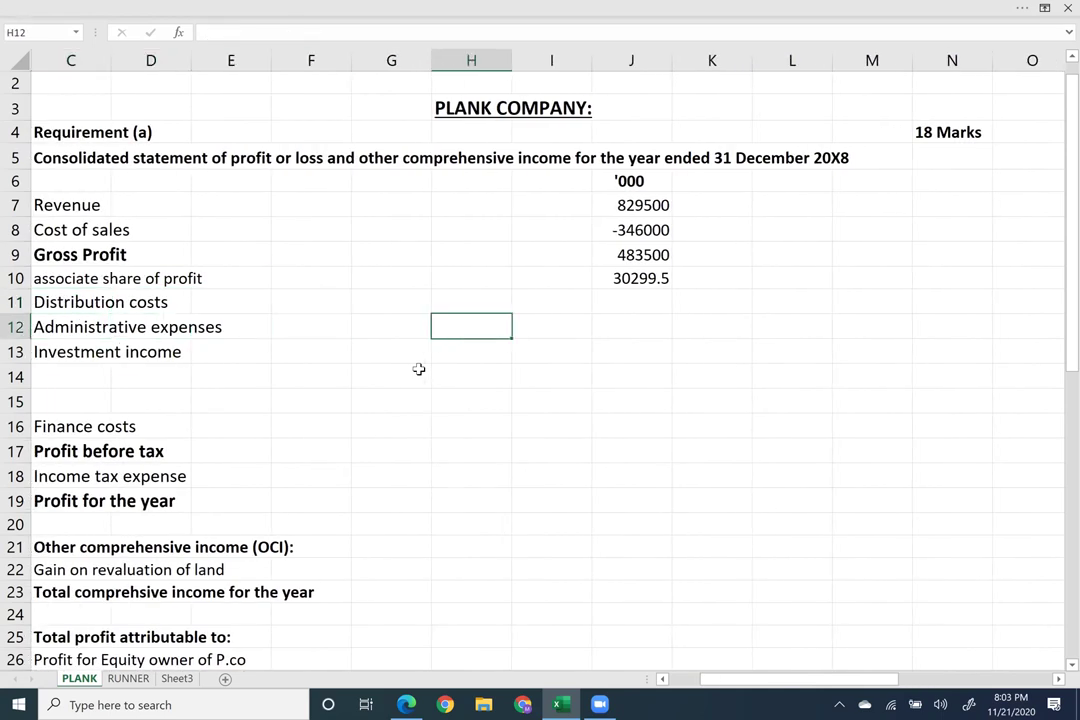
pyautogui.press('Up')
pyautogui.press('Right')
pyautogui.press('Right')
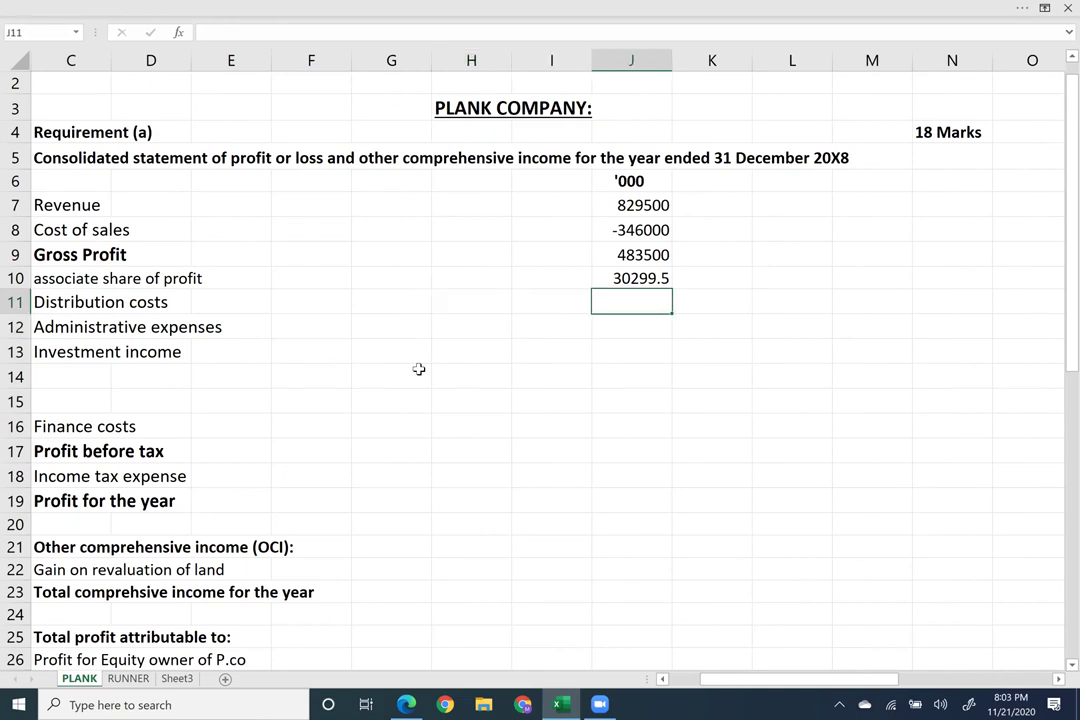
pyautogui.write('=')
pyautogui.write('-58000-')
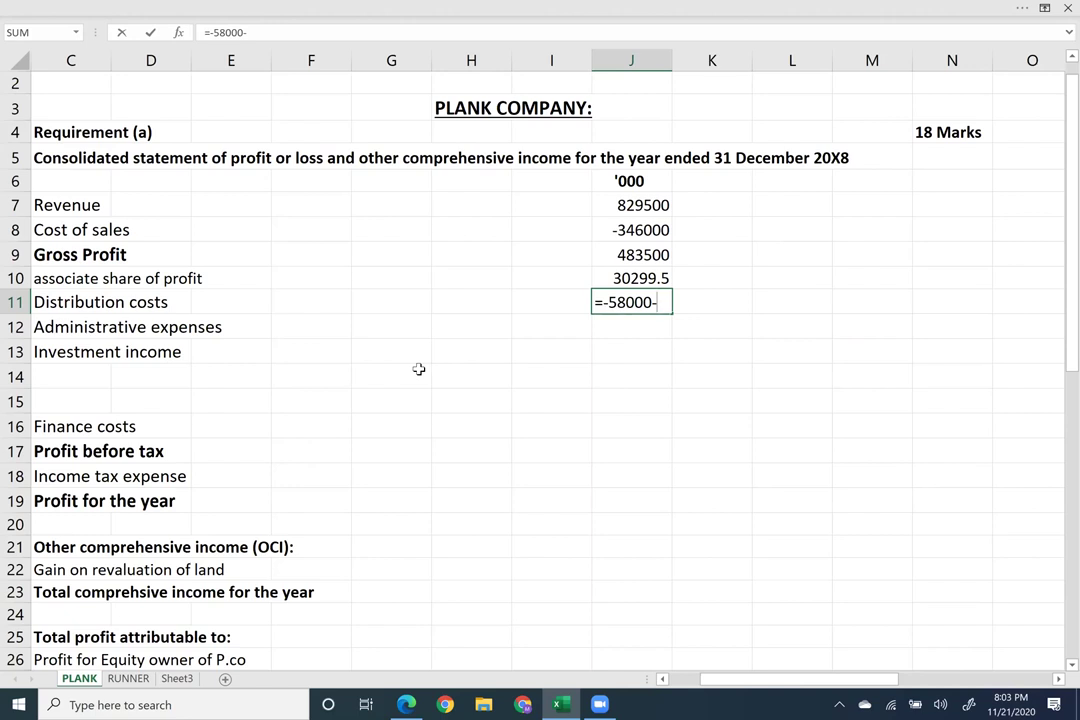
pyautogui.write('9000')
pyautogui.press('Return')
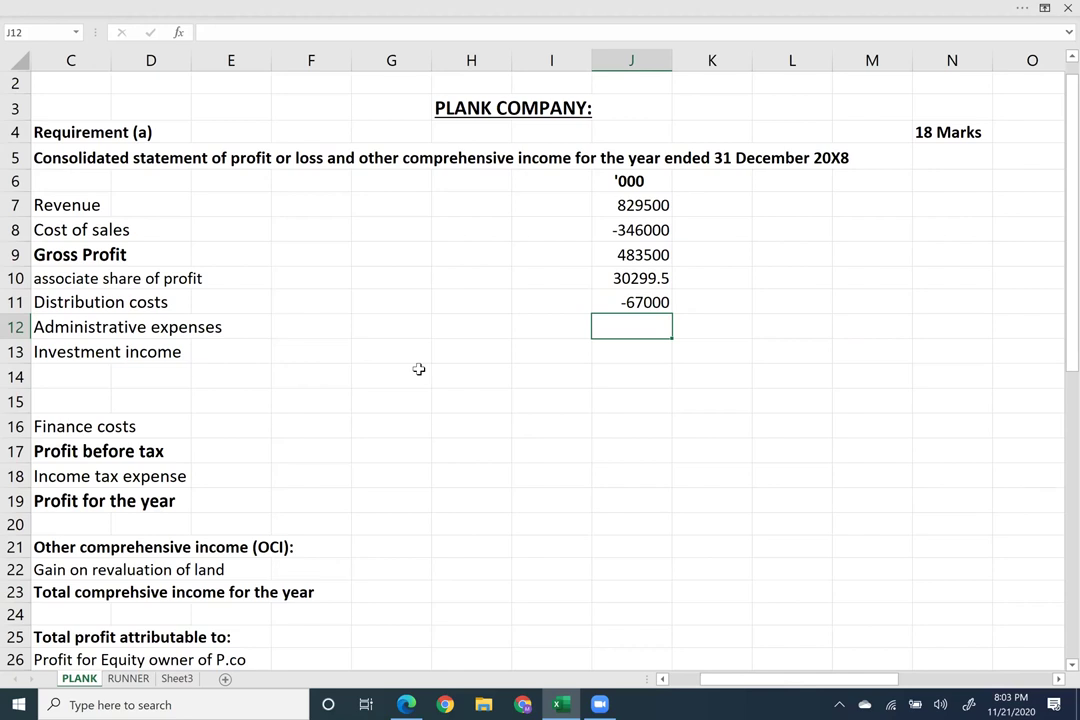
pyautogui.write('=-92000-')
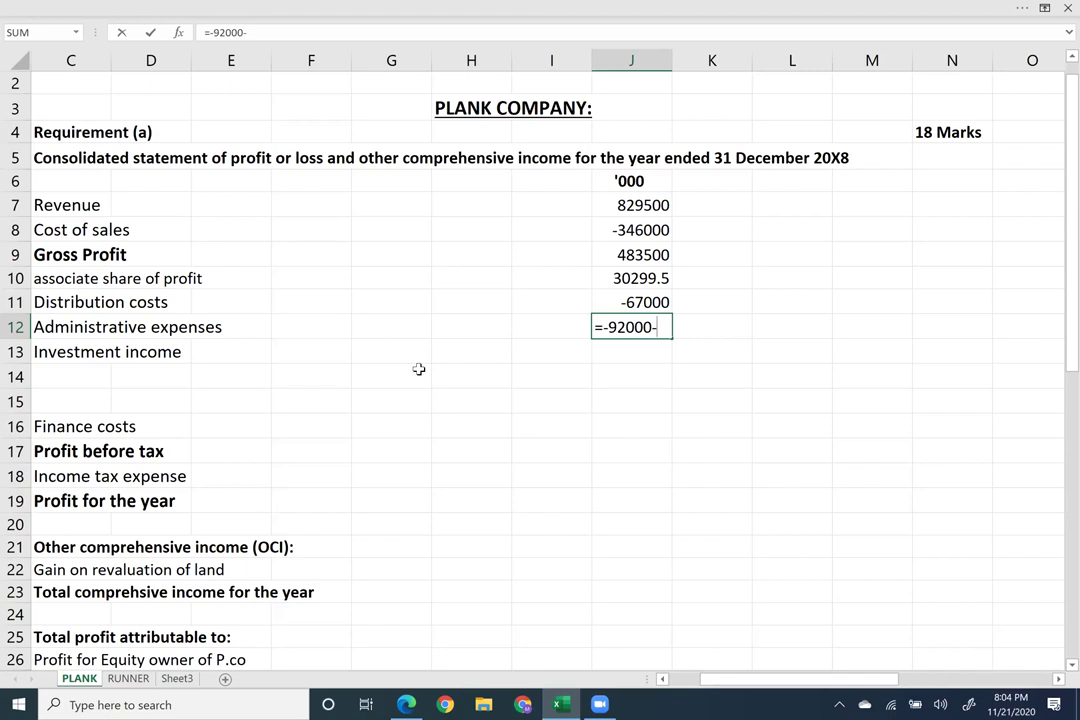
pyautogui.write('21000')
pyautogui.press('Return')
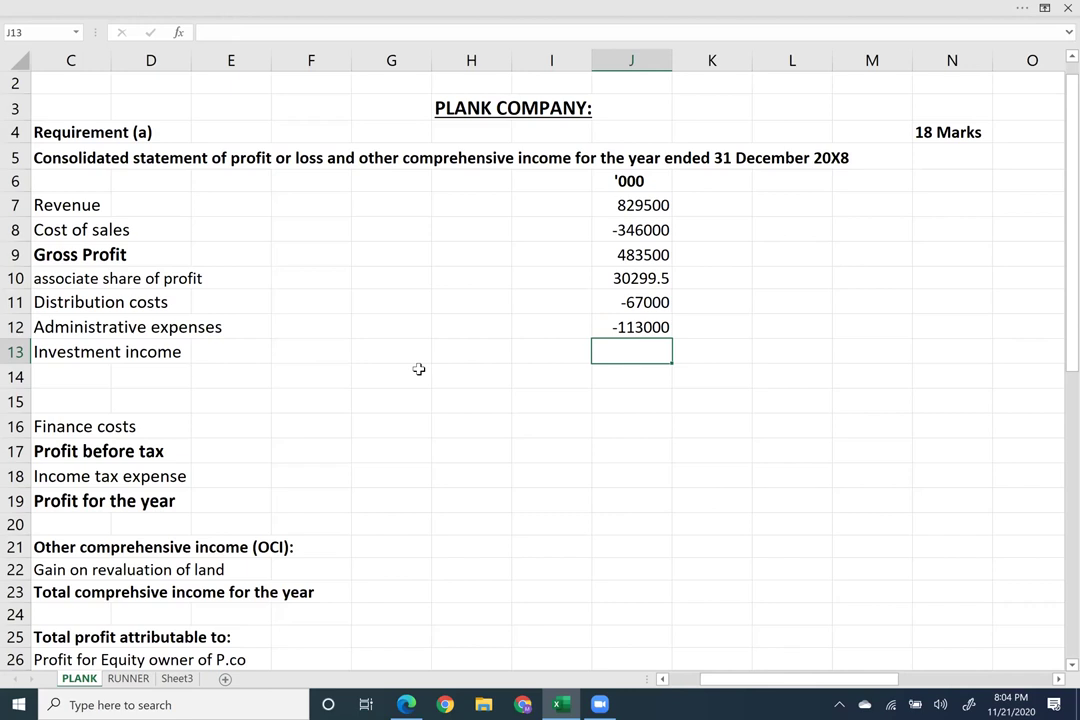
pyautogui.write('=46000')
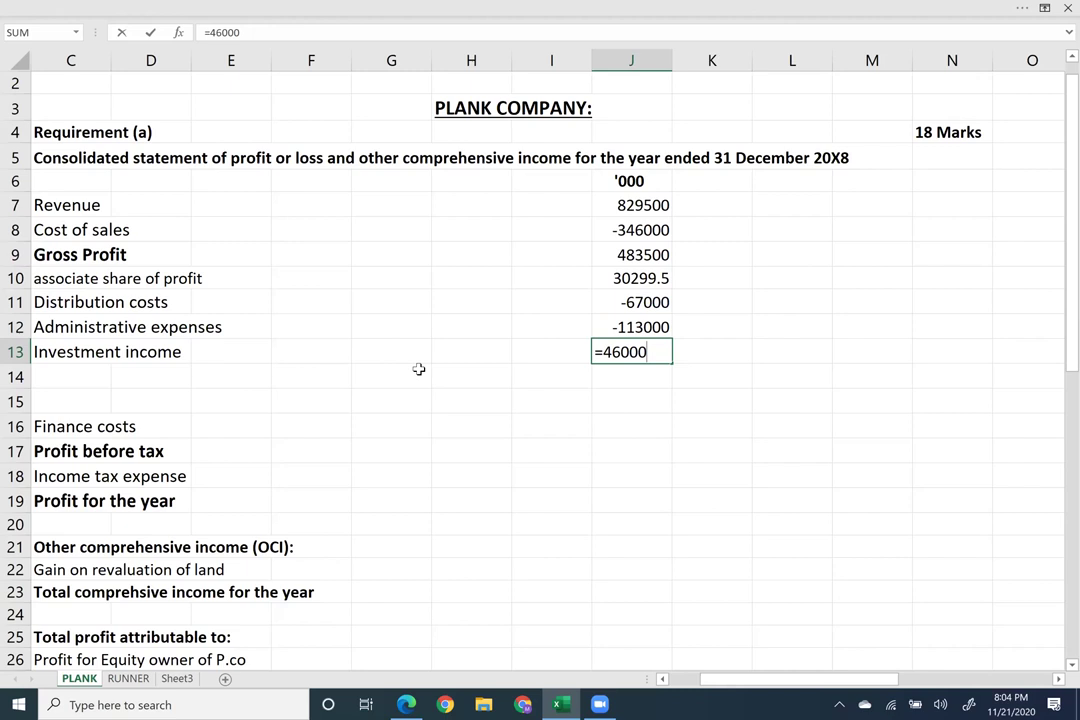
pyautogui.write('-')
pyautogui.write('5000')
pyautogui.write('-')
pyautogui.write('(')
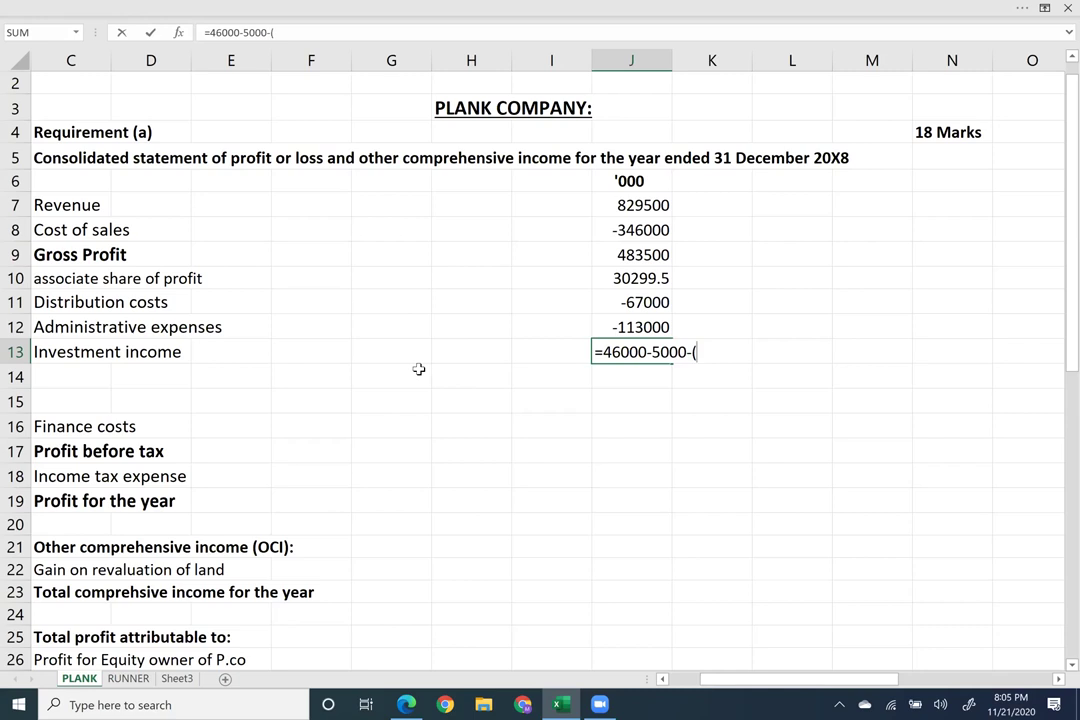
pyautogui.write('18000')
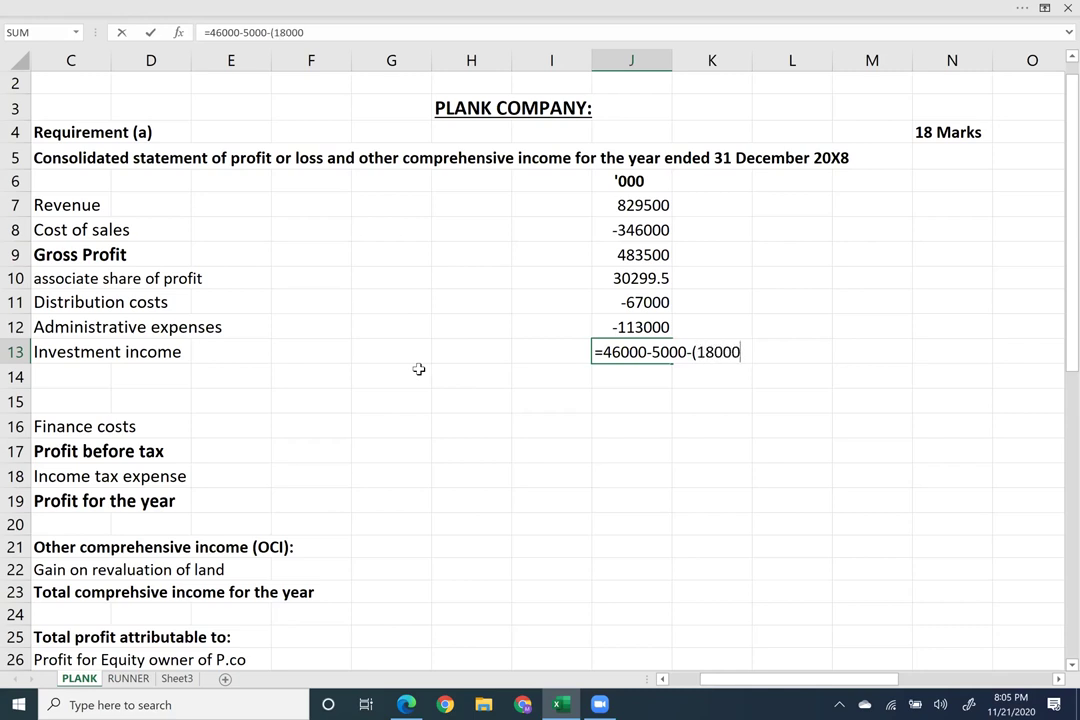
pyautogui.write('*.85)-')
pyautogui.write('(35000')
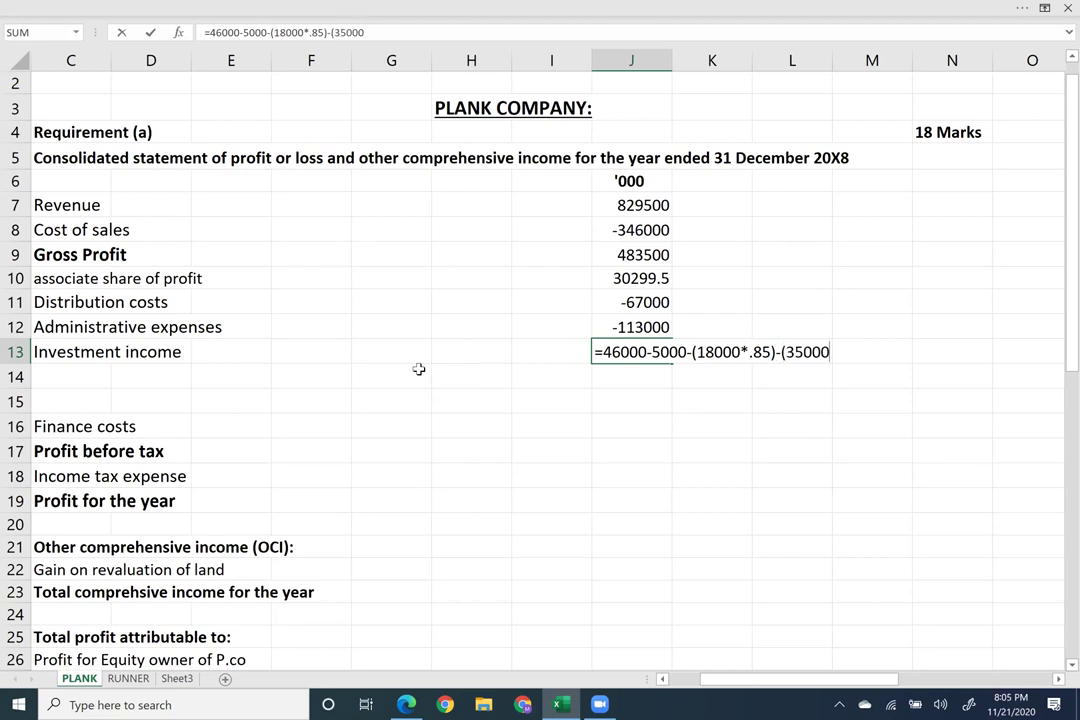
pyautogui.write('*/')
pyautogui.press('BackSpace')
pyautogui.write('.')
pyautogui.write('35')
pyautogui.write(')')
pyautogui.write('+')
pyautogui.write('(2')
pyautogui.write('000')
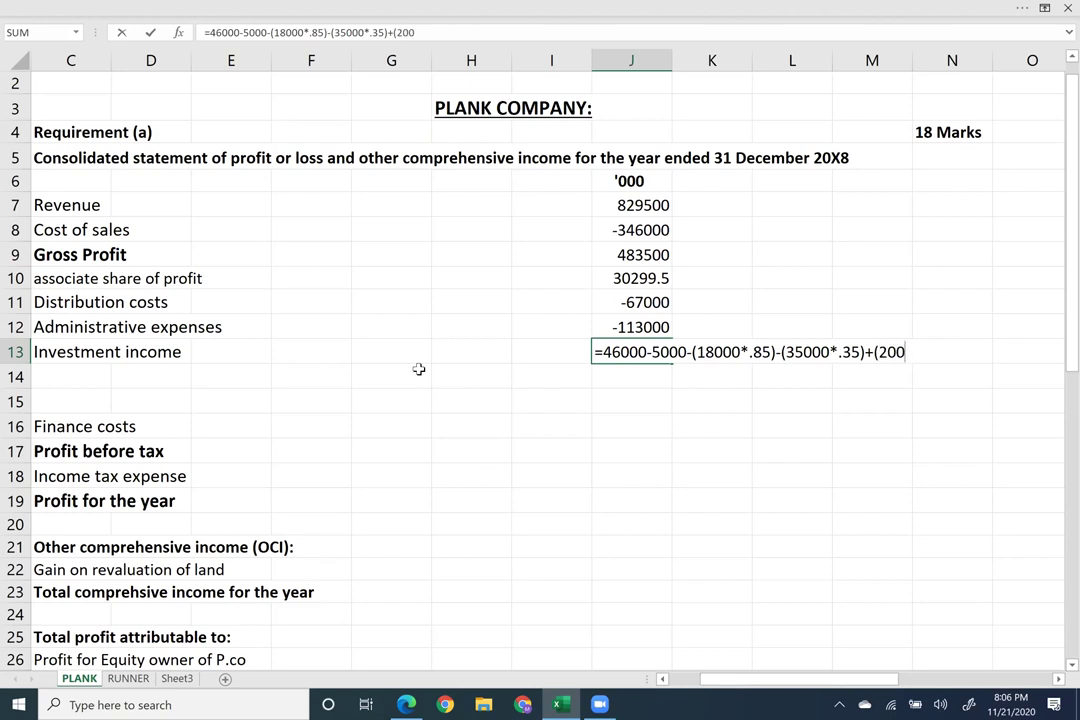
pyautogui.write('>75')
pyautogui.press('BackSpace')
pyautogui.press('BackSpace')
pyautogui.press('BackSpace')
pyautogui.write('*.75)')
pyautogui.press('Return')
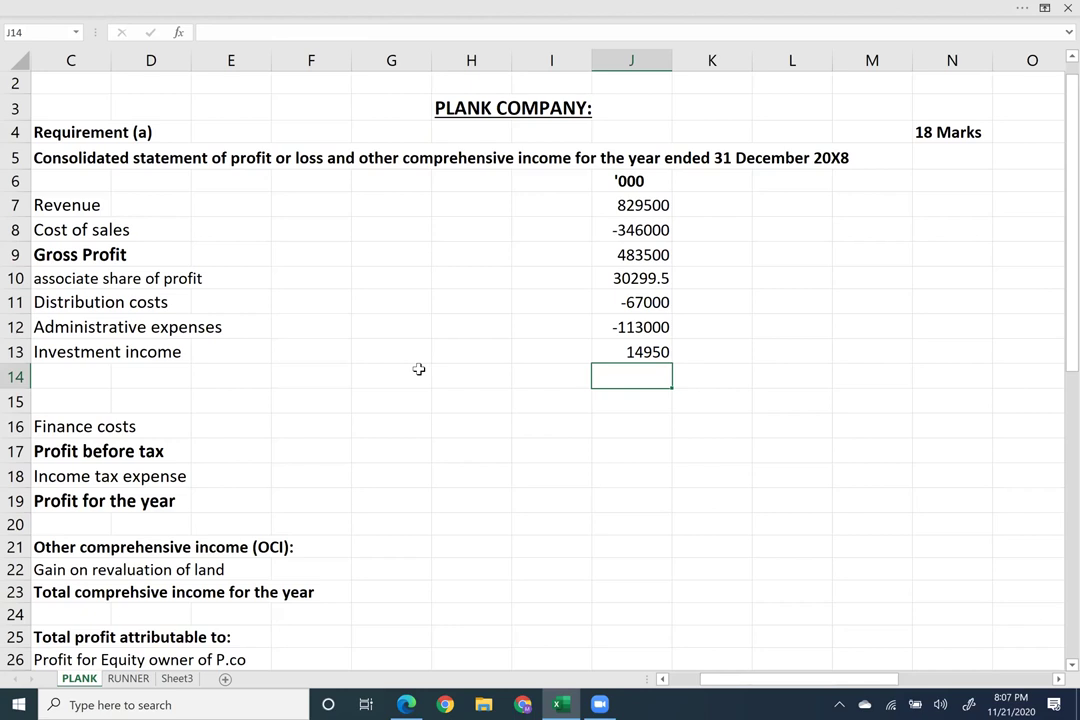
pyautogui.press('Up')
pyautogui.press('Up')
pyautogui.press('Up')
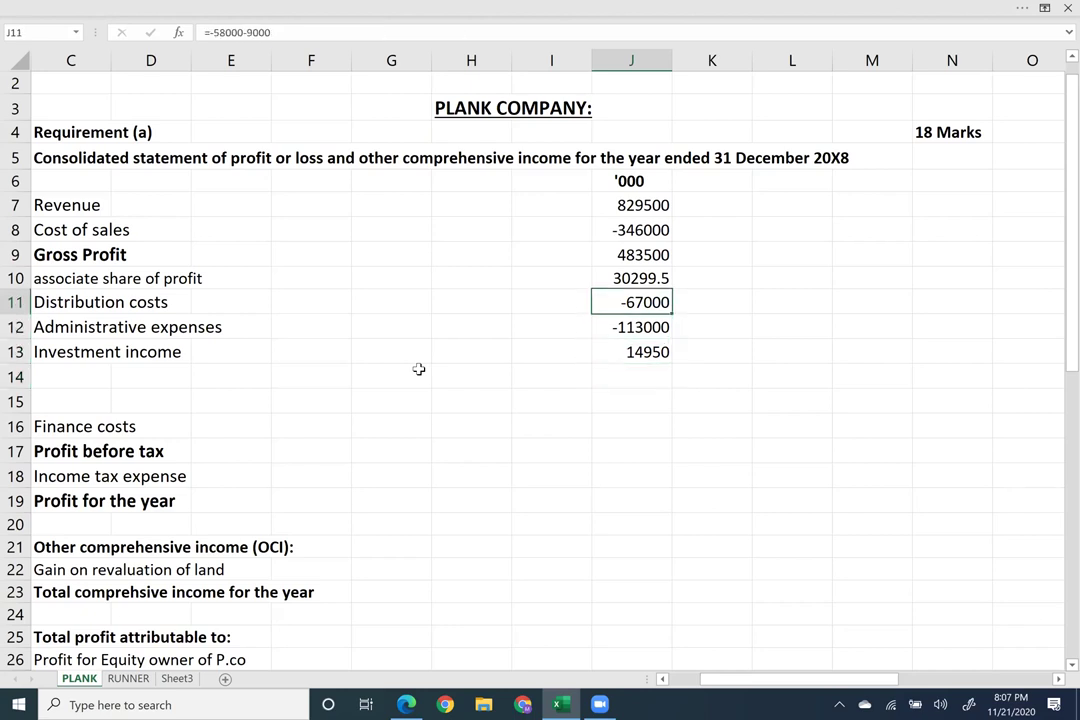
pyautogui.click(288, 38)
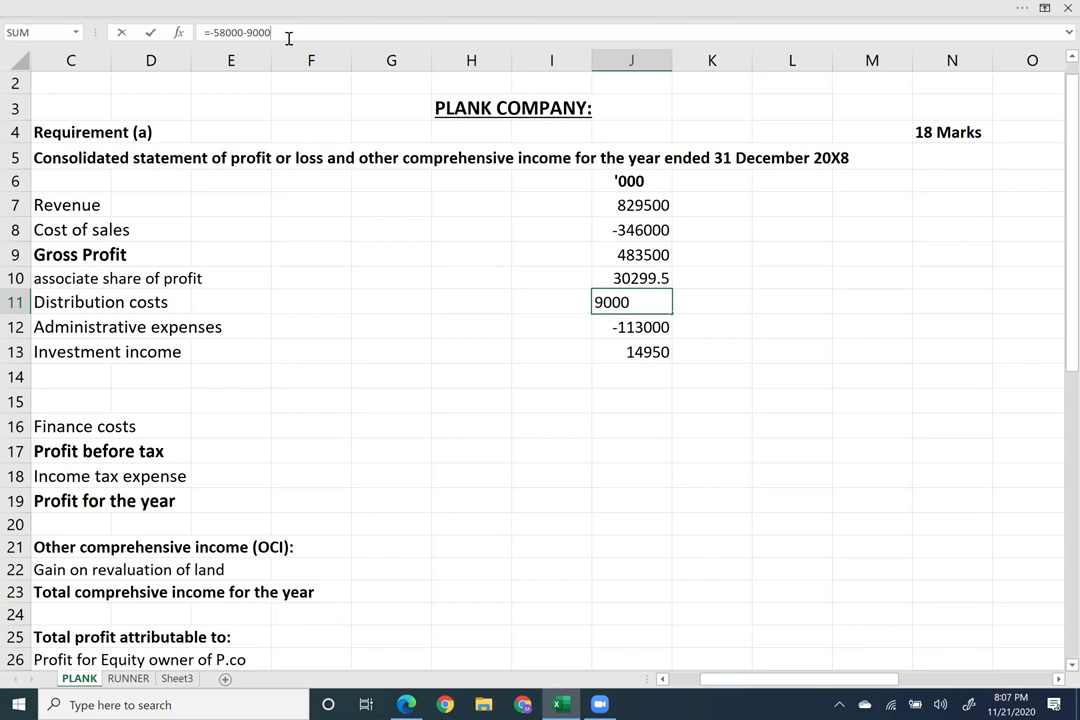
pyautogui.press('BackSpace')
pyautogui.press('BackSpace')
pyautogui.press('BackSpace')
pyautogui.press('BackSpace')
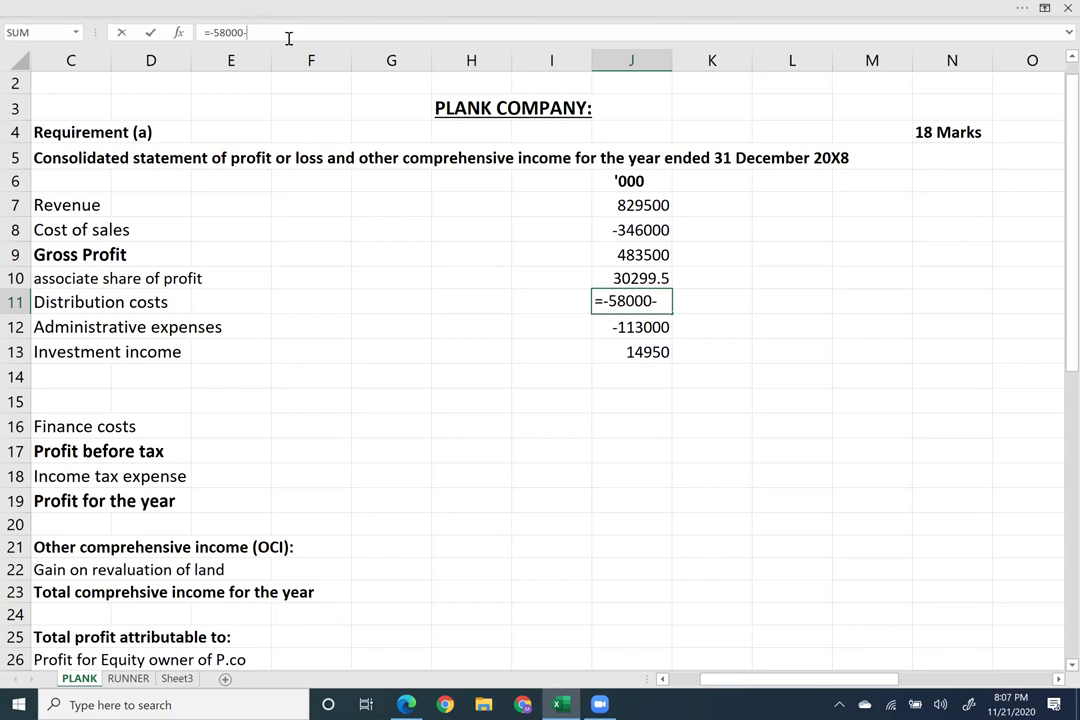
pyautogui.write('12000')
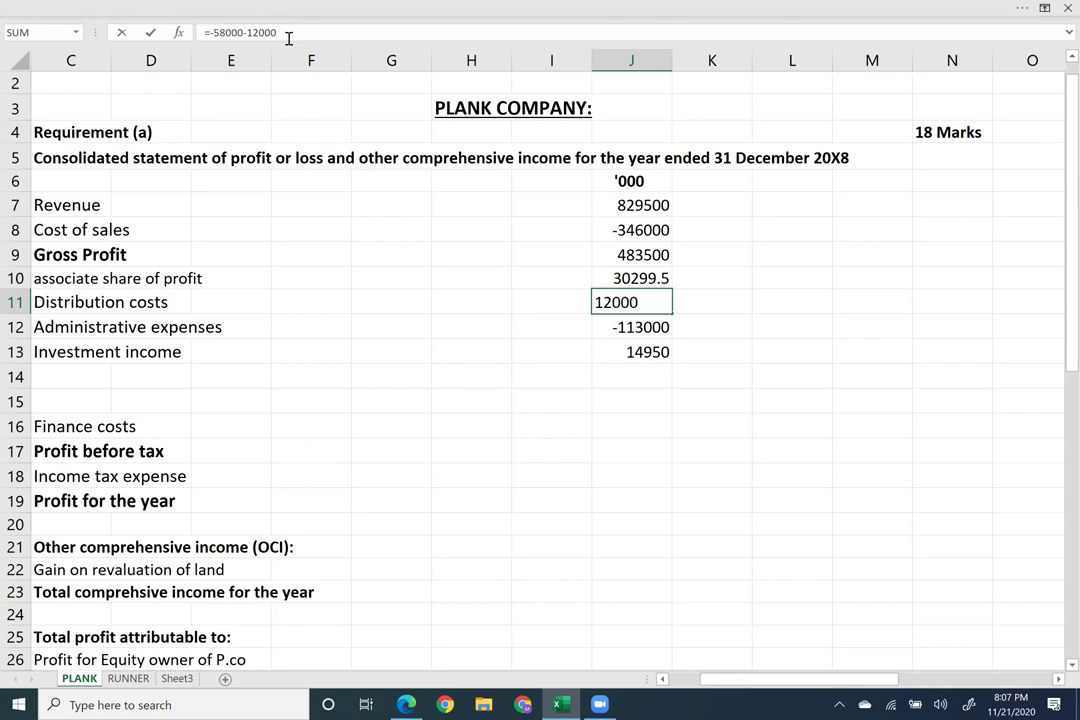
pyautogui.press('Return')
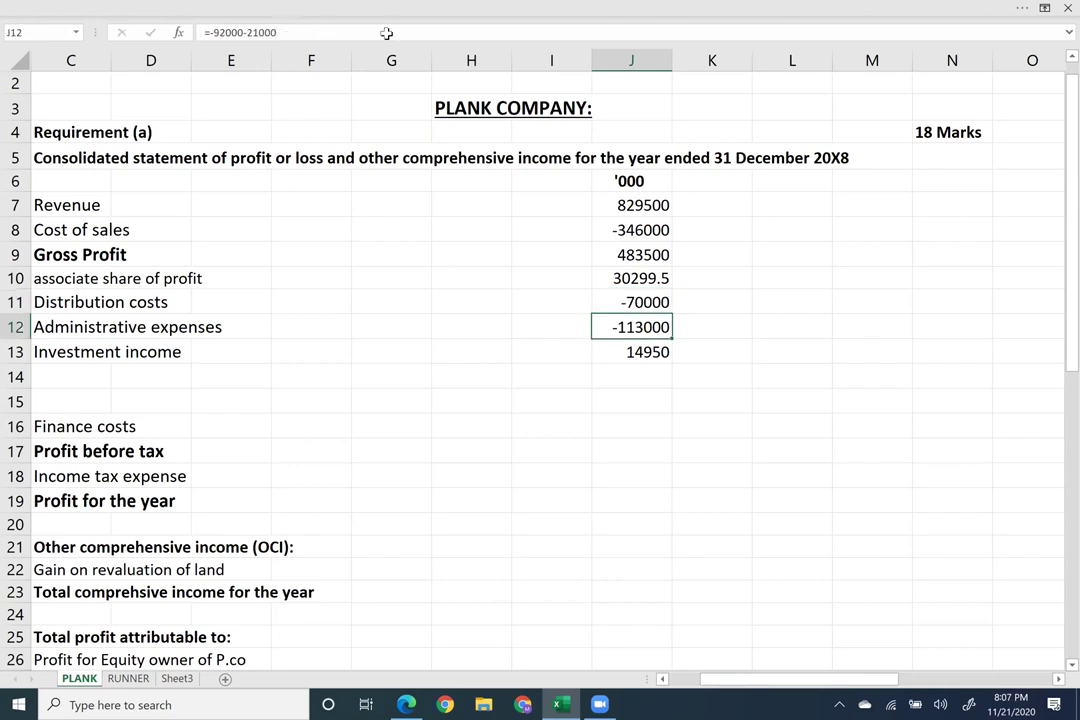
# Consult Question 2 in the FR PtoP Questions PDF in Edge, and enter the finance costs in J16 of the Excel statement as =-12000-(9000*.75).
pyautogui.click(641, 303)
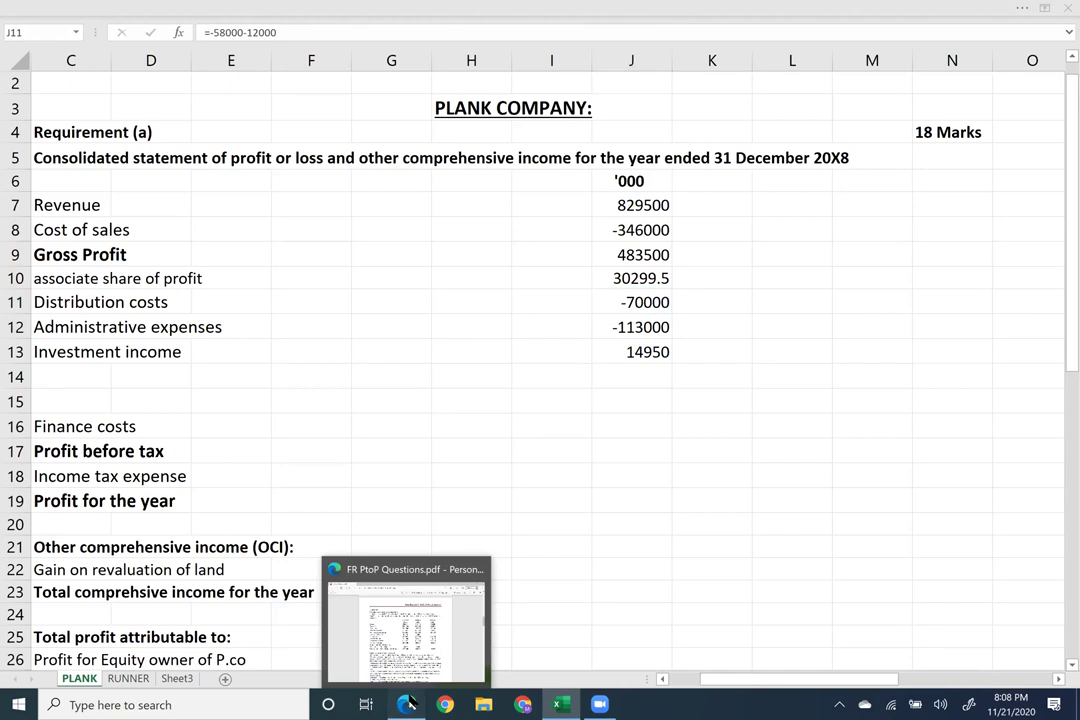
pyautogui.click(407, 704)
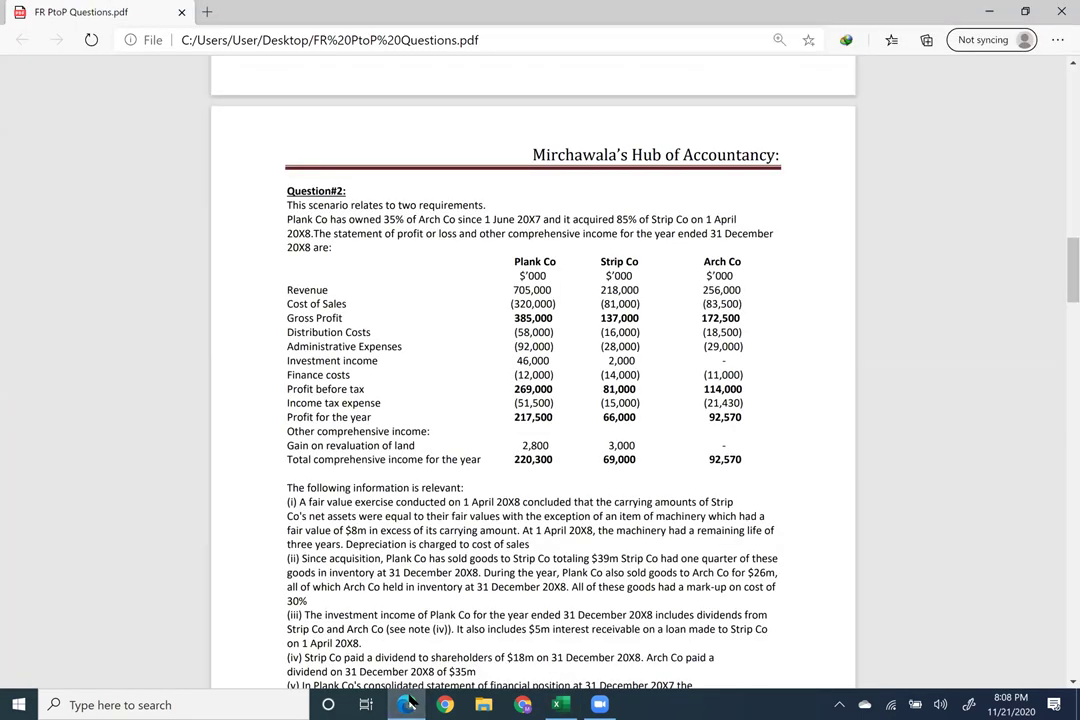
pyautogui.hotkey('ctrl', '+')
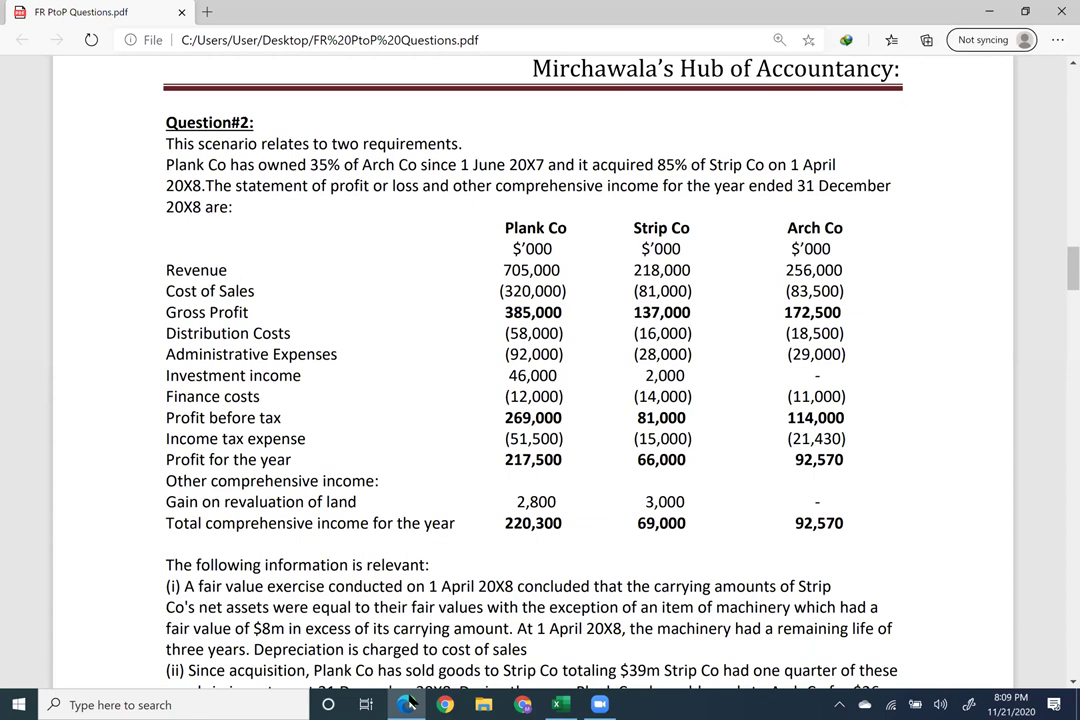
pyautogui.hotkey('alt', 'Tab')
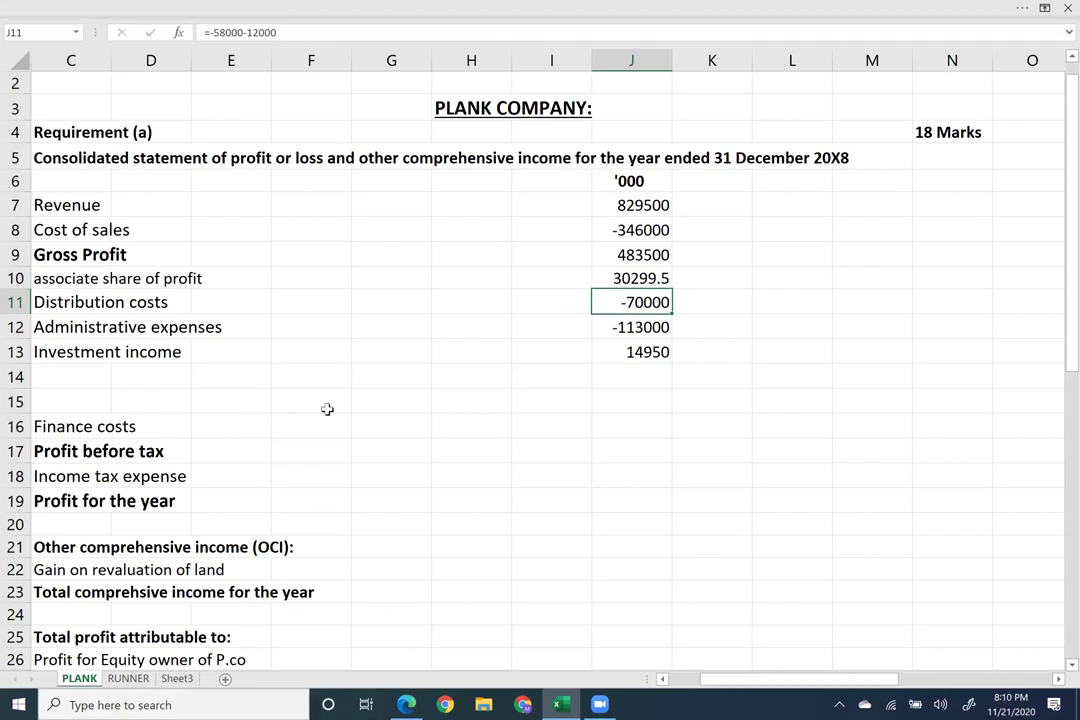
pyautogui.click(616, 427)
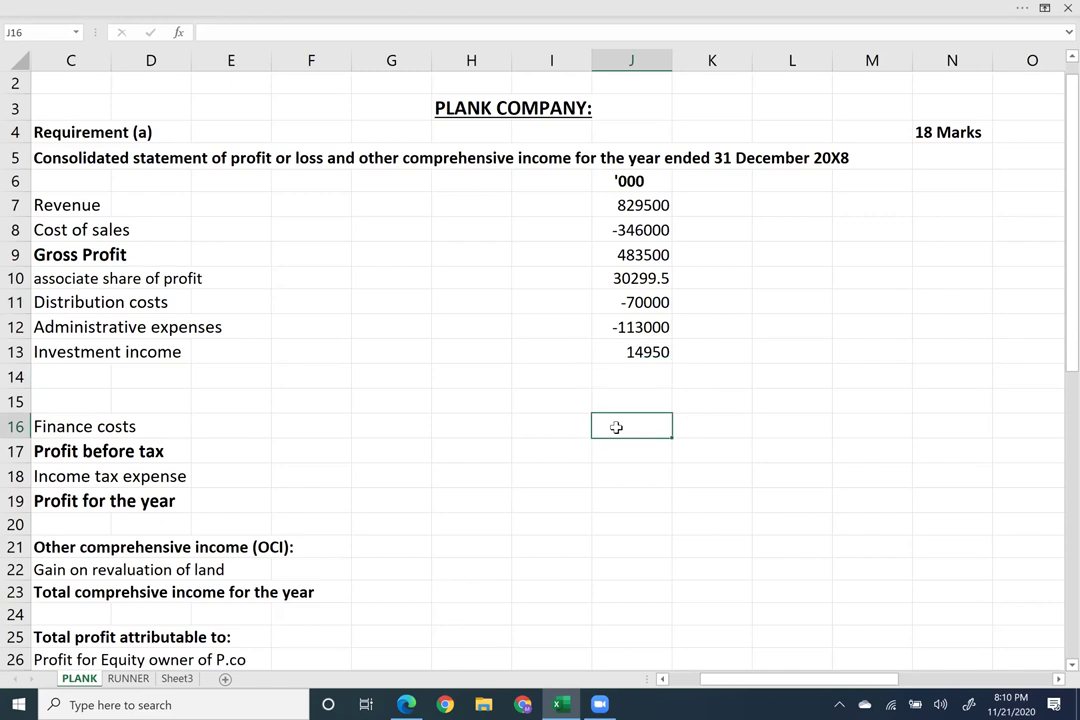
pyautogui.write('=-12000-(')
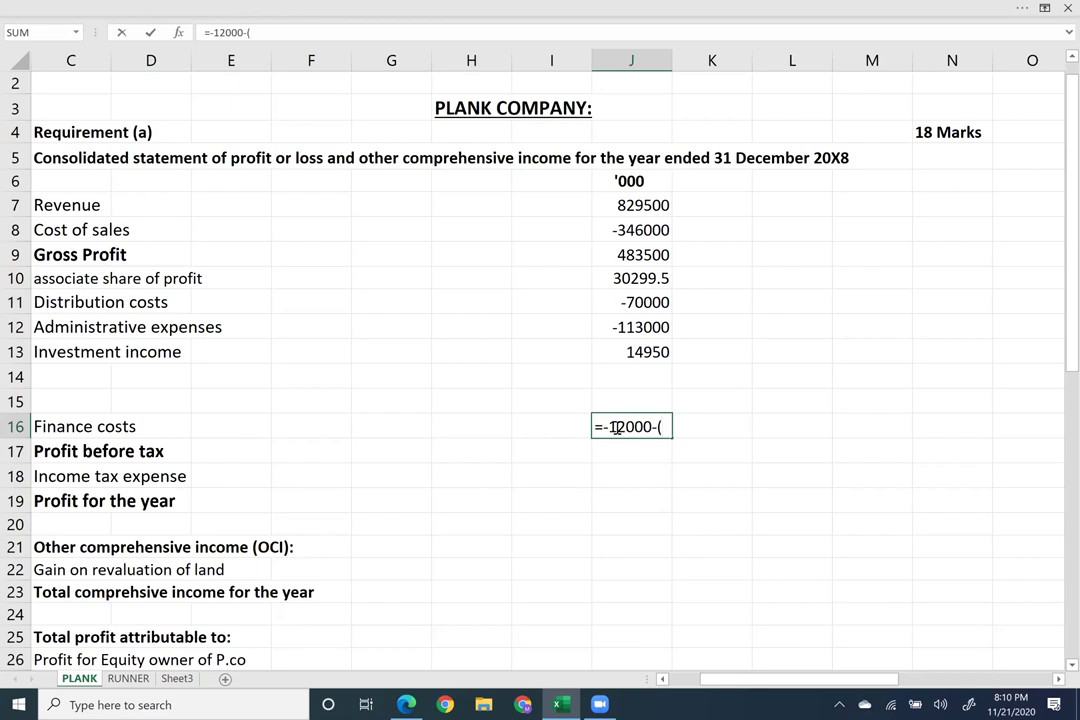
pyautogui.write('14 ')
pyautogui.write('000')
pyautogui.press('BackSpace')
pyautogui.press('BackSpace')
pyautogui.press('BackSpace')
pyautogui.press('BackSpace')
pyautogui.press('BackSpace')
pyautogui.write('9000*.75')
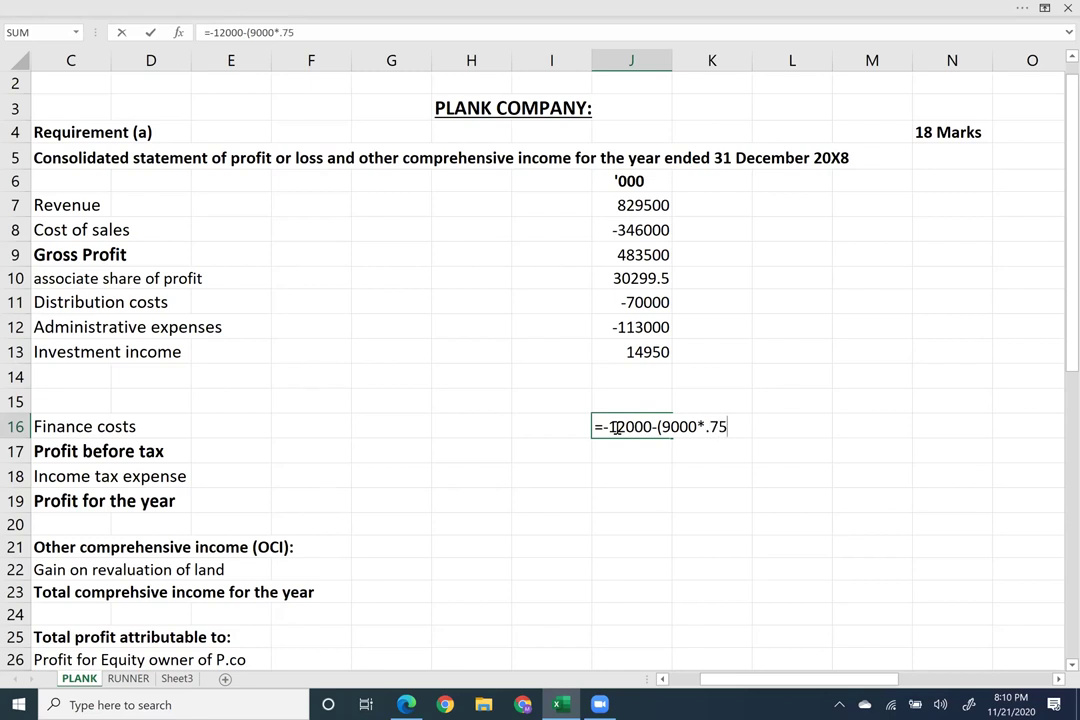
pyautogui.write(')')
pyautogui.press('Return')
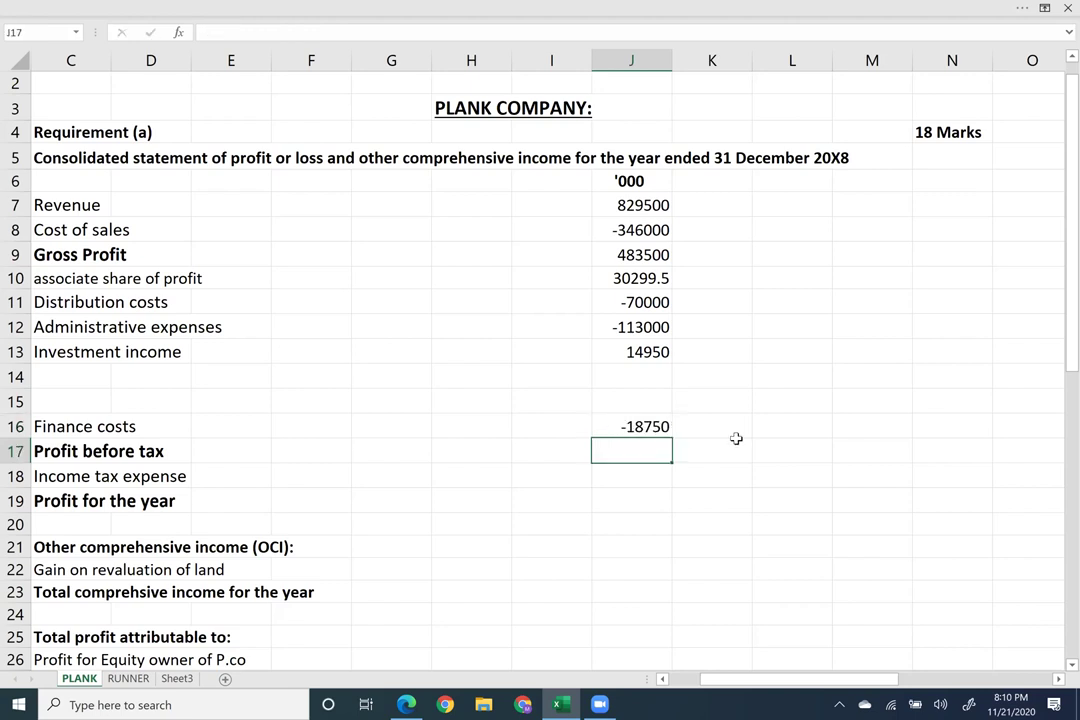
pyautogui.click(661, 424)
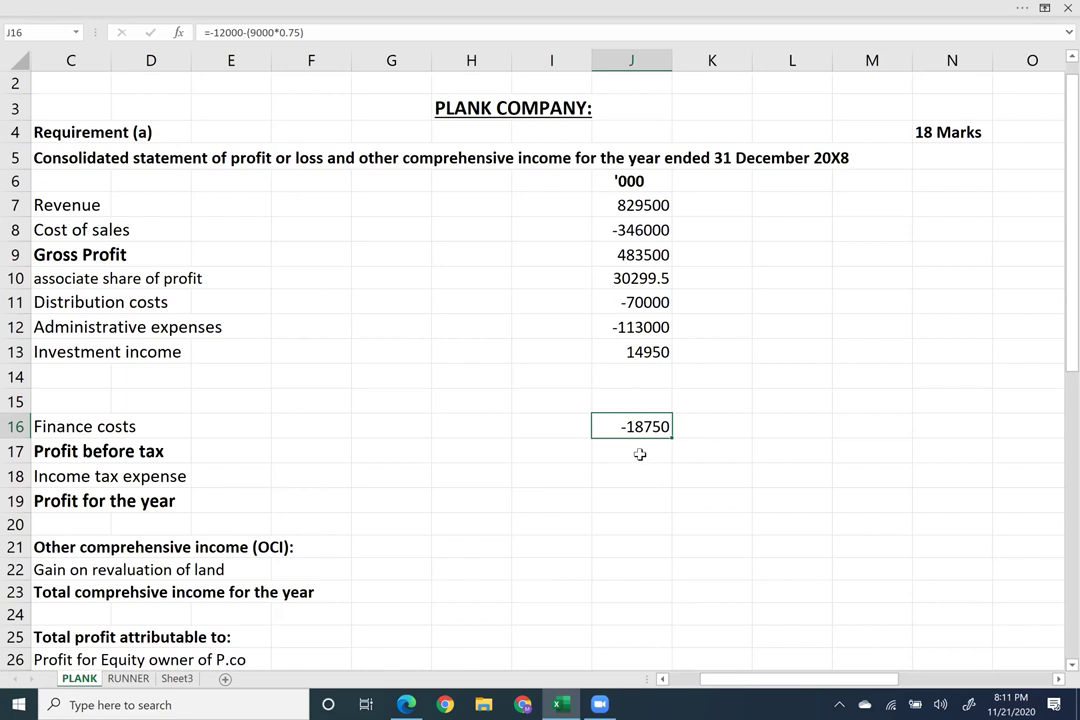
# Calculate the profit before tax in J17 with =SUM(J9:J16).
pyautogui.click(640, 453)
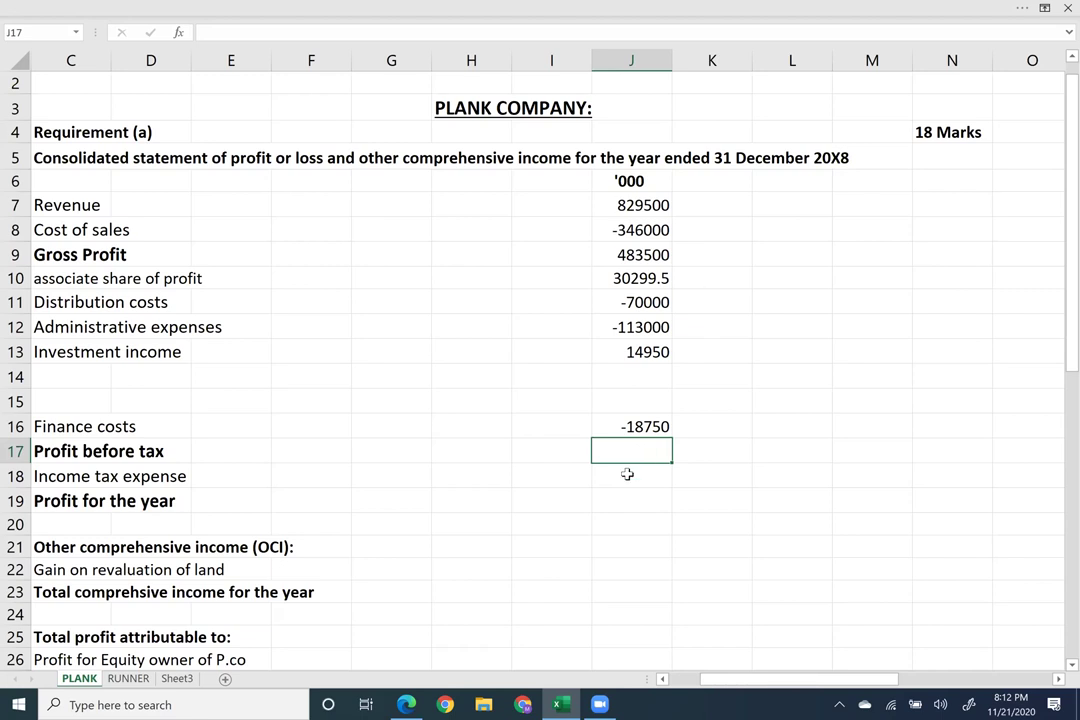
pyautogui.press('alt')
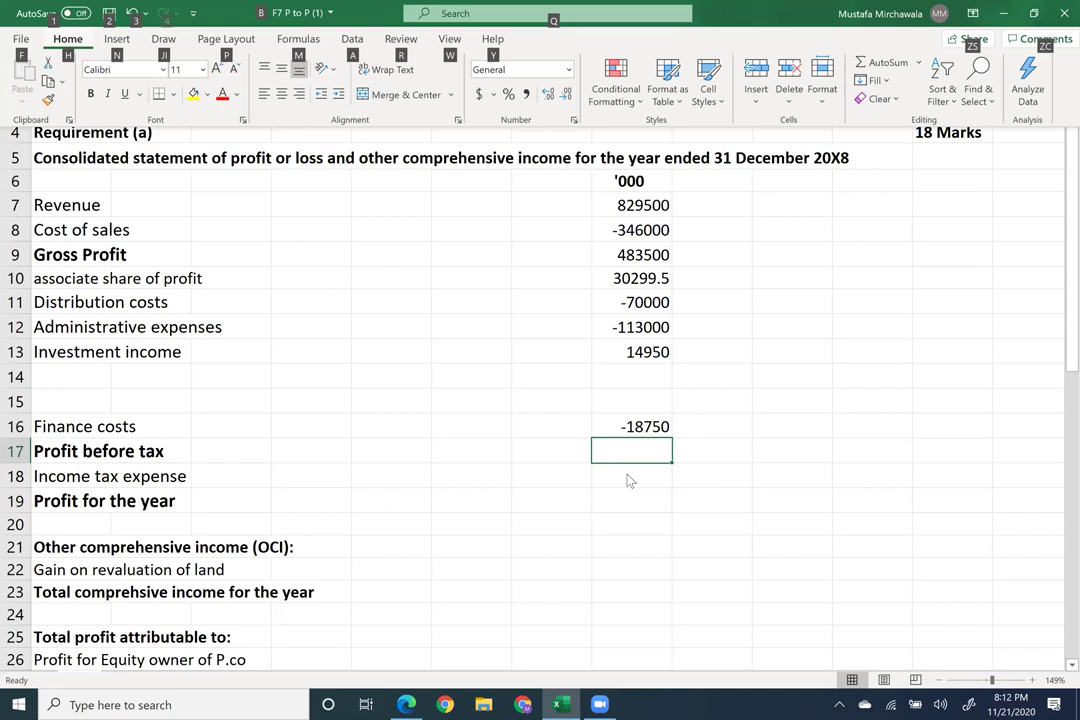
pyautogui.press('alt')
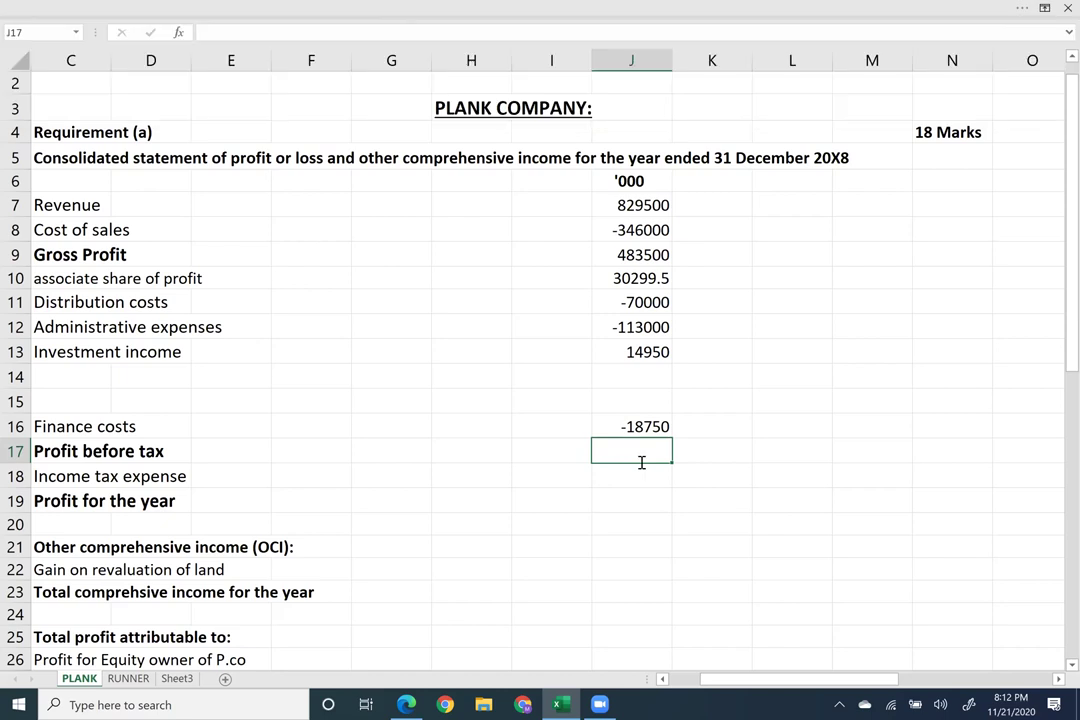
pyautogui.hotkey('alt', '=')
pyautogui.press('Up')
pyautogui.press('Up')
pyautogui.press('Up')
pyautogui.press('Up')
pyautogui.press('Up')
pyautogui.press('Up')
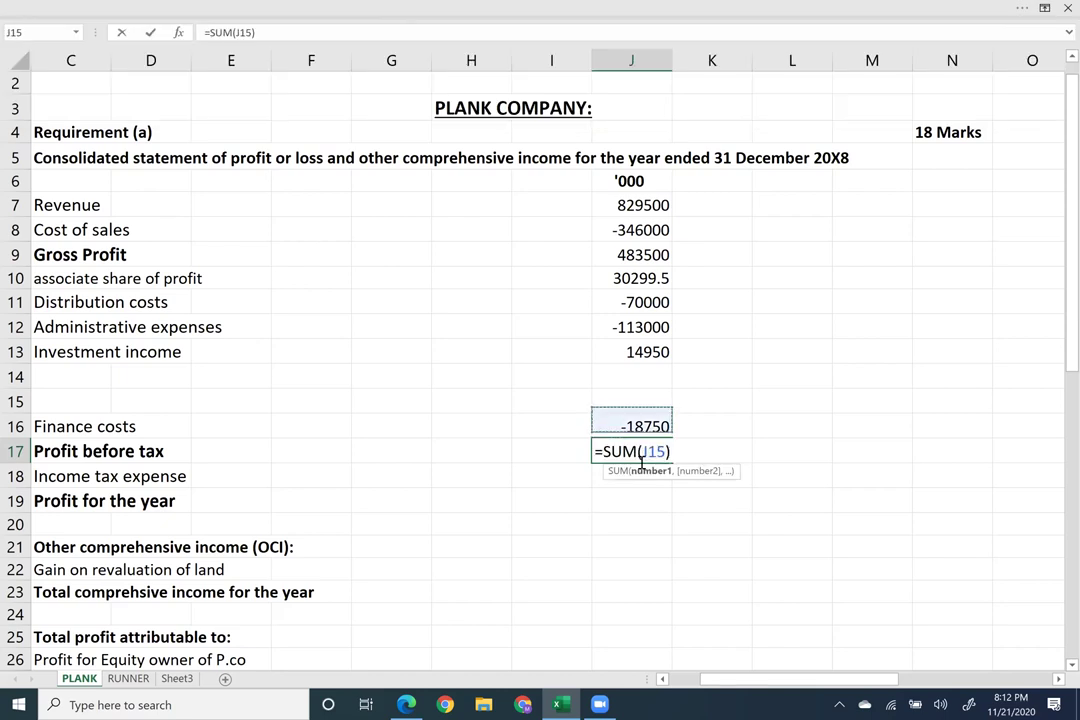
pyautogui.press('Up')
pyautogui.press('Up')
pyautogui.press('Down')
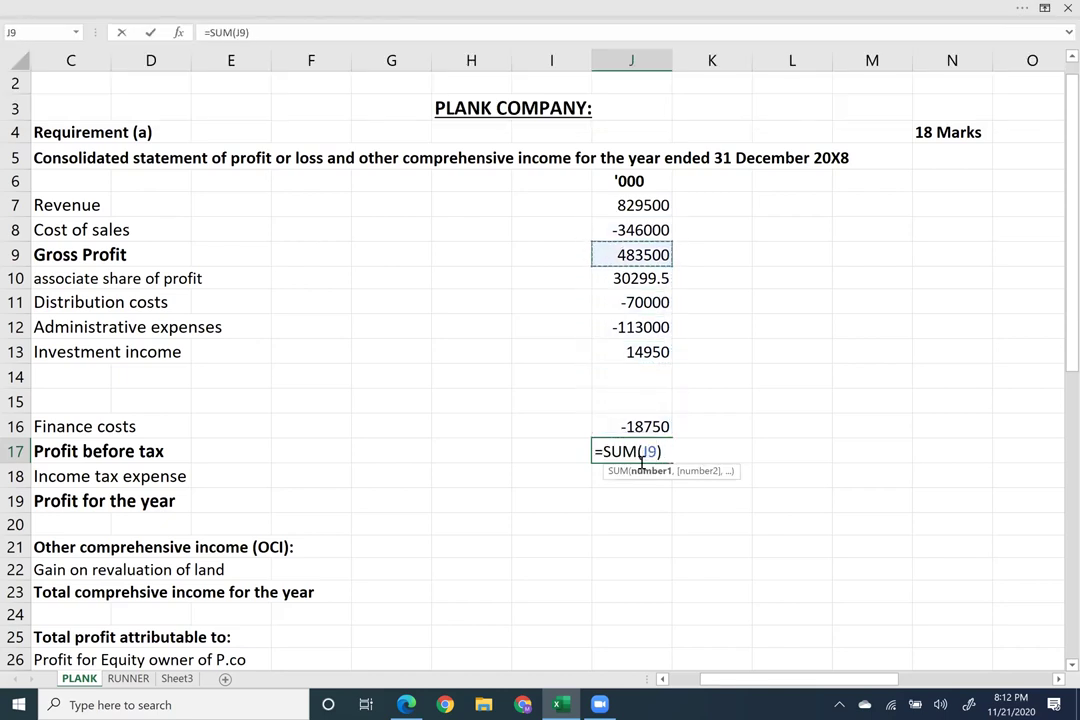
pyautogui.hotkey('shift', 'Down')
pyautogui.hotkey('shift', 'Down')
pyautogui.hotkey('shift', 'Down')
pyautogui.hotkey('shift', 'Down')
pyautogui.hotkey('shift', 'Down')
pyautogui.hotkey('shift', 'Down')
pyautogui.hotkey('shift', 'Down')
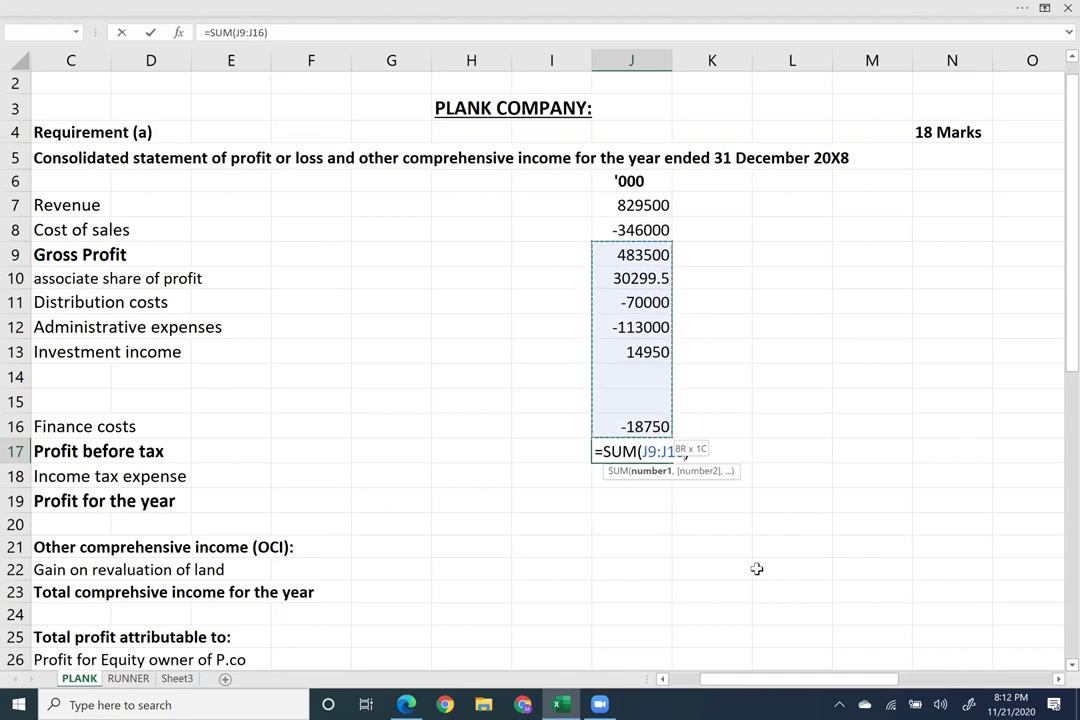
pyautogui.write(')')
pyautogui.press('Return')
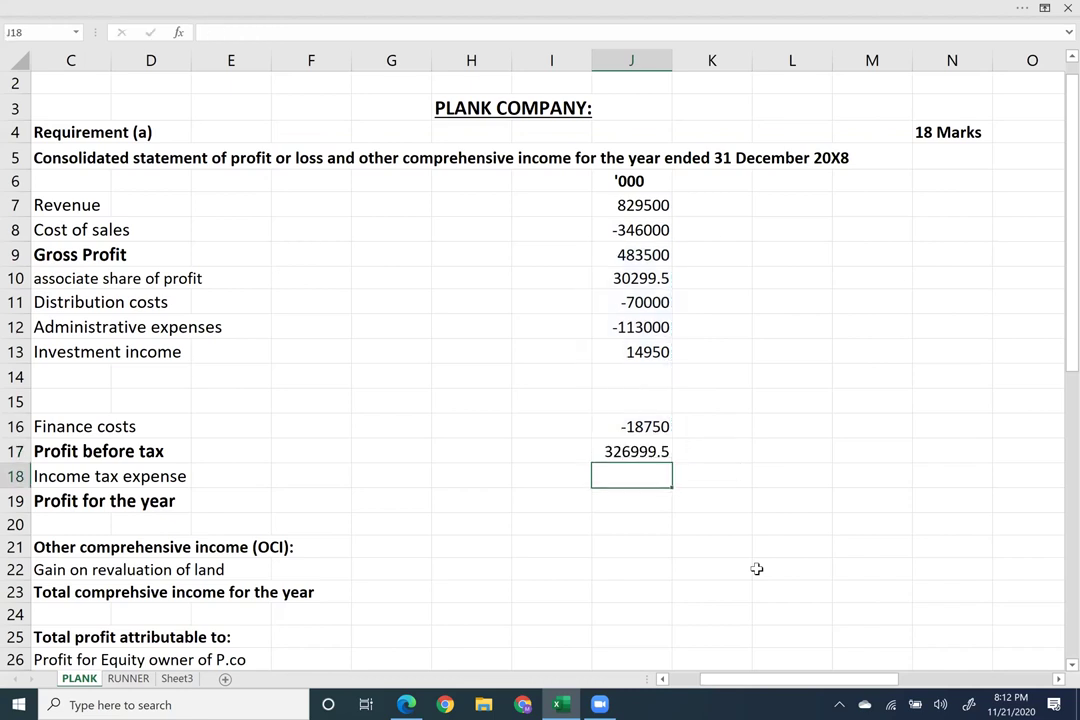
pyautogui.press('Up')
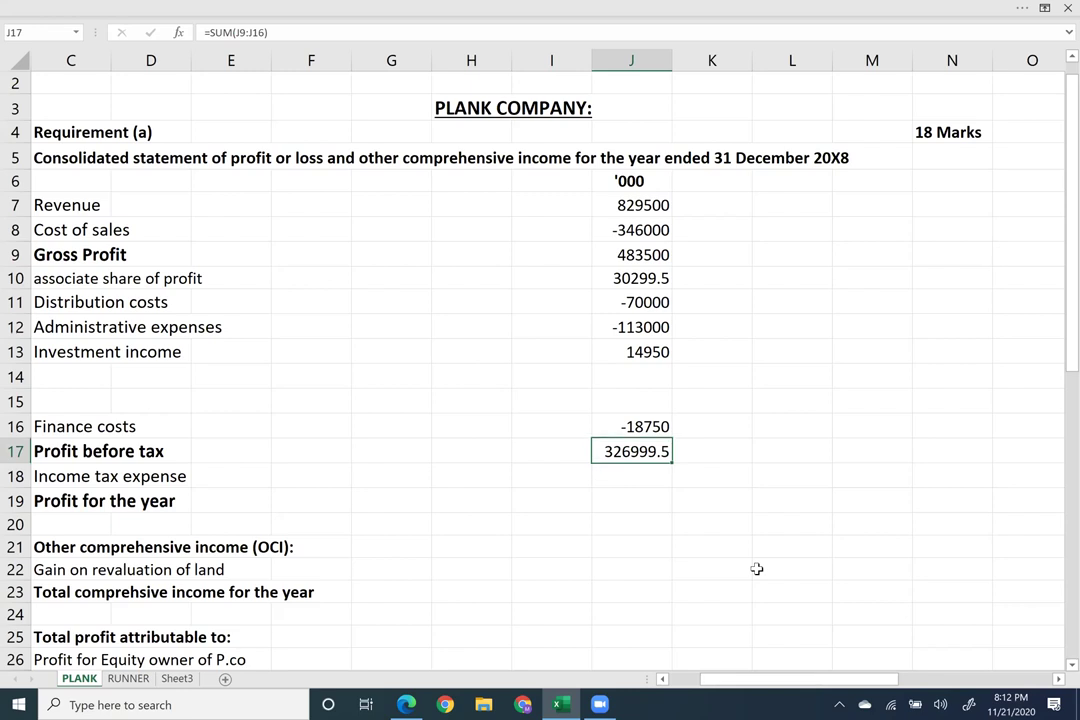
pyautogui.press('Down')
pyautogui.press('Down')
pyautogui.press('Up')
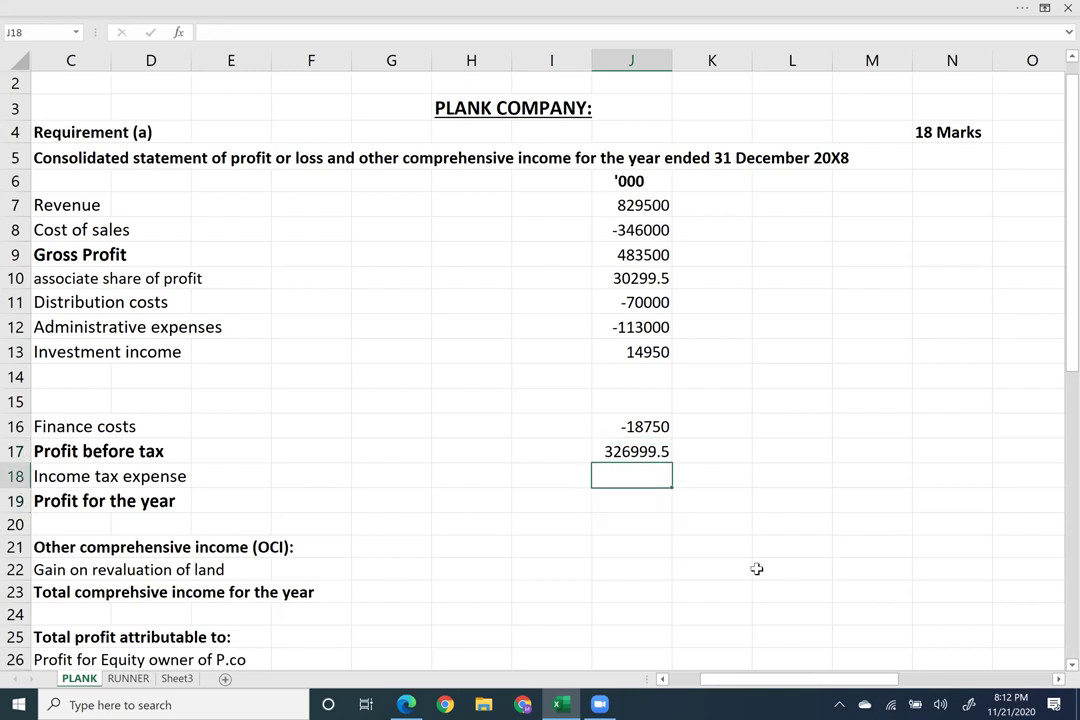
pyautogui.write('=-')
pyautogui.write('51500')
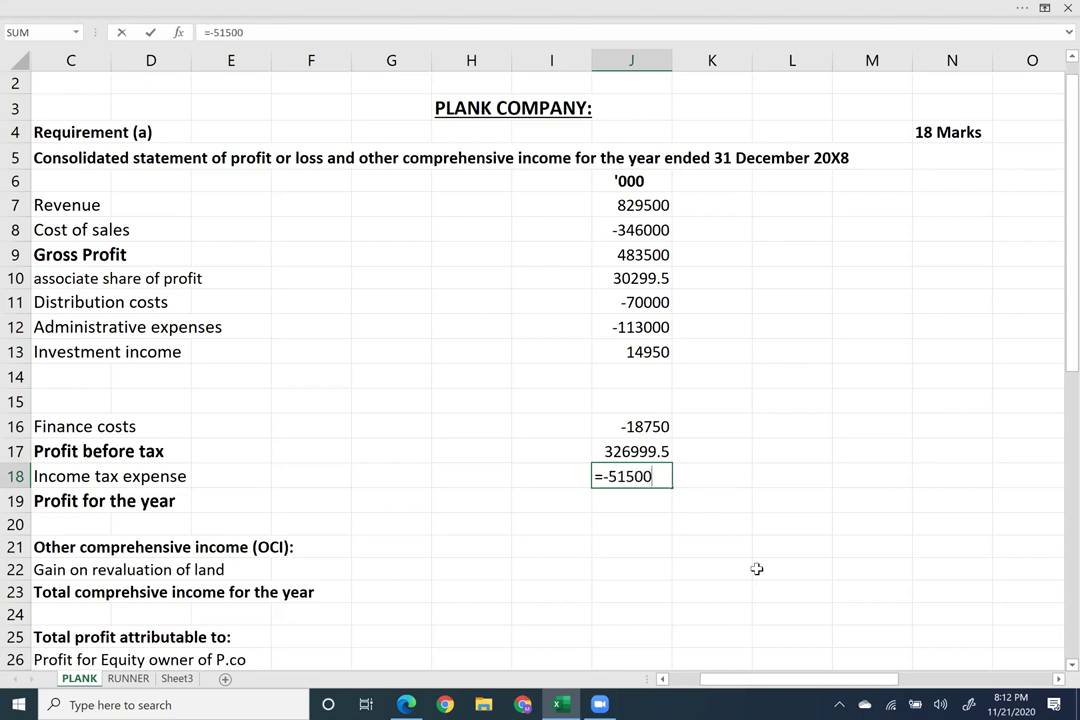
pyautogui.write('-(15000')
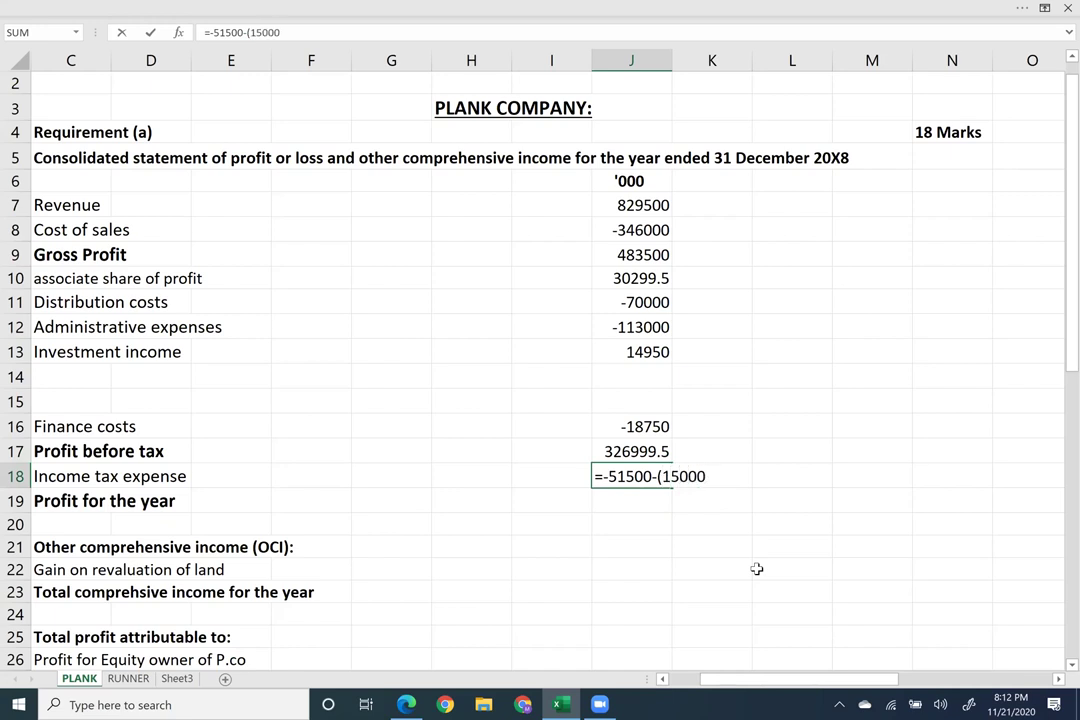
pyautogui.write('*.75)')
pyautogui.press('Return')
pyautogui.press('Up')
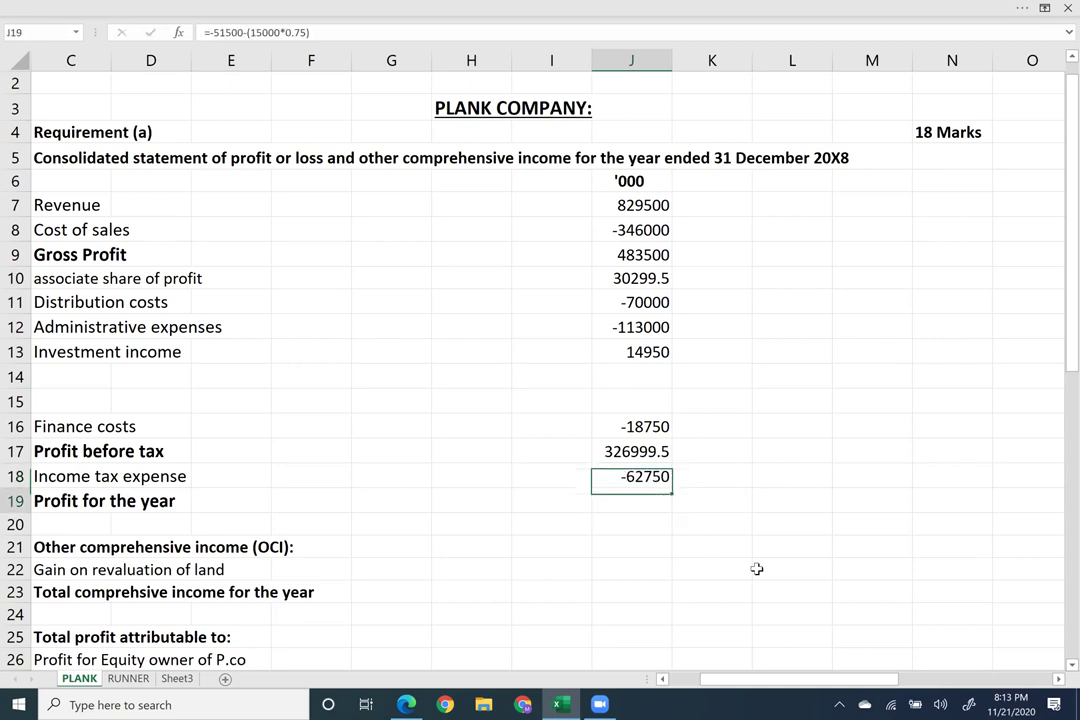
# Calculate the profit for the year in J19 with =SUM(J17:J18) and make the figure bold.
pyautogui.press('Down')
pyautogui.write('=SUM(')
pyautogui.press('Up')
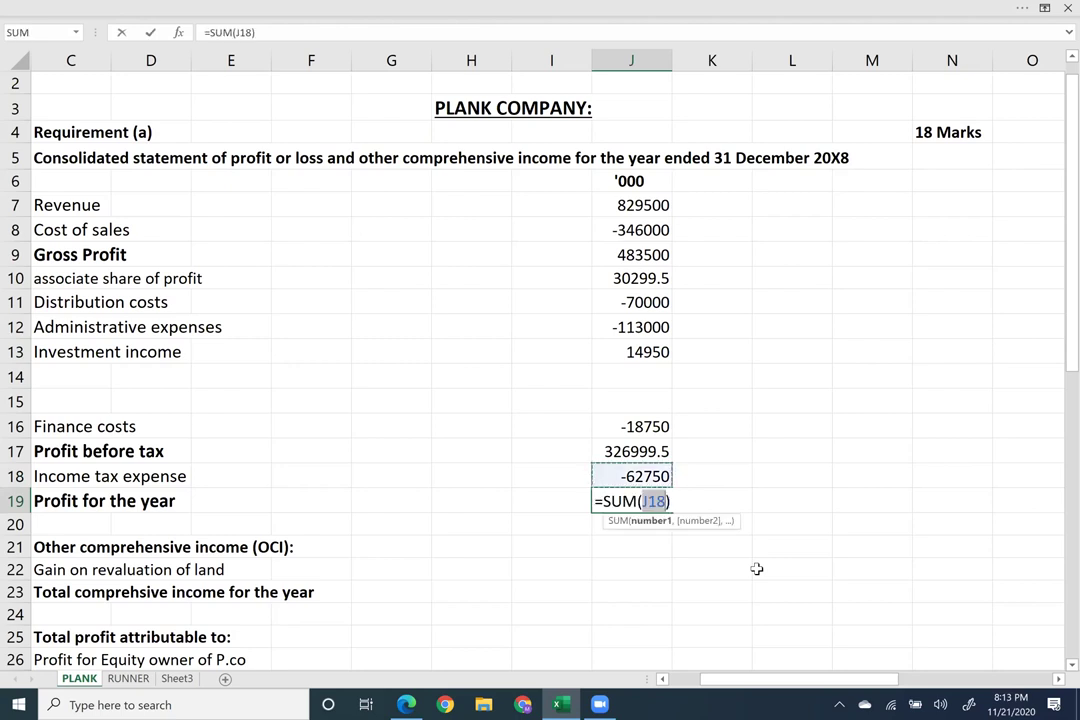
pyautogui.press('Up')
pyautogui.hotkey('shift', 'Down')
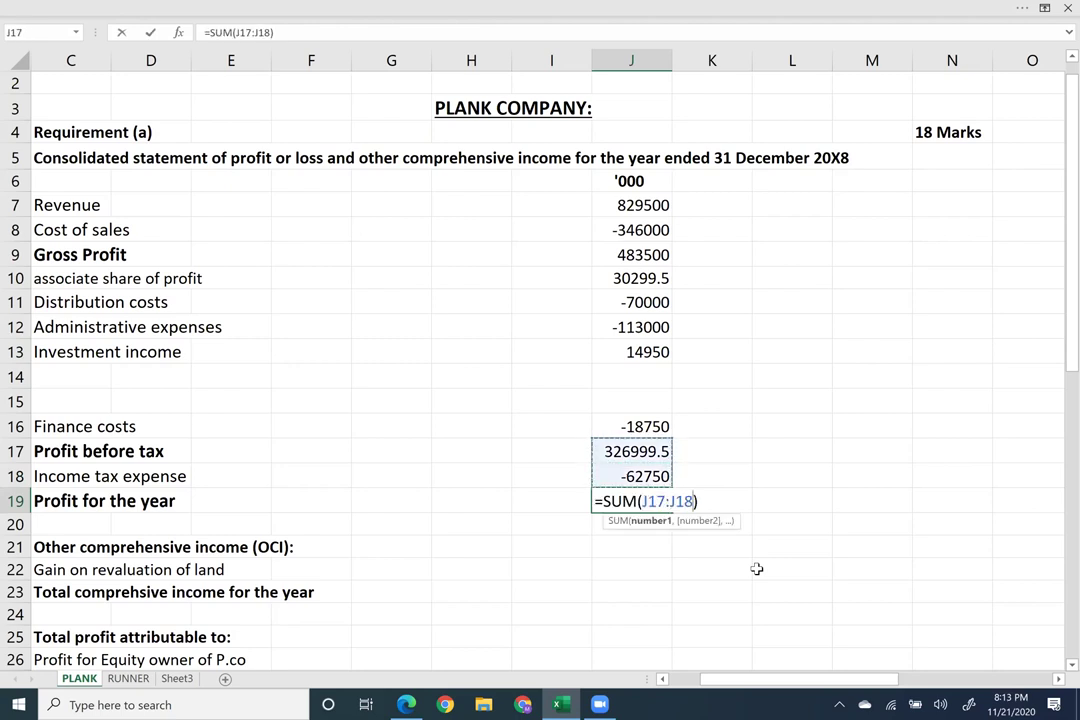
pyautogui.press('Return')
pyautogui.press('Up')
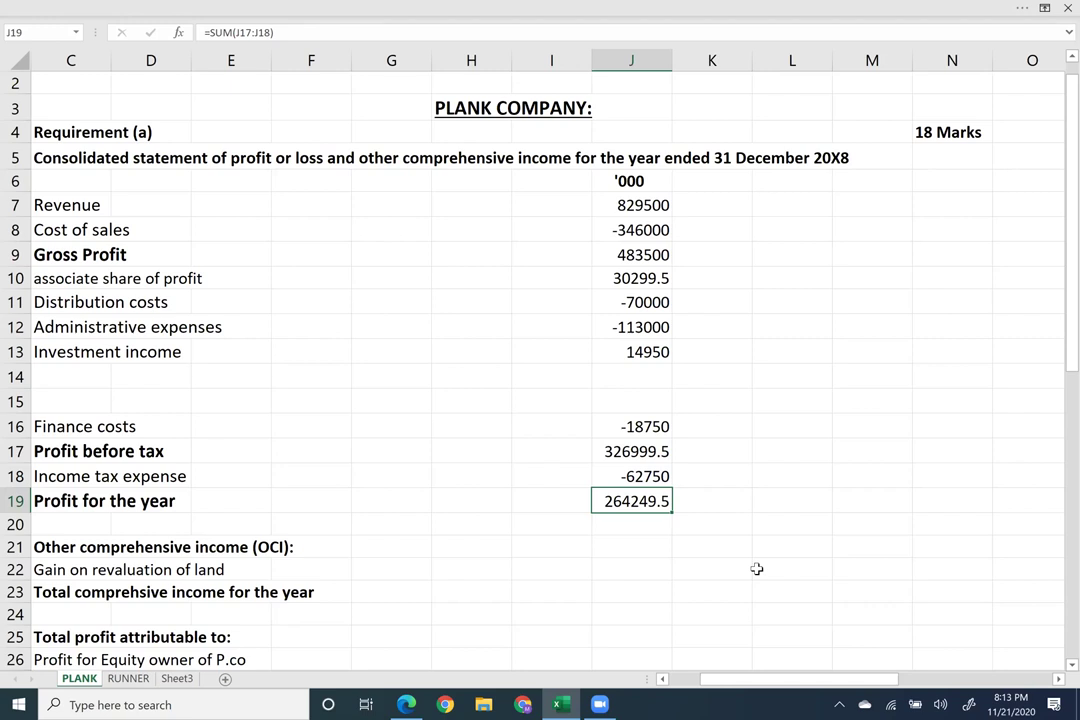
pyautogui.hotkey('ctrl', 'b')
pyautogui.press('Up')
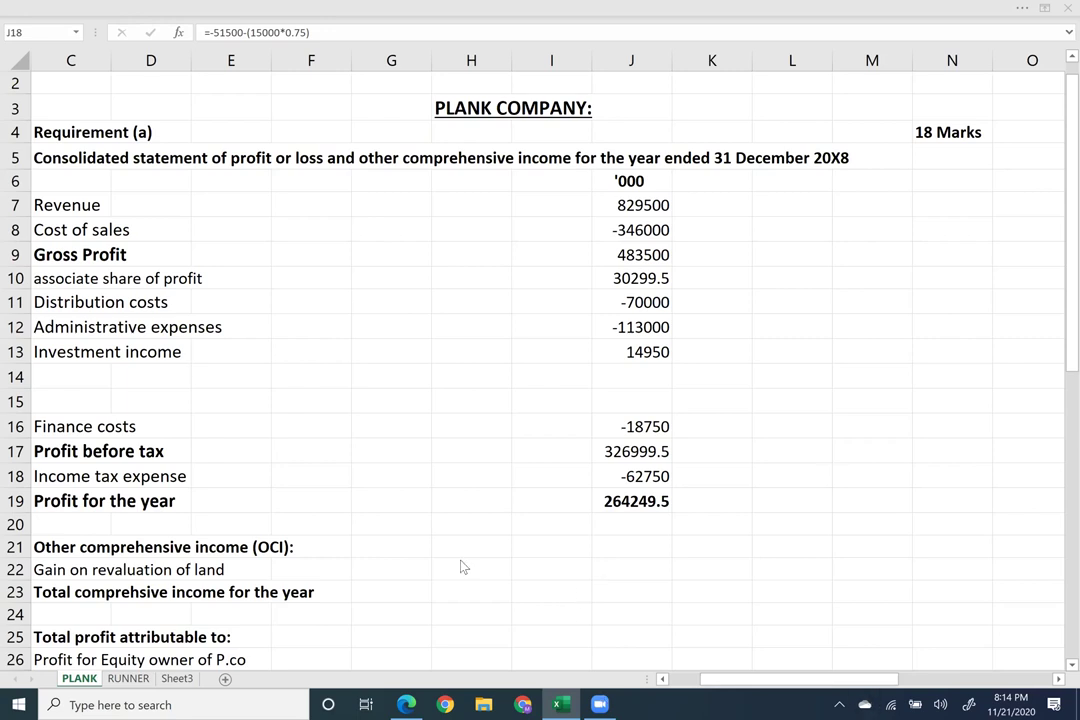
# Enter the gain on revaluation of land in J22 as =2800+3000.
pyautogui.doubleClick(623, 571)
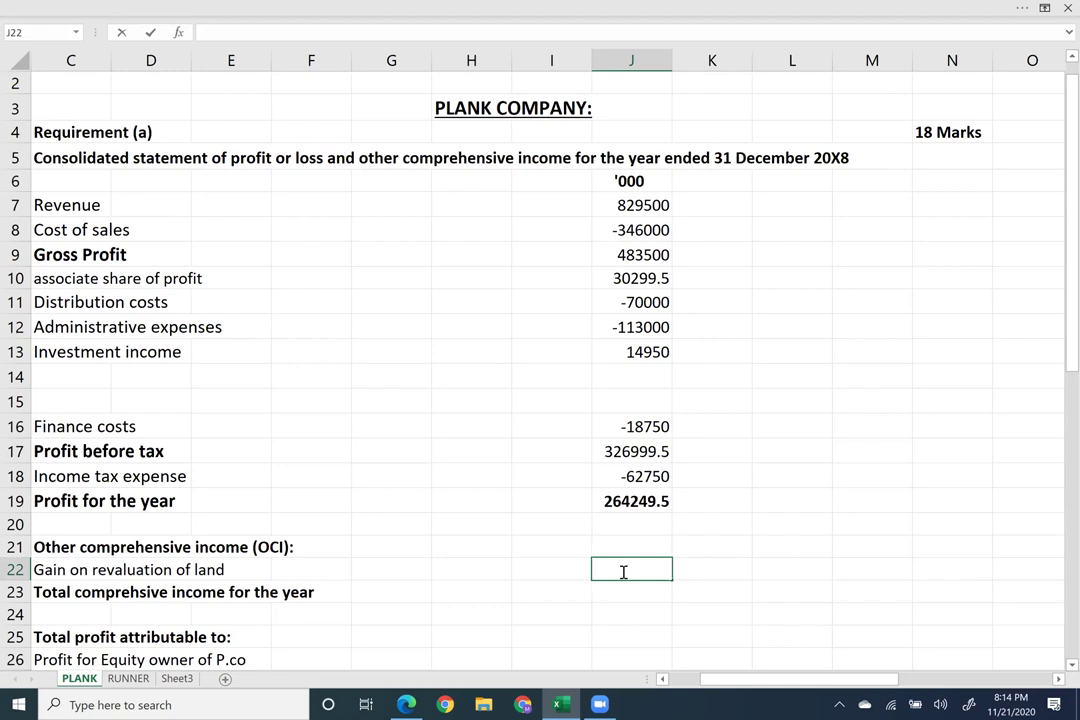
pyautogui.write('=2800')
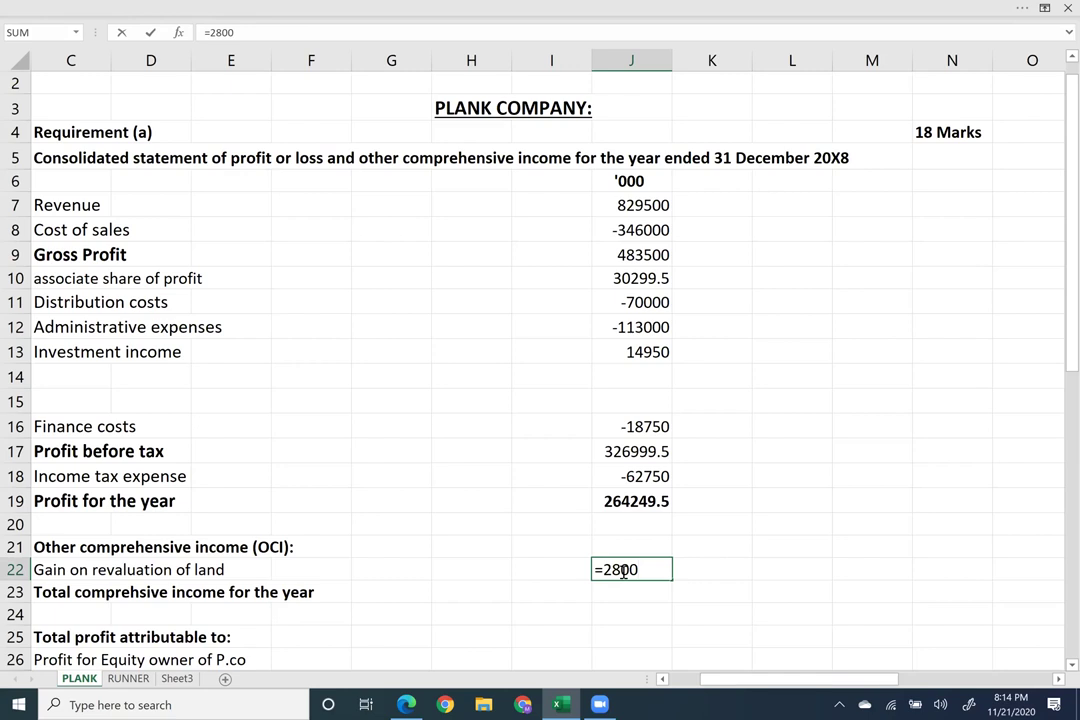
pyautogui.write('+3000')
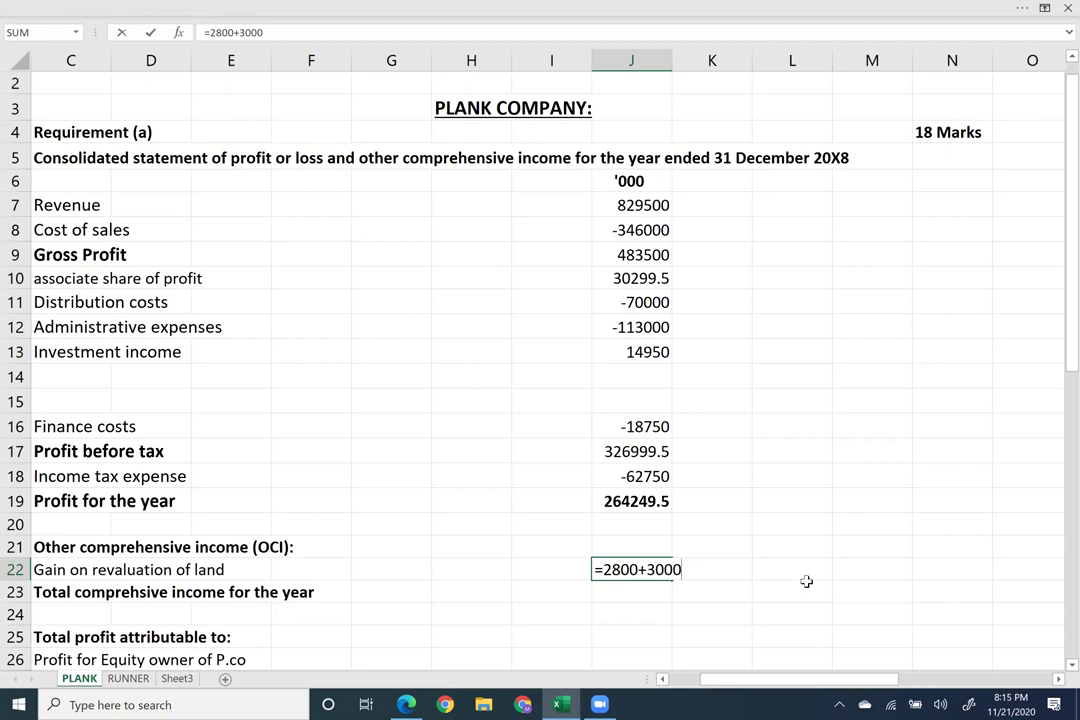
pyautogui.press('Return')
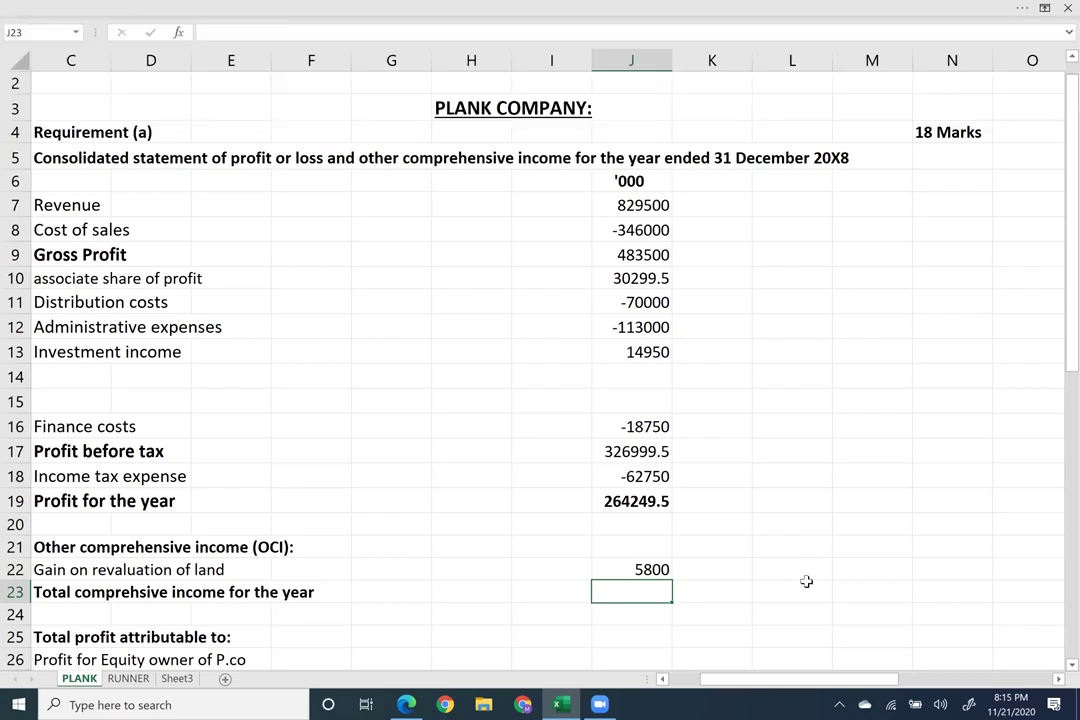
# Calculate the total comprehensive income for the year in J23 with =SUM(J19:J22) and make it bold.
pyautogui.hotkey('alt', '=')
pyautogui.press('Up')
pyautogui.press('Up')
pyautogui.press('Up')
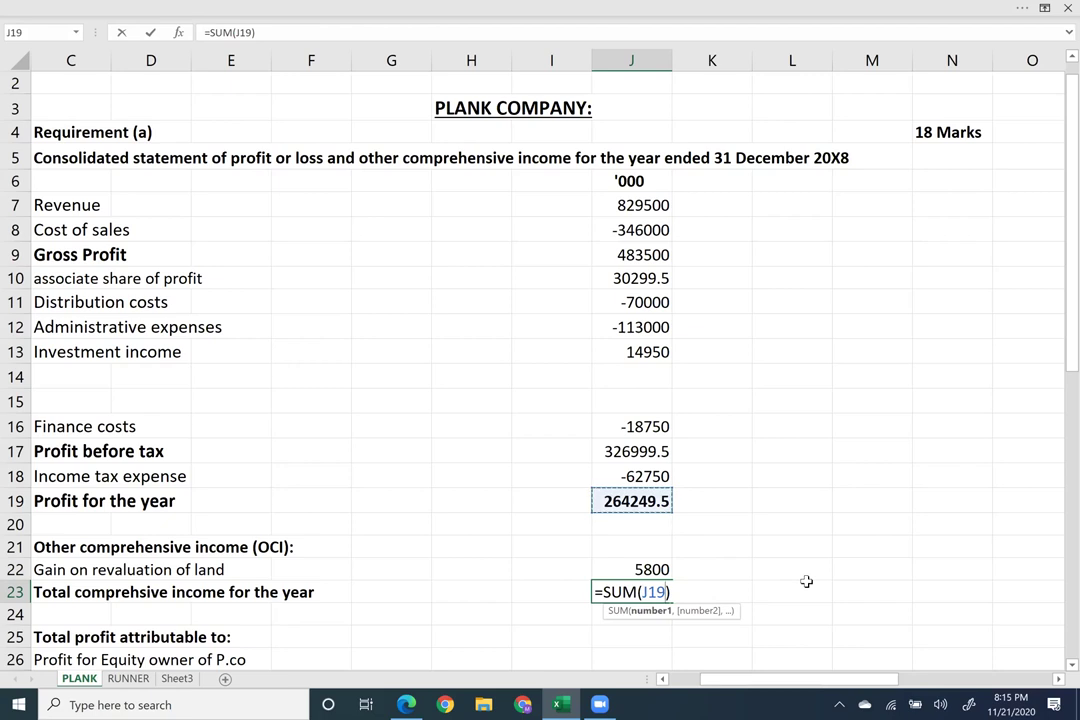
pyautogui.hotkey('shift', 'Down')
pyautogui.hotkey('shift', 'Down')
pyautogui.hotkey('shift', 'Down')
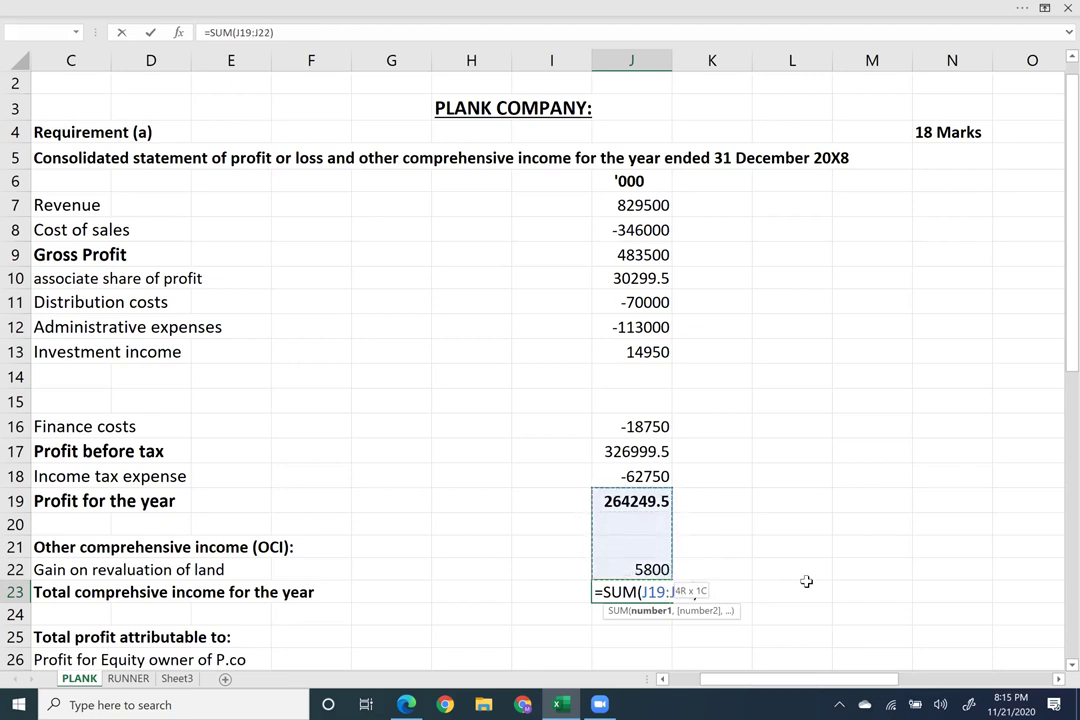
pyautogui.press('Return')
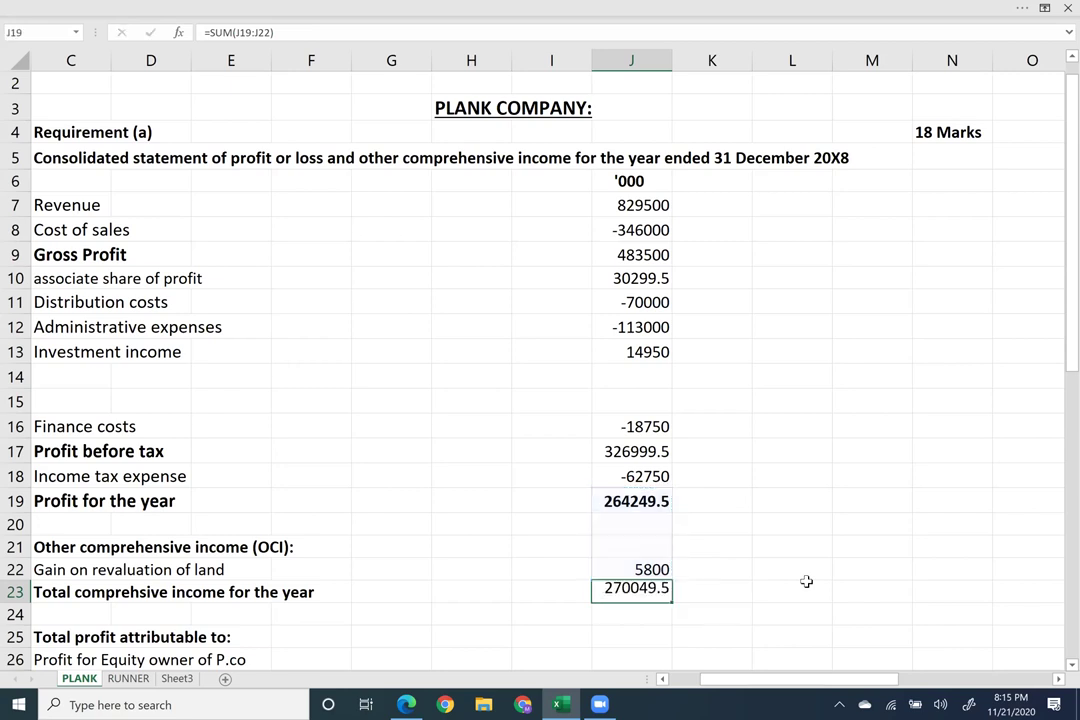
pyautogui.press('Up')
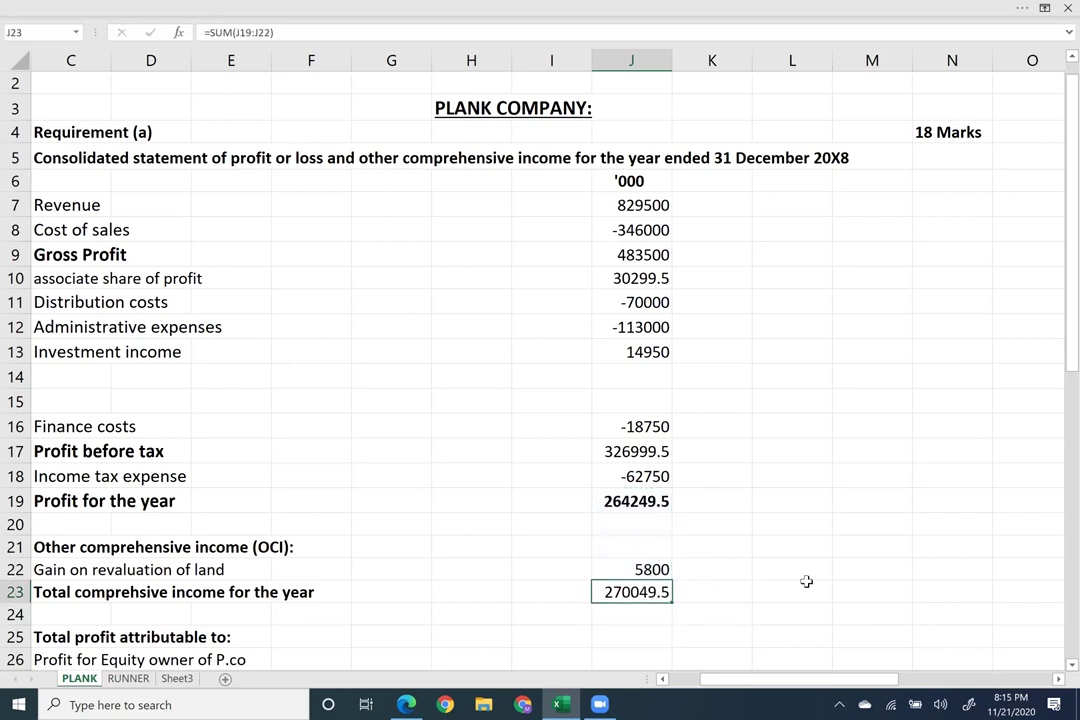
pyautogui.hotkey('ctrl', 'b')
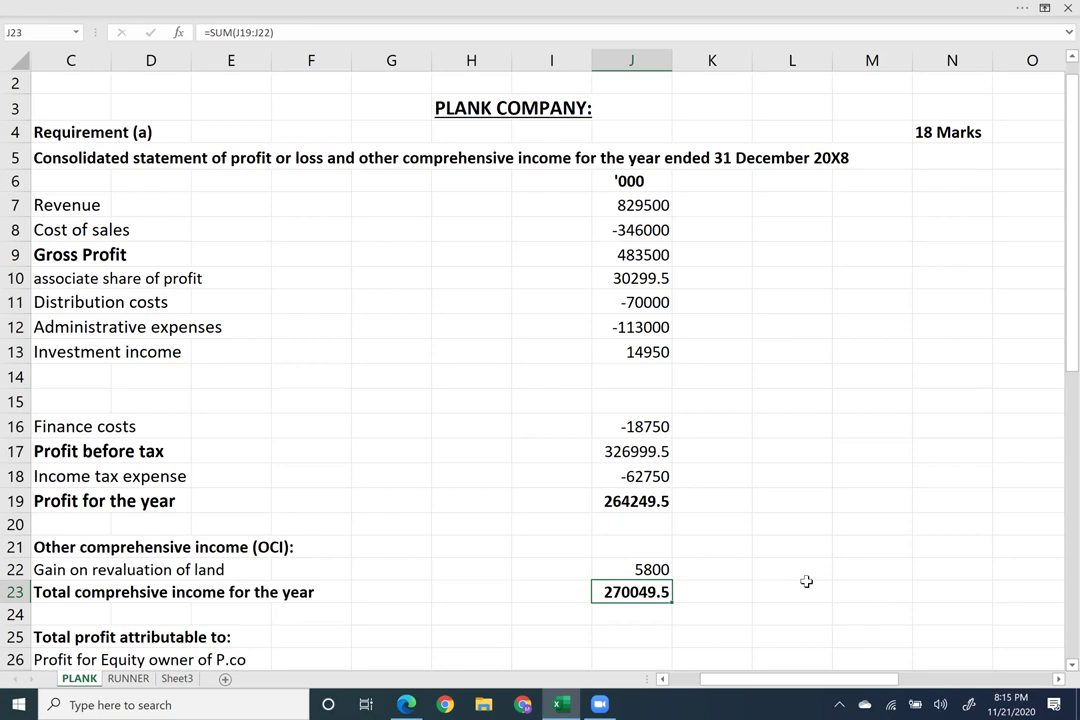
# In Working 3 for the NCI computation, enter the S co pat amount in Y22 as =66000*.75.
pyautogui.click(524, 705)
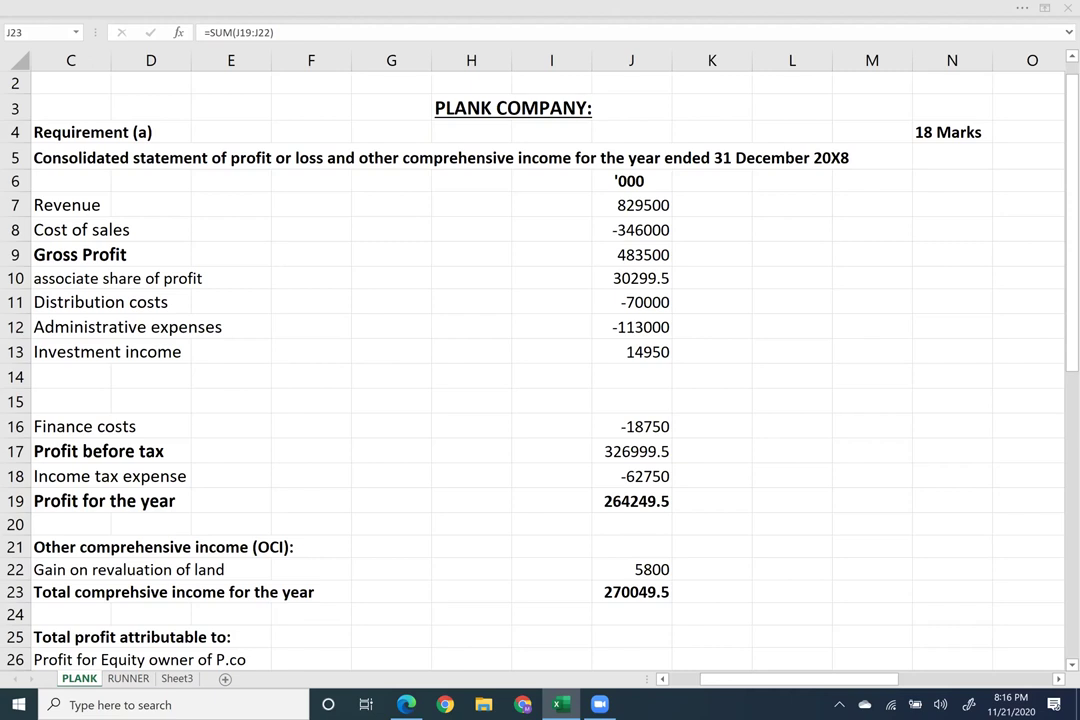
pyautogui.scroll(-1, 540, 360)
pyautogui.scroll(-1, 540, 360)
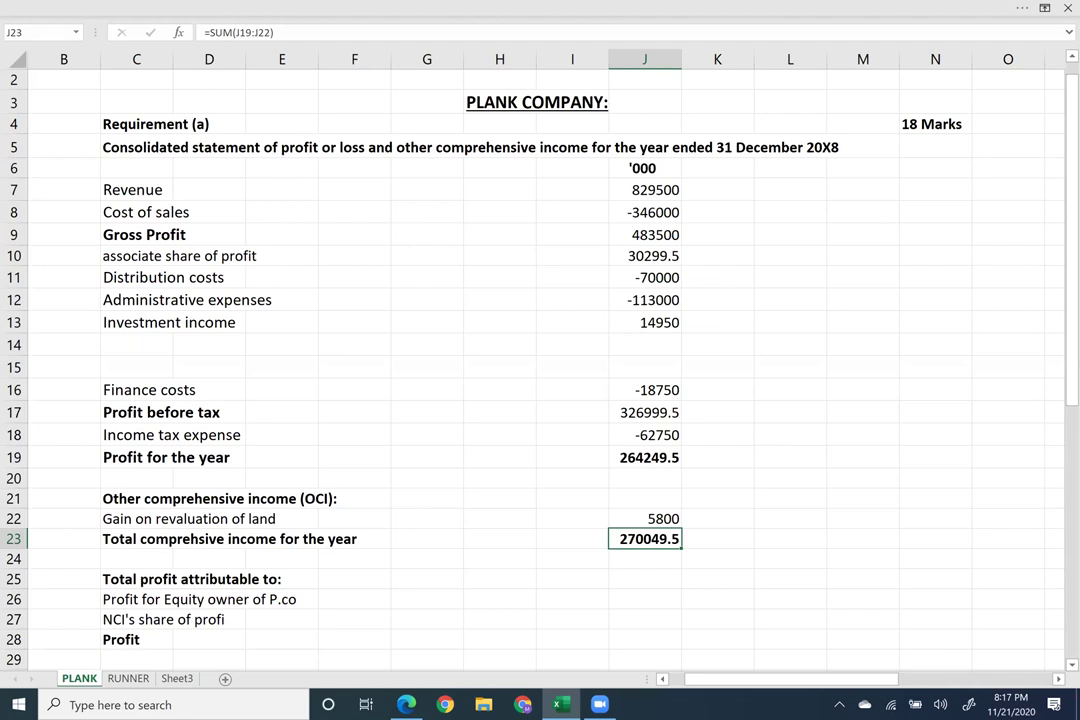
pyautogui.hscroll(2, 540, 360)
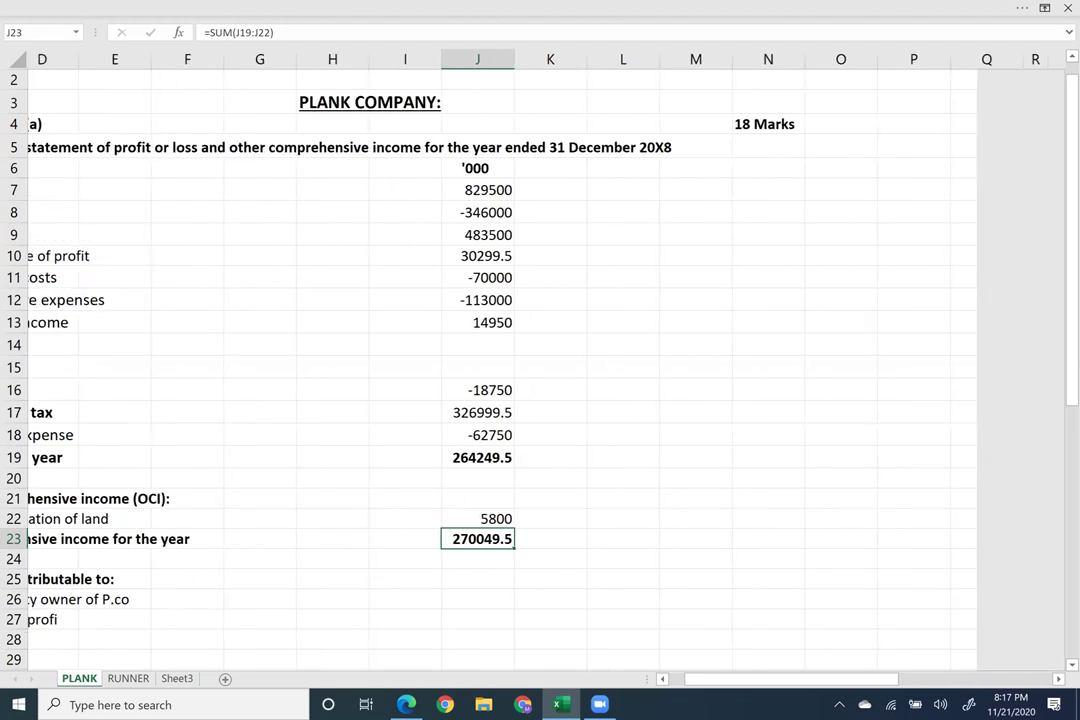
pyautogui.hscroll(8, 540, 360)
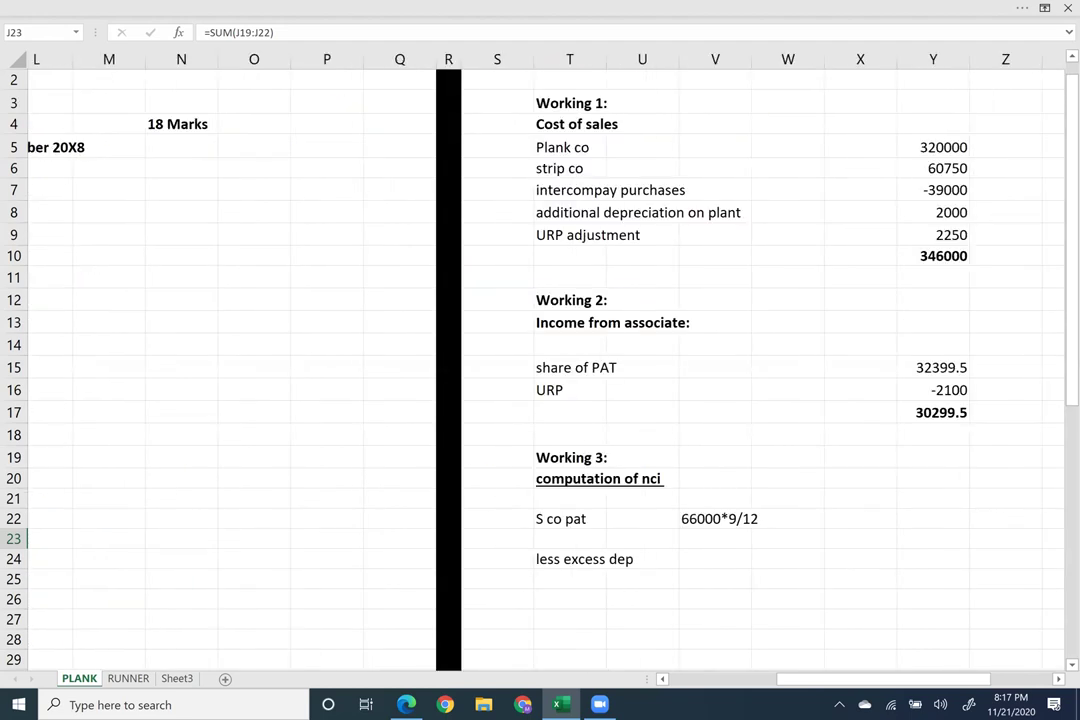
pyautogui.scroll(-2, 540, 360)
pyautogui.hscroll(4, 540, 360)
pyautogui.keyDown('ctrl'); pyautogui.scroll(1, 367, 436); pyautogui.keyUp('ctrl')
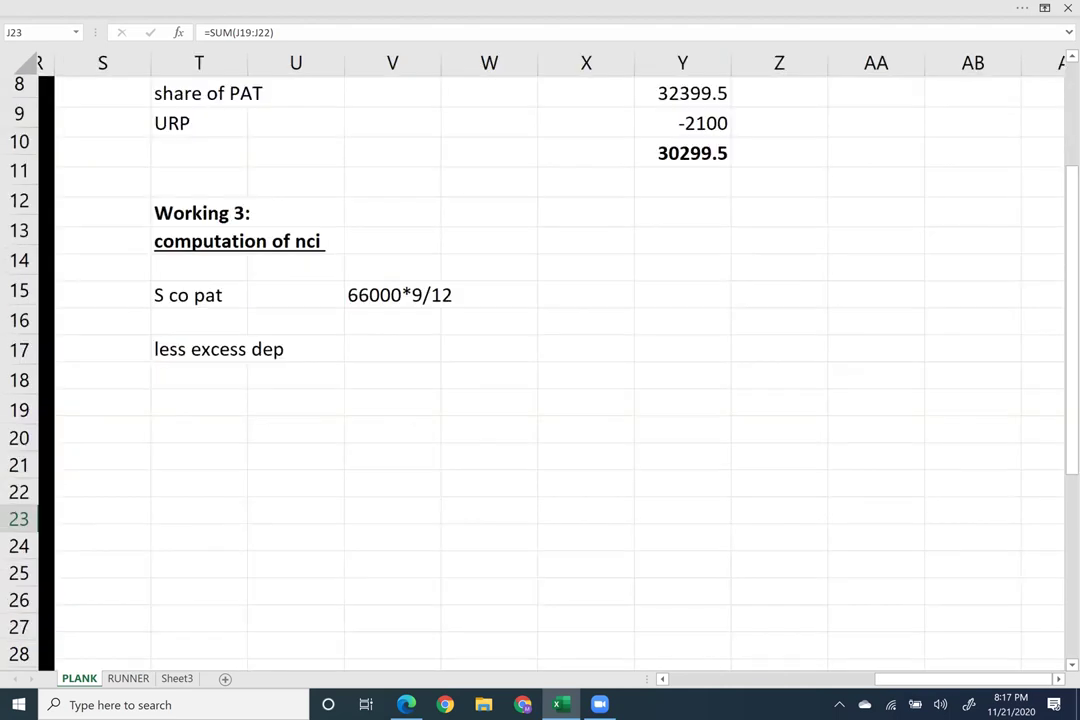
pyautogui.click(700, 301)
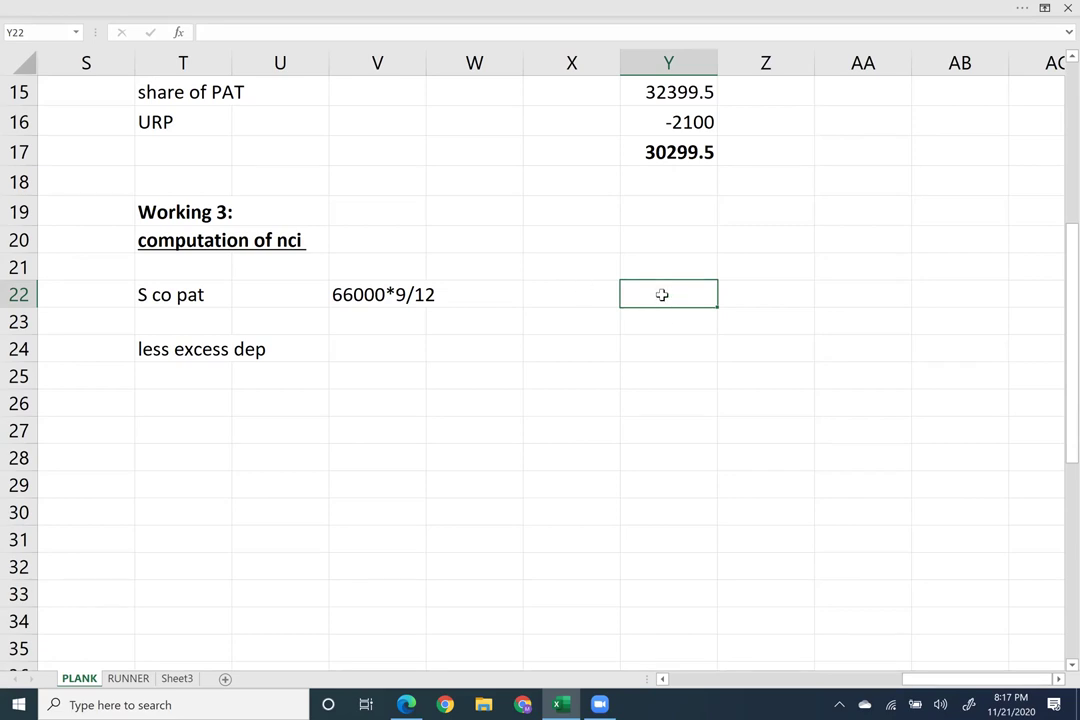
pyautogui.doubleClick(662, 294)
pyautogui.write('=66')
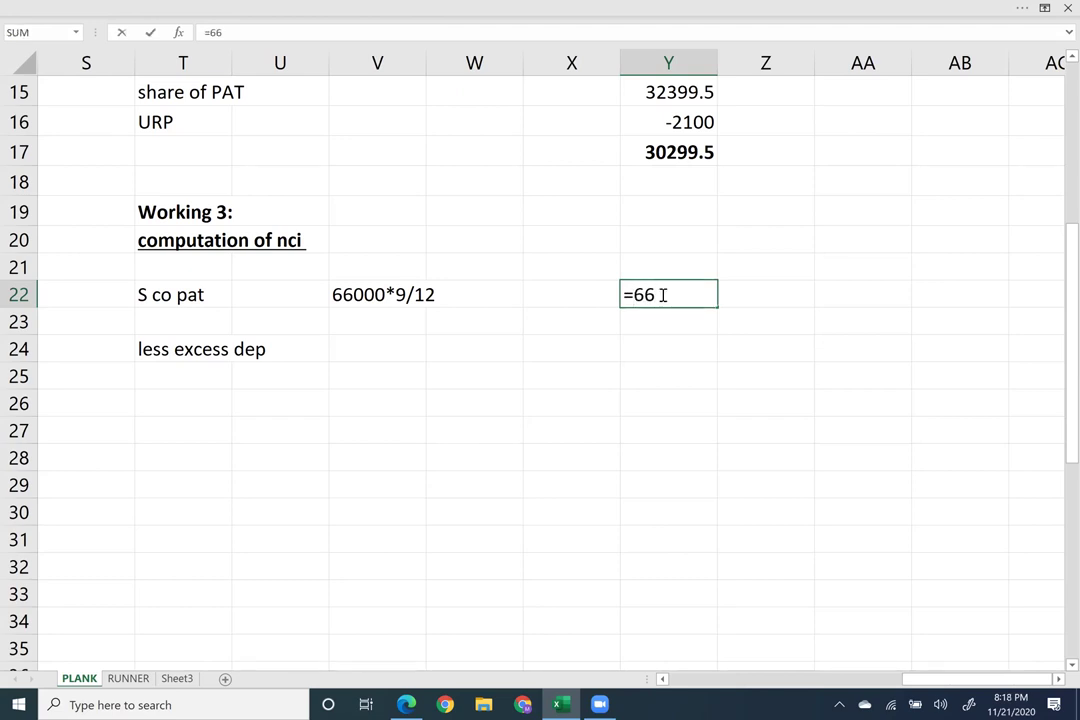
pyautogui.write('000*.75')
pyautogui.press('Return')
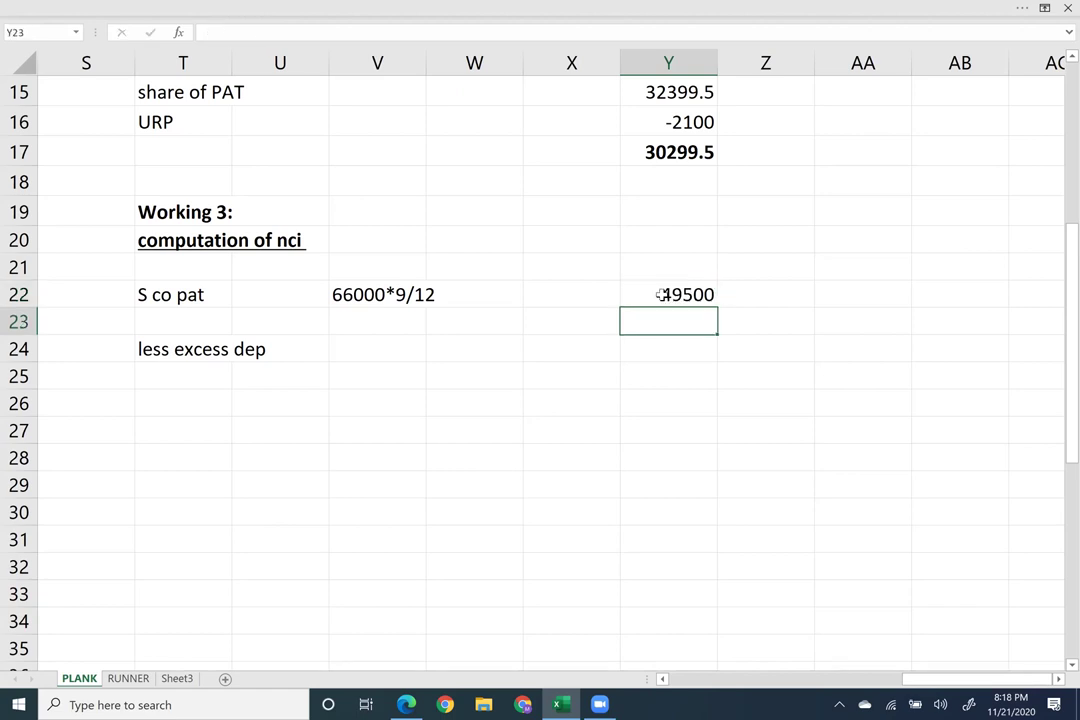
# Enter the excess depreciation deduction in Y24 of Working 3 as =-2000.
pyautogui.click(665, 350)
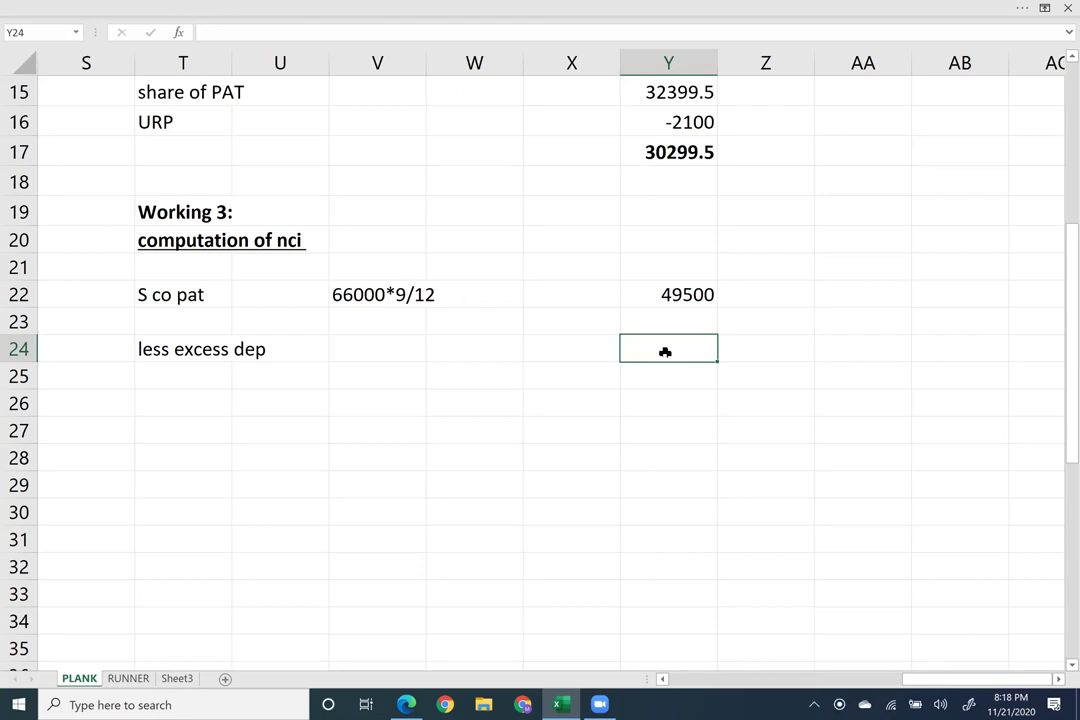
pyautogui.doubleClick(665, 352)
pyautogui.write('=-2000')
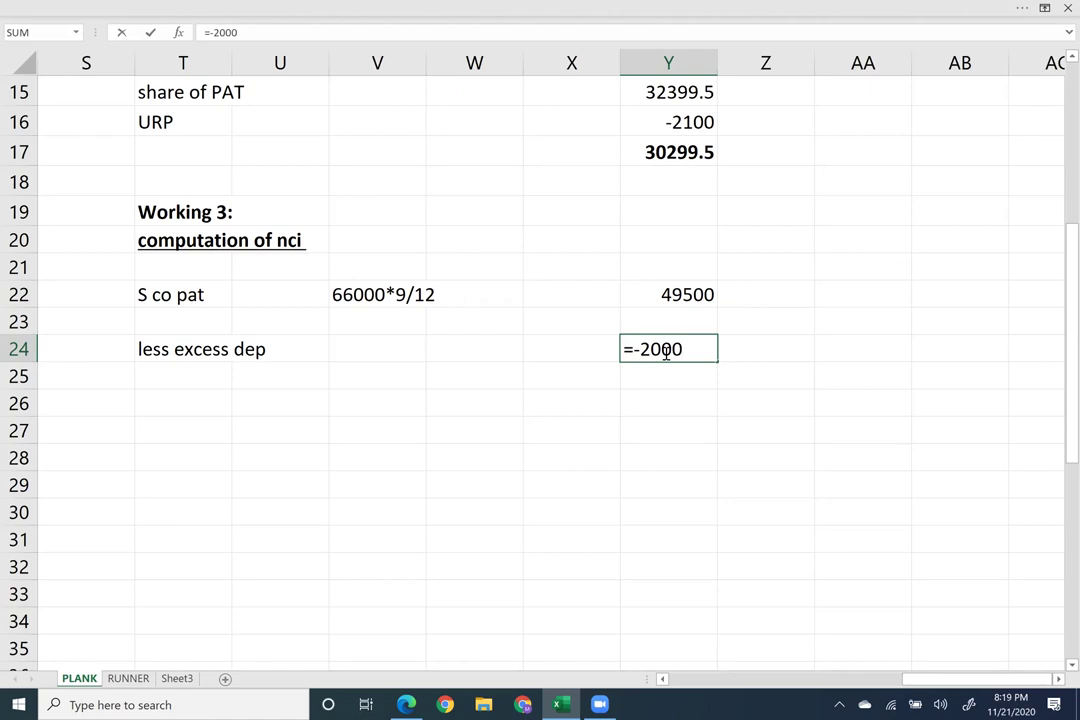
pyautogui.press('Return')
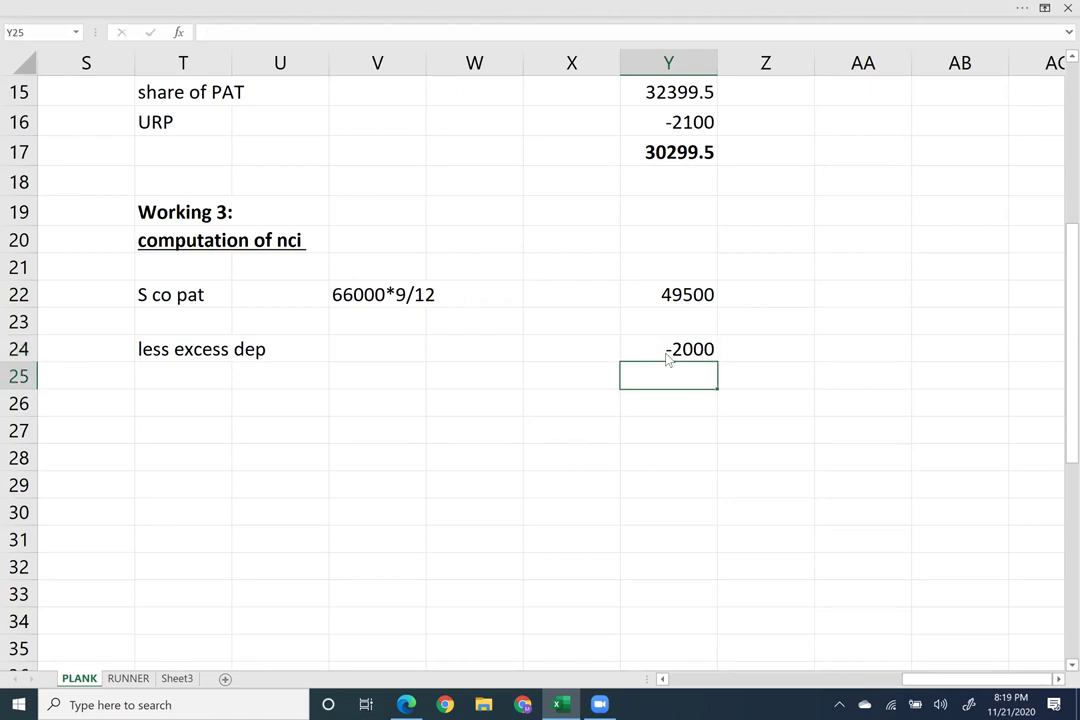
# Try to total the NCI working in Y25 with =SUM(Y22:Y25), and clear the formula from the cell.
pyautogui.hotkey('alt', '=')
pyautogui.press('Up')
pyautogui.press('Up')
pyautogui.press('Up')
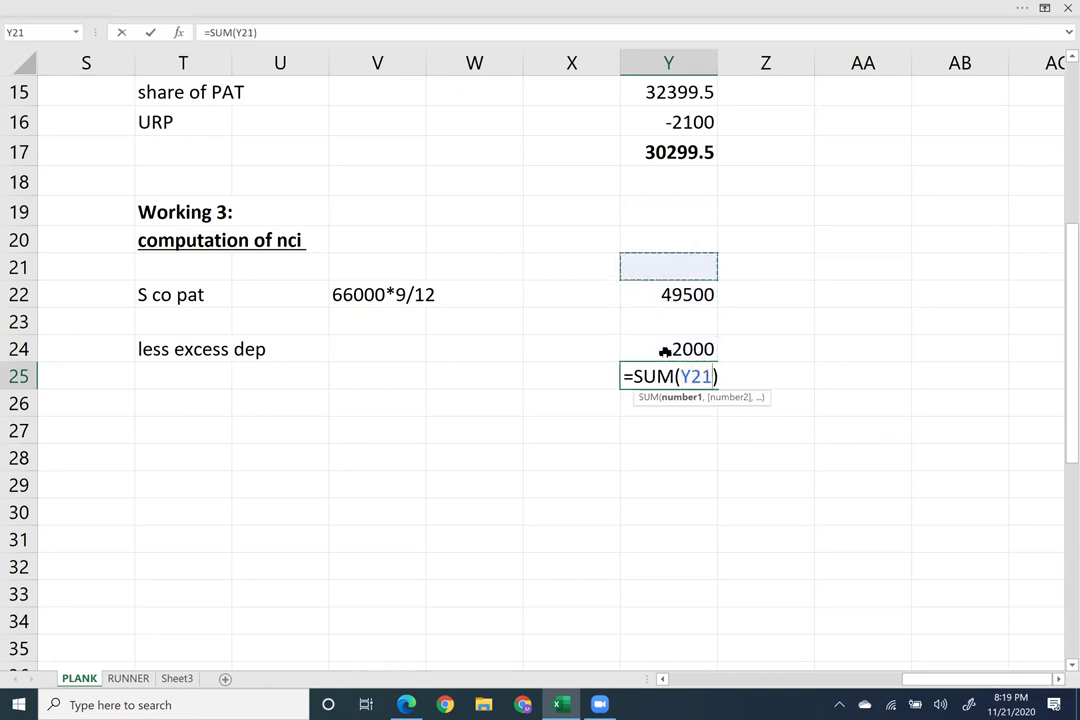
pyautogui.press('Down')
pyautogui.hotkey('shift', 'Down')
pyautogui.hotkey('shift', 'Down')
pyautogui.hotkey('shift', 'Down')
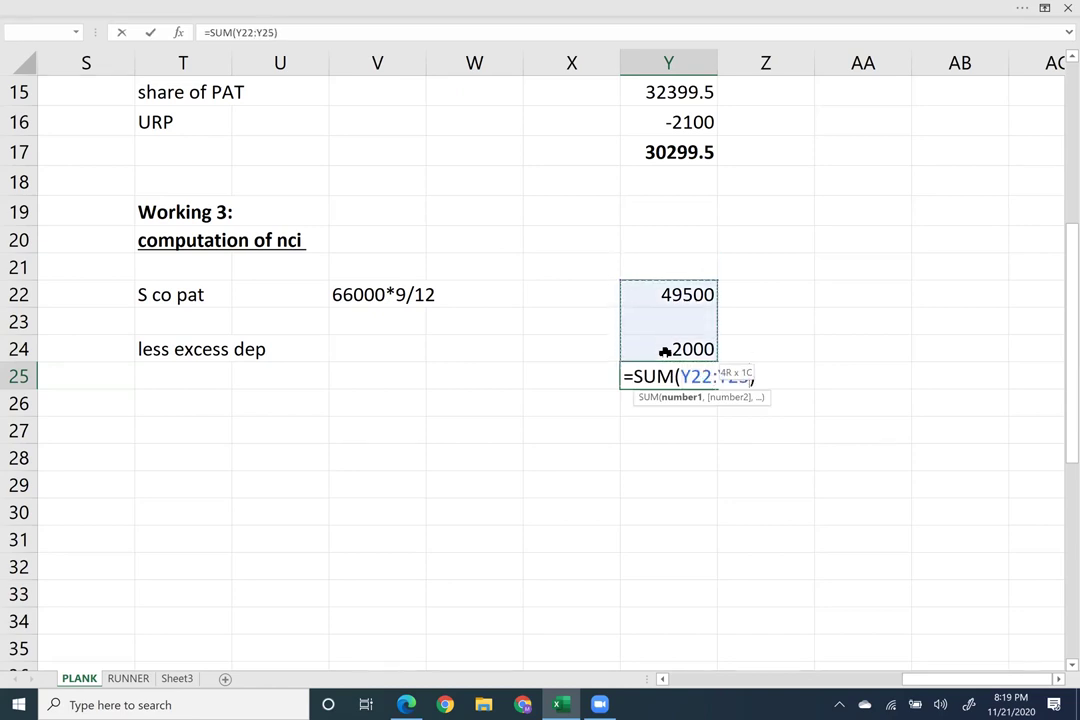
pyautogui.press('Return')
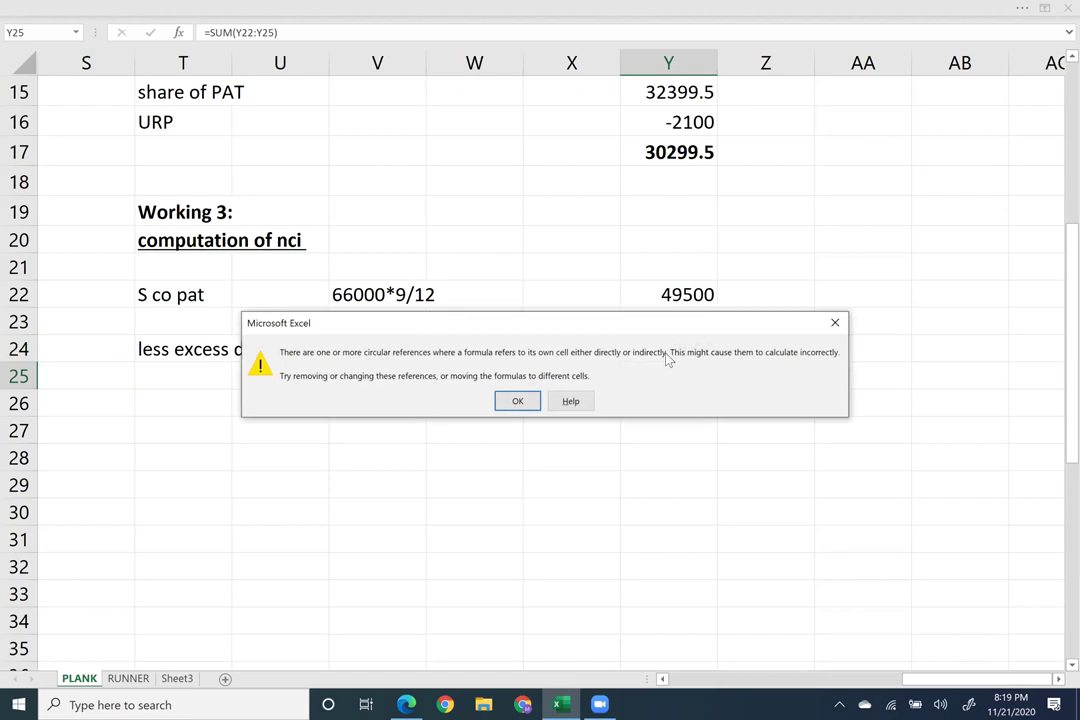
pyautogui.click(843, 323)
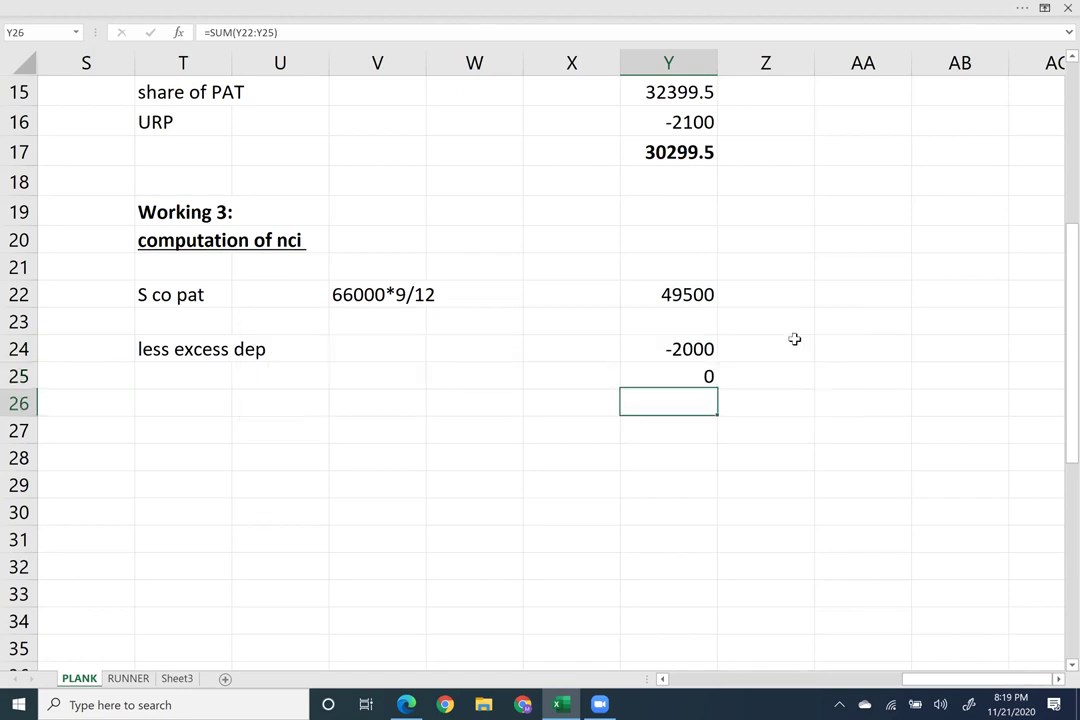
pyautogui.click(705, 376)
pyautogui.hotkey('shift', 'Up')
pyautogui.hotkey('shift', 'Up')
pyautogui.hotkey('shift', 'Up')
pyautogui.press('BackSpace')
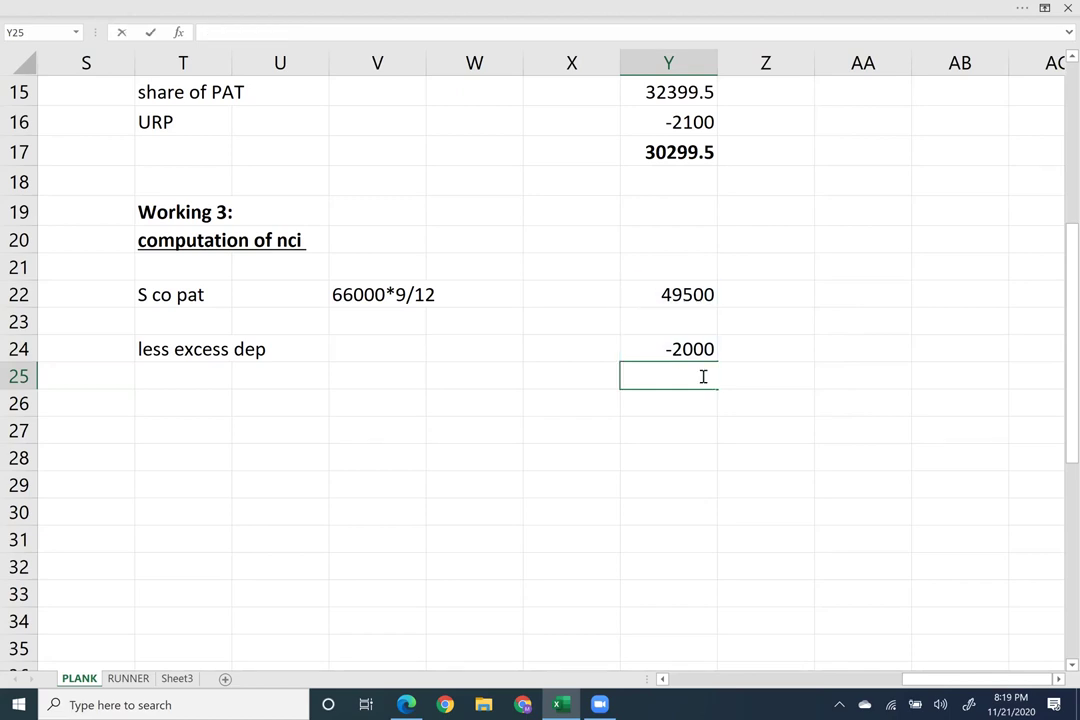
pyautogui.click(751, 437)
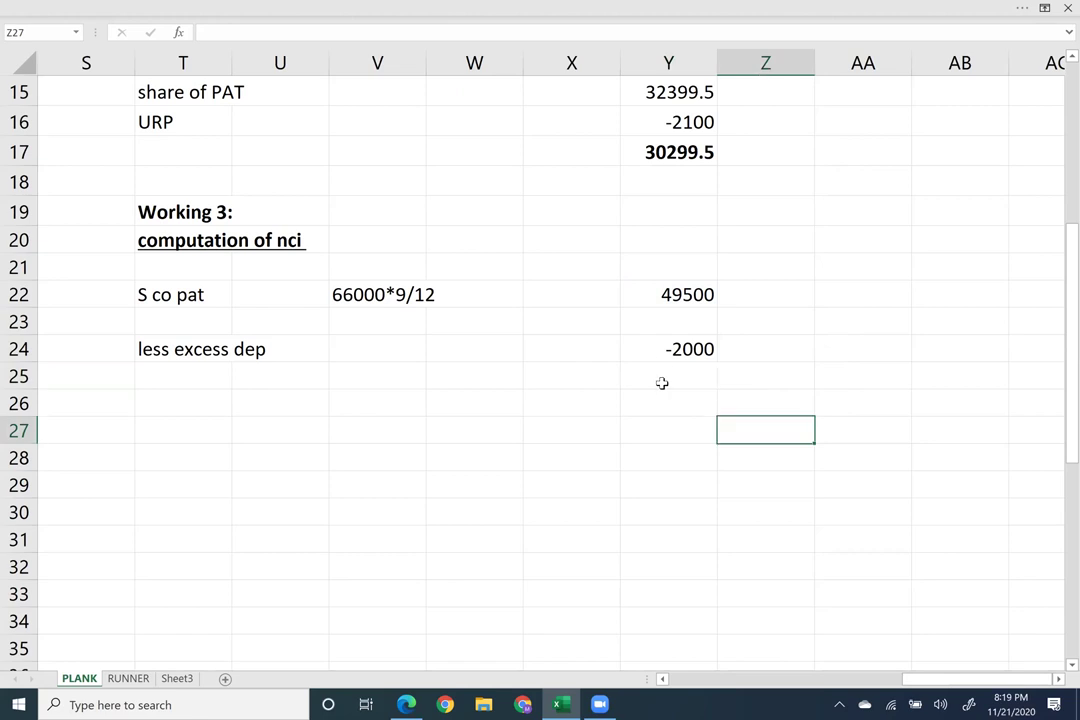
# Total the adjusted S co profit of Working 3 in Y25 with =SUM(Y22:Y24).
pyautogui.click(672, 374)
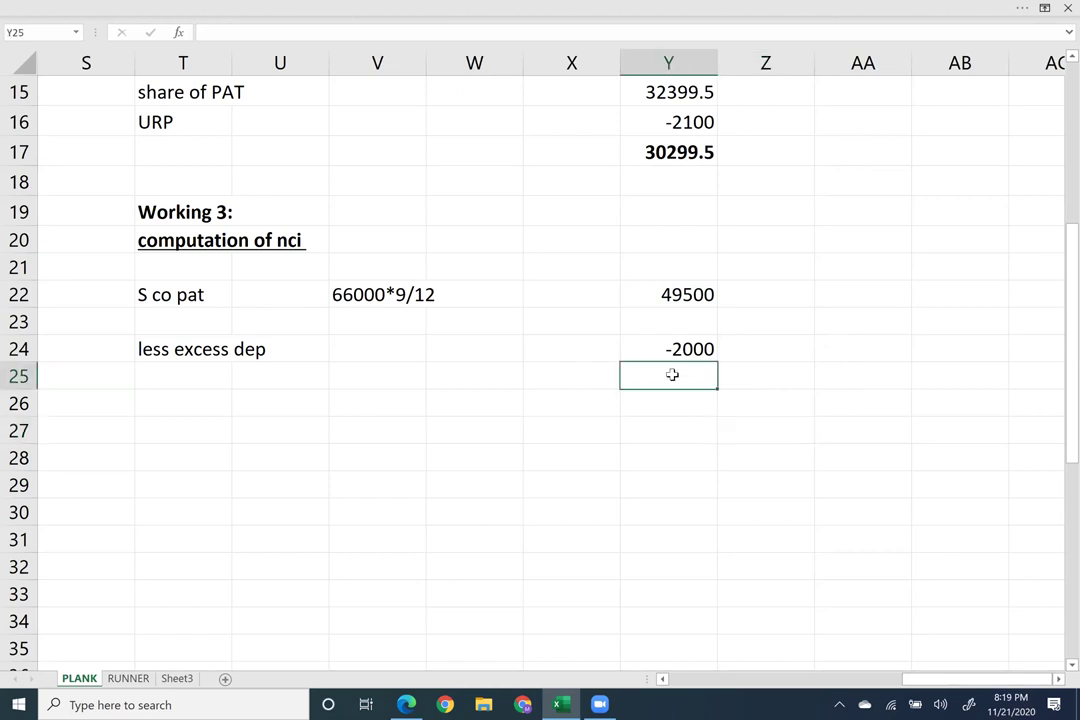
pyautogui.press('alt')
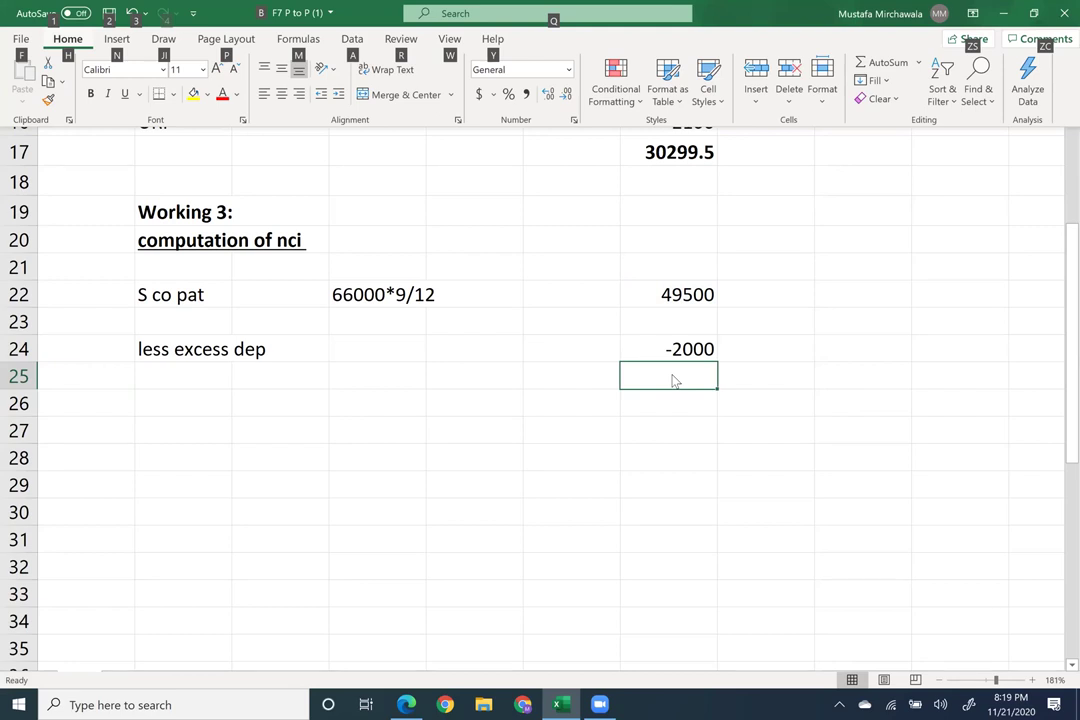
pyautogui.click(703, 376)
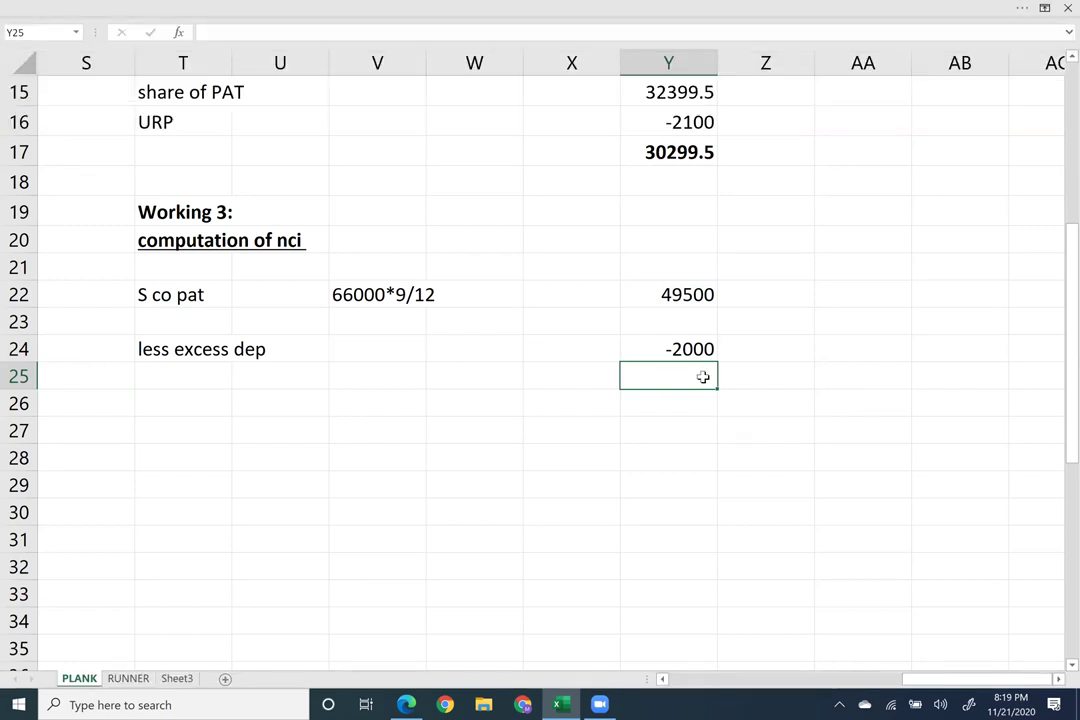
pyautogui.hotkey('alt', '=')
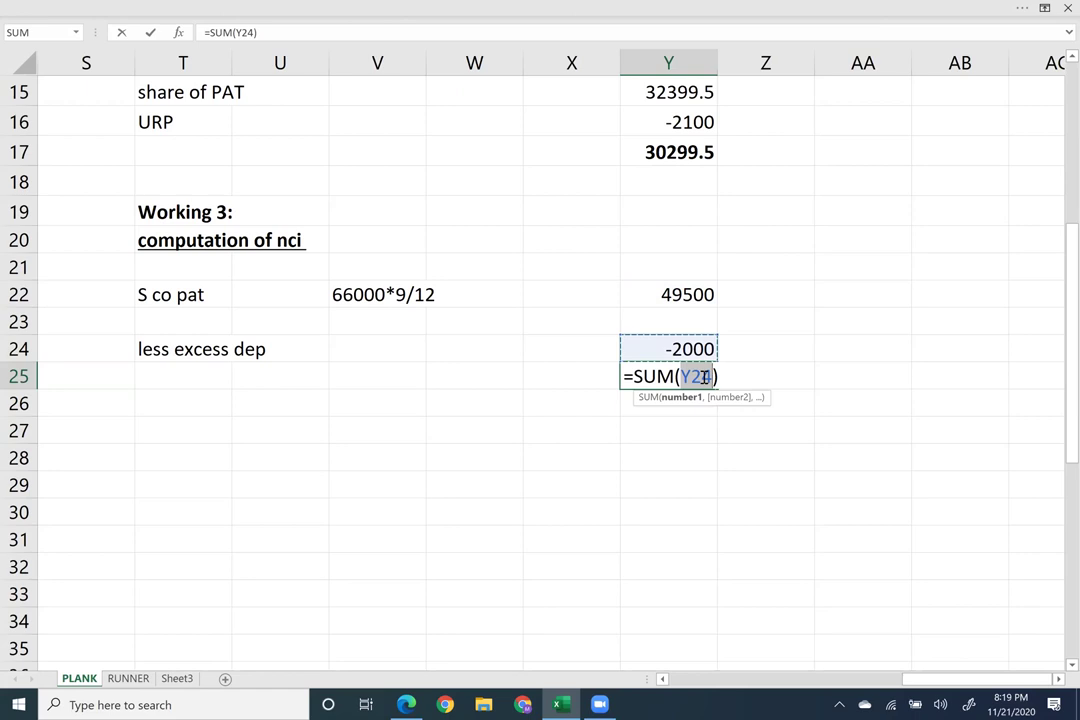
pyautogui.press('Up')
pyautogui.press('Up')
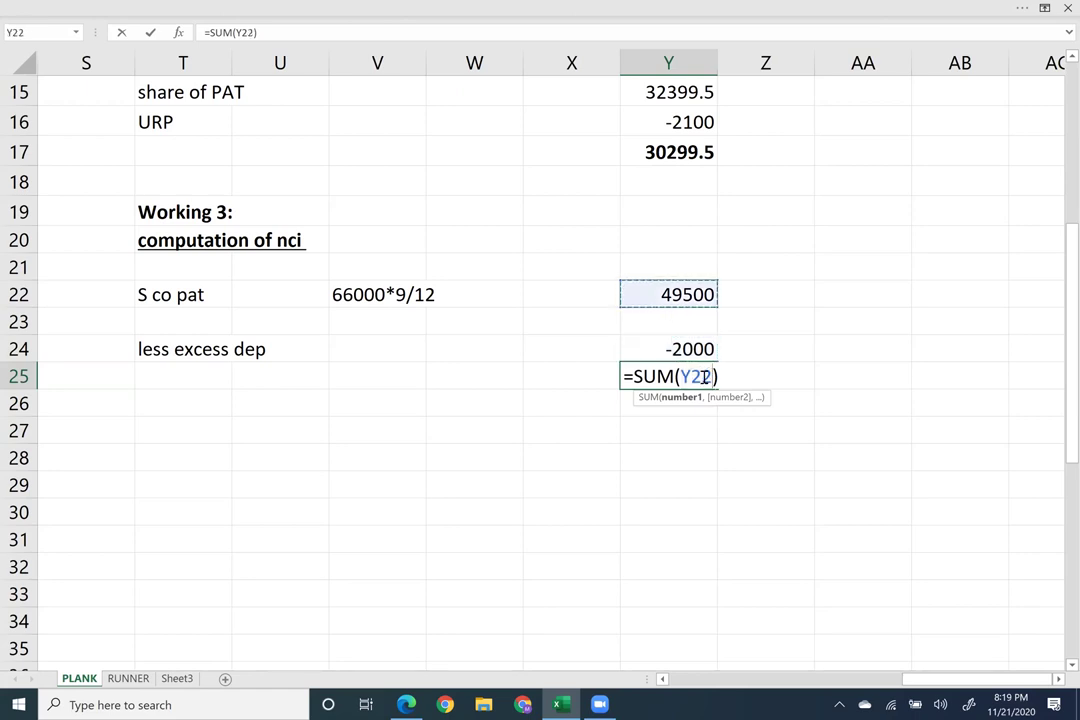
pyautogui.hotkey('shift', 'Down')
pyautogui.hotkey('shift', 'Down')
pyautogui.press('Return')
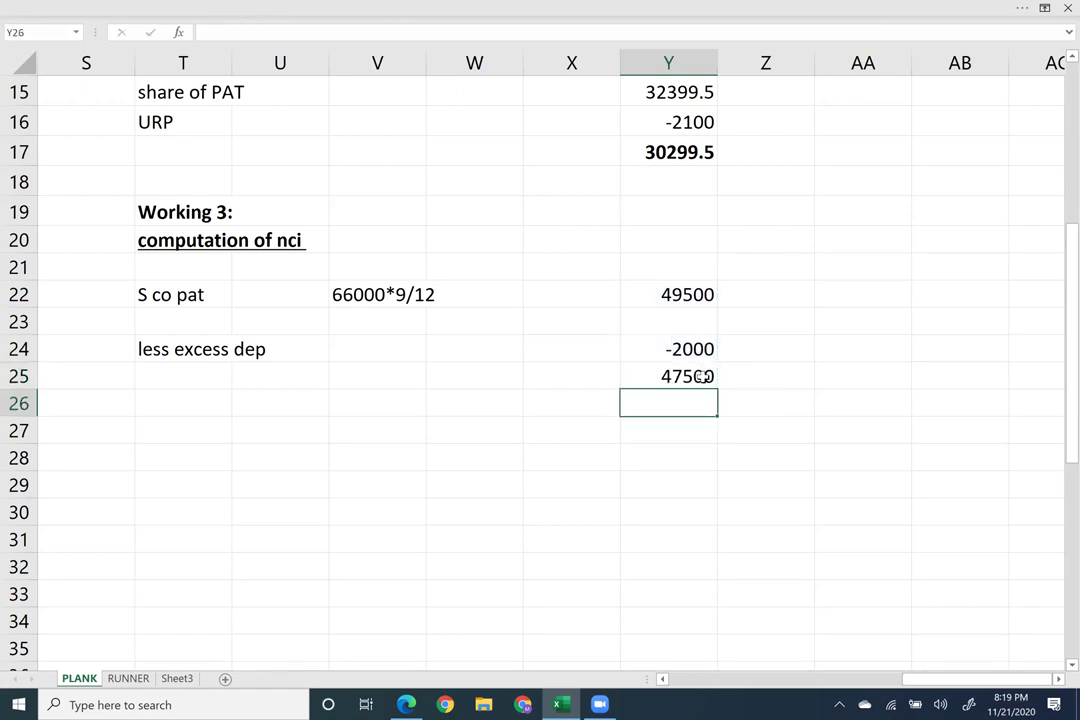
# Label U27 of Working 3 as NCI USING PROFIT.
pyautogui.press('Down')
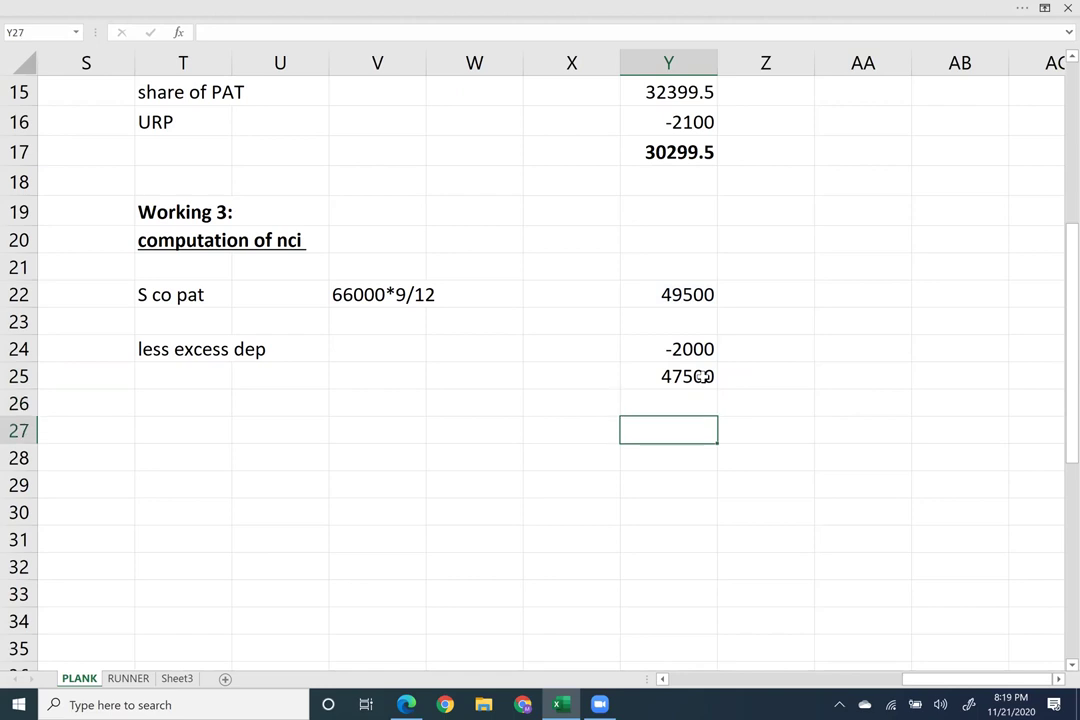
pyautogui.press('Up')
pyautogui.press('Down')
pyautogui.press('Left')
pyautogui.press('Left')
pyautogui.press('Left')
pyautogui.press('Left')
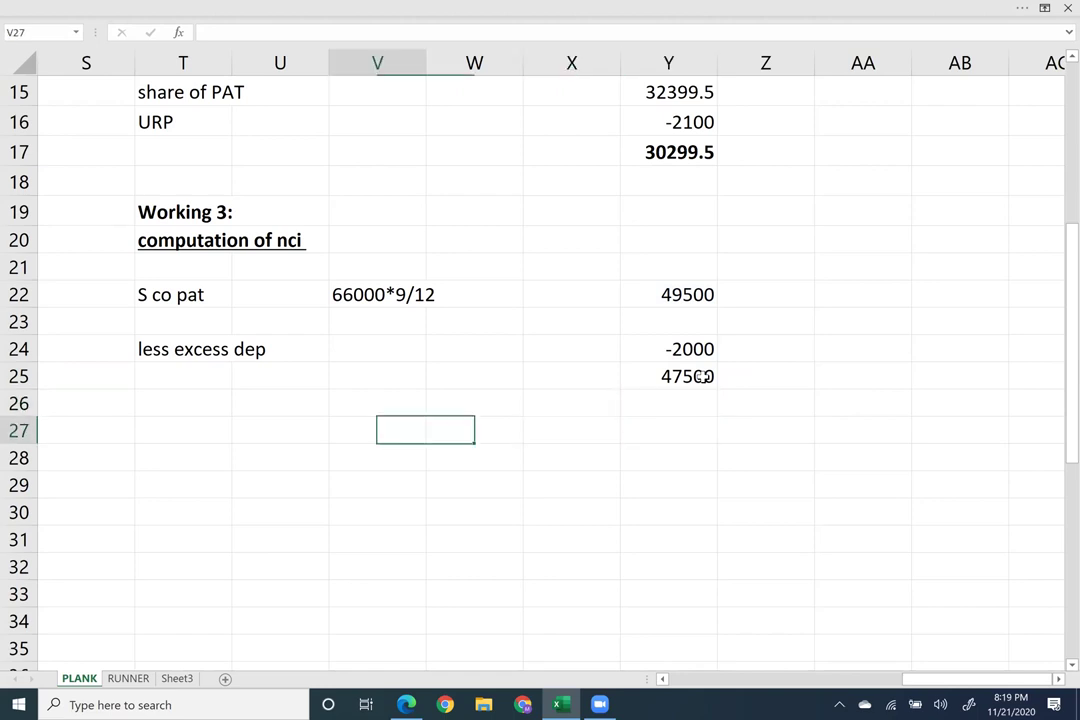
pyautogui.write('NC')
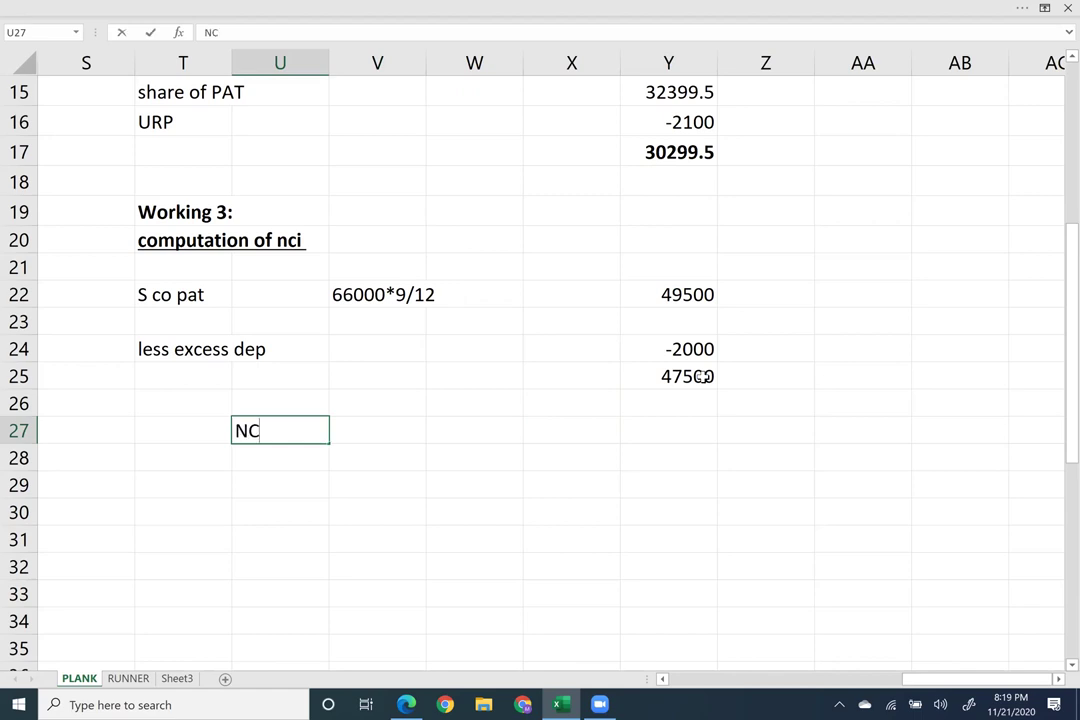
pyautogui.write('I USIN')
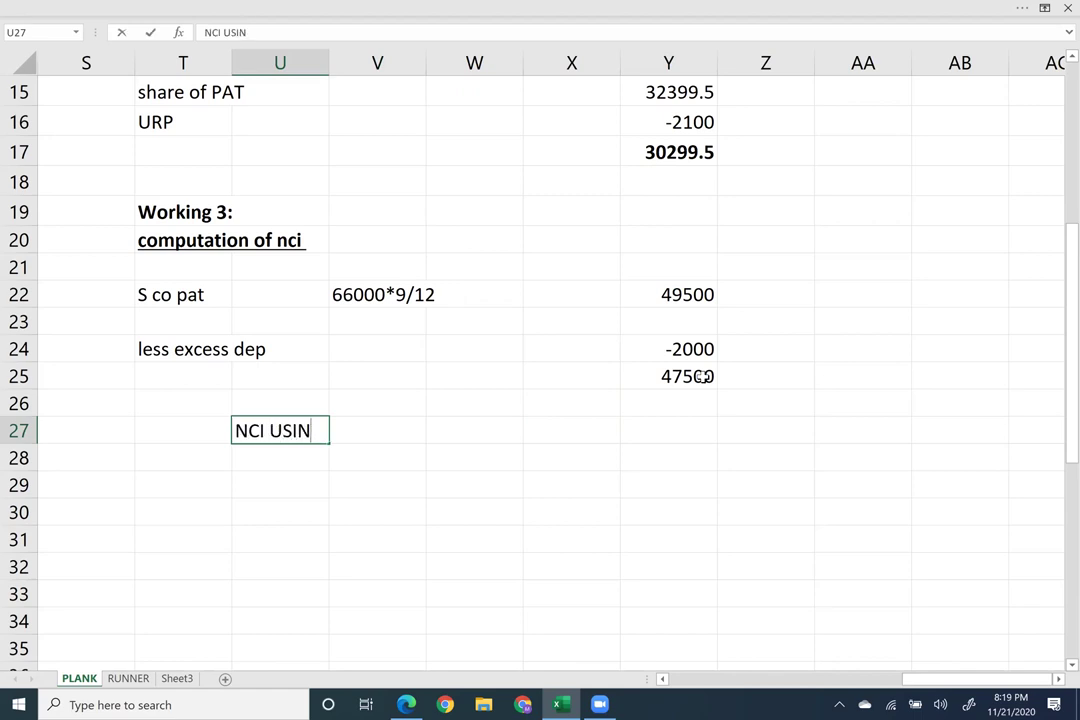
pyautogui.write('G PROFIT')
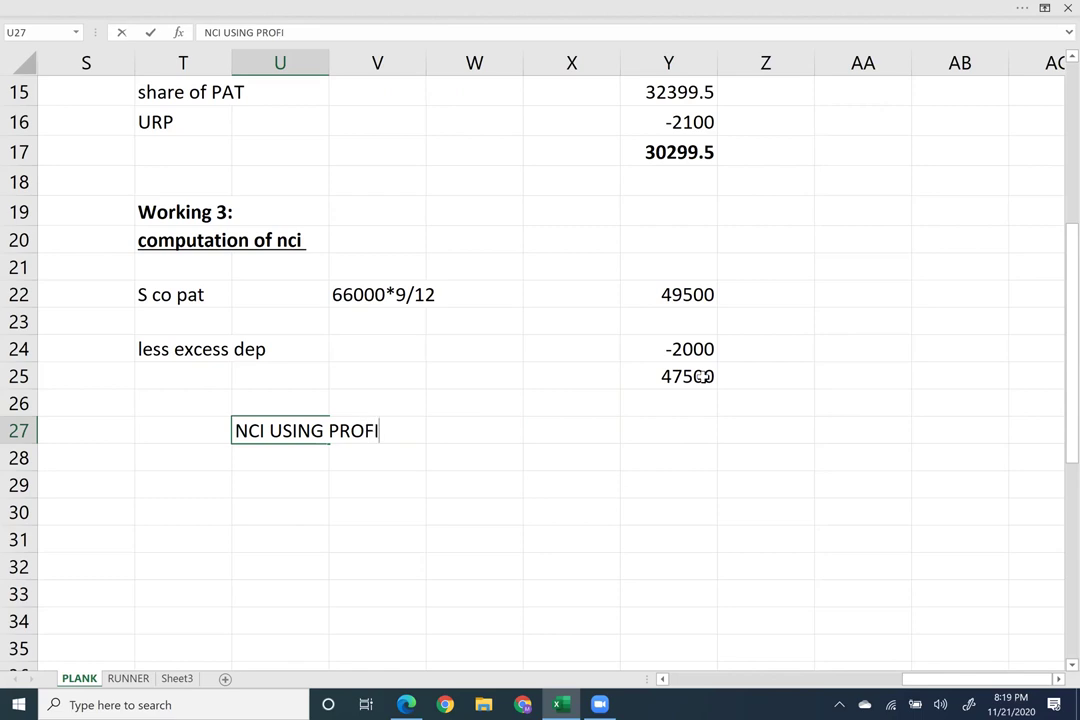
# Calculate the NCI using profit in Y27 with =Y25*.15.
pyautogui.press('Right')
pyautogui.press('Right')
pyautogui.press('Right')
pyautogui.press('Right')
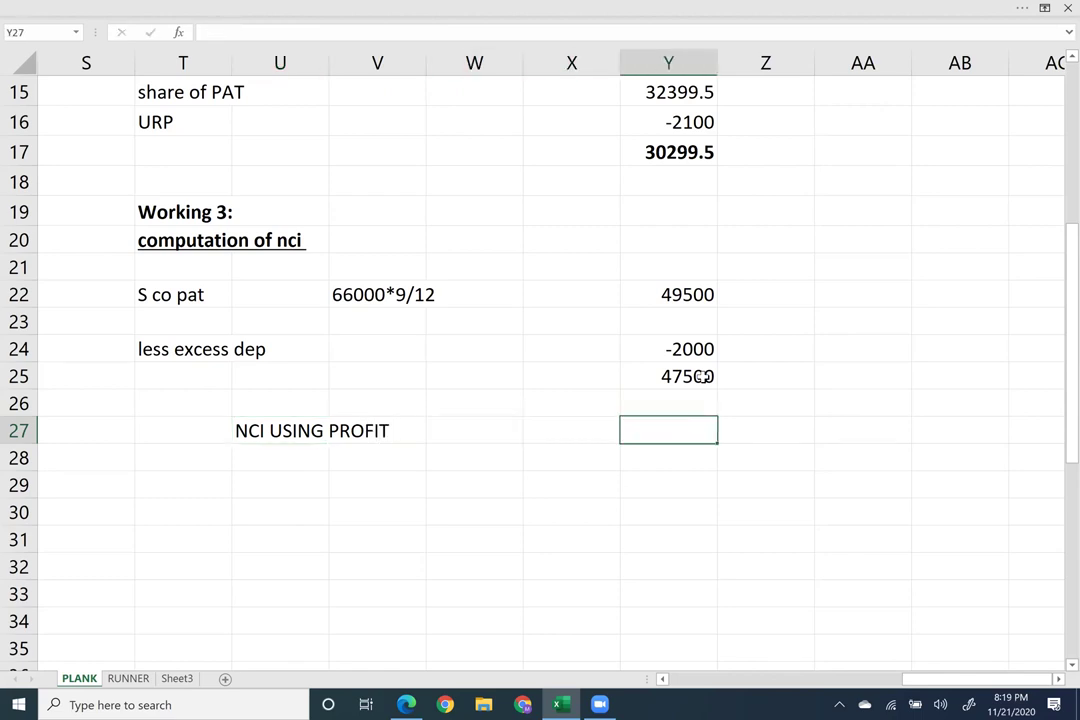
pyautogui.write('=')
pyautogui.click(703, 376)
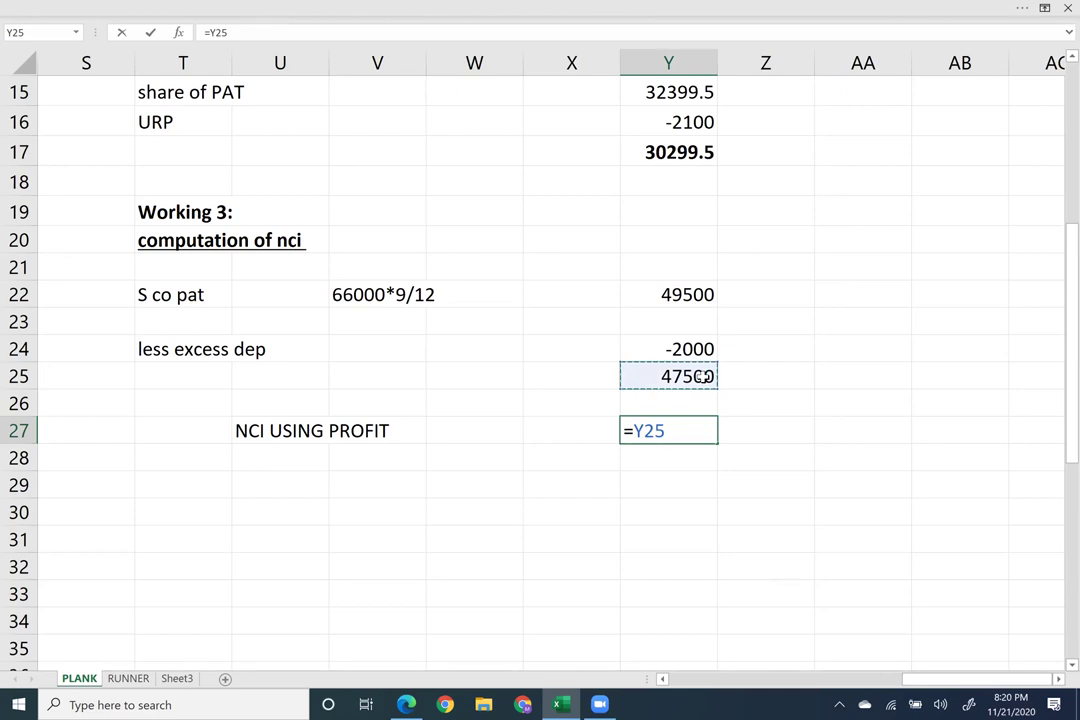
pyautogui.write('*.15')
pyautogui.press('Return')
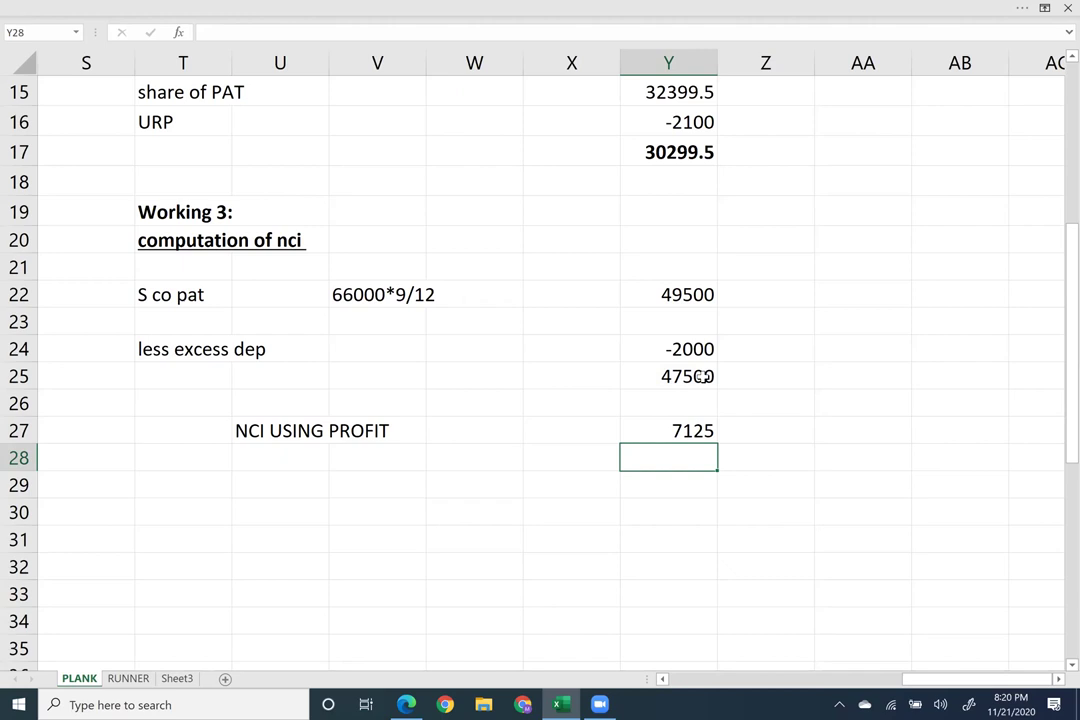
# Label U31 of Working 3 as NCI FOR TOTAL COMPREHENSIVE INCOME.
pyautogui.press('Down')
pyautogui.press('Down')
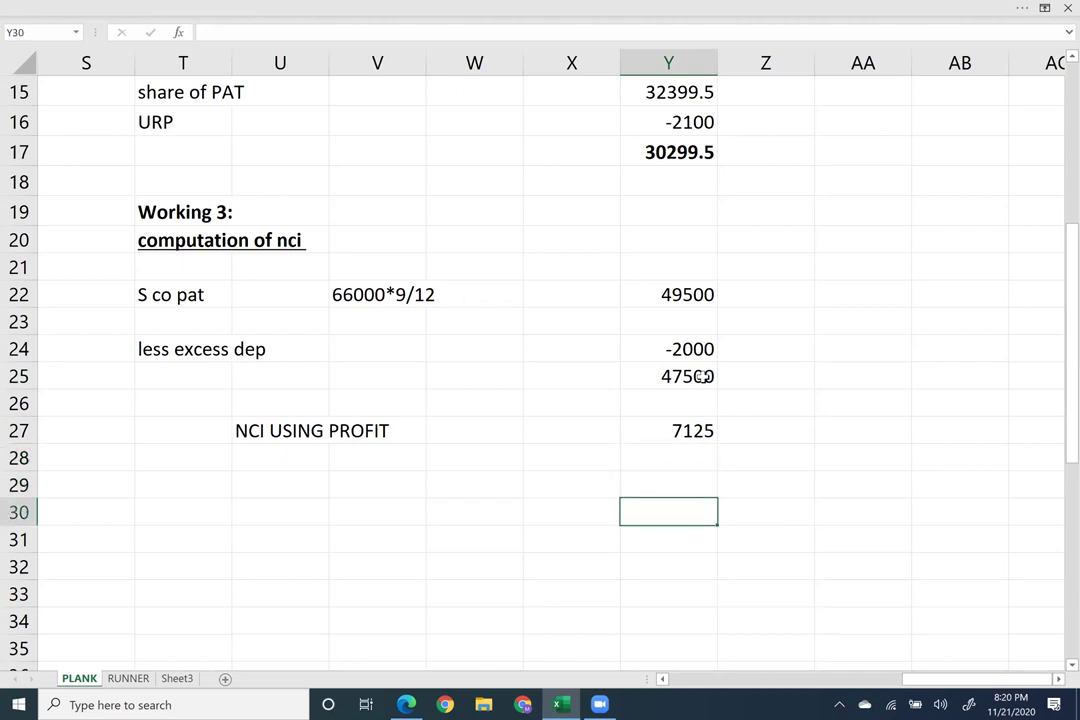
pyautogui.press('Down')
pyautogui.press('Left')
pyautogui.press('Left')
pyautogui.press('Left')
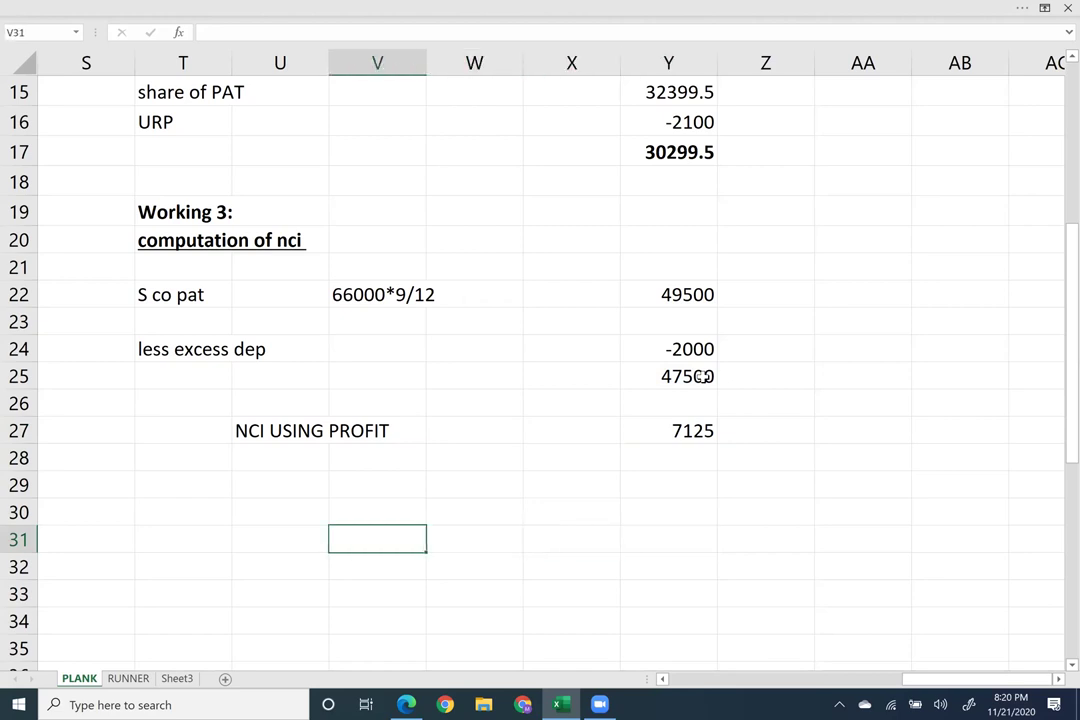
pyautogui.press('Left')
pyautogui.write('N')
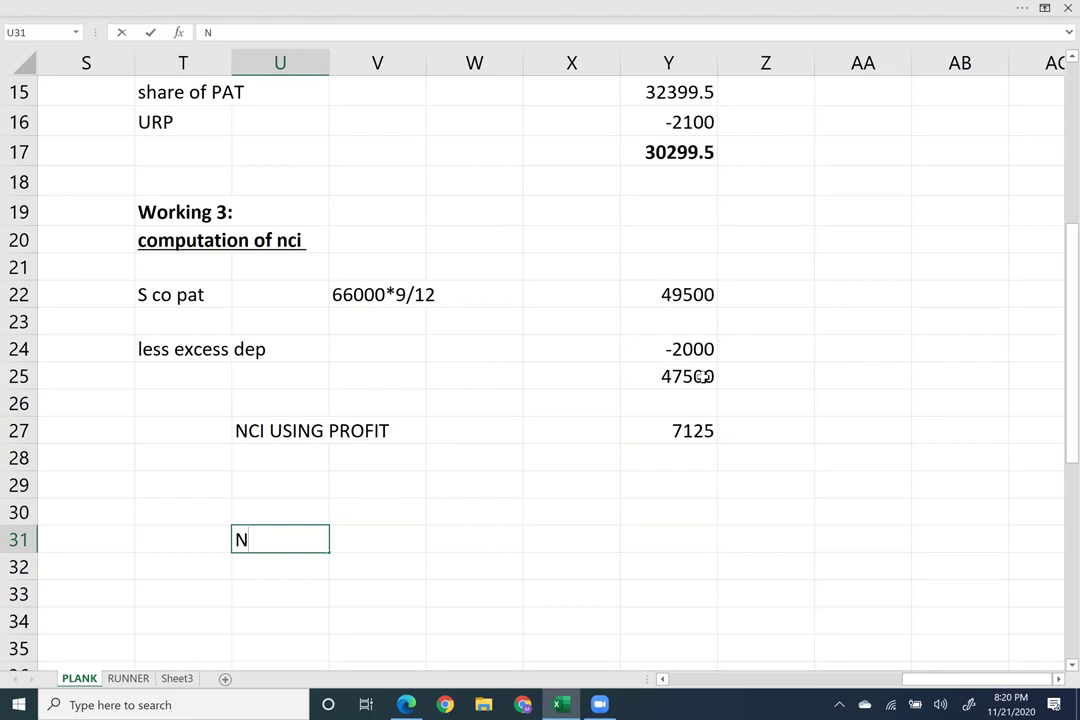
pyautogui.write('CI FOR TOTAL COMM')
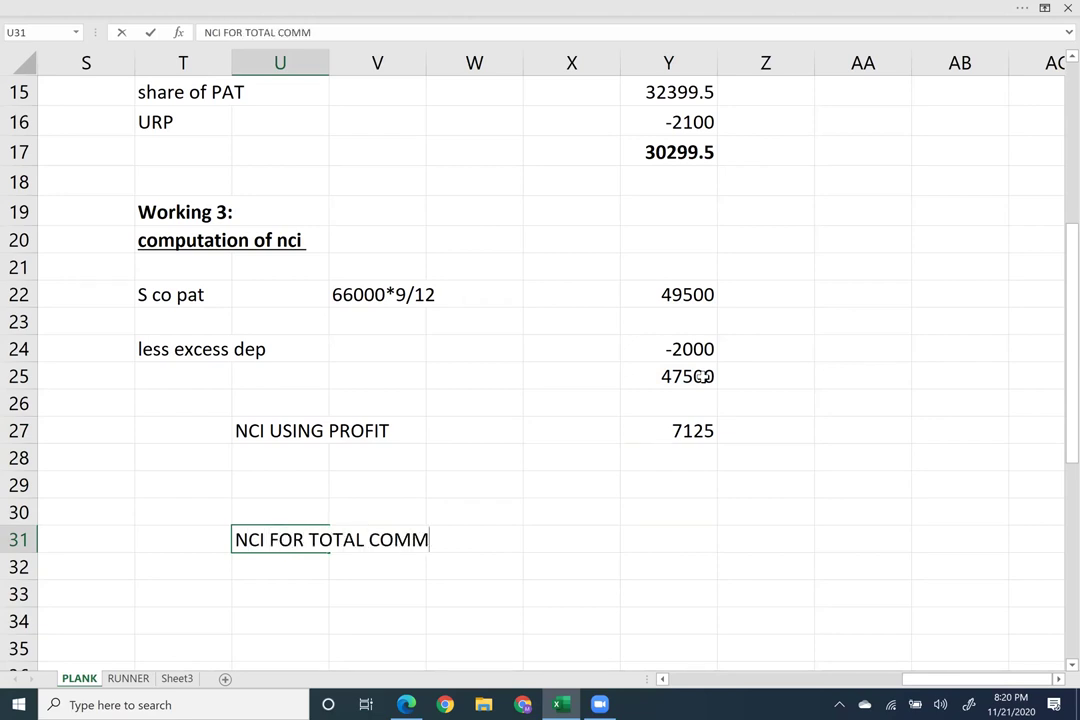
pyautogui.press('BackSpace')
pyautogui.write('PREHME')
pyautogui.press('BackSpace')
pyautogui.press('BackSpace')
pyautogui.write('ENSIVE INCOME')
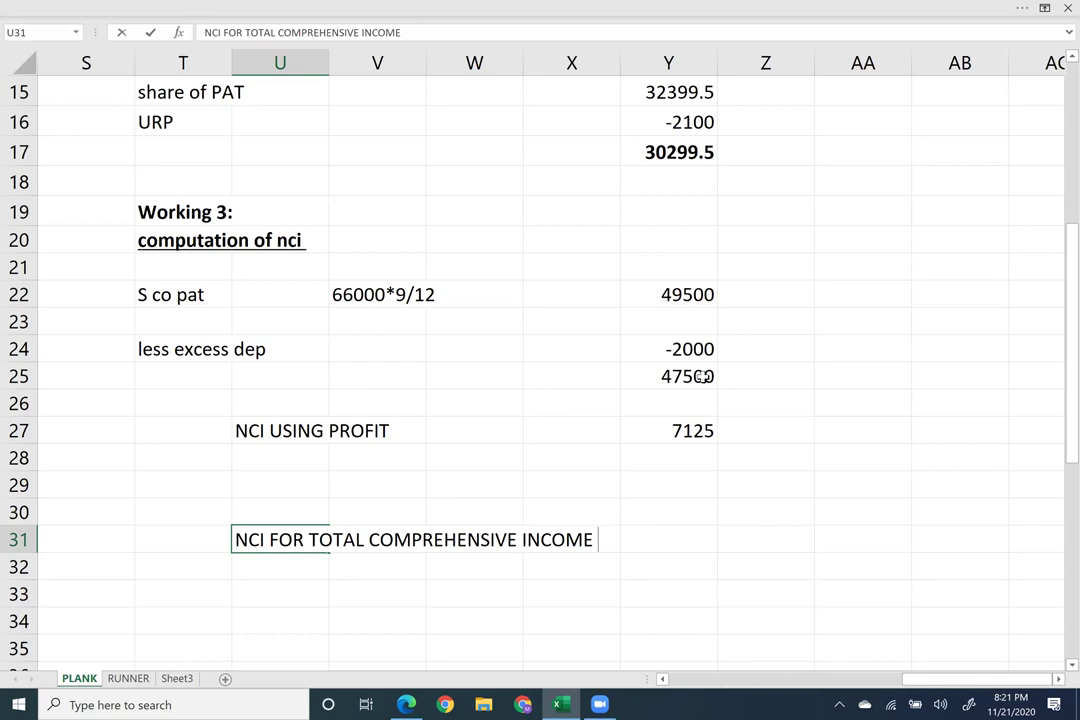
# Add the label ADD OCI SHARE OF SCO in V29, between the two NCI lines.
pyautogui.press('Up')
pyautogui.press('Up')
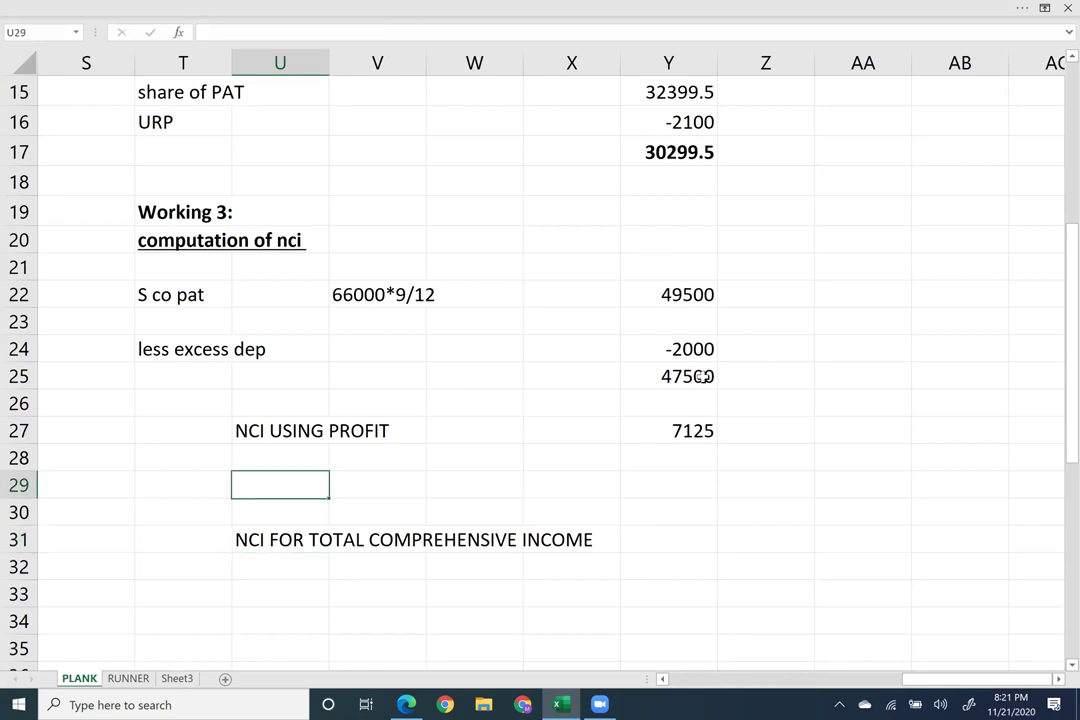
pyautogui.press('Right')
pyautogui.press('Right')
pyautogui.press('Right')
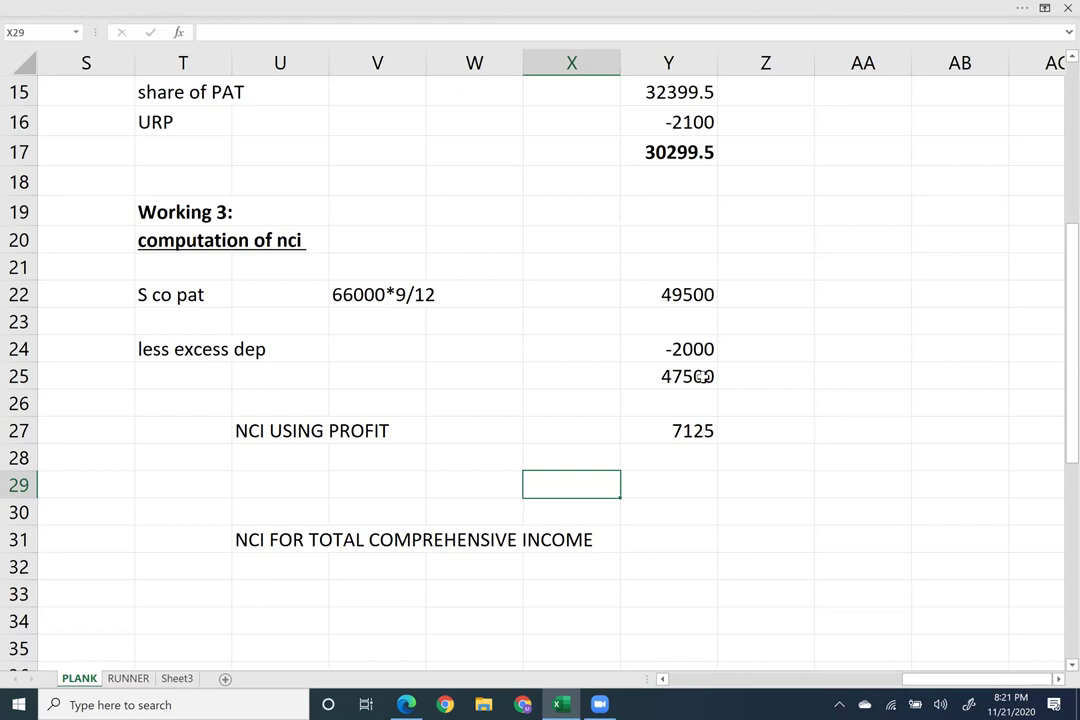
pyautogui.press('Up')
pyautogui.press('Up')
pyautogui.press('Right')
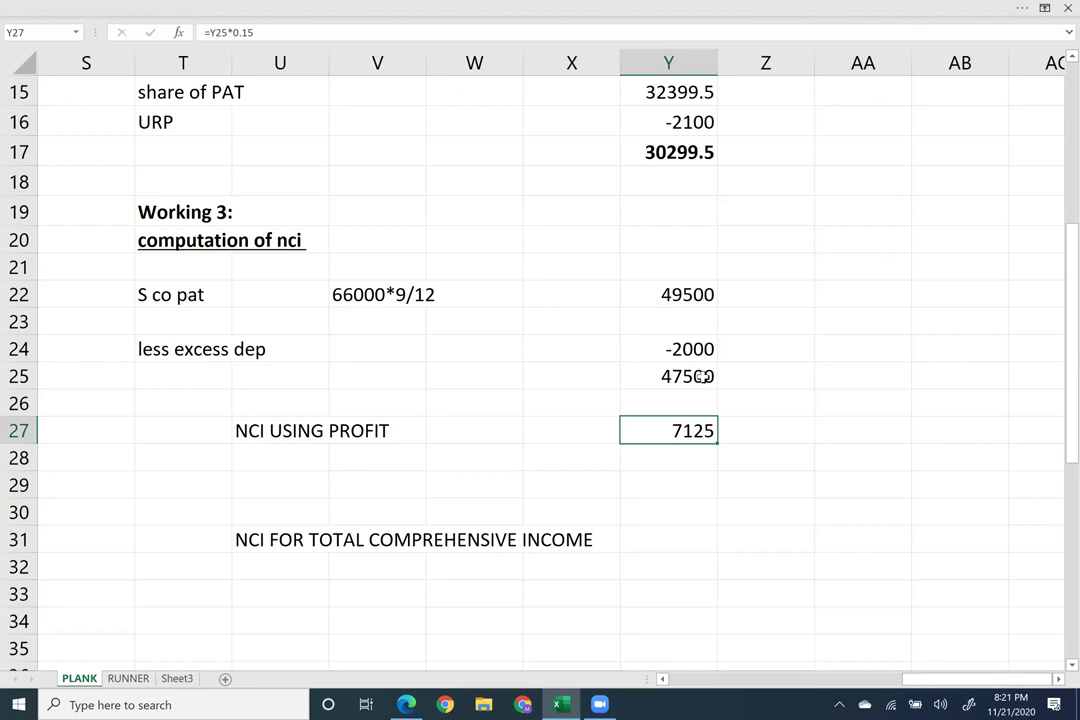
pyautogui.press('Down')
pyautogui.press('Down')
pyautogui.press('Left')
pyautogui.press('Left')
pyautogui.press('Left')
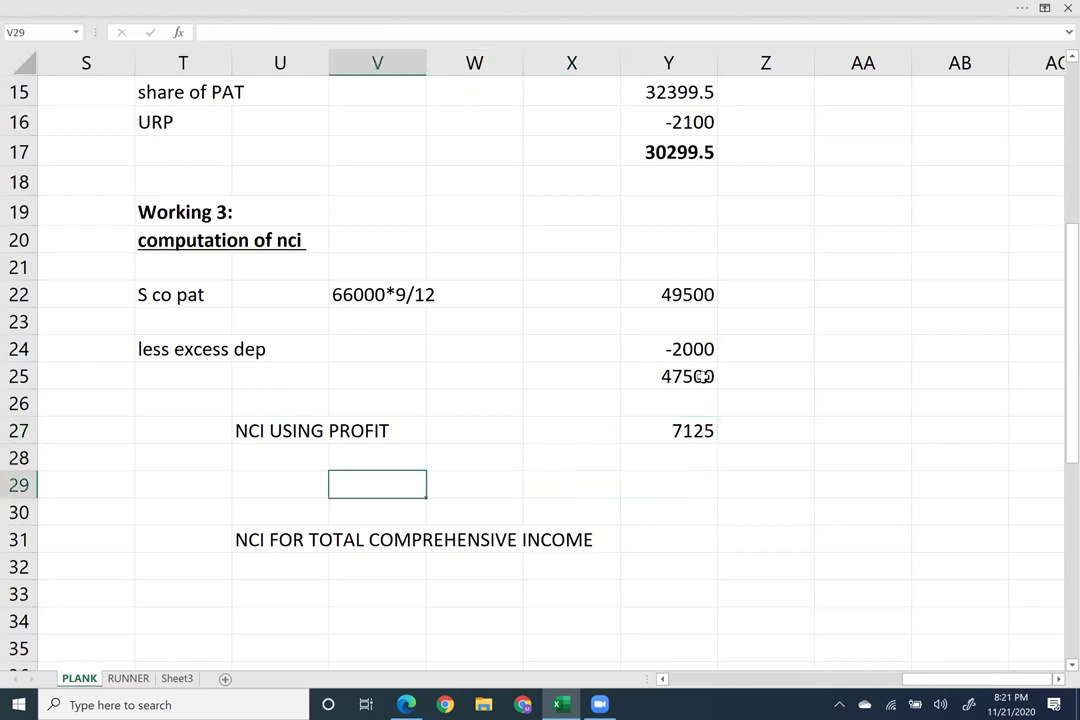
pyautogui.write('ADD OCI')
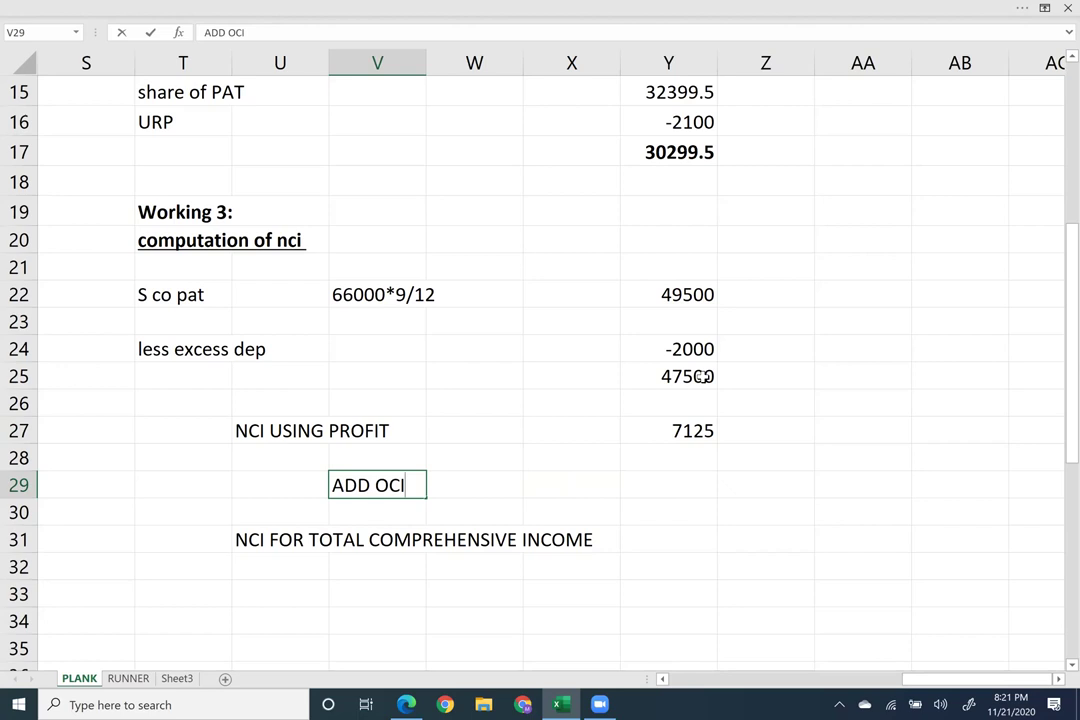
pyautogui.write(' SHARE OF S')
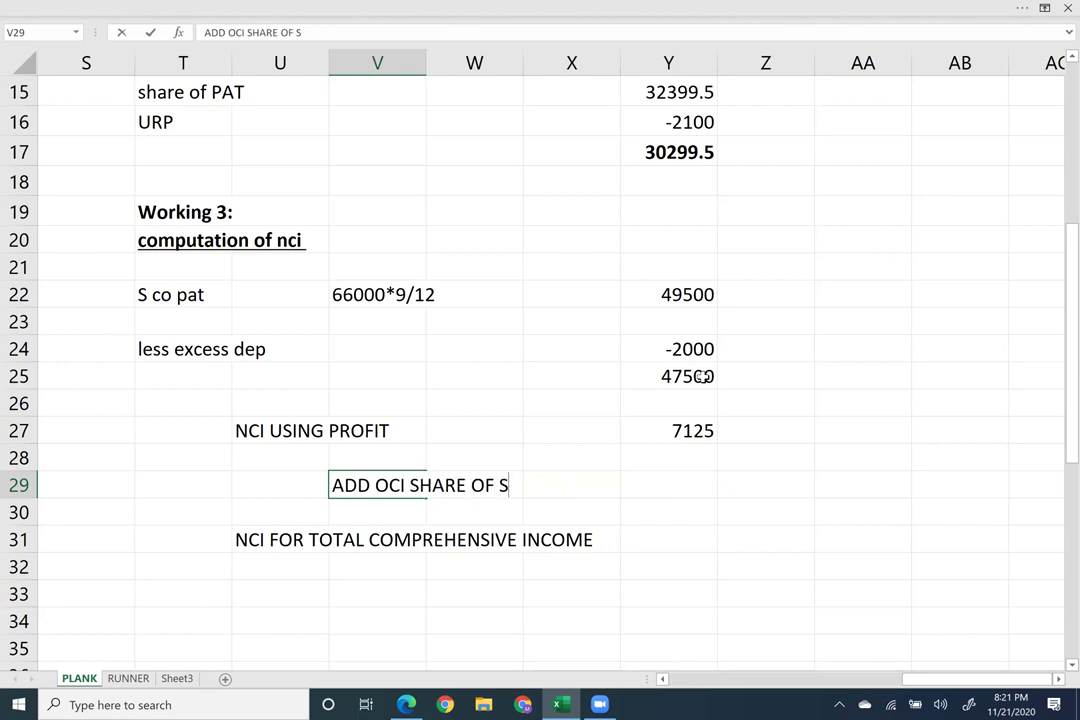
pyautogui.write('CO')
# Check Strip Co's land revaluation gain in the Question 2 PDF, and enter its NCI share in Y29 as =3000*.15.
pyautogui.press('Right')
pyautogui.press('Right')
pyautogui.press('Right')
pyautogui.press('Right')
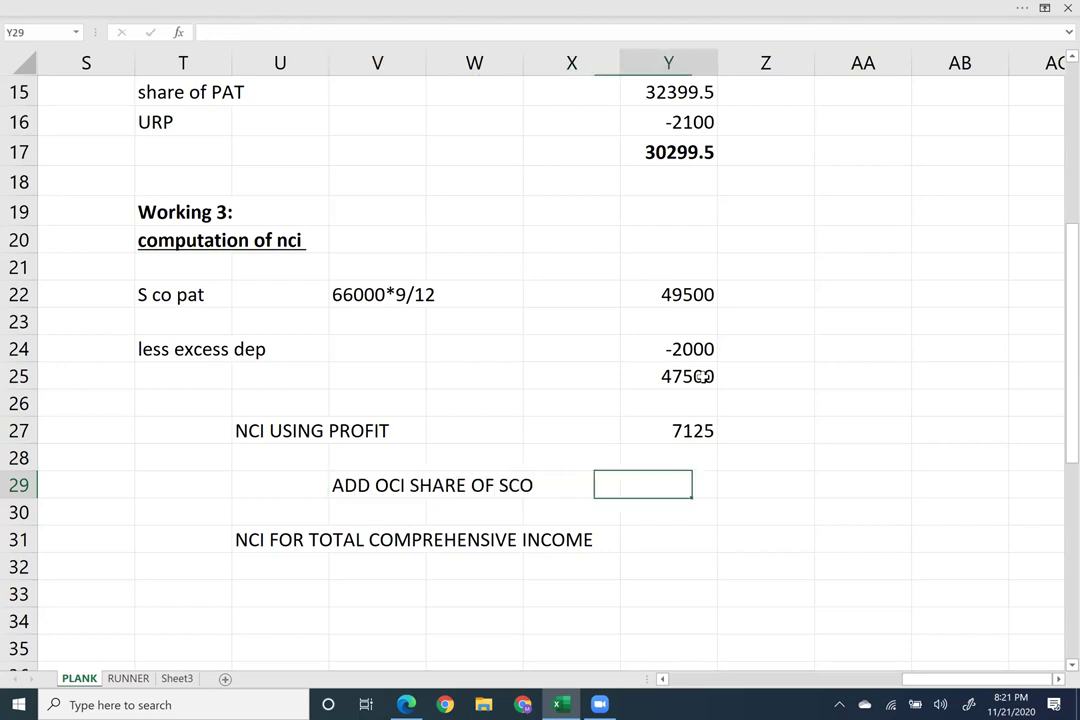
pyautogui.press('Left')
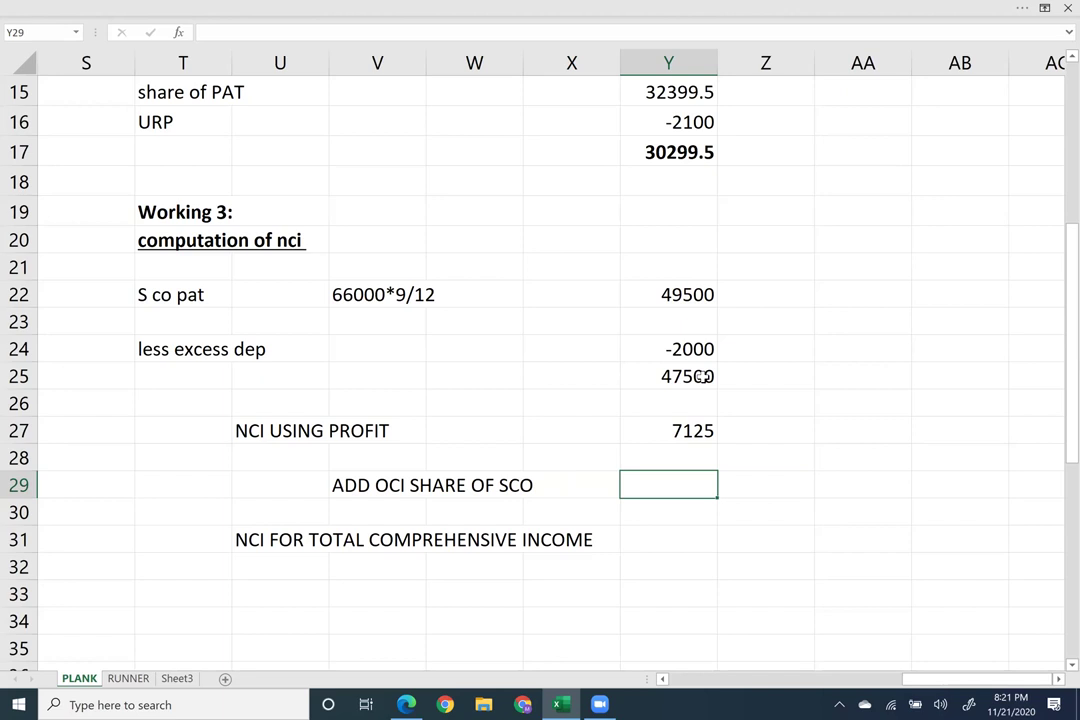
pyautogui.click(404, 704)
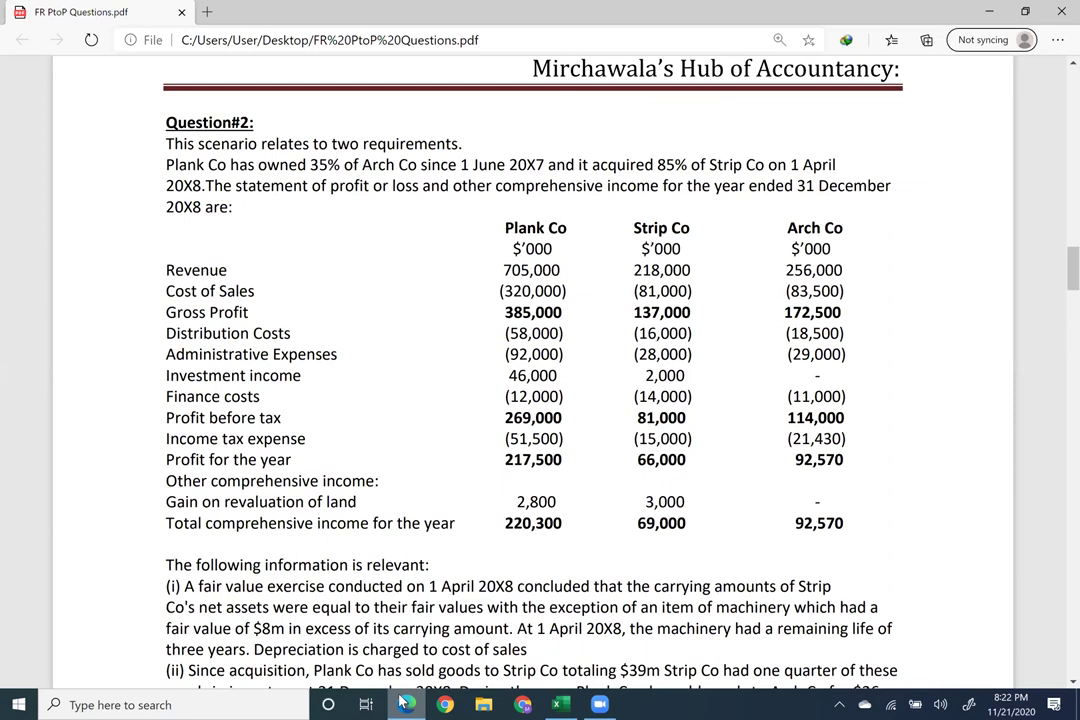
pyautogui.click(405, 703)
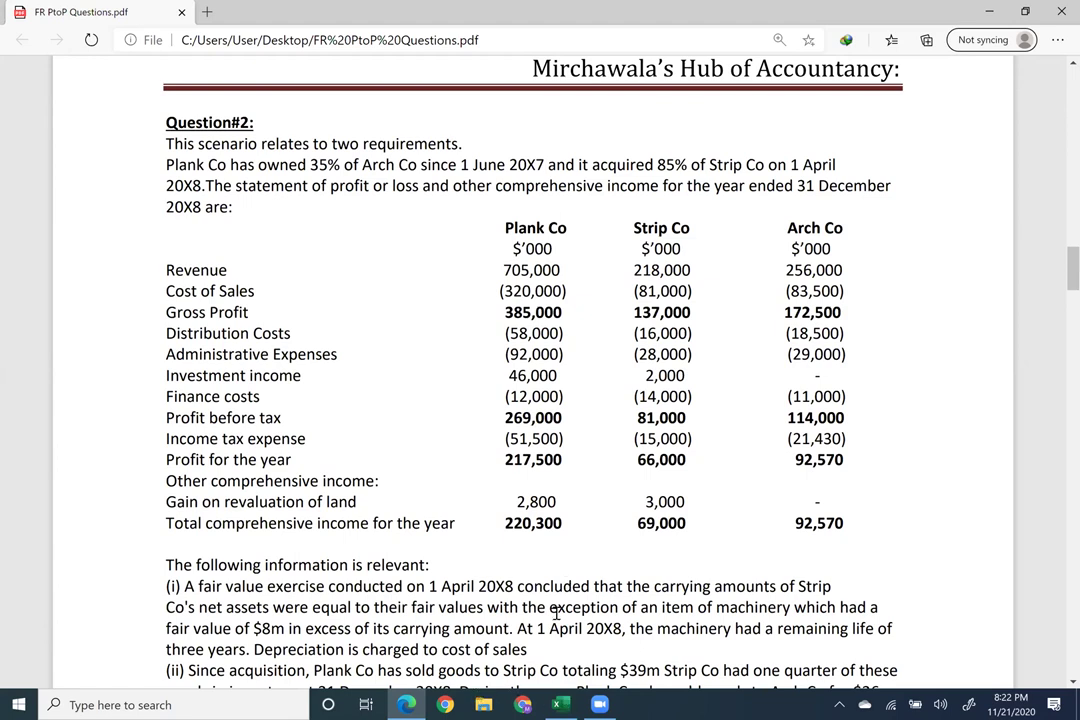
pyautogui.hotkey('alt', 'Tab')
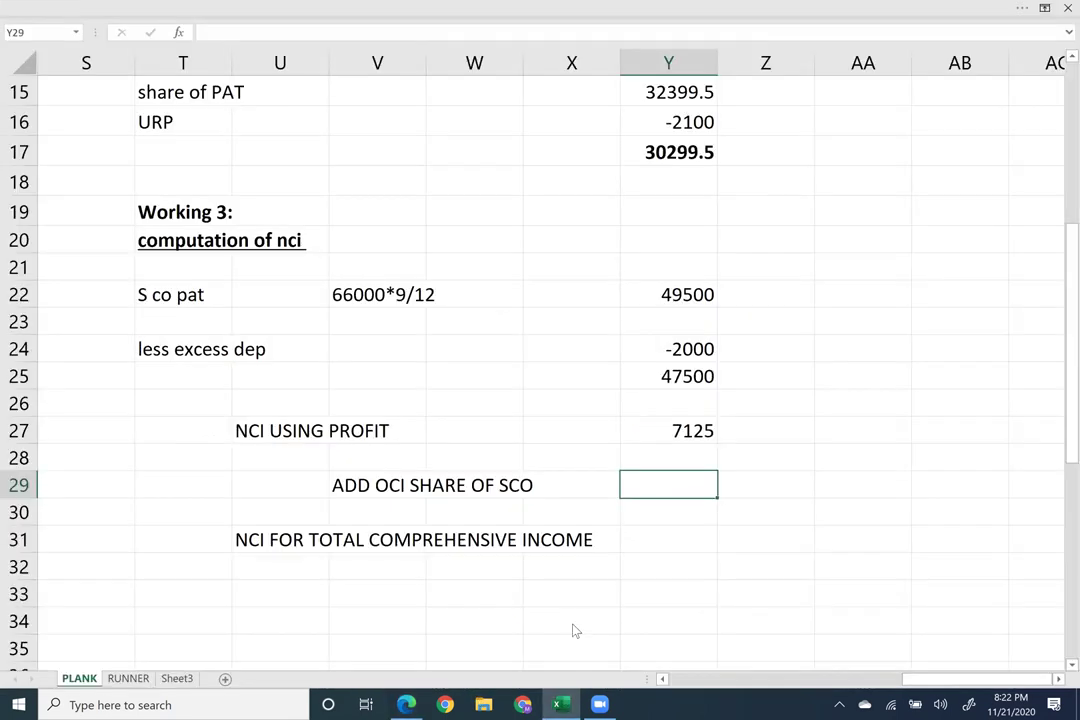
pyautogui.write('=3')
pyautogui.write('000')
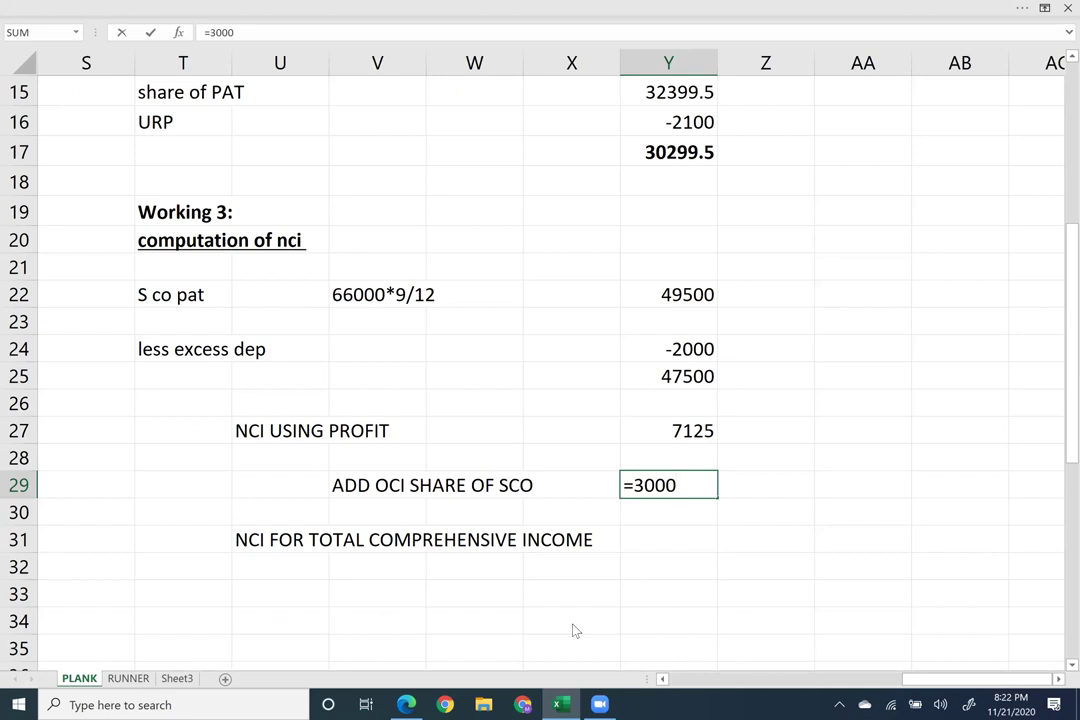
pyautogui.write('*.15')
pyautogui.press('Return')
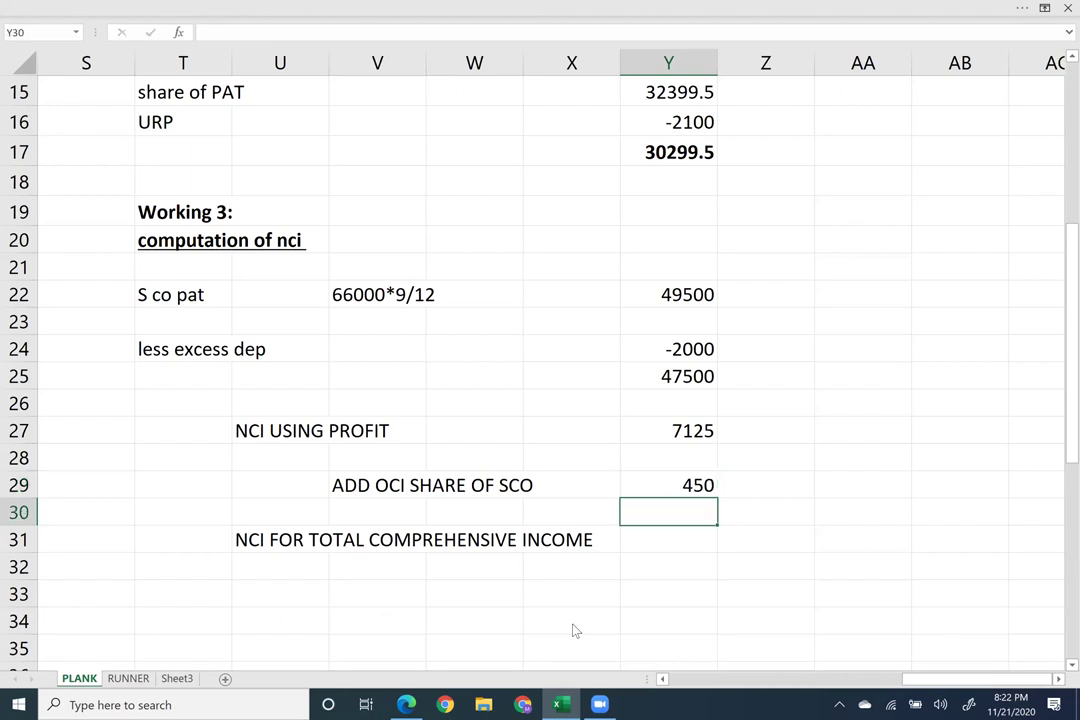
# Total the NCI for total comprehensive income in Y31 with =SUM(Y27:Y29) and make the figure bold.
pyautogui.press('Down')
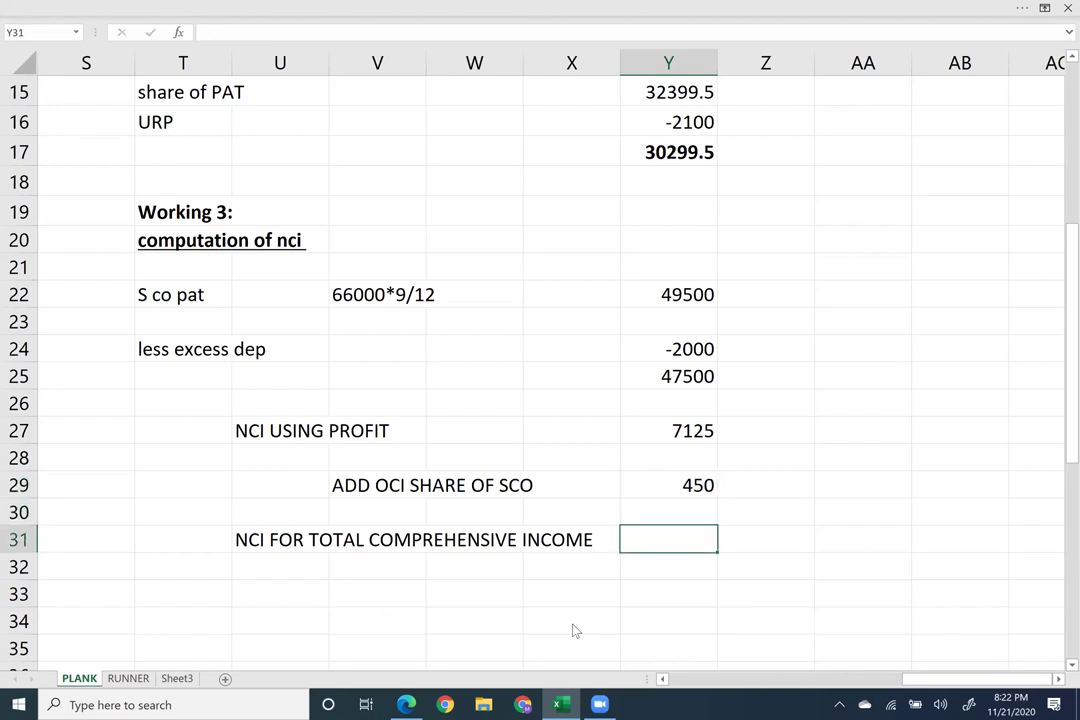
pyautogui.hotkey('alt', '=')
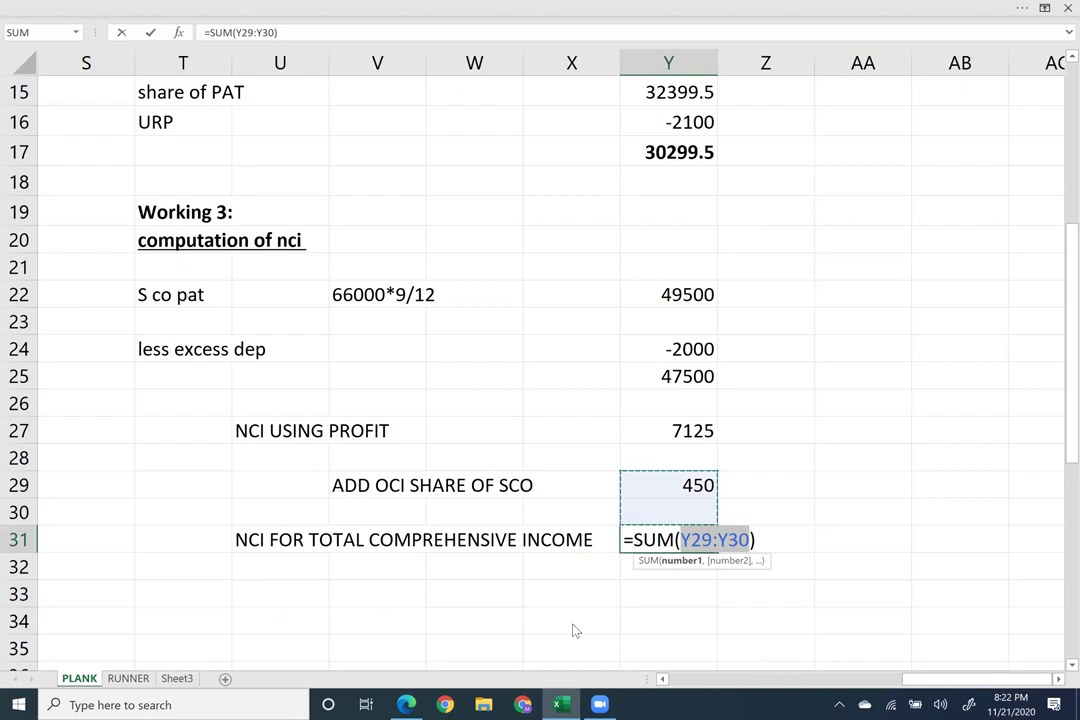
pyautogui.press('Up')
pyautogui.press('Up')
pyautogui.hotkey('shift', 'Down')
pyautogui.hotkey('shift', 'Down')
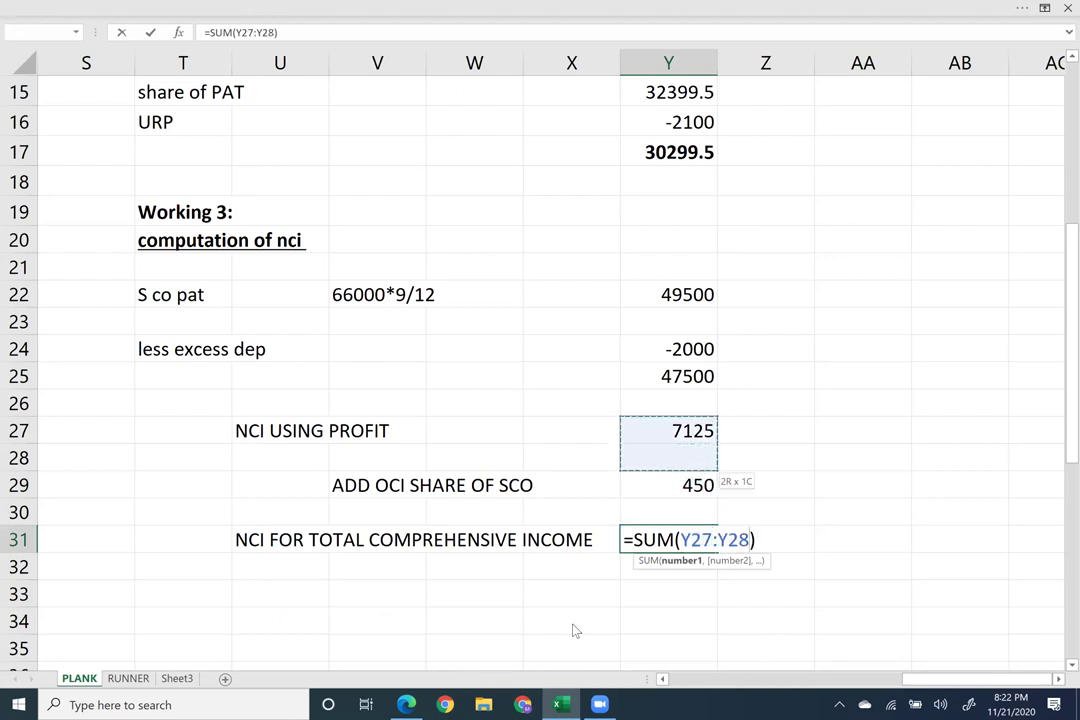
pyautogui.press('Return')
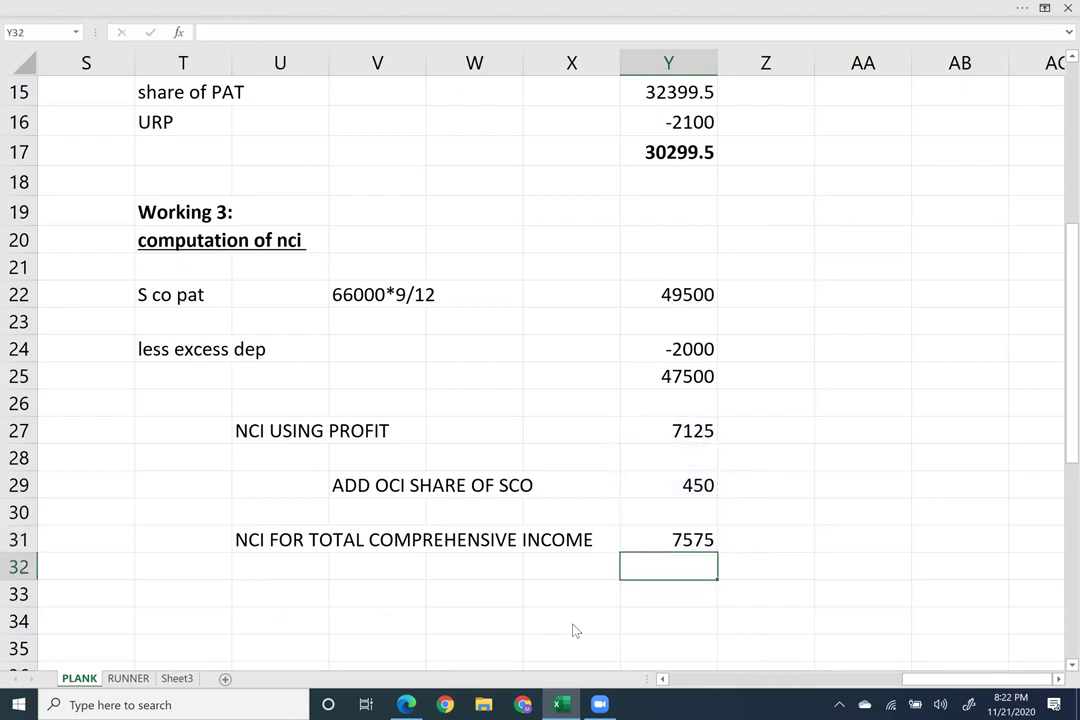
pyautogui.press('Up')
pyautogui.hotkey('ctrl', 'b')
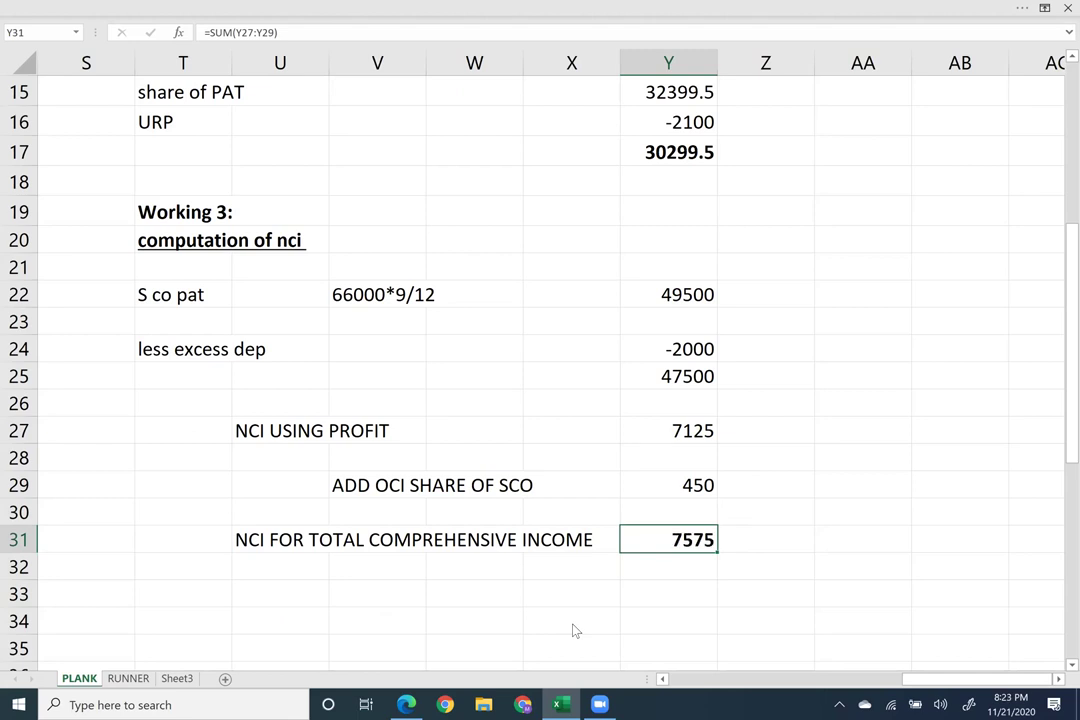
# Make the NCI USING PROFIT figure in Y27 bold.
pyautogui.press('Up')
pyautogui.press('Up')
pyautogui.press('Up')
pyautogui.press('Up')
pyautogui.hotkey('ctrl', 'b')
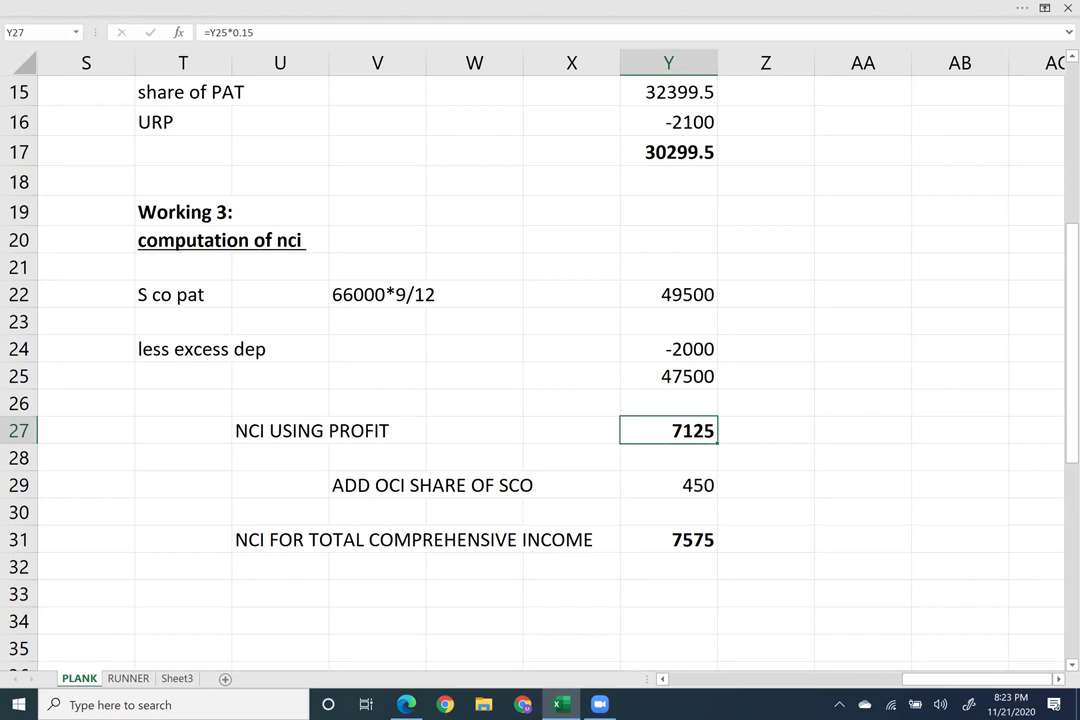
# Link the Profit total in I28, under Total profit attributable to, to the profit for the year with =J19, and make it bold.
pyautogui.click(668, 457)
pyautogui.click(668, 485)
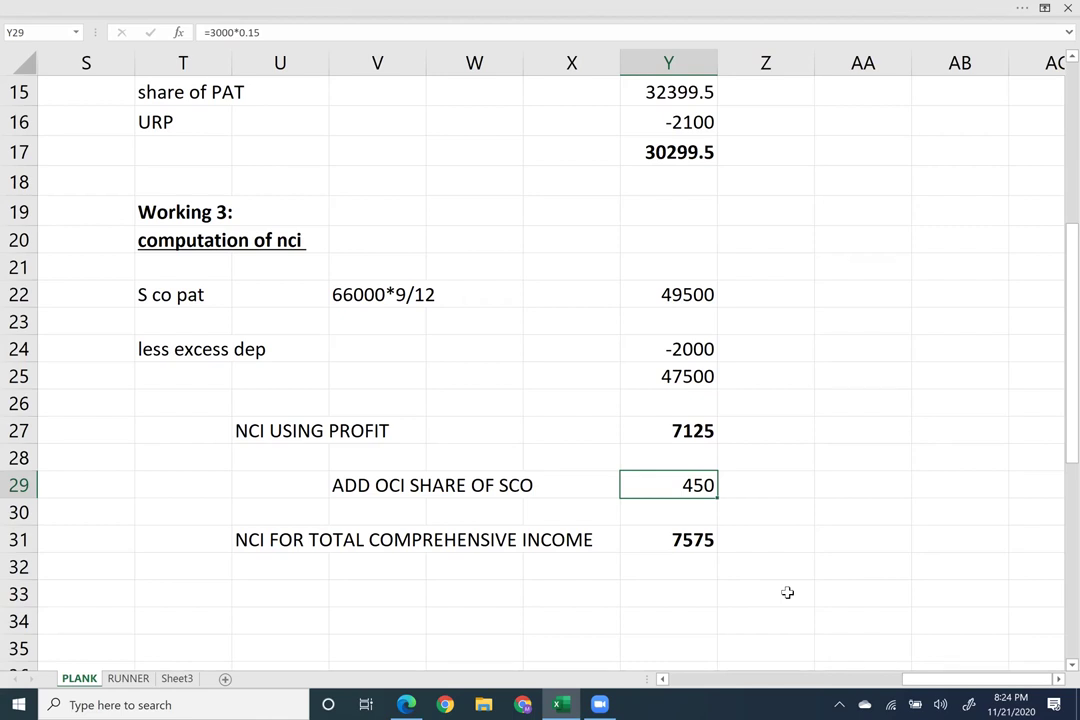
pyautogui.press('Left')
pyautogui.press('Left')
pyautogui.press('Left')
pyautogui.press('Left')
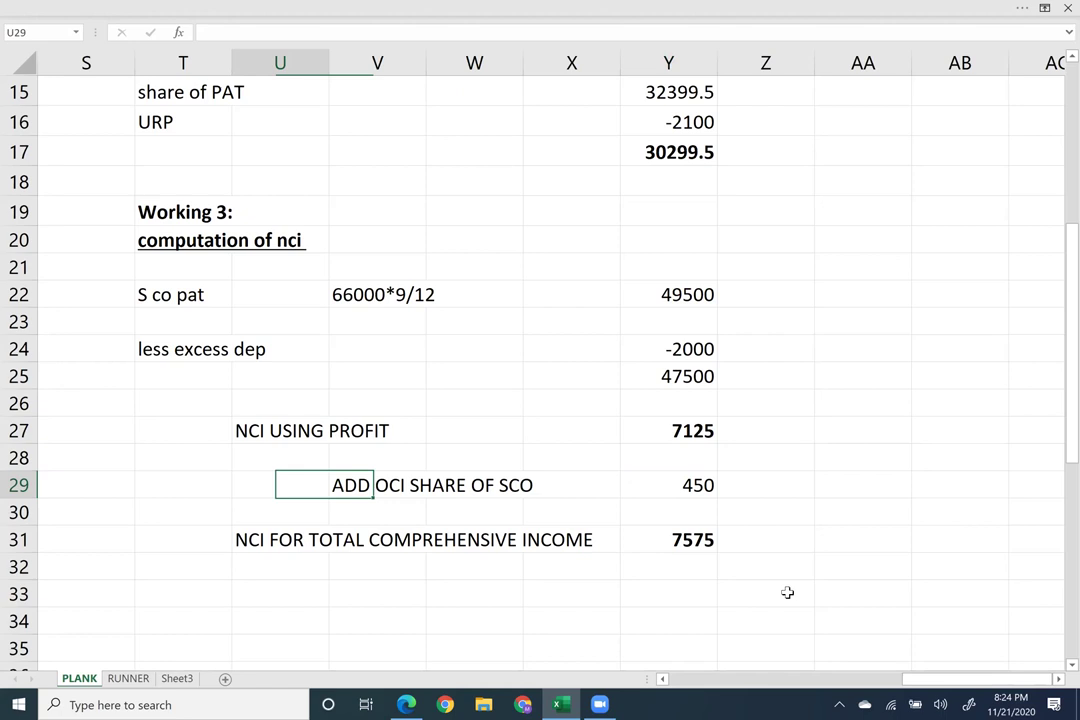
pyautogui.press('Home')
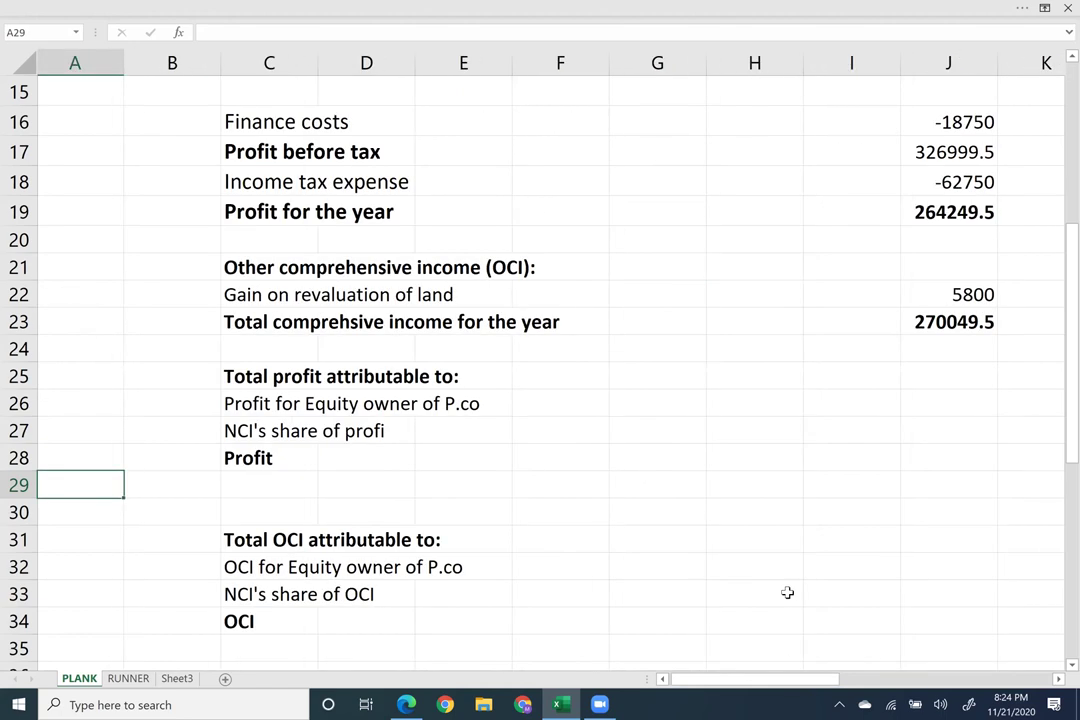
pyautogui.scroll(-1, 787, 592)
pyautogui.hscroll(1, 787, 592)
pyautogui.scroll(1, 787, 592)
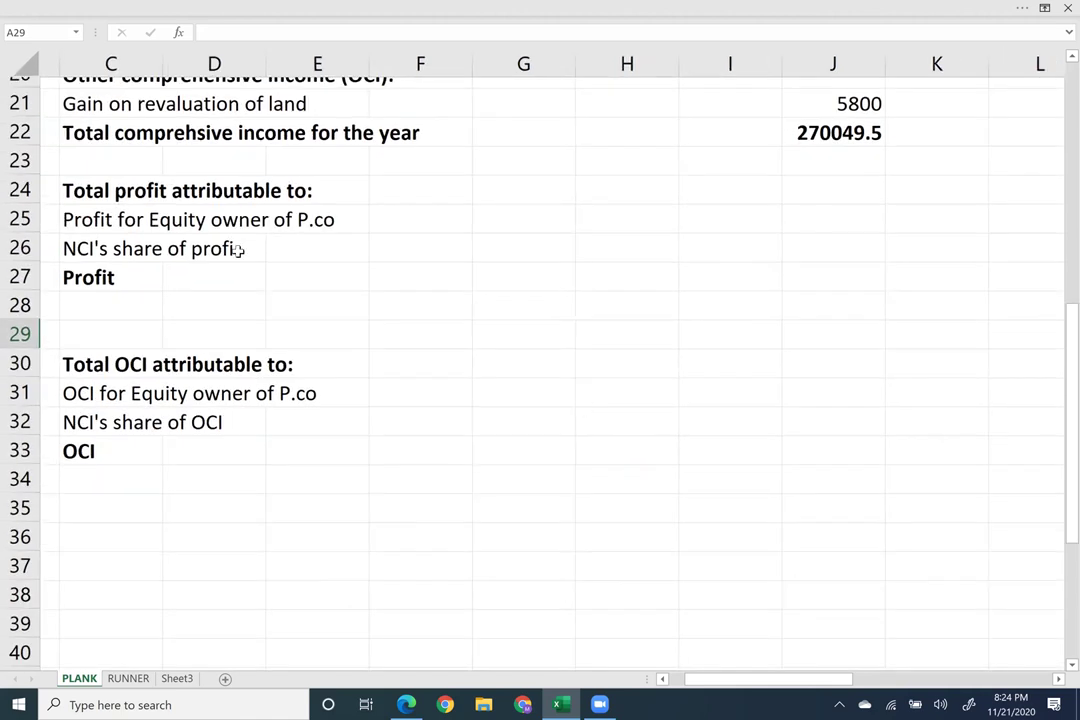
pyautogui.scroll(-1, 238, 251)
pyautogui.hscroll(1, 238, 251)
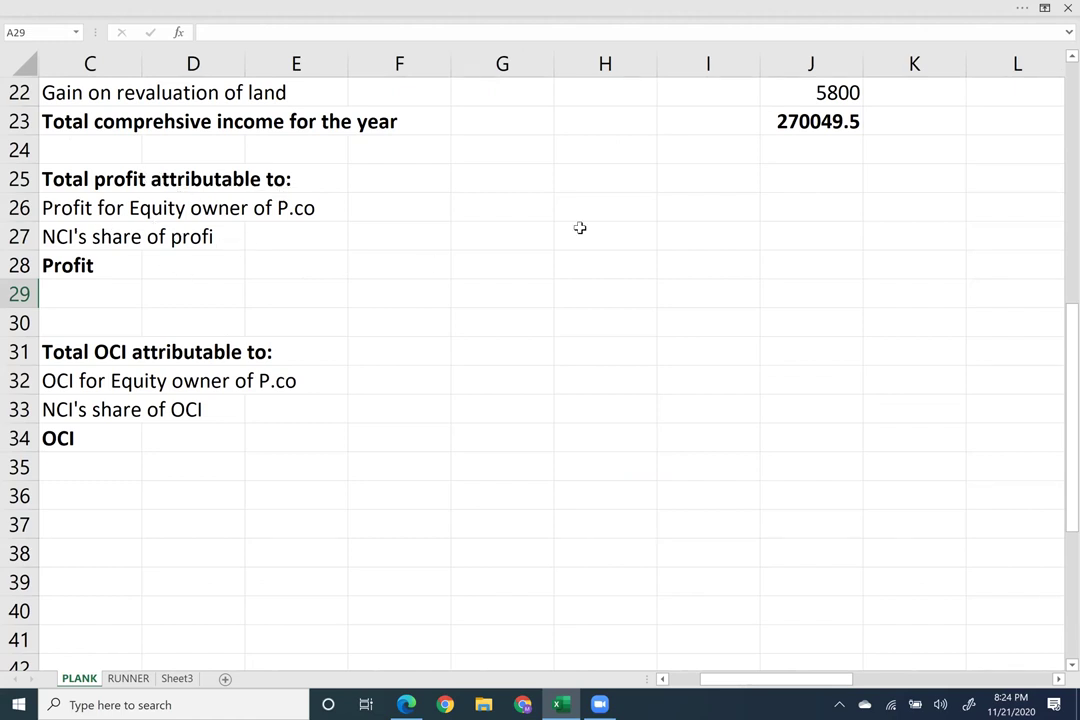
pyautogui.click(708, 270)
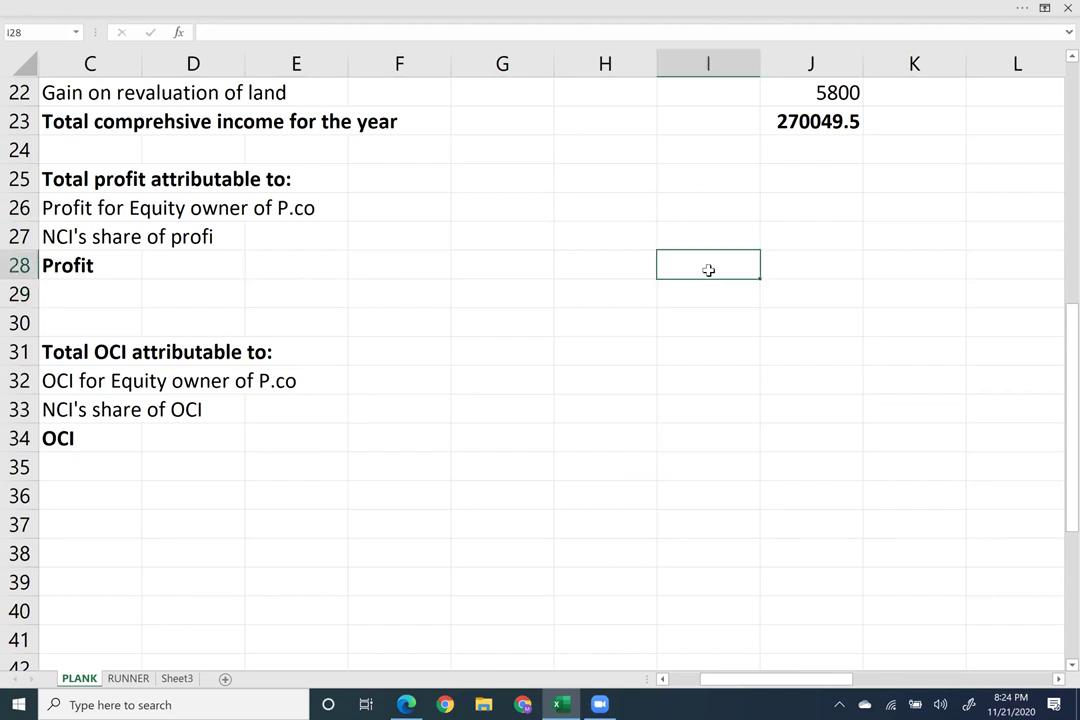
pyautogui.write('=')
pyautogui.press('Up')
pyautogui.press('Up')
pyautogui.press('Up')
pyautogui.press('Up')
pyautogui.press('Up')
pyautogui.press('Up')
pyautogui.press('Up')
pyautogui.press('Up')
pyautogui.press('Up')
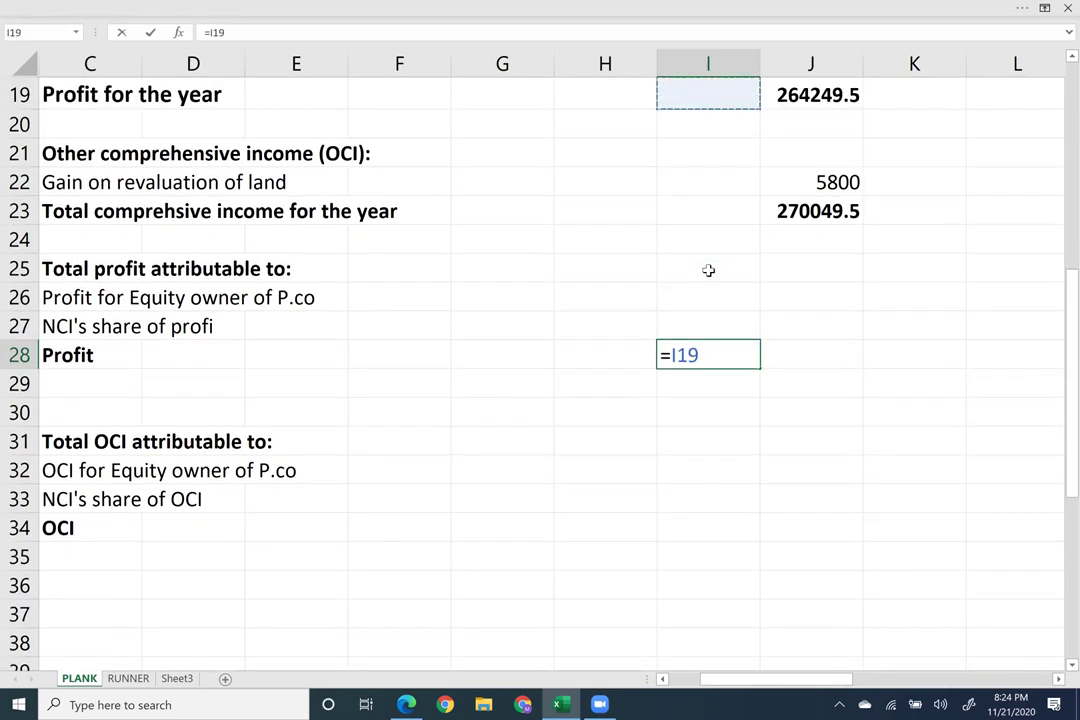
pyautogui.press('Right')
pyautogui.press('F2')
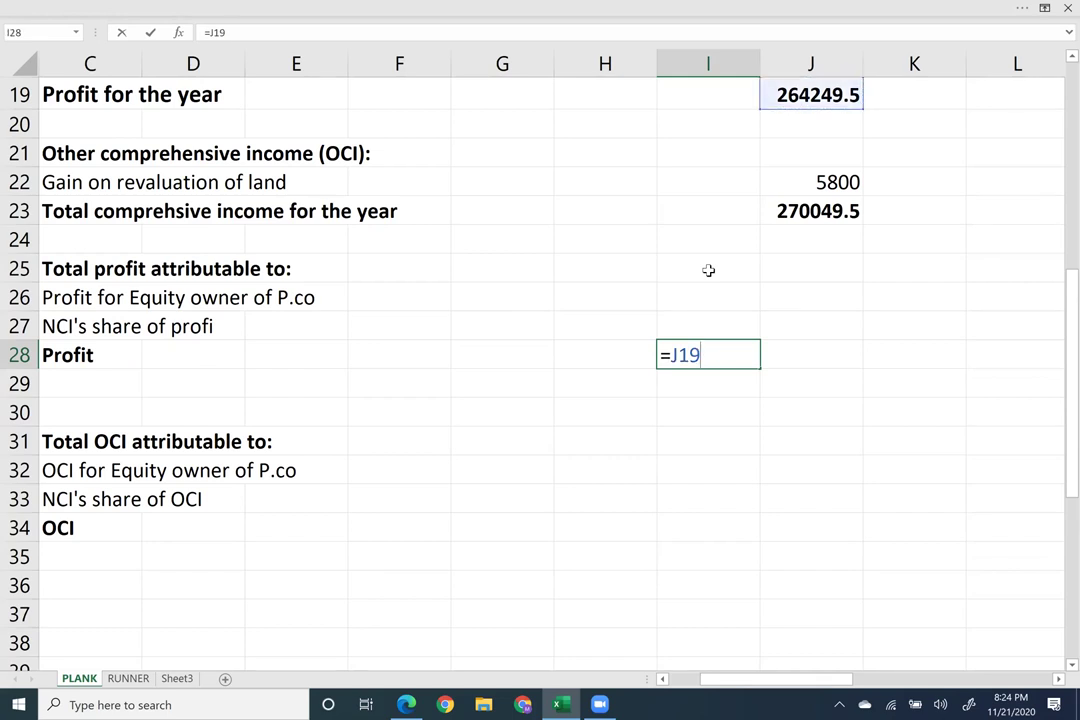
pyautogui.press('Return')
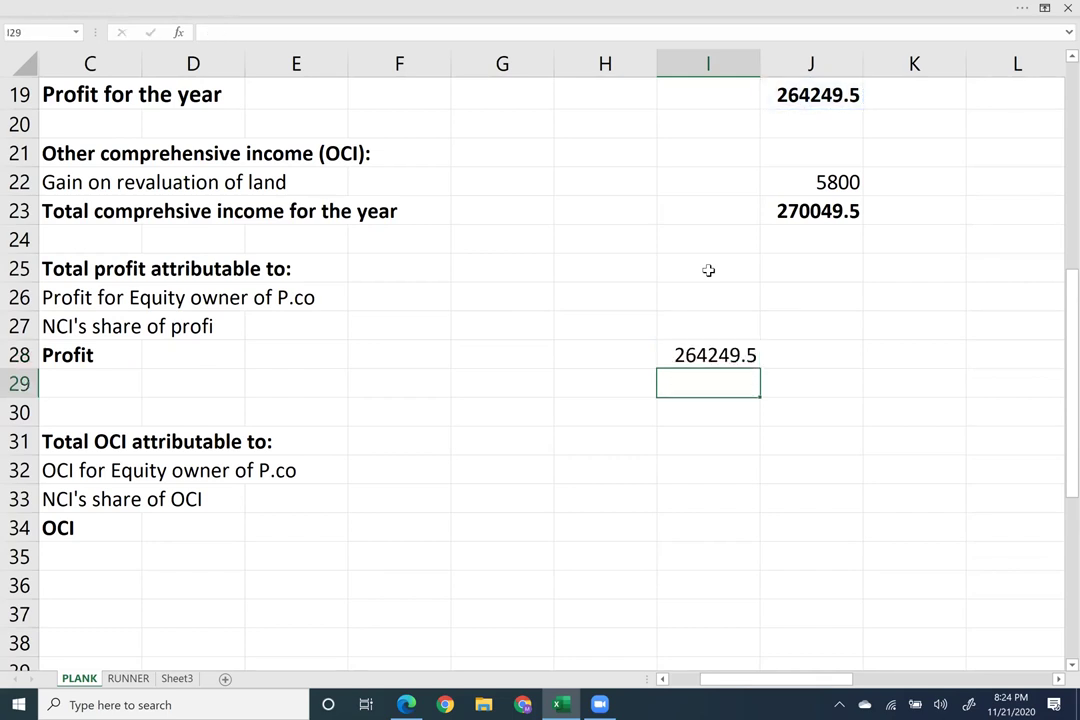
pyautogui.press('Up')
pyautogui.hotkey('ctrl', 'b')
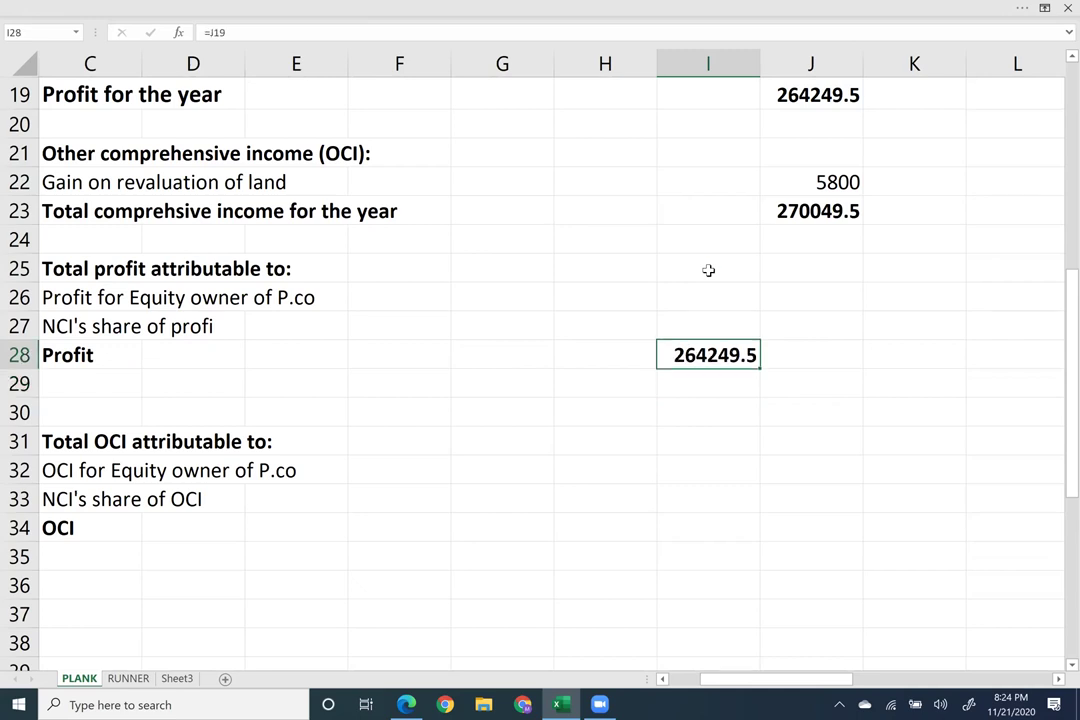
# Link the NCI's share of profit in I27 to Working 3's NCI using profit with =Y27.
pyautogui.press('Up')
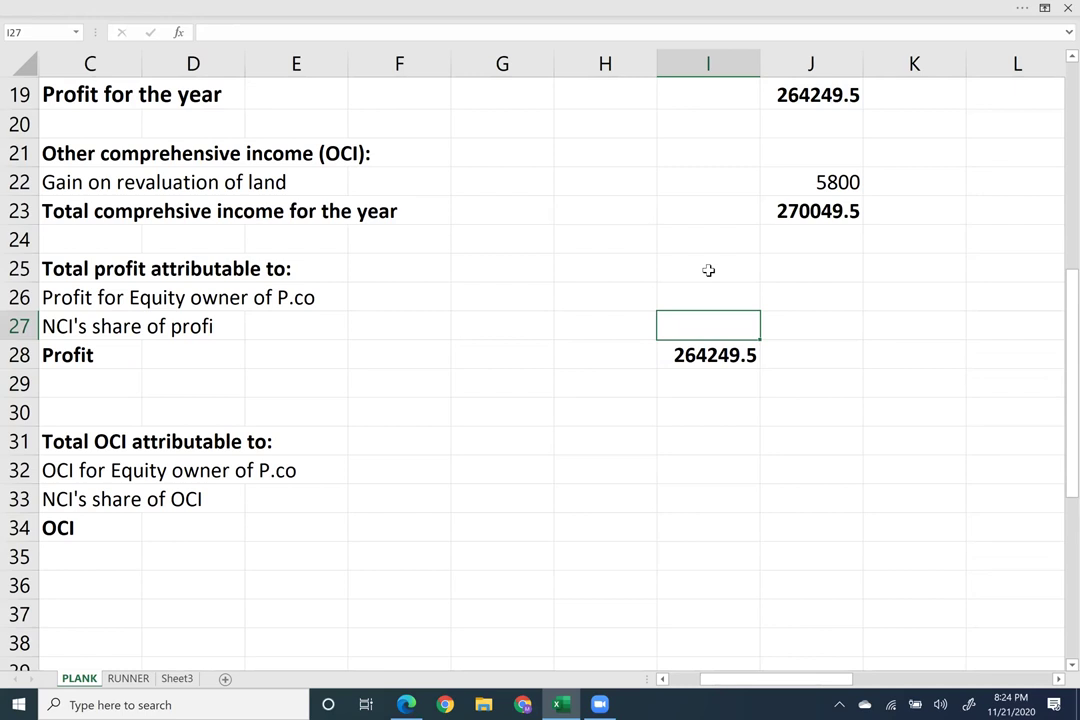
pyautogui.write('=')
pyautogui.press('Right')
pyautogui.press('Right')
pyautogui.press('Right')
pyautogui.press('Right')
pyautogui.press('Right')
pyautogui.press('Right')
pyautogui.press('Right')
pyautogui.press('Right')
pyautogui.press('Right')
pyautogui.press('Right')
pyautogui.press('Right')
pyautogui.press('Right')
pyautogui.press('Right')
pyautogui.press('Right')
pyautogui.press('Right')
pyautogui.press('Right')
pyautogui.press('Right')
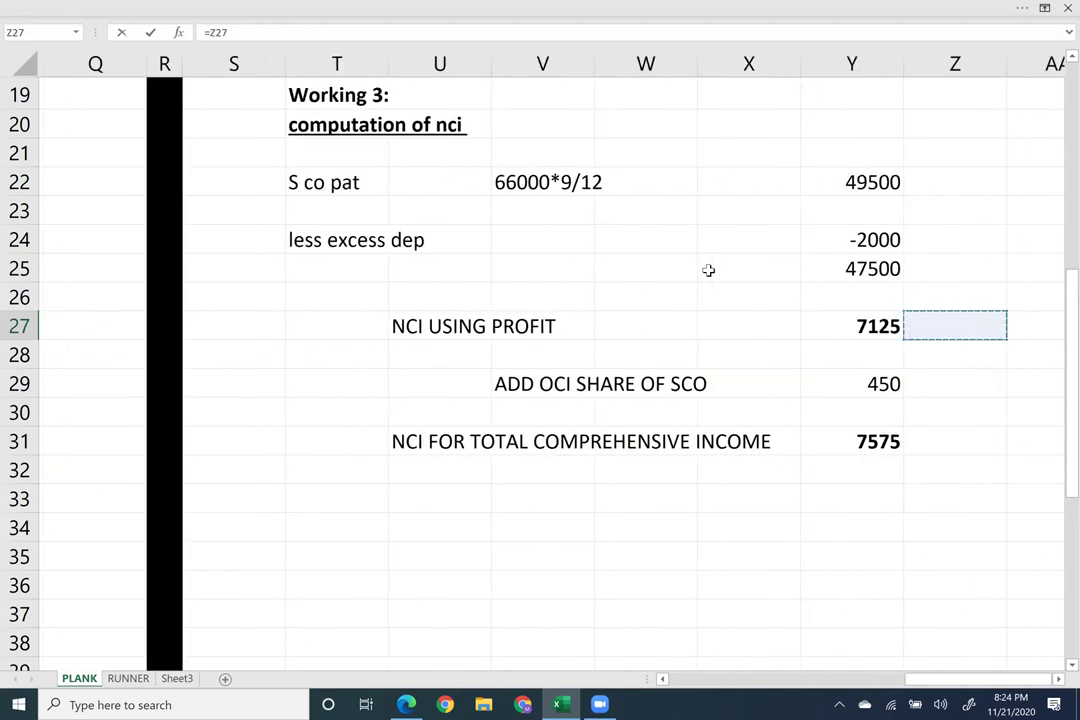
pyautogui.press('Left')
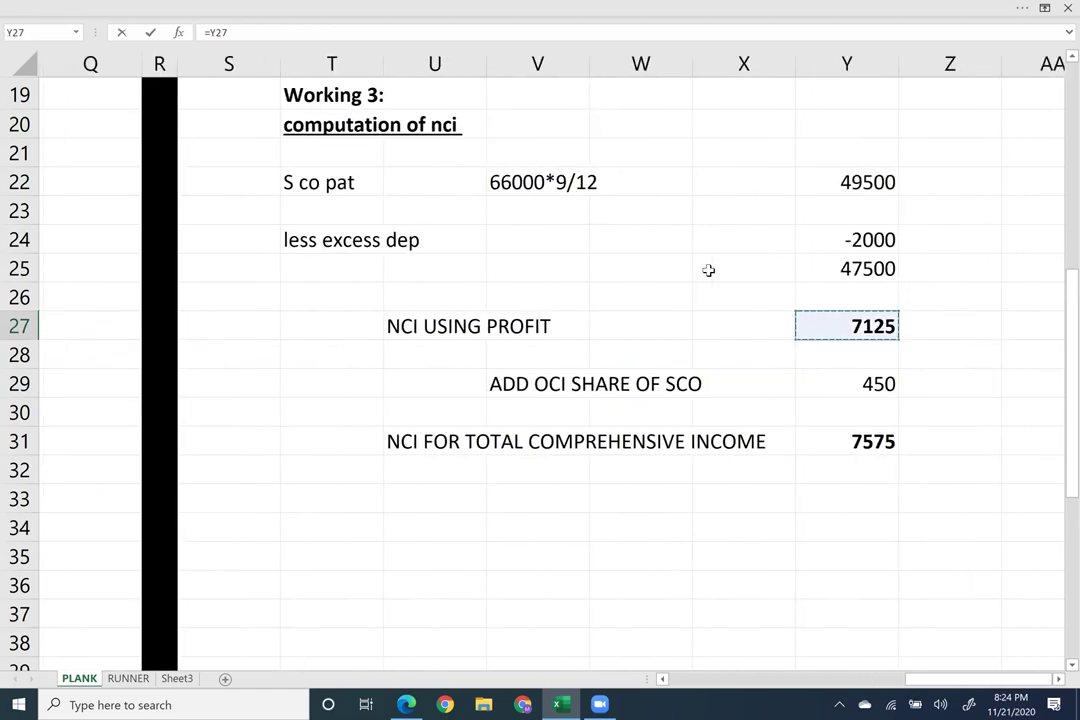
pyautogui.press('Return')
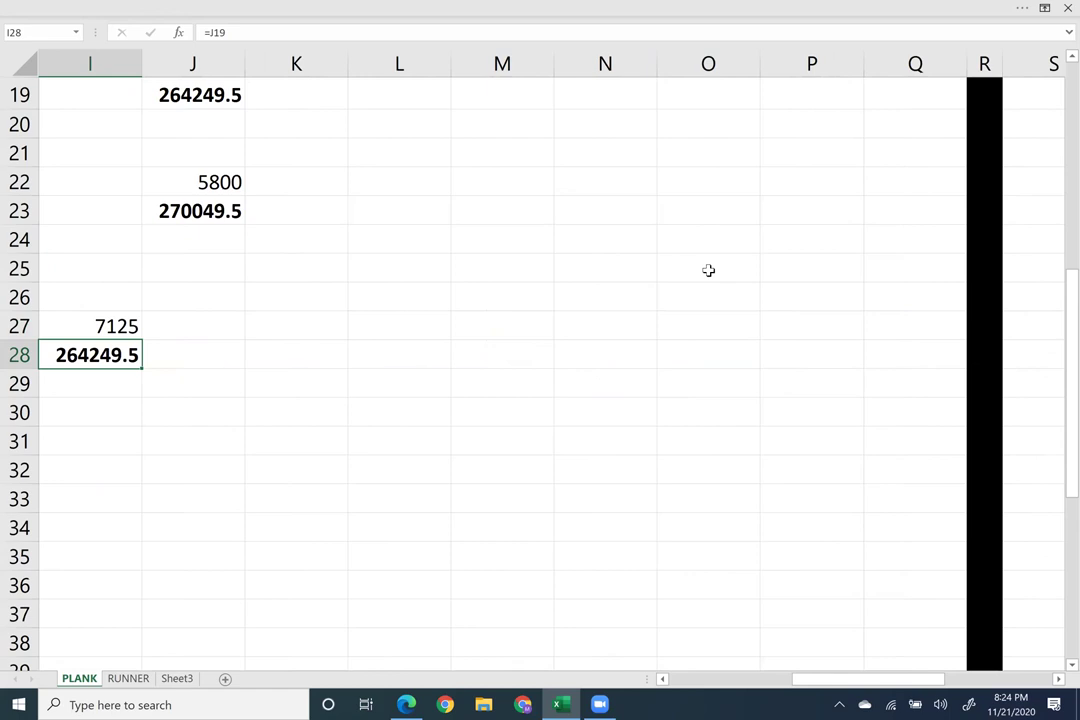
# Calculate the profit for equity owners of P.co in I26 as =I28-I27 and make it bold.
pyautogui.hscroll(-6, 708, 270)
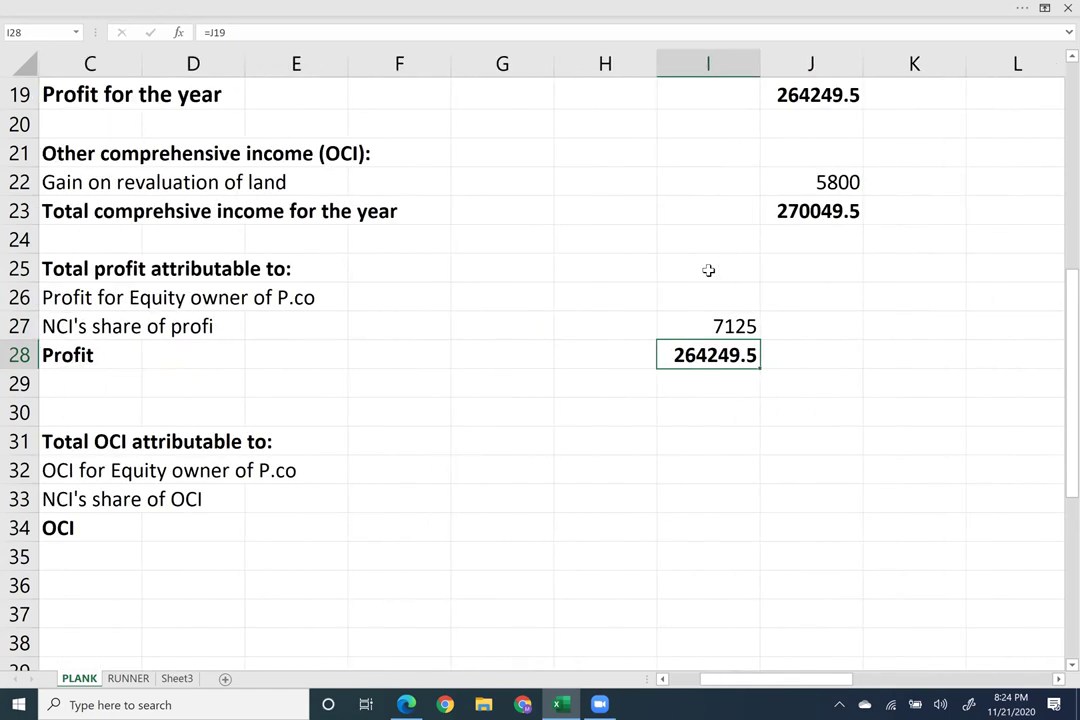
pyautogui.press('Up')
pyautogui.press('Up')
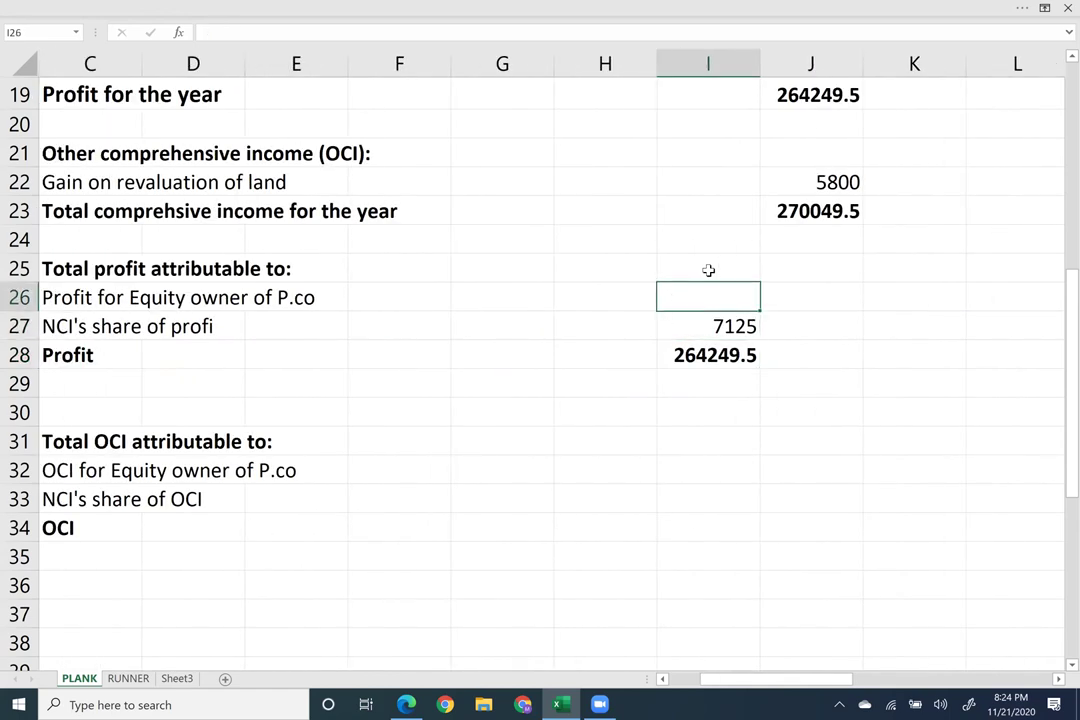
pyautogui.write('=')
pyautogui.press('Down')
pyautogui.press('Down')
pyautogui.write('-')
pyautogui.press('Down')
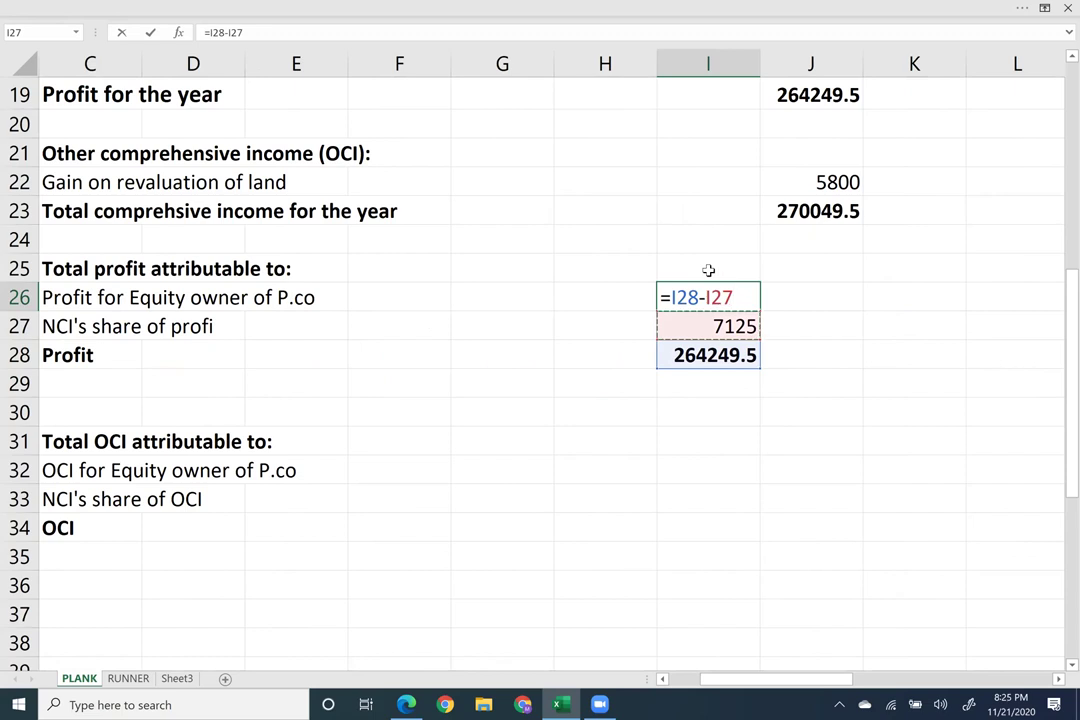
pyautogui.press('Return')
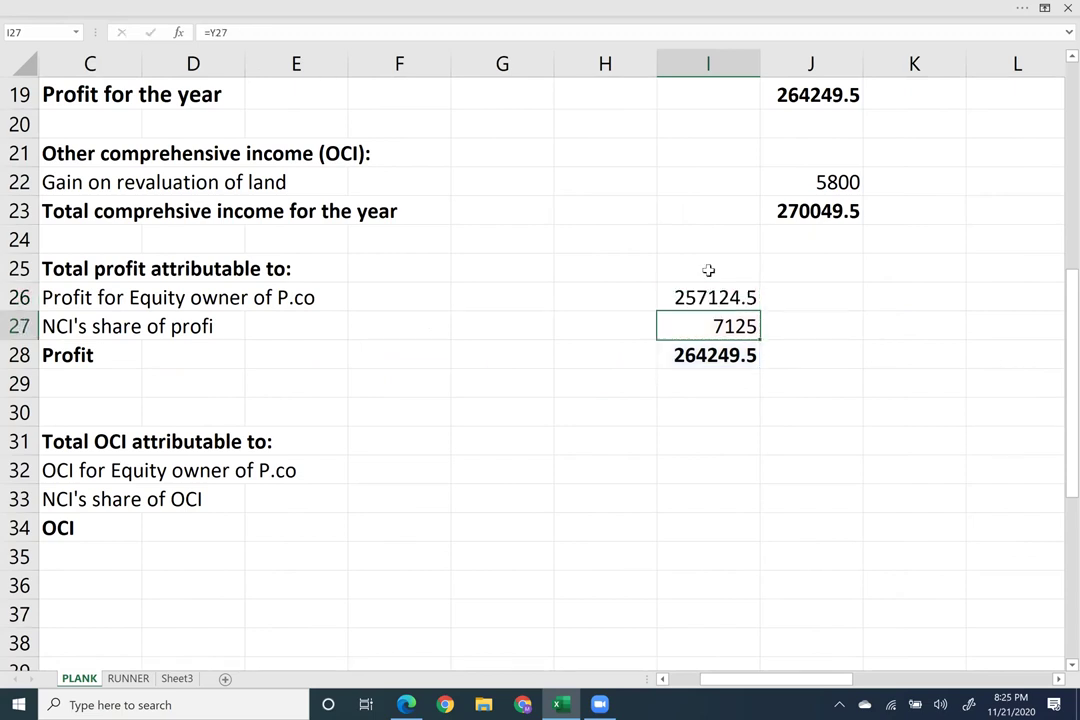
pyautogui.press('Up')
pyautogui.hotkey('ctrl', 'b')
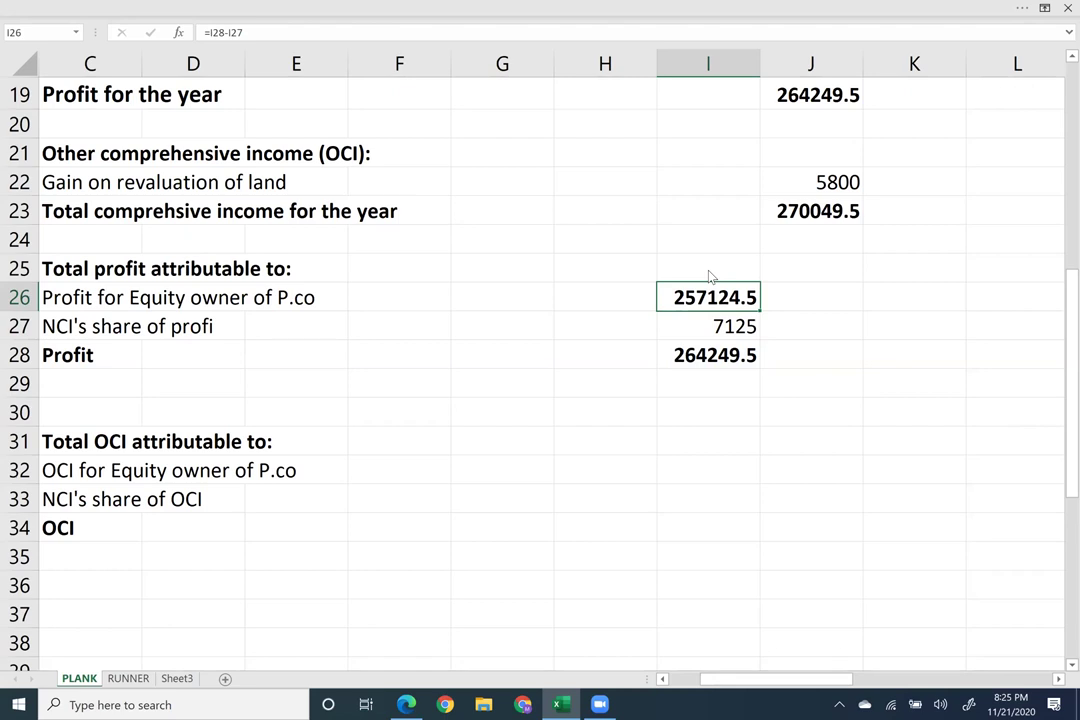
# Replace the OCI label in C34 with a bold TOTAL COMP INCOME.
pyautogui.press('Down')
pyautogui.press('Down')
pyautogui.press('Down')
pyautogui.press('Down')
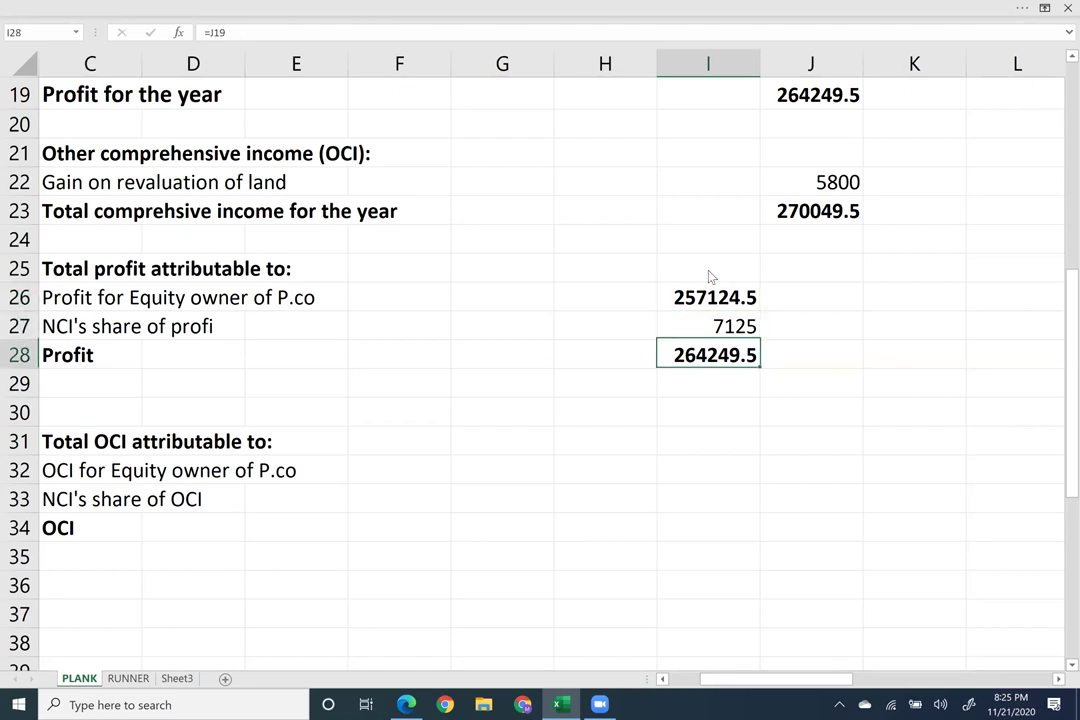
pyautogui.press('Down')
pyautogui.press('Down')
pyautogui.press('Down')
pyautogui.press('Down')
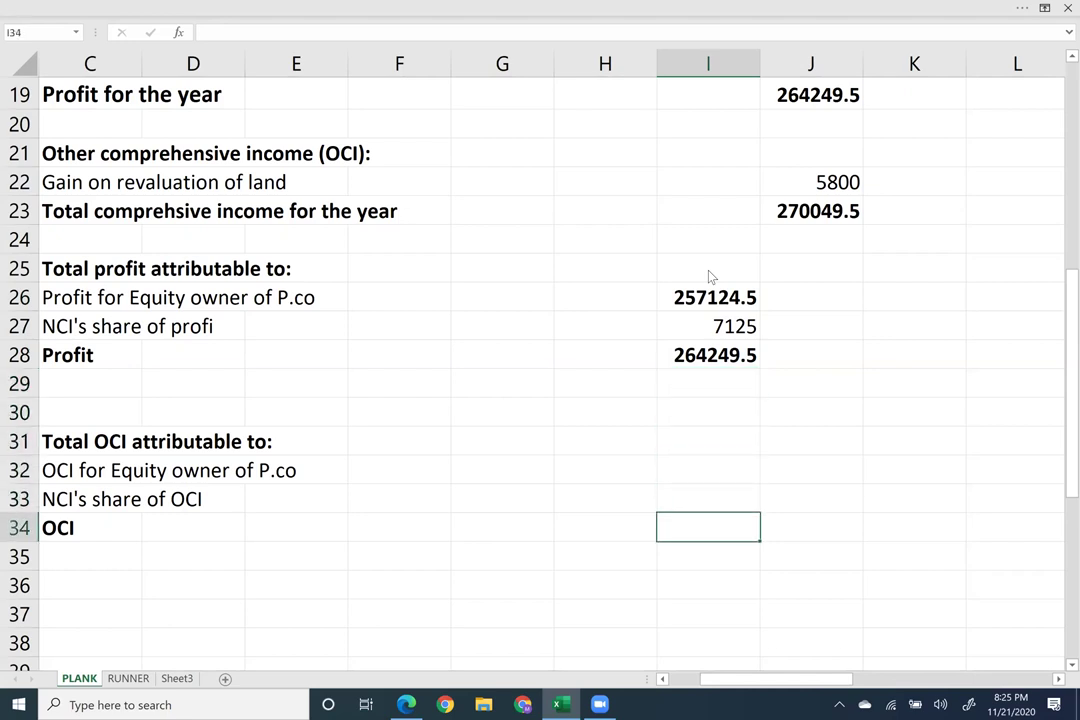
pyautogui.press('Left')
pyautogui.press('Left')
pyautogui.press('Left')
pyautogui.press('Left')
pyautogui.press('Left')
pyautogui.press('Left')
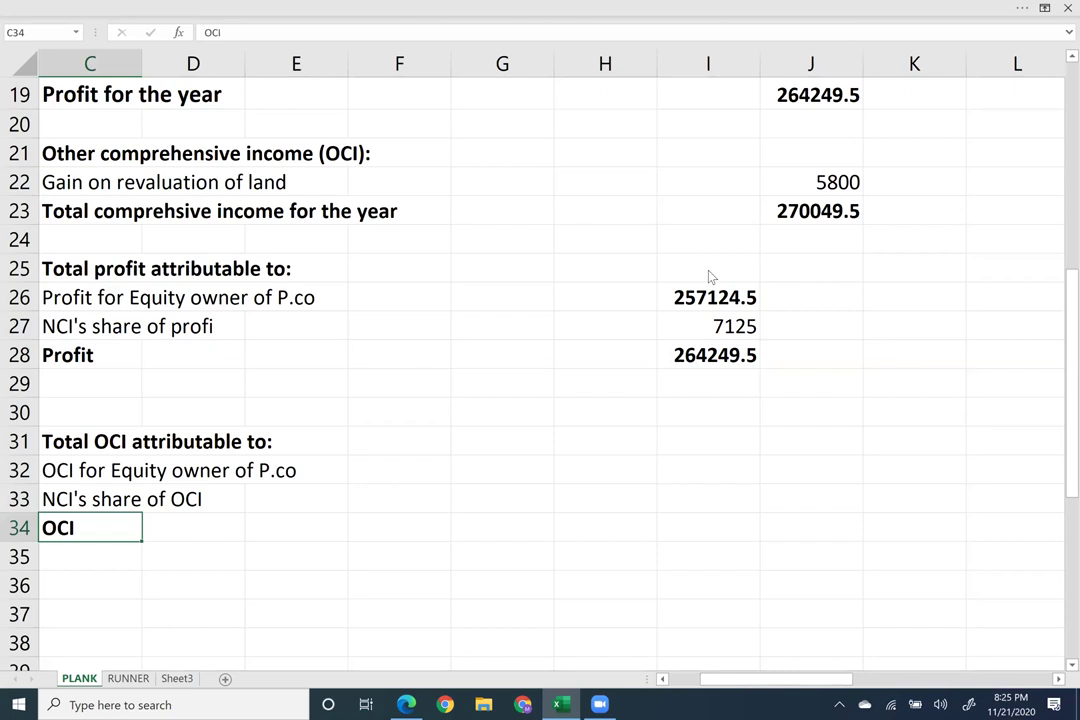
pyautogui.press('BackSpace')
pyautogui.write('TOTAL COMP I')
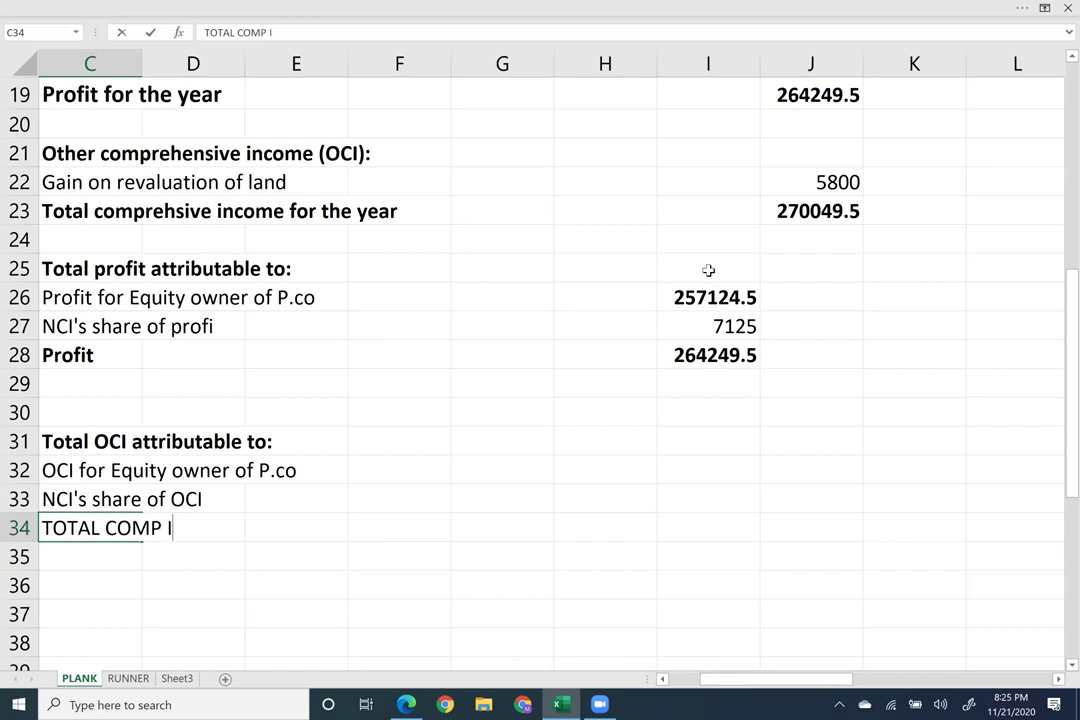
pyautogui.write('NCOMD')
pyautogui.press('BackSpace')
pyautogui.write('E')
pyautogui.hotkey('ctrl', 'b')
# Link the TOTAL COMP INCOME amount in I34 to the total comprehensive income for the year with =J23, and make it bold.
pyautogui.press('Right')
pyautogui.press('Right')
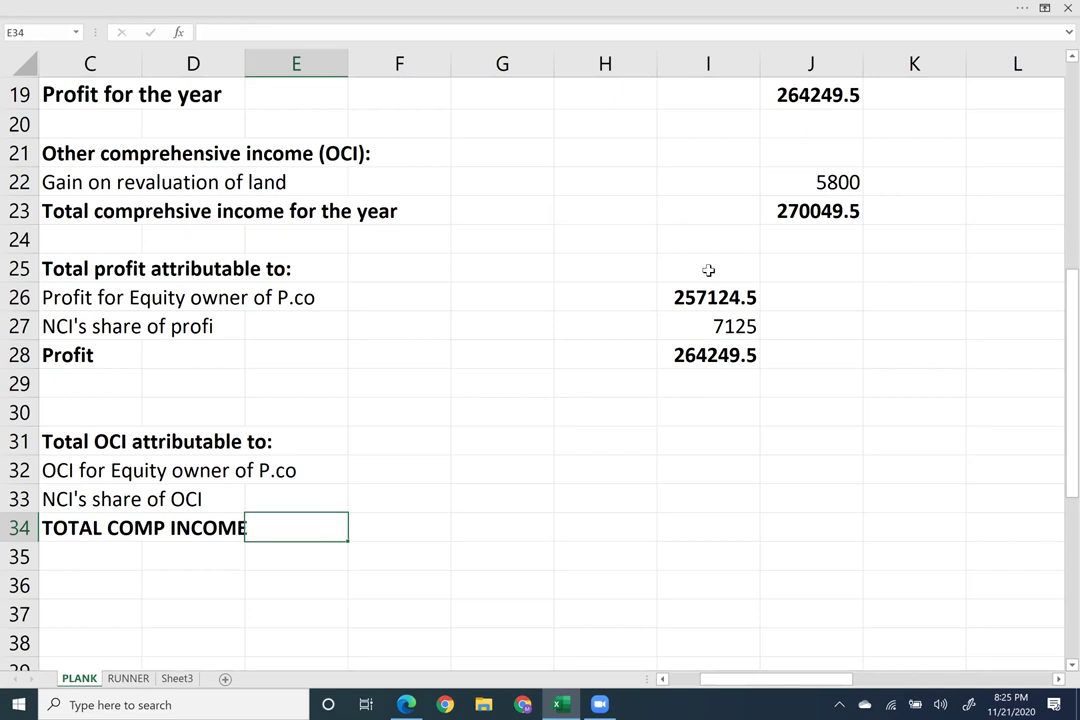
pyautogui.press('Right')
pyautogui.press('Right')
pyautogui.press('Right')
pyautogui.press('Right')
pyautogui.write('=')
pyautogui.press('Up')
pyautogui.press('Up')
pyautogui.press('Up')
pyautogui.press('Up')
pyautogui.press('Up')
pyautogui.press('Up')
pyautogui.press('Up')
pyautogui.press('Up')
pyautogui.press('Up')
pyautogui.press('Up')
pyautogui.press('Up')
pyautogui.press('Right')
pyautogui.press('Right')
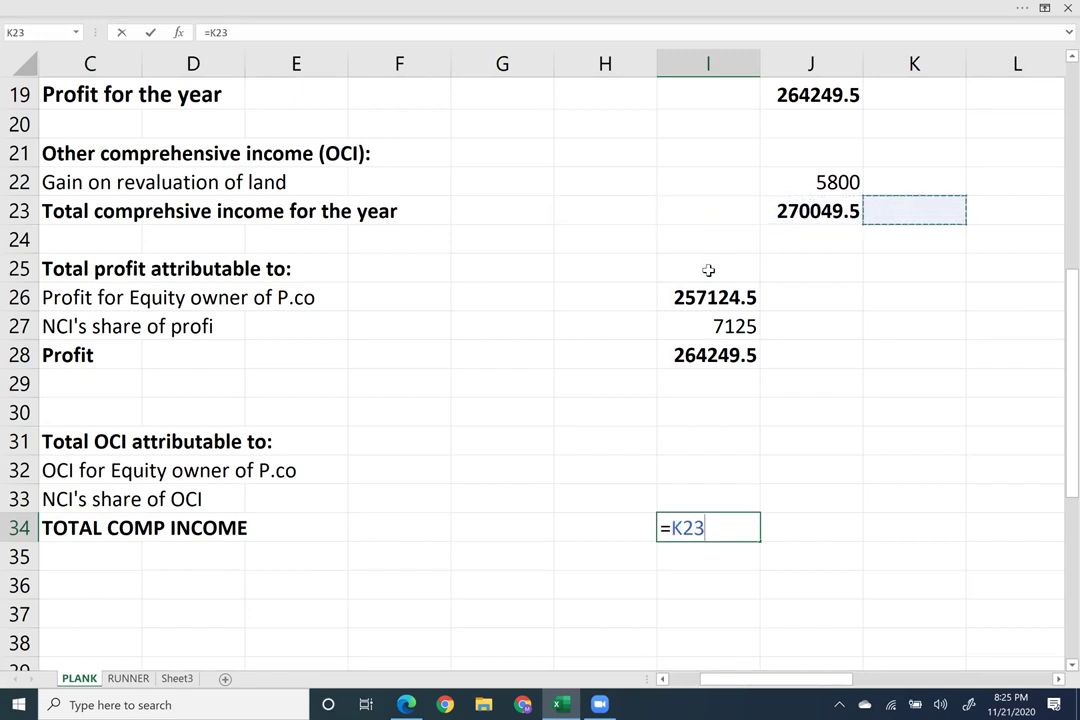
pyautogui.press('Left')
pyautogui.press('Return')
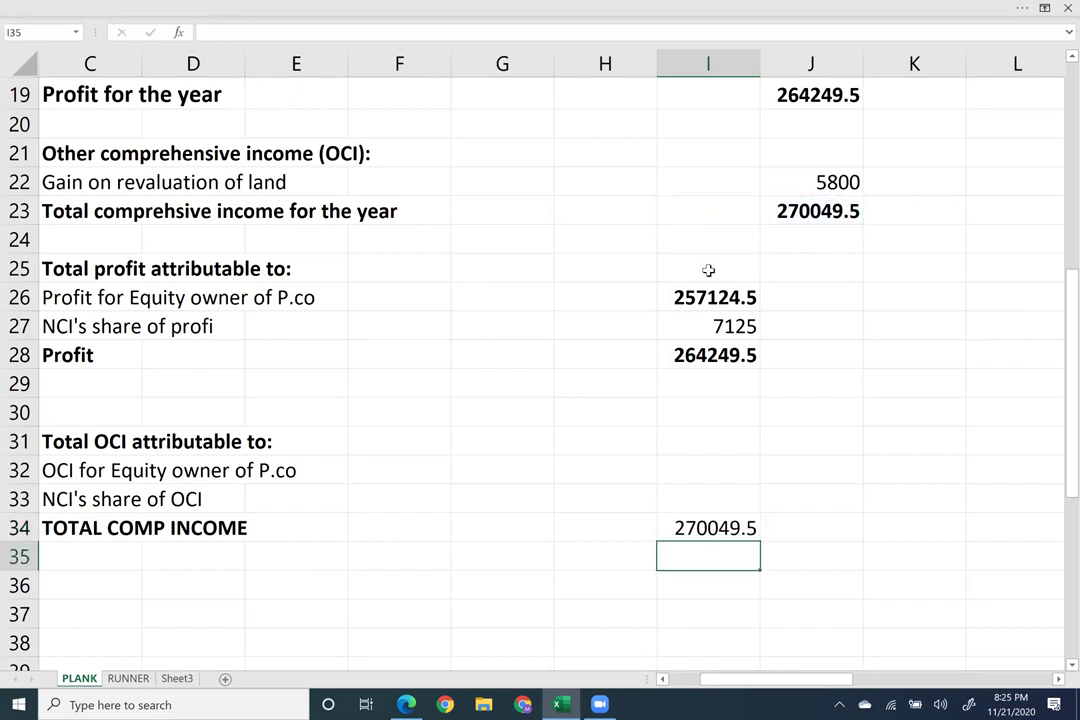
pyautogui.press('Up')
pyautogui.hotkey('ctrl', 'b')
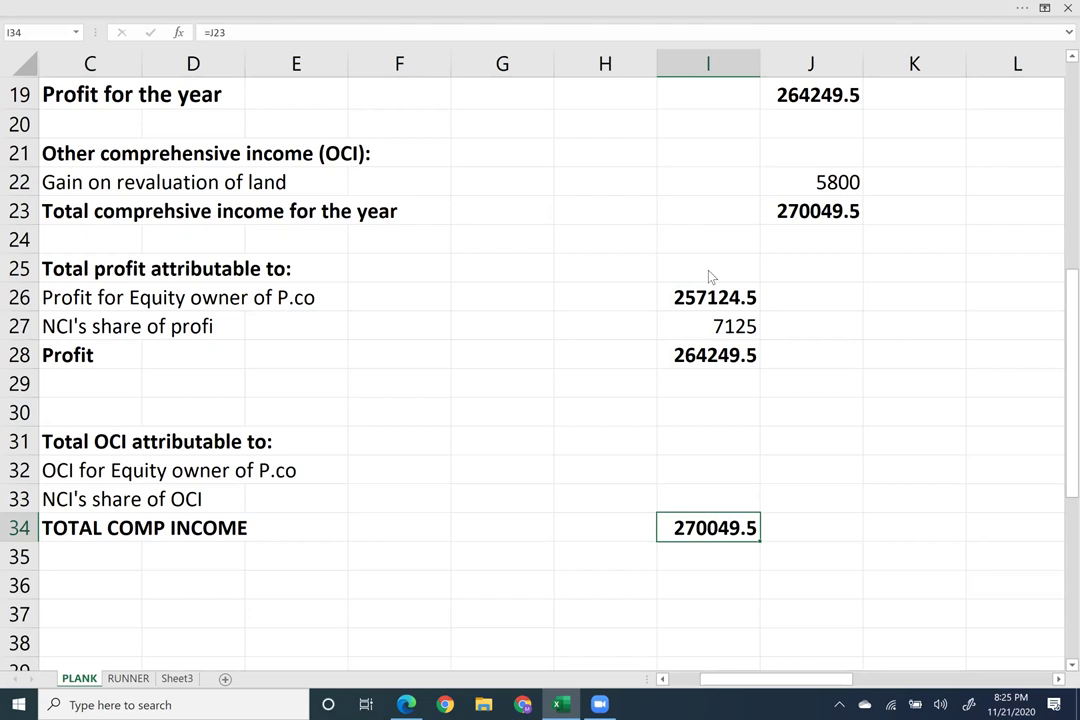
# Link the NCI's share of OCI in I33 to Working 3's NCI for total comprehensive income with =Y31.
pyautogui.press('Up')
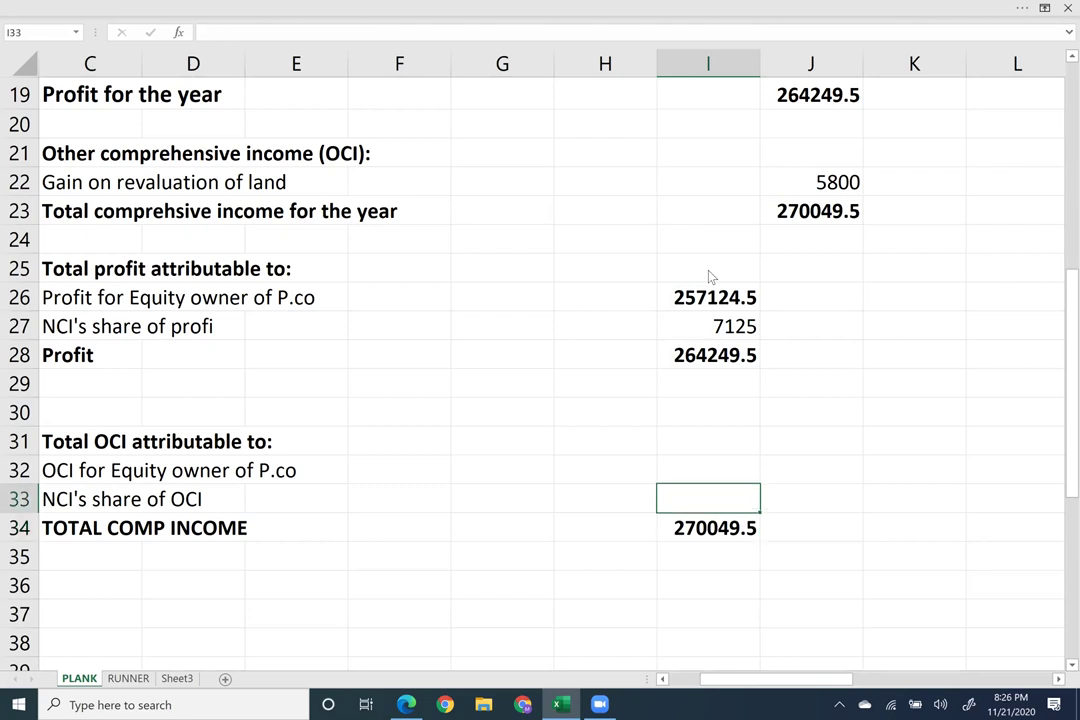
pyautogui.write('=')
pyautogui.press('Right')
pyautogui.press('Right')
pyautogui.press('Right')
pyautogui.press('Right')
pyautogui.press('Right')
pyautogui.press('Right')
pyautogui.press('Right')
pyautogui.press('Right')
pyautogui.press('Right')
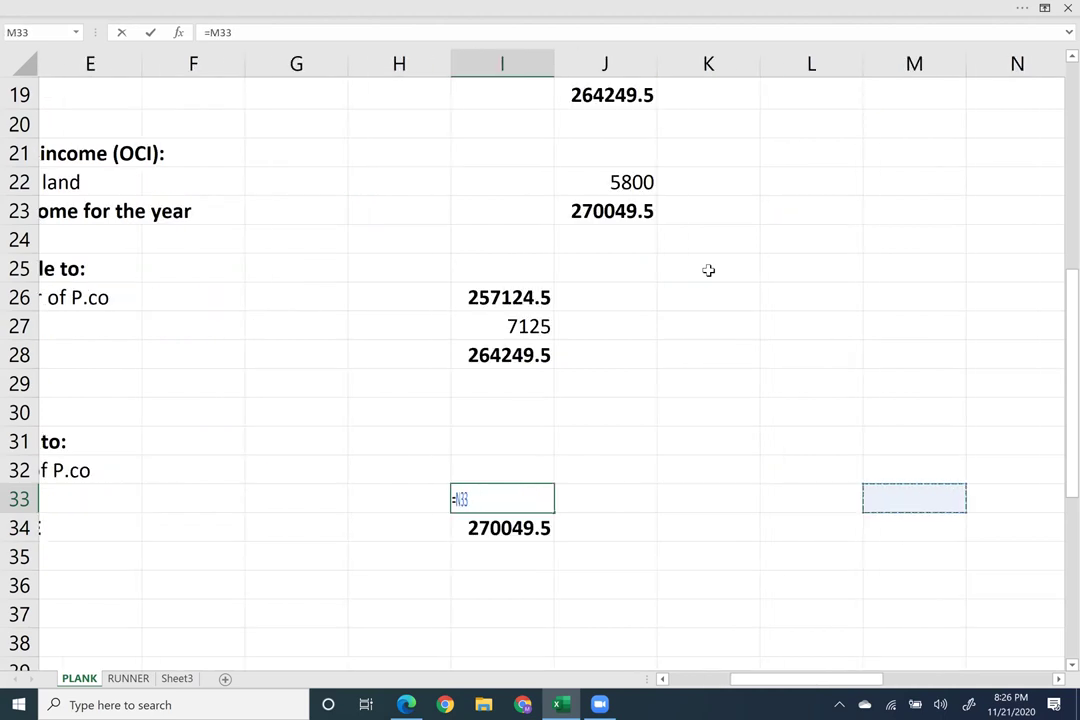
pyautogui.press('Right')
pyautogui.press('Right')
pyautogui.press('Right')
pyautogui.press('Right')
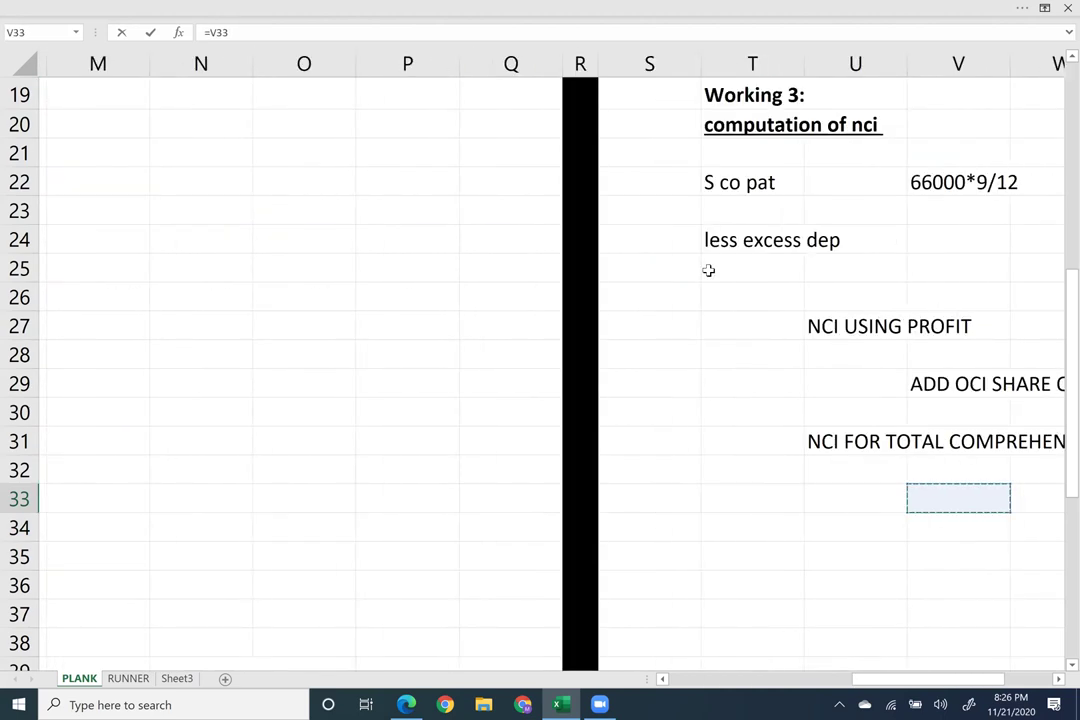
pyautogui.press('Right')
pyautogui.press('Right')
pyautogui.press('Right')
pyautogui.press('Right')
pyautogui.press('Right')
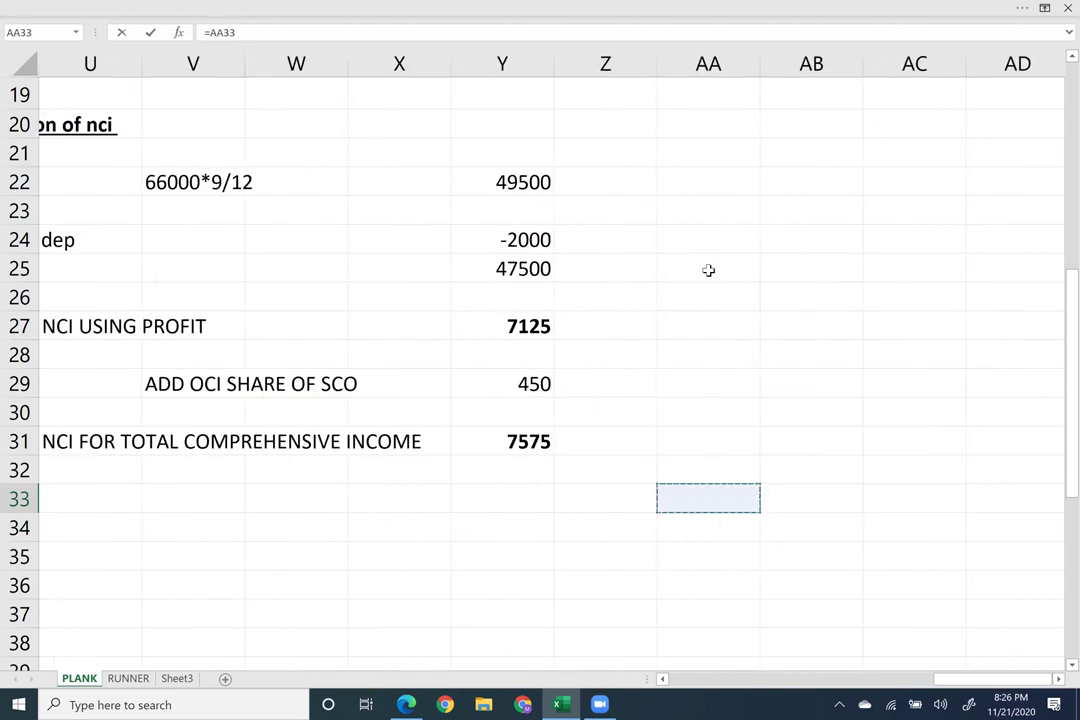
pyautogui.press('Left')
pyautogui.press('Left')
pyautogui.press('Up')
pyautogui.press('Up')
pyautogui.press('Up')
pyautogui.press('Down')
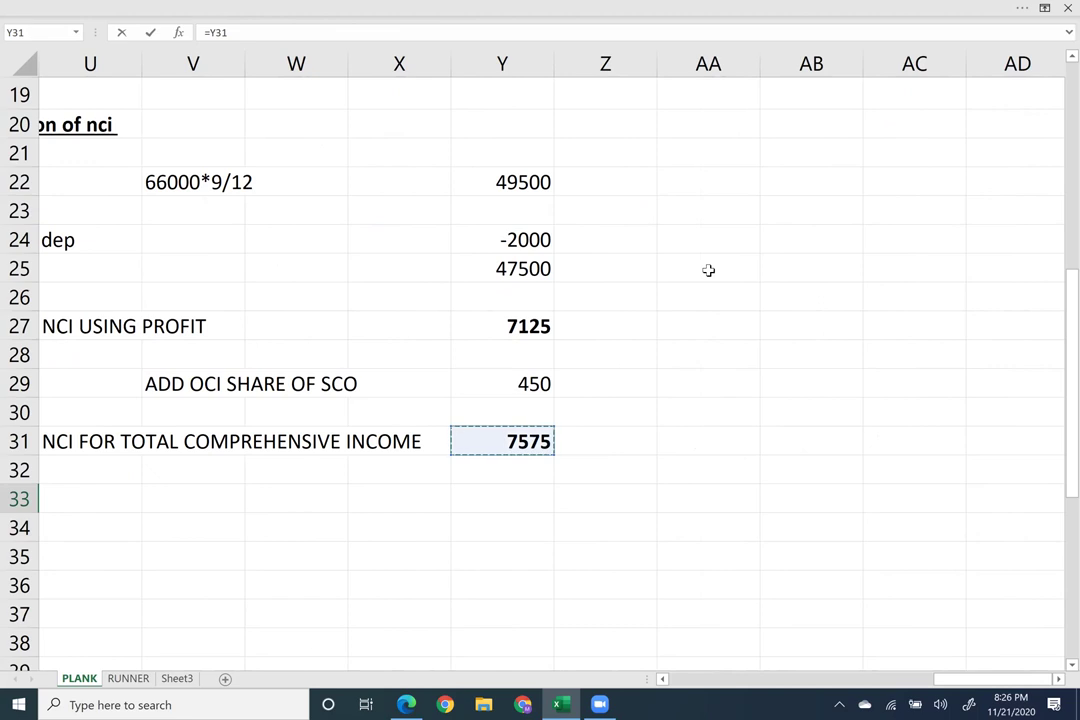
pyautogui.press('Return')
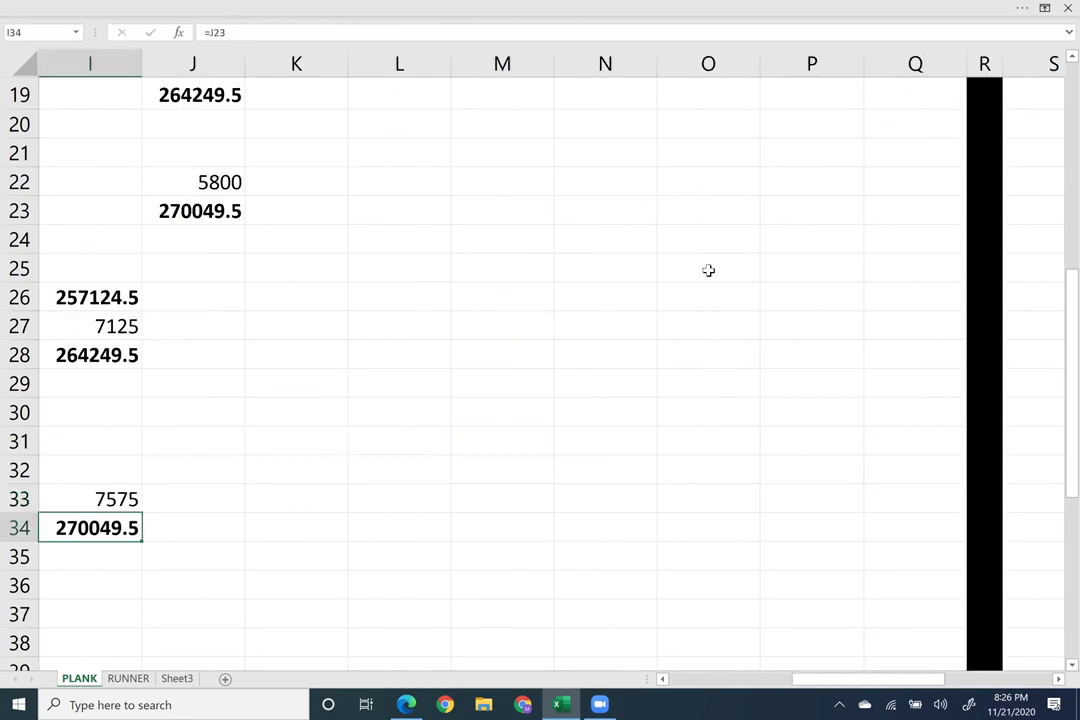
# Calculate the OCI for equity owners of P.co in I32 as =I34-I33 and make it bold.
pyautogui.hscroll(-6, 708, 270)
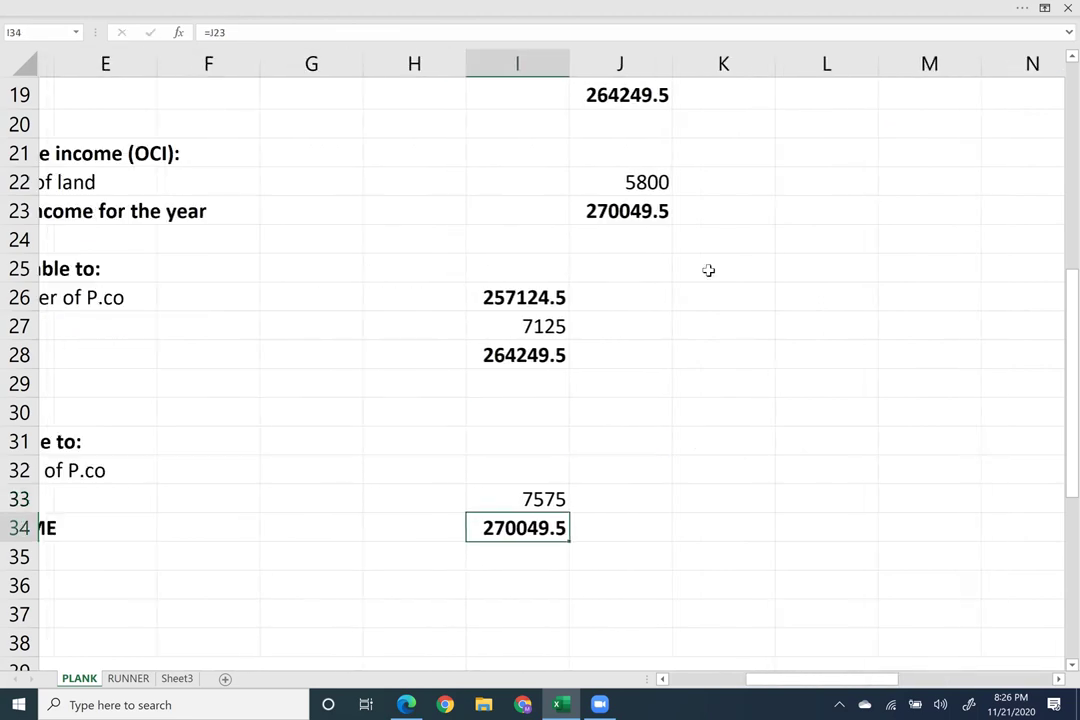
pyautogui.hscroll(-1, 708, 270)
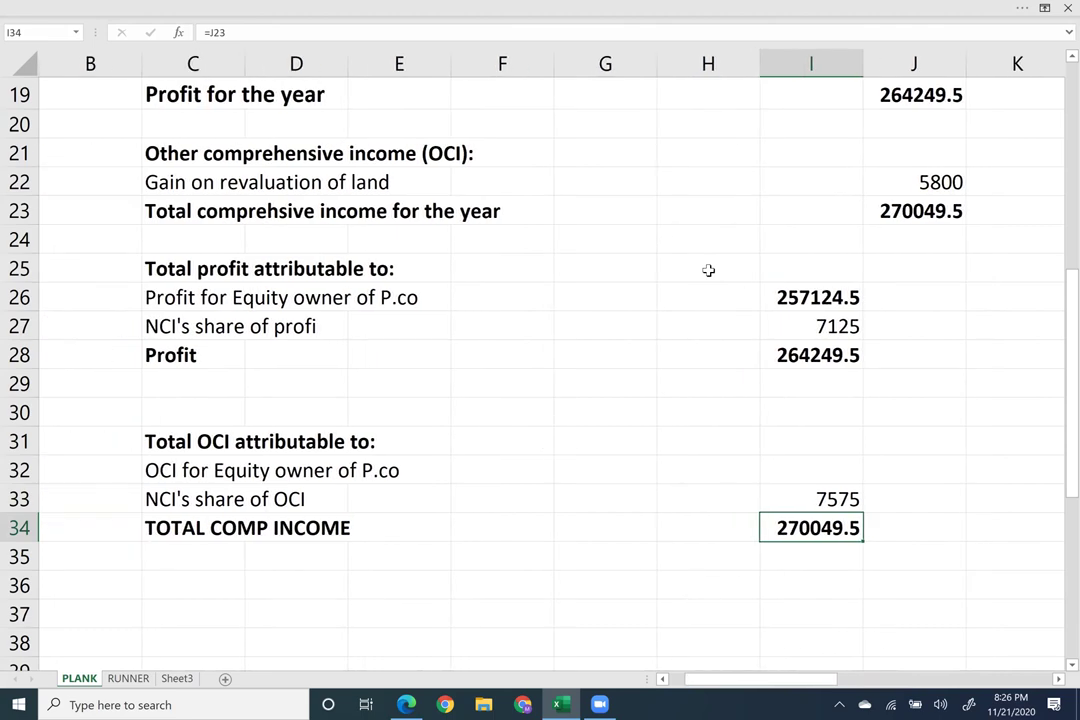
pyautogui.hscroll(1, 708, 270)
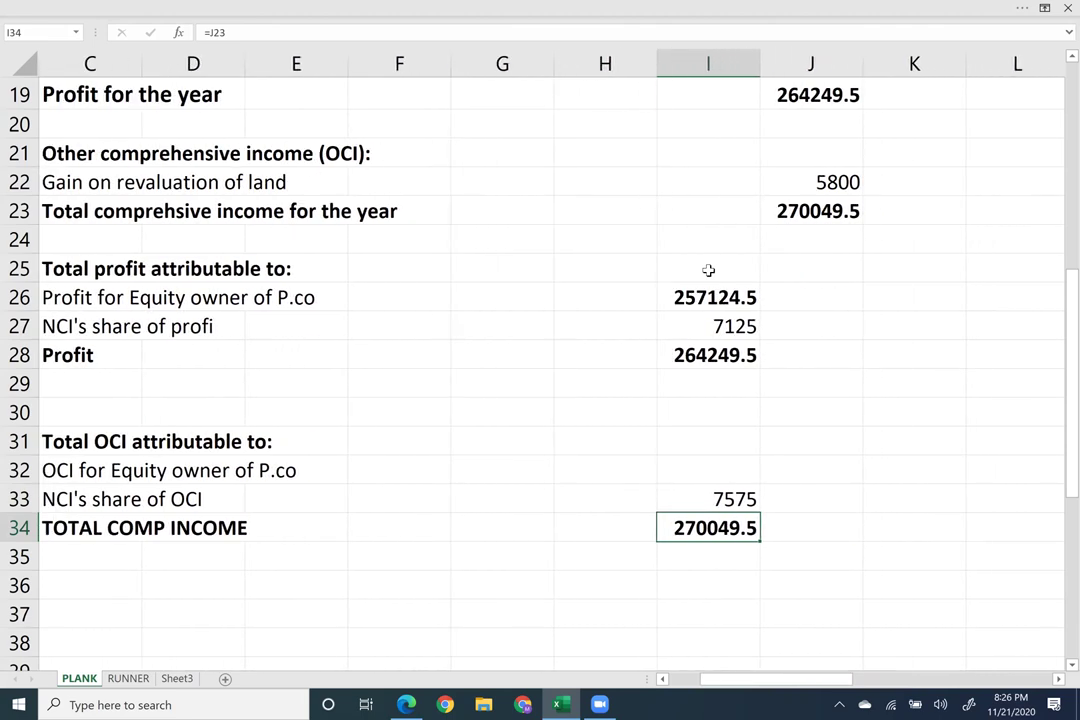
pyautogui.press('Up')
pyautogui.press('Up')
pyautogui.write('=')
pyautogui.press('Down')
pyautogui.press('Down')
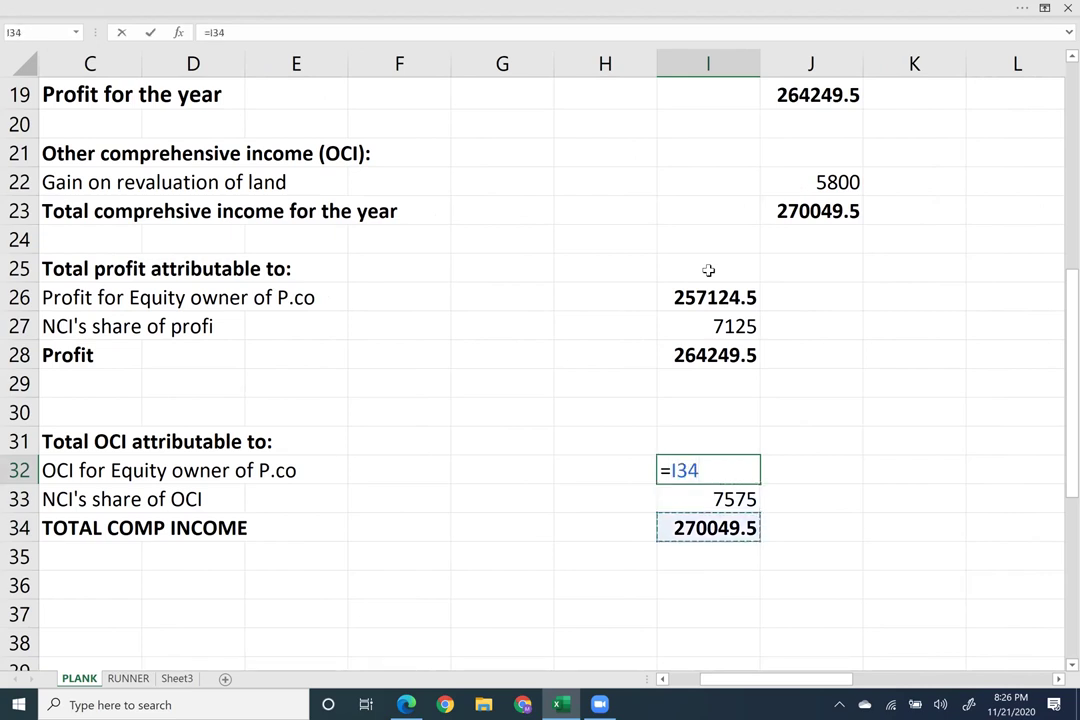
pyautogui.write('-')
pyautogui.press('Down')
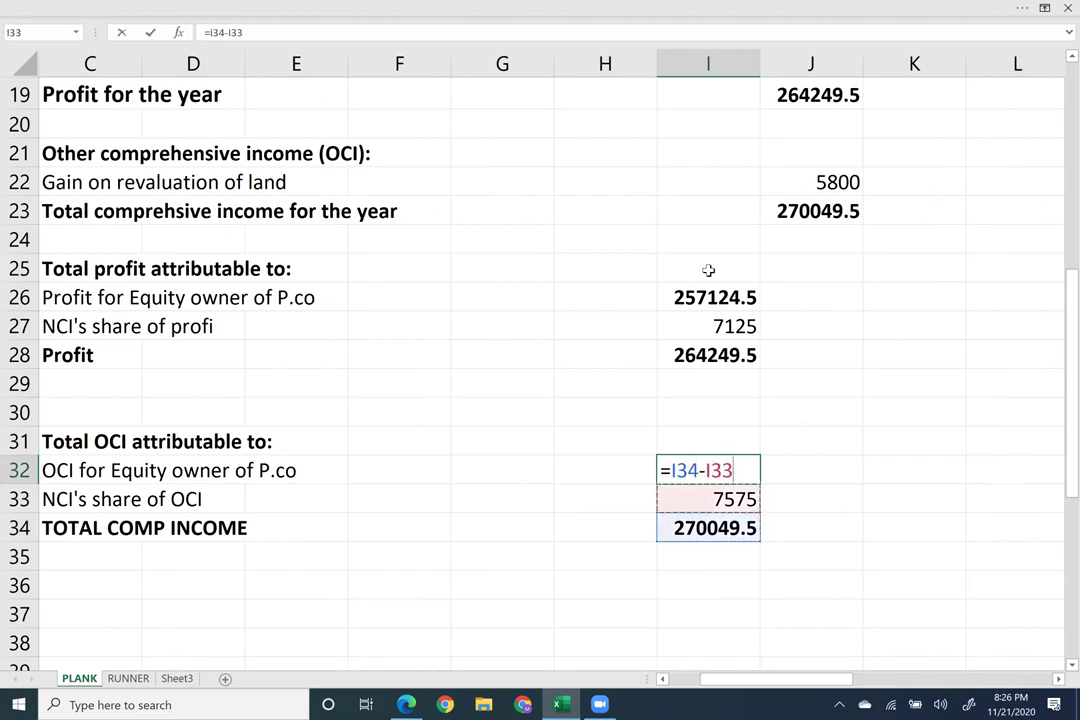
pyautogui.press('Return')
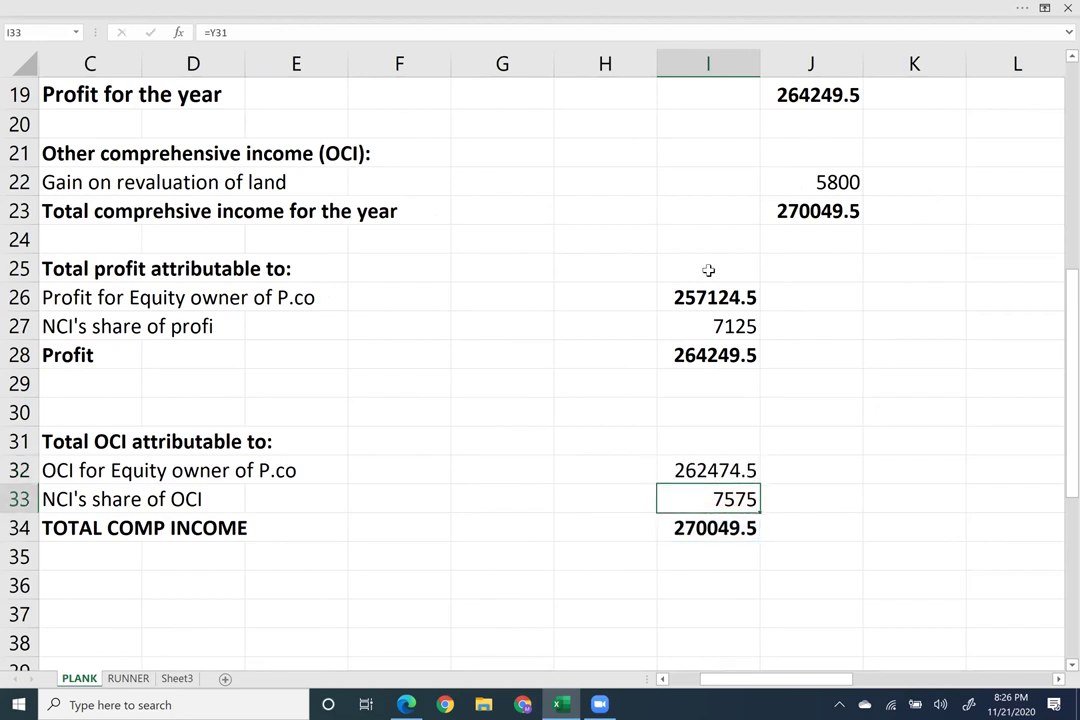
pyautogui.press('Up')
pyautogui.hotkey('ctrl', 'b')
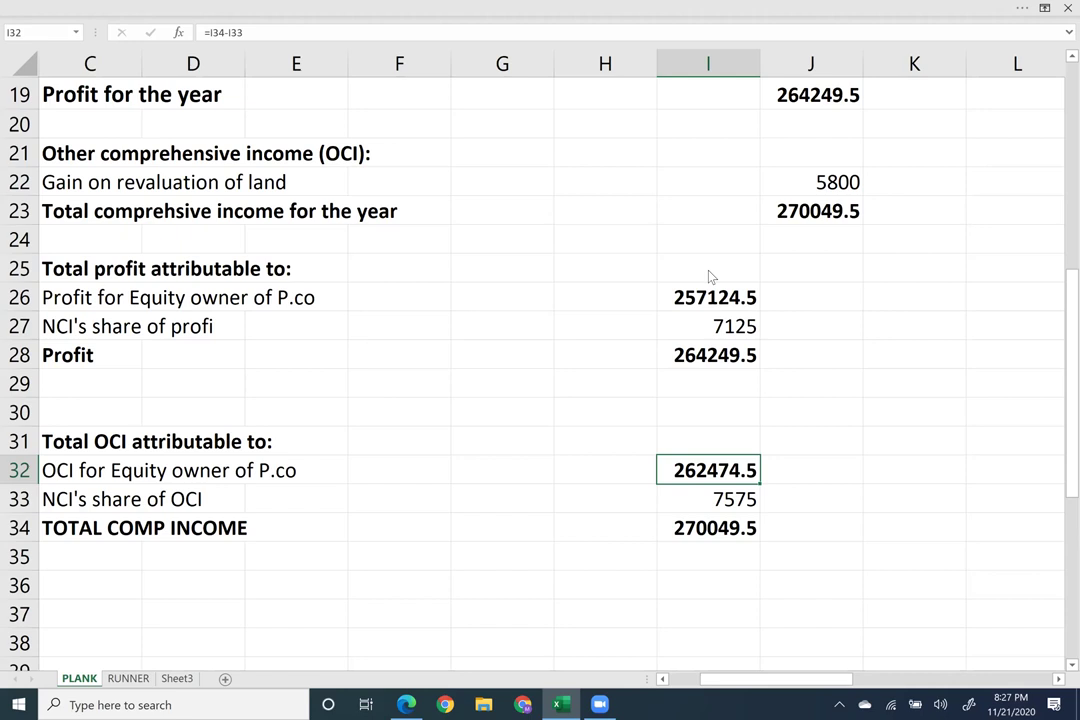
# Switch to the FR PtoP Questions PDF in Edge and read requirement (b) and note (v) on the Arch Co investment.
pyautogui.keyDown('ctrl'); pyautogui.scroll(-2, 708, 276); pyautogui.keyUp('ctrl')
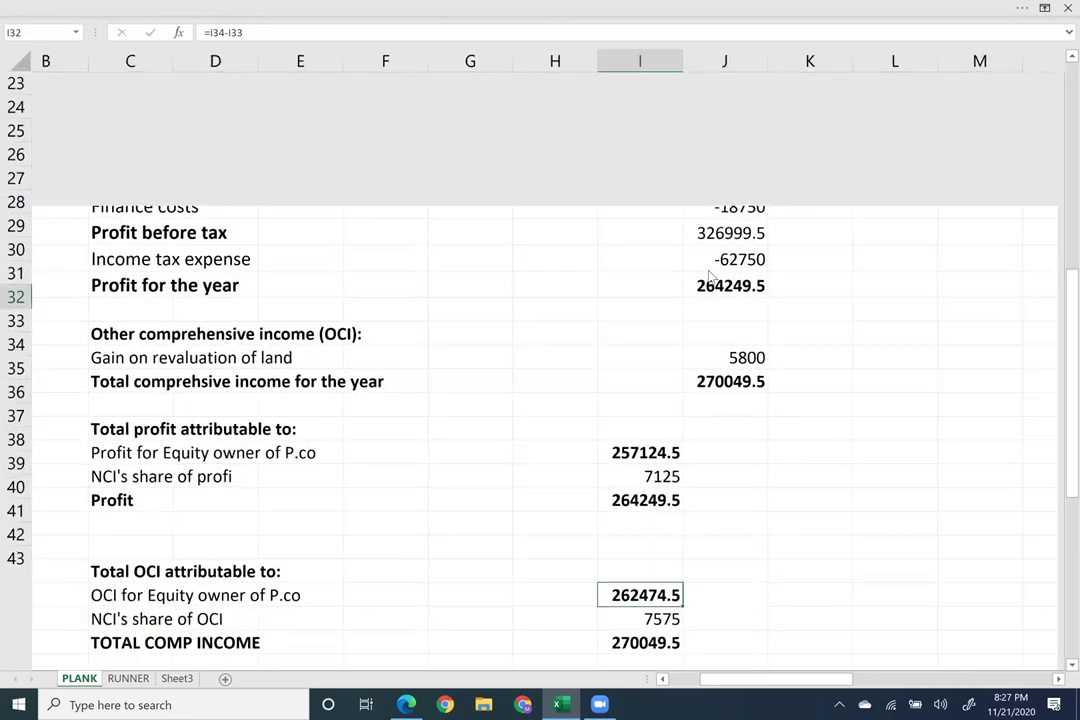
pyautogui.keyDown('ctrl'); pyautogui.scroll(-2, 708, 276); pyautogui.keyUp('ctrl')
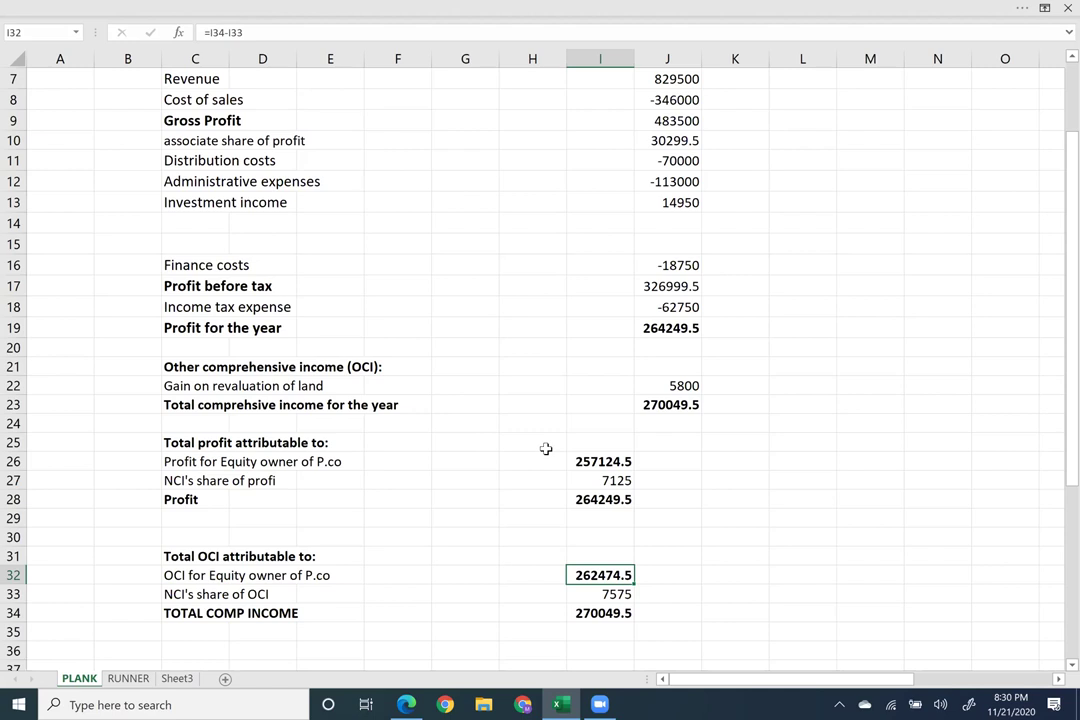
pyautogui.scroll(-2, 545, 448)
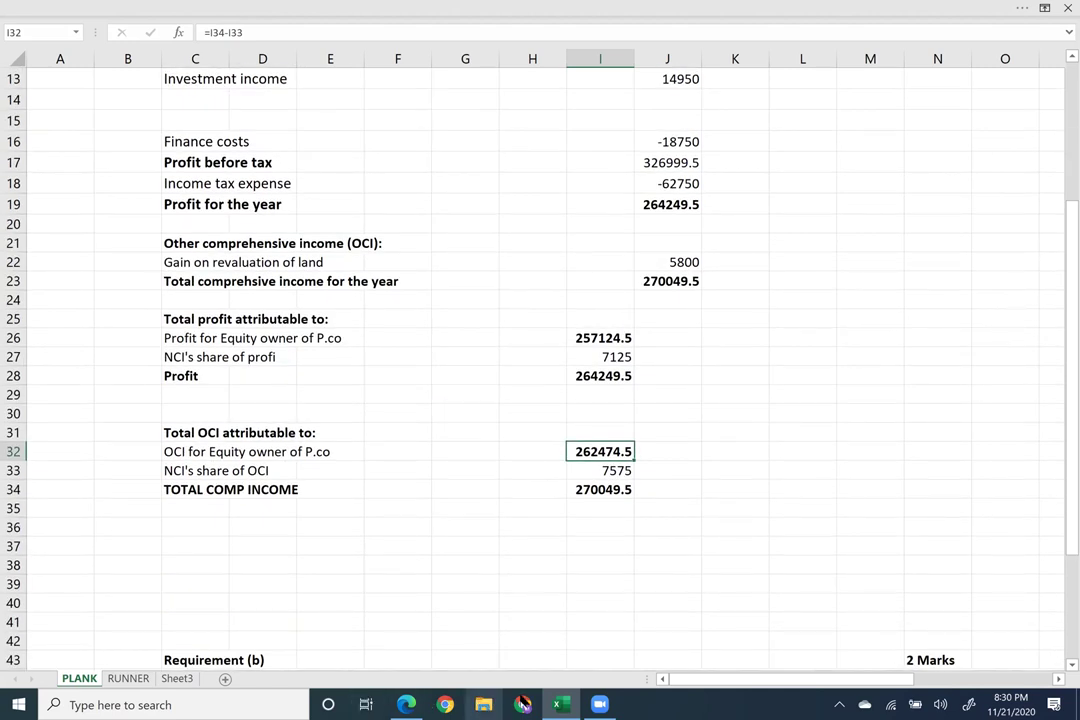
pyautogui.click(410, 704)
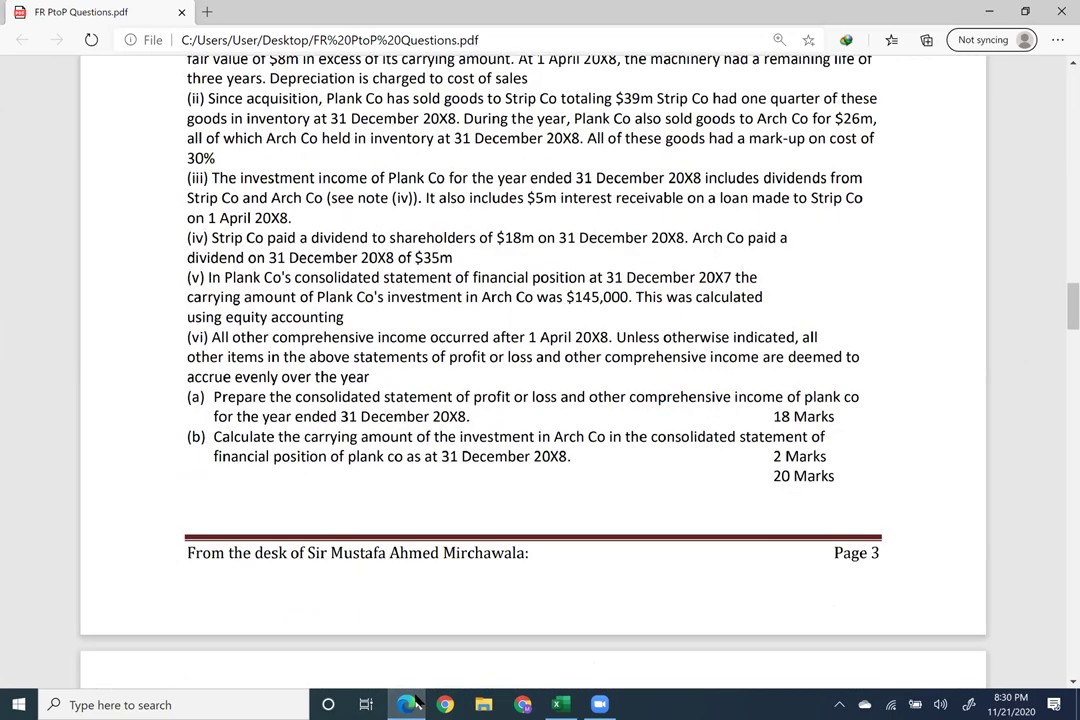
pyautogui.hotkey('ctrl', '+')
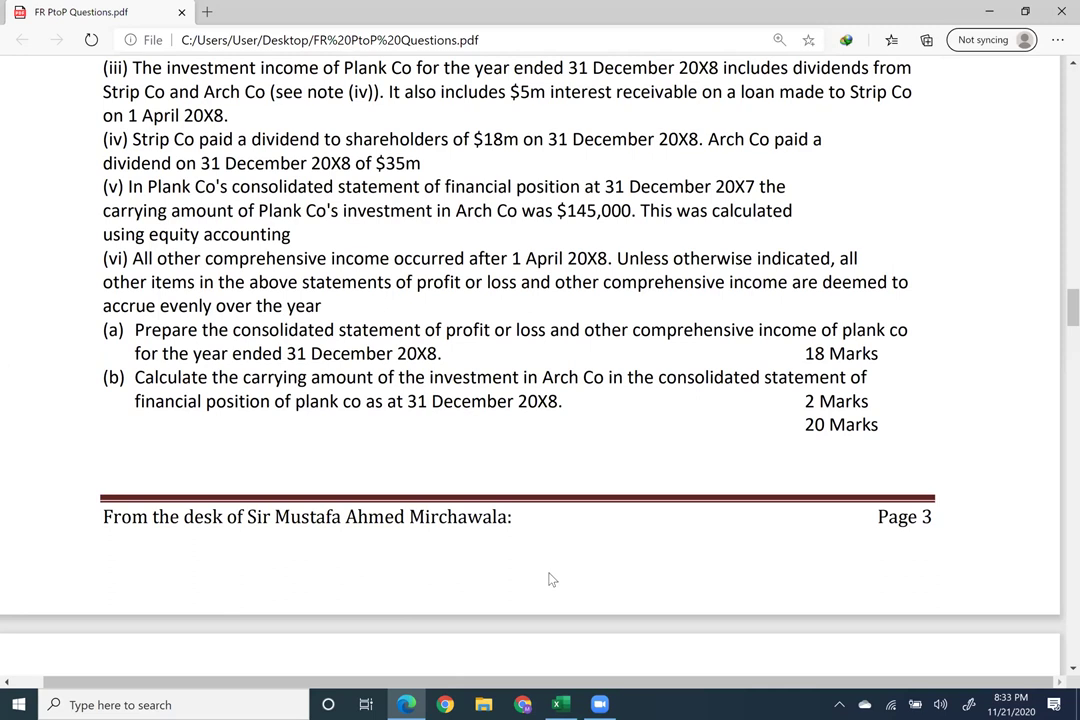
pyautogui.scroll(1, 548, 580)
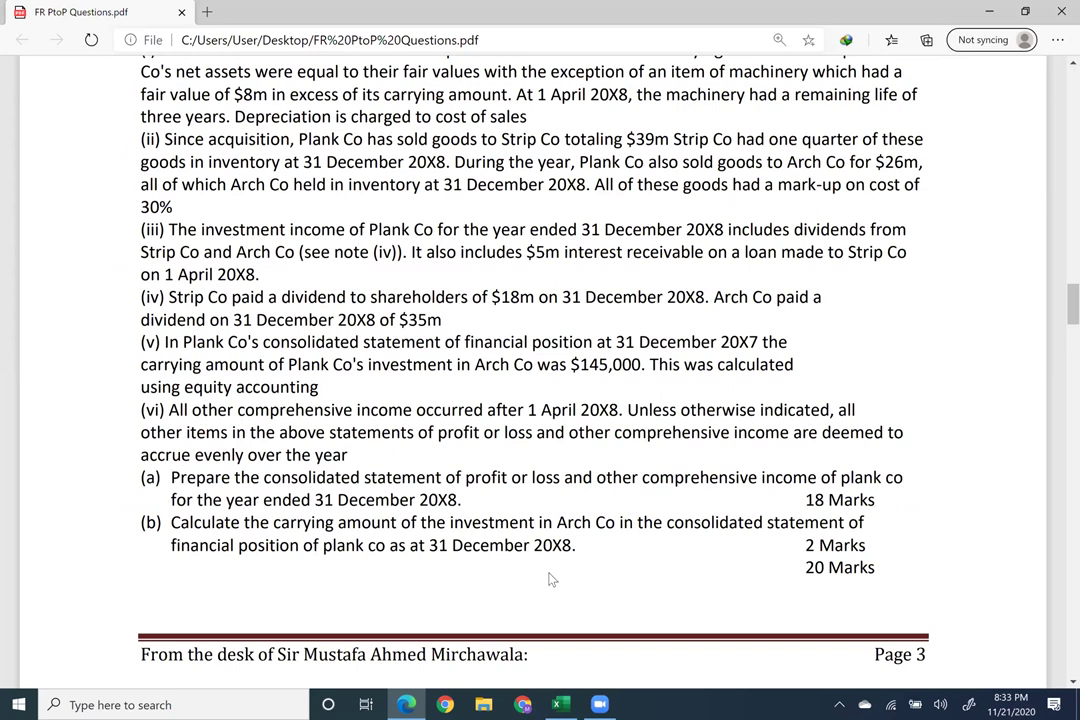
pyautogui.scroll(-1, 548, 580)
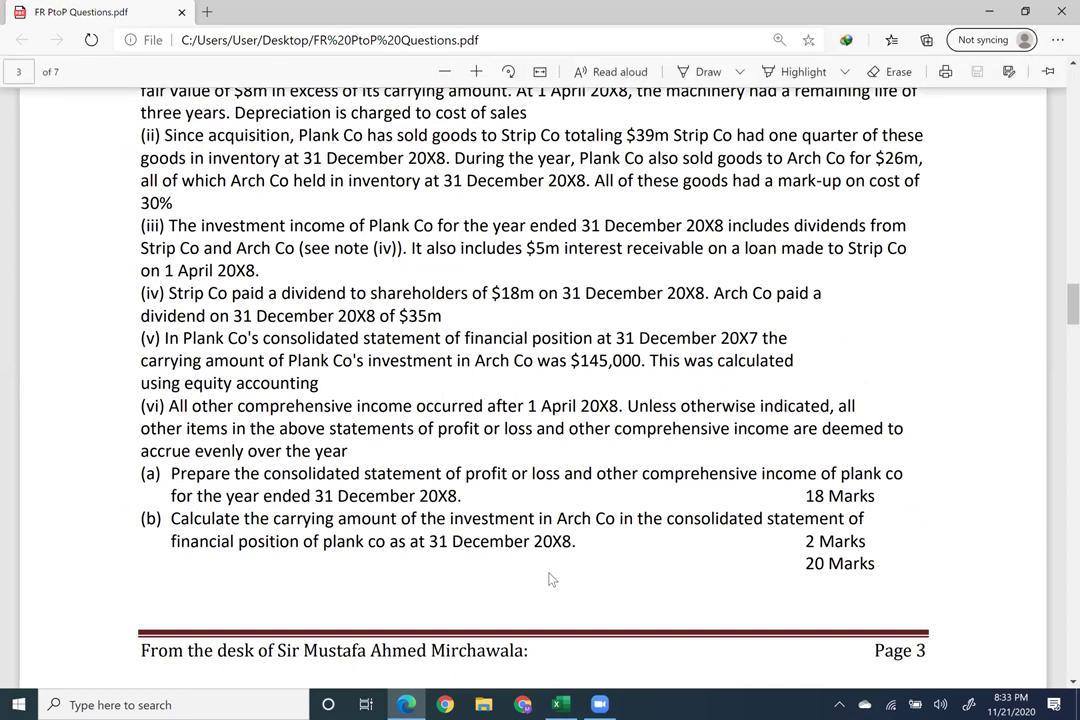
# Mark note (v) with freehand ink, underlining the $145,000 carrying amount of Plank Co's investment in Arch Co.
pyautogui.hotkey('alt', 'd')
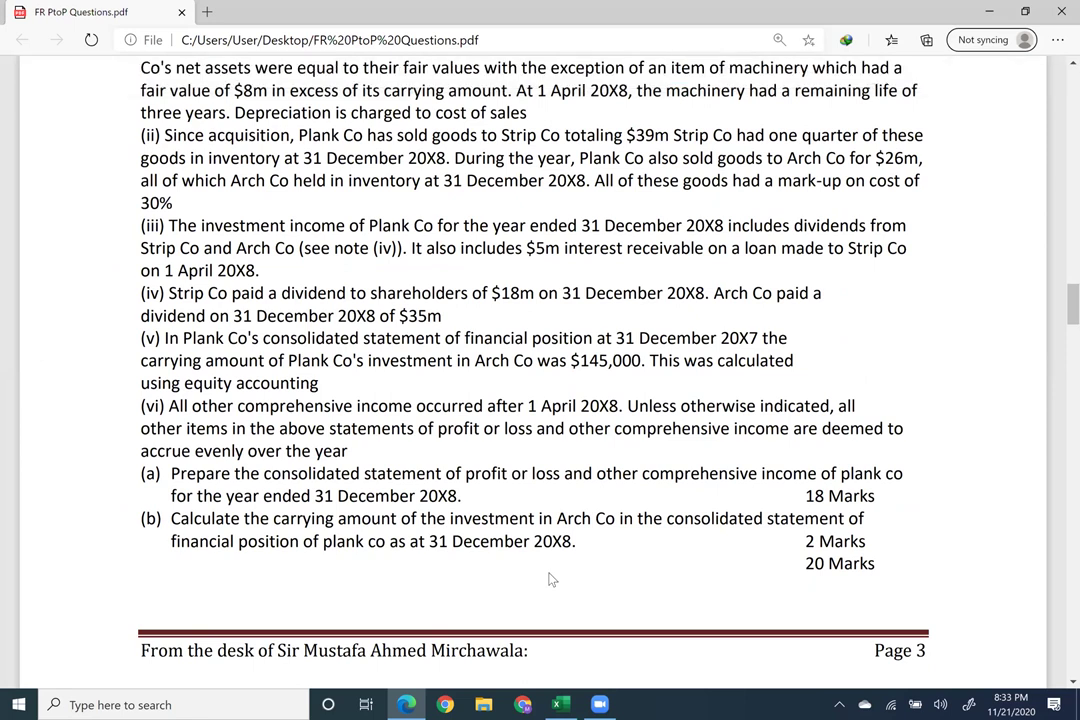
pyautogui.scroll(-1, 551, 580)
pyautogui.scroll(1, 551, 580)
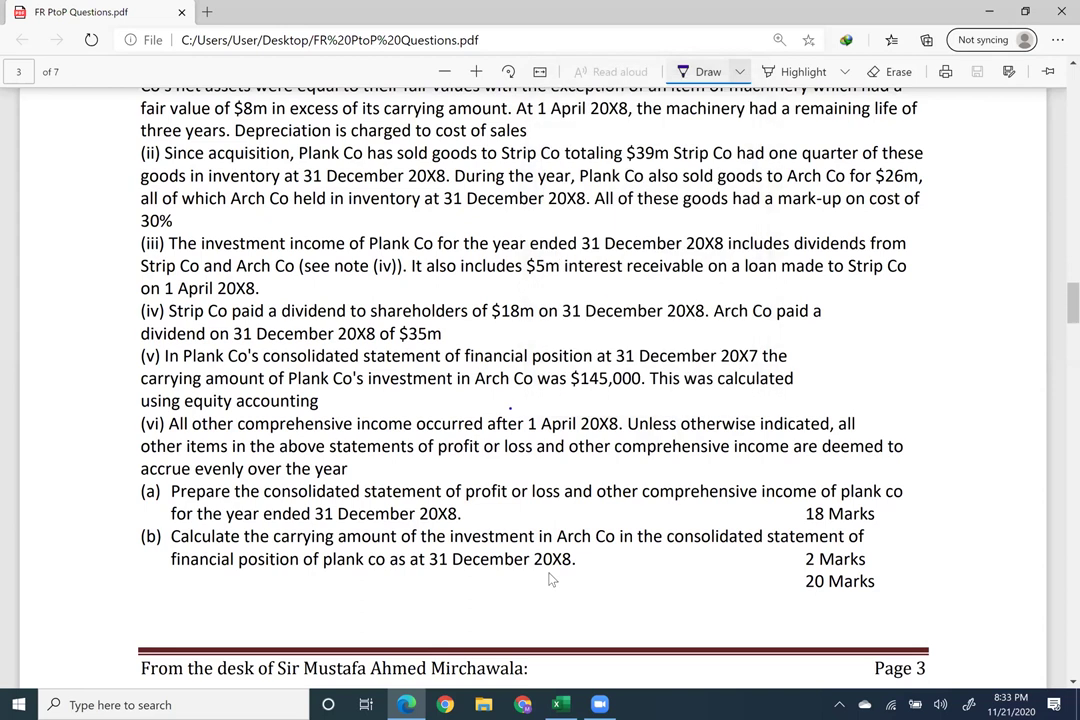
pyautogui.click(510, 407)
pyautogui.moveTo(160, 352)
pyautogui.mouseDown()
pyautogui.moveTo(84, 382)
pyautogui.moveTo(384, 367)
pyautogui.moveTo(650, 395)
pyautogui.mouseUp()
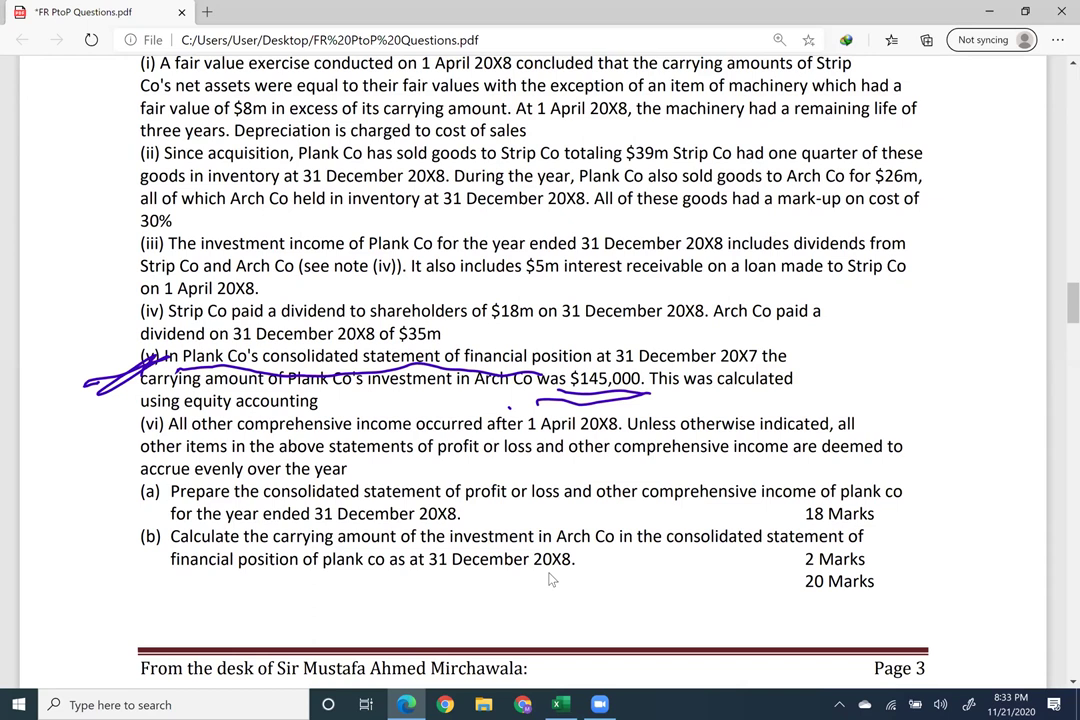
pyautogui.moveTo(445, 405); pyautogui.dragTo(537, 404)
pyautogui.moveTo(318, 408); pyautogui.dragTo(445, 405)
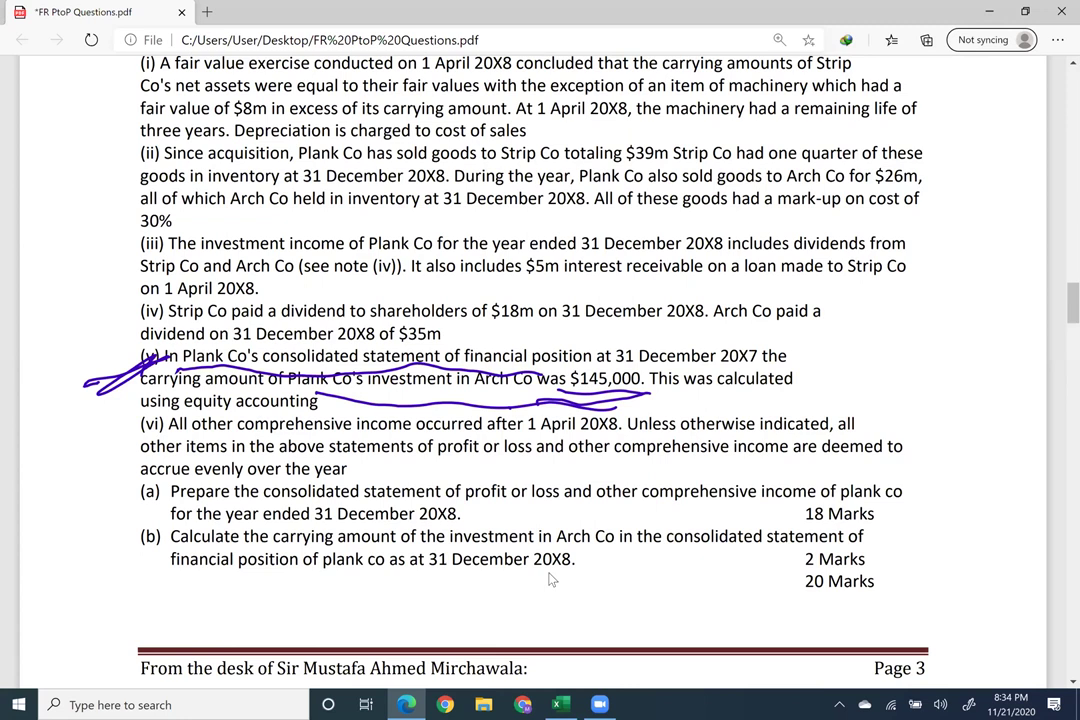
# Switch back to the Excel workbook and enter 145000 in K48 as the carrying amount of investment at 31 December 20X7.
pyautogui.hotkey('alt', 'Tab')
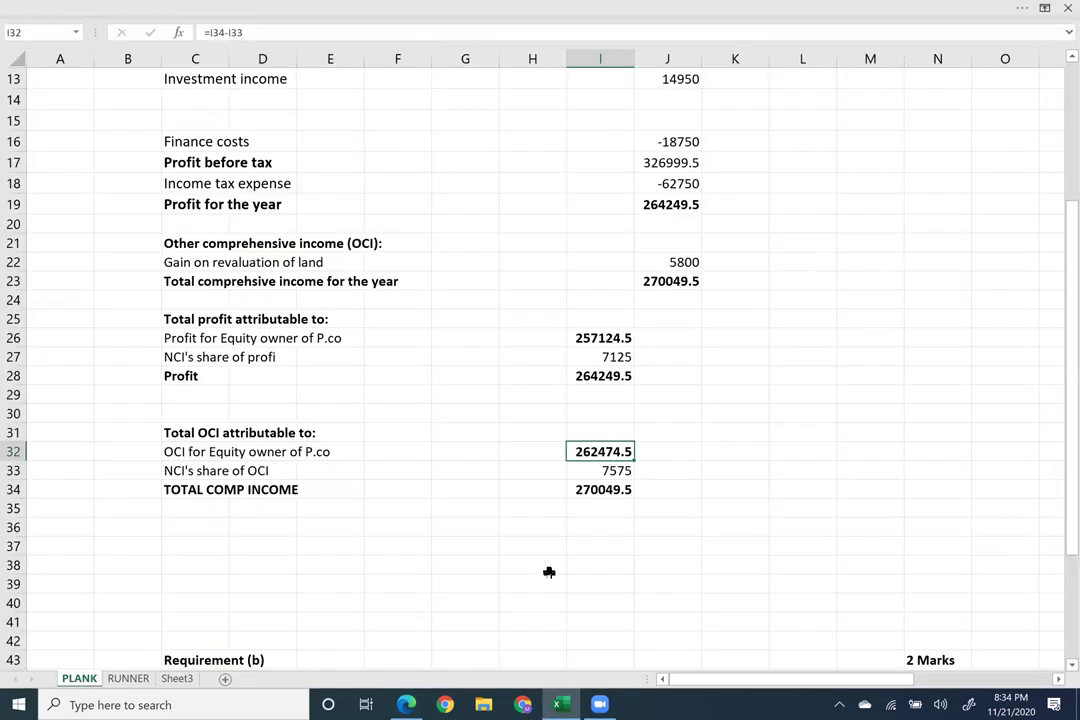
pyautogui.scroll(-6, 549, 572)
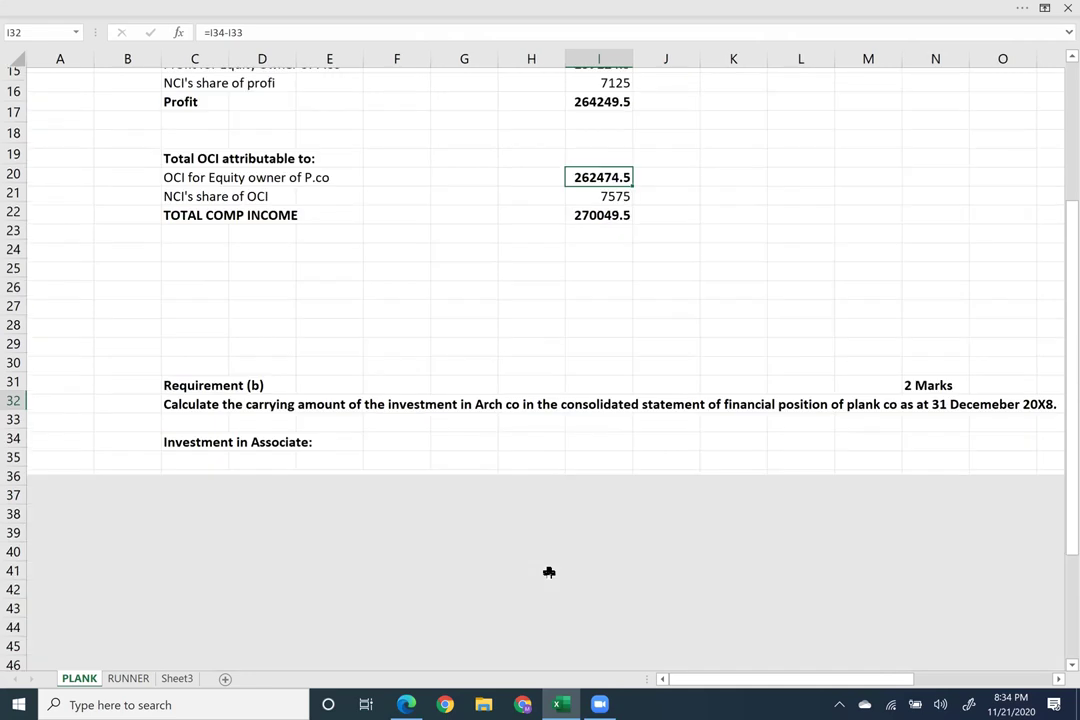
pyautogui.scroll(1, 549, 572)
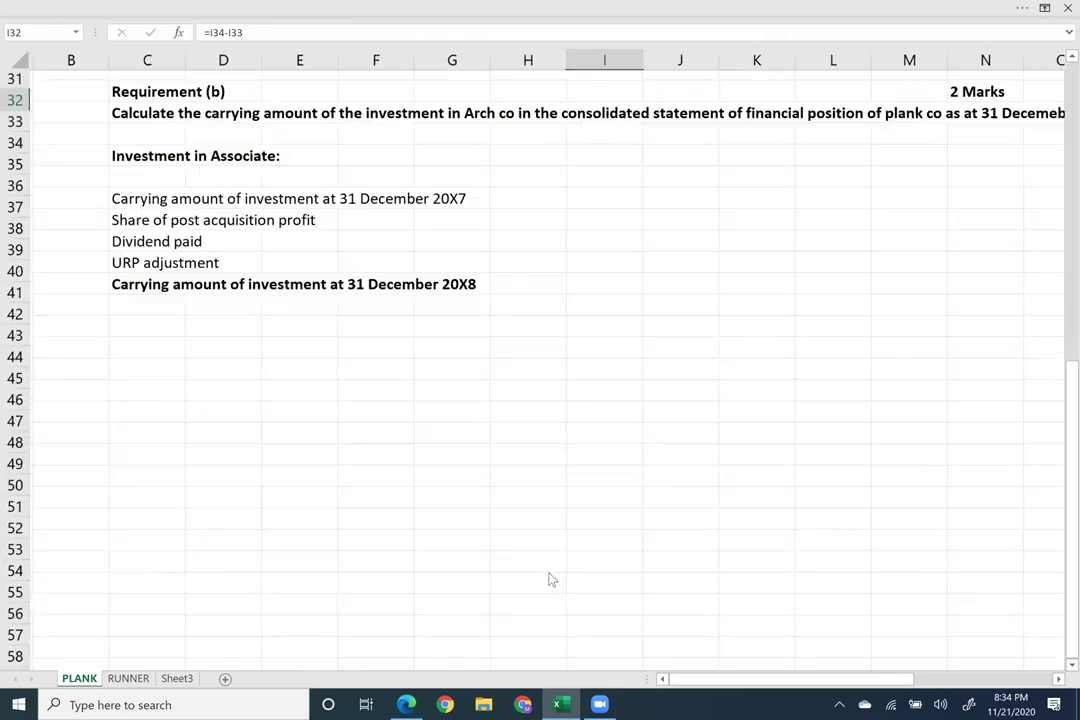
pyautogui.scroll(1, 550, 575)
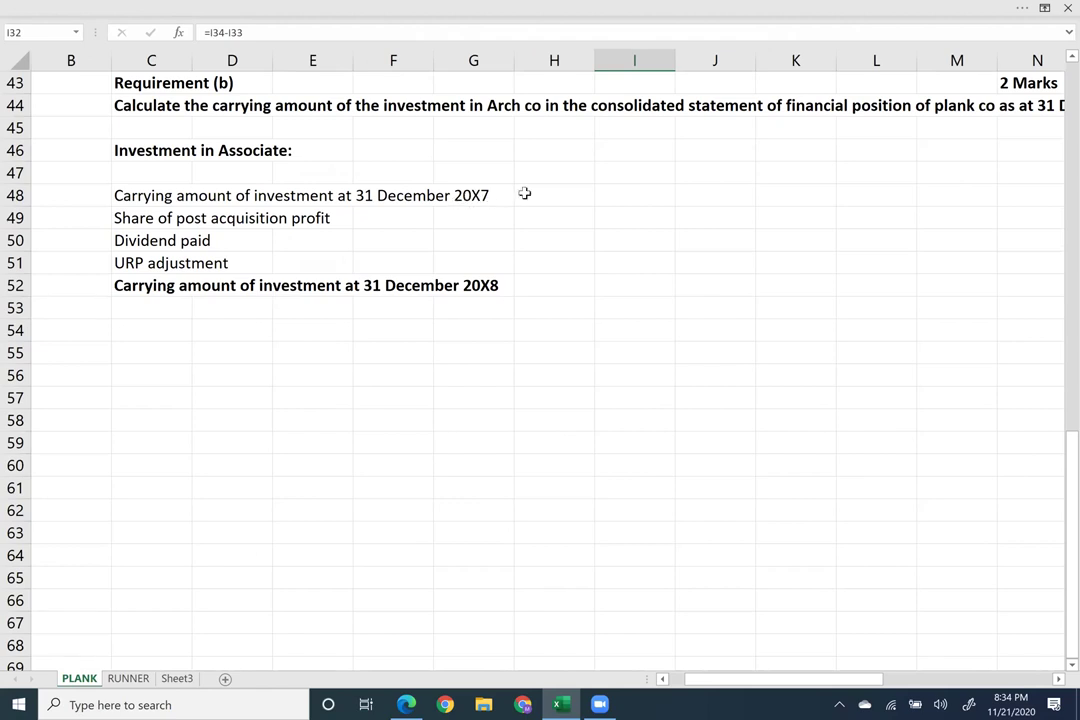
pyautogui.click(801, 197)
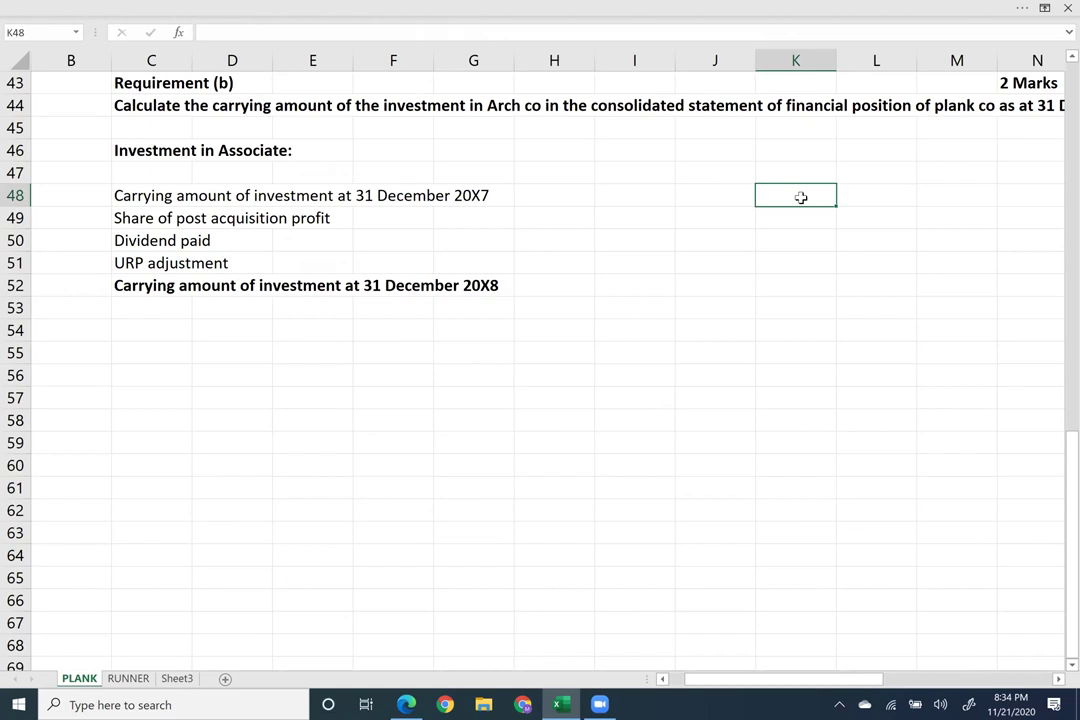
pyautogui.write('145000')
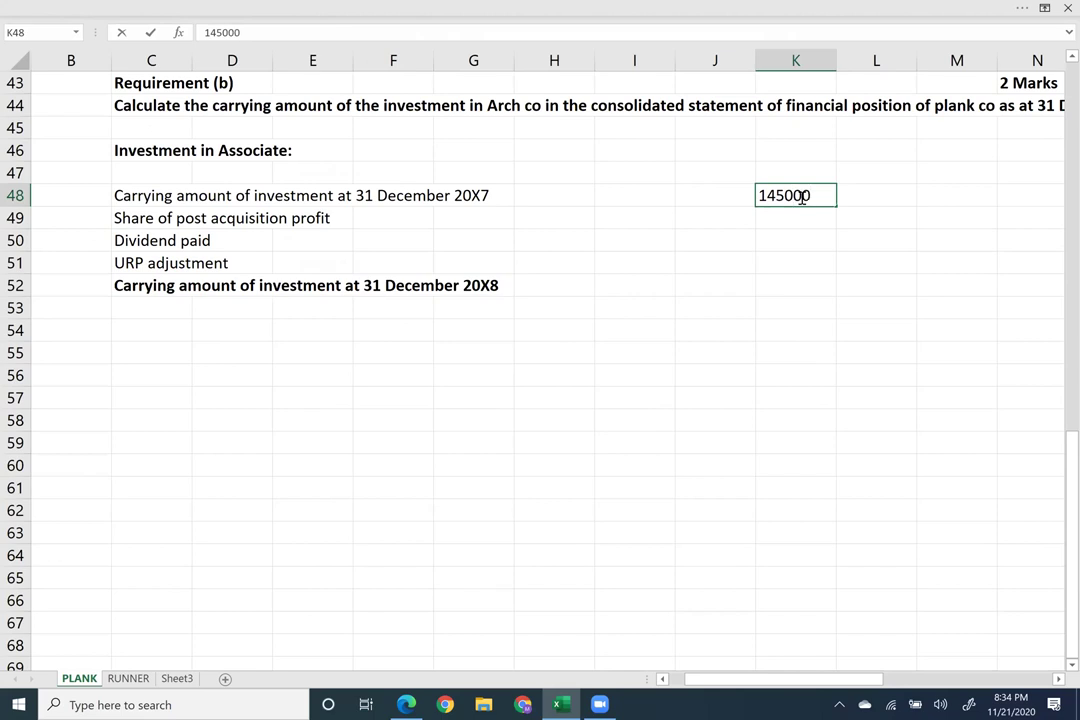
pyautogui.press('Return')
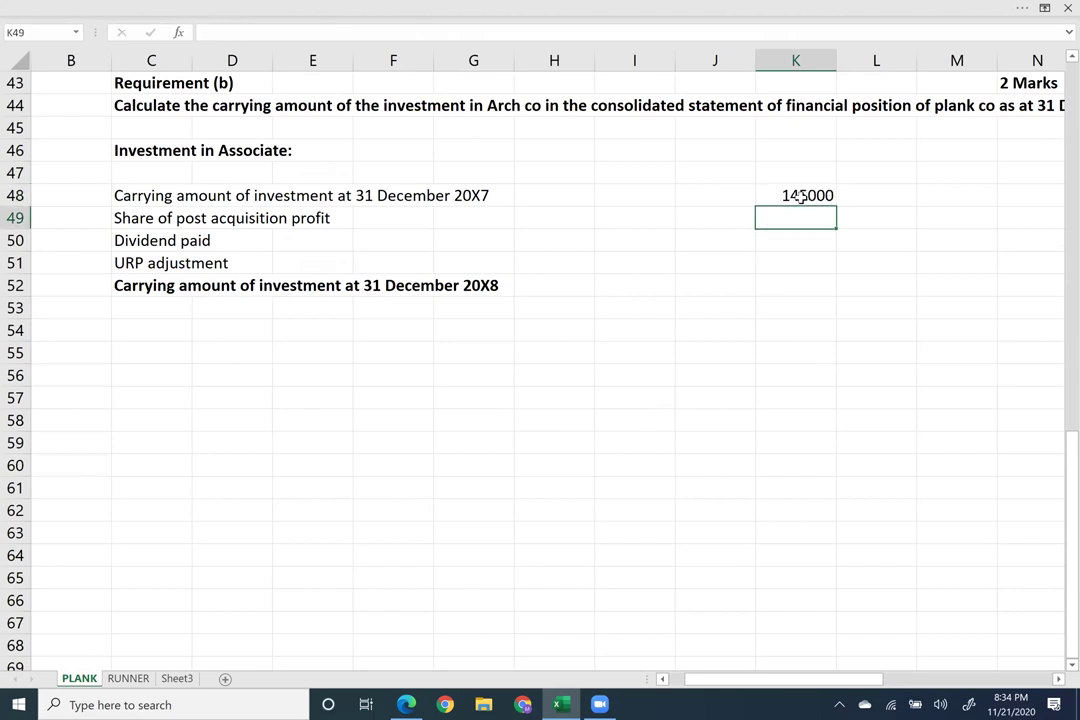
# Note the working 92750*.35 in G49 beside Share of post acquisition profit.
pyautogui.press('Left')
pyautogui.press('Left')
pyautogui.press('Right')
pyautogui.press('Right')
pyautogui.press('Left')
pyautogui.press('Left')
pyautogui.press('Left')
pyautogui.press('Left')
pyautogui.press('Left')
pyautogui.press('Right')
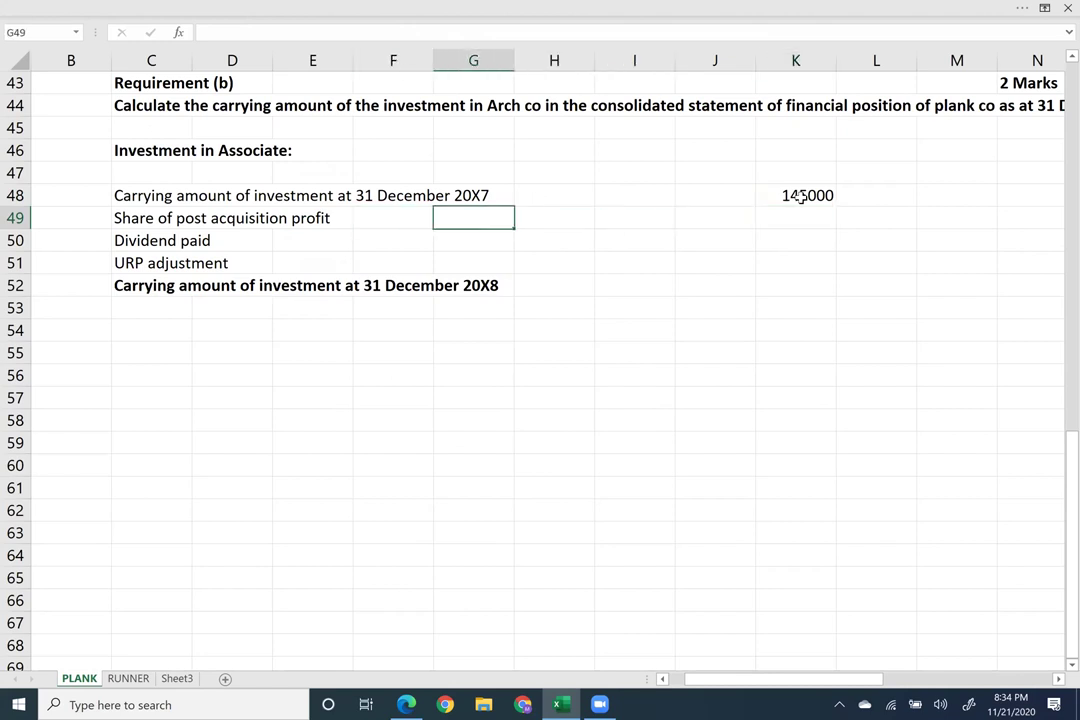
pyautogui.write('92750*.')
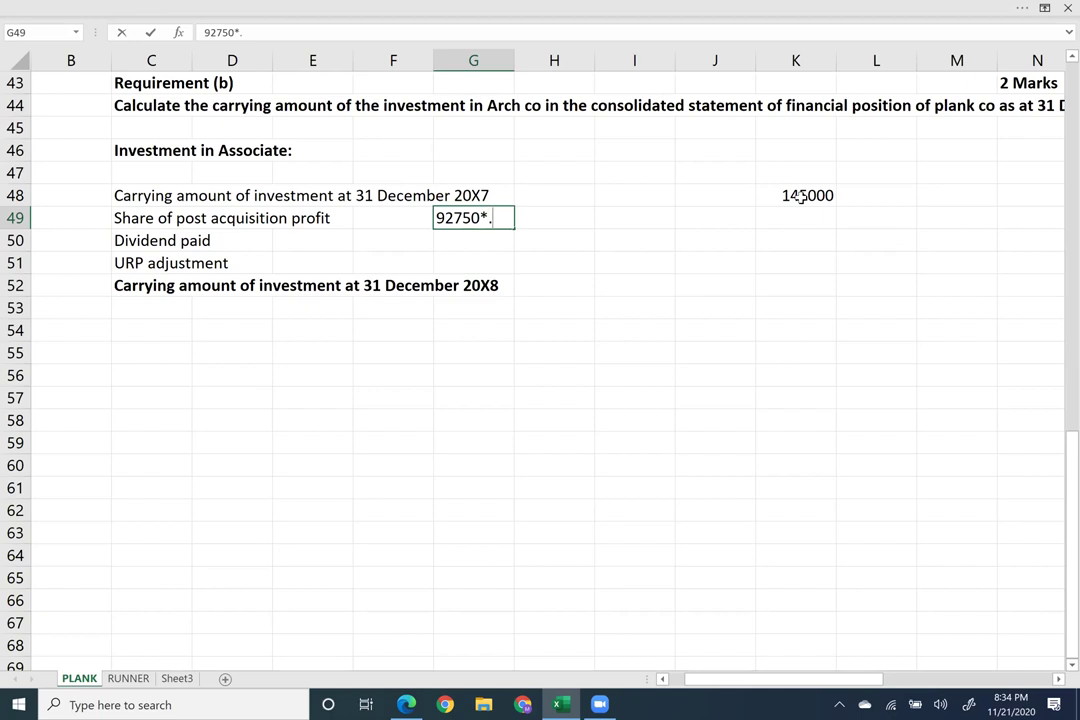
pyautogui.write('35')
# Calculate the share of post acquisition profit in K49 with the formula =92750*.35.
pyautogui.press('Tab')
pyautogui.press('Tab')
pyautogui.press('Tab')
pyautogui.press('Tab')
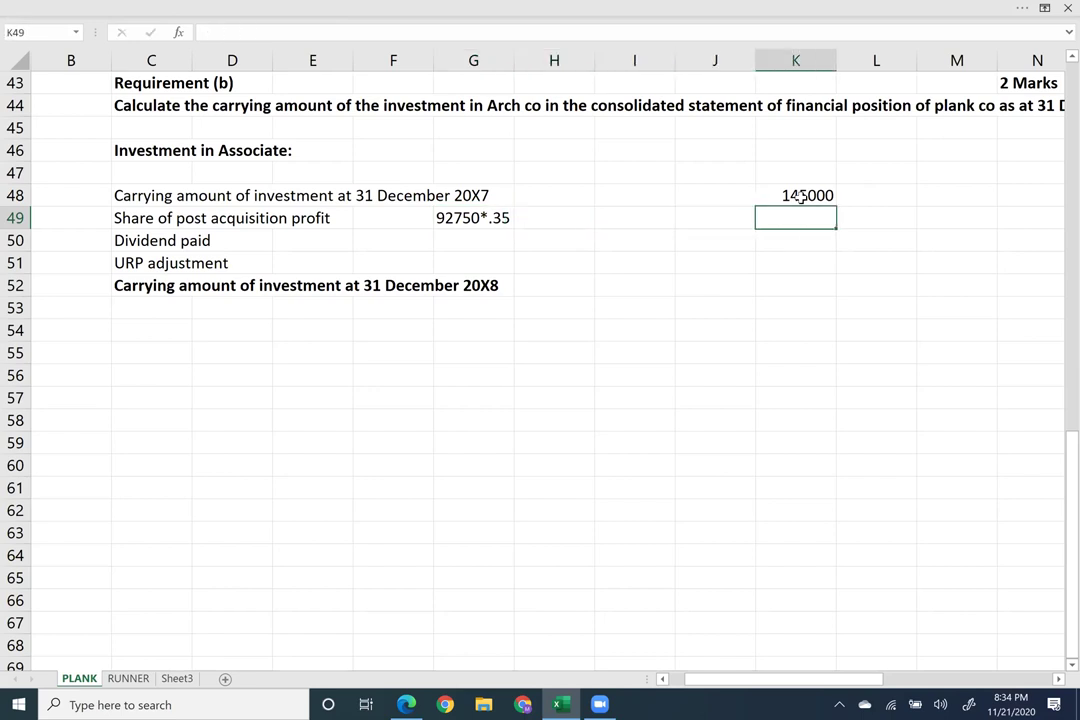
pyautogui.write('=92750')
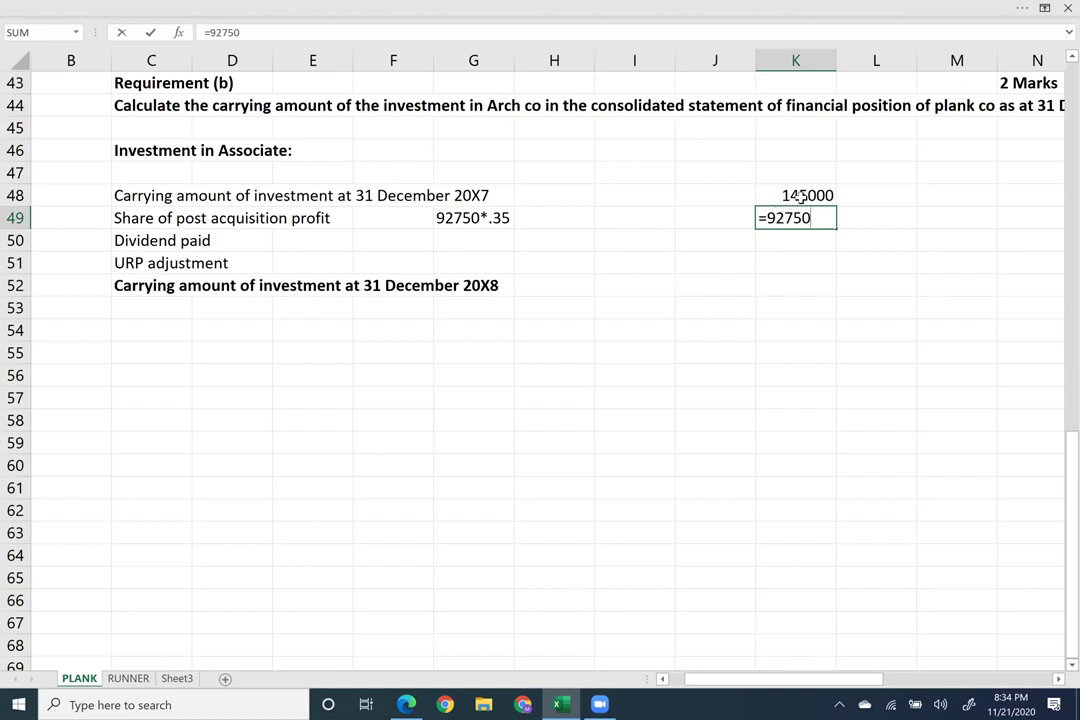
pyautogui.write('*.35')
pyautogui.press('Return')
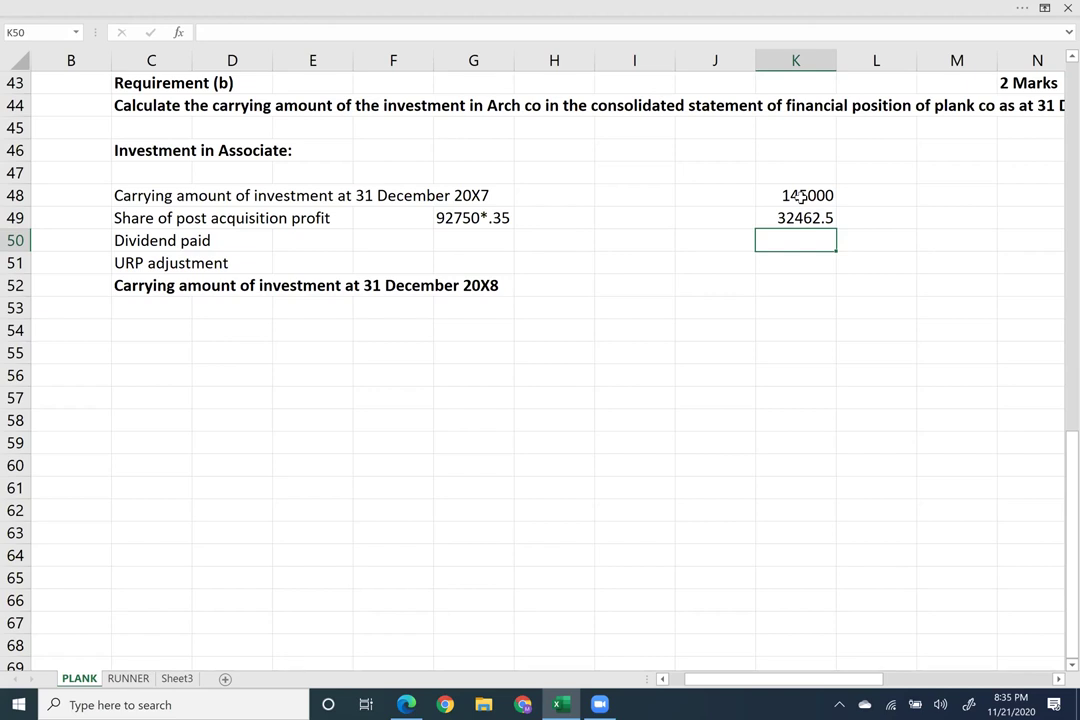
# Correct the working beside Share of post acquisition profit in G49 to 92570*.35.
pyautogui.press('Up')
pyautogui.press('Left')
pyautogui.press('Left')
pyautogui.press('Left')
pyautogui.press('Left')
pyautogui.press('Left')
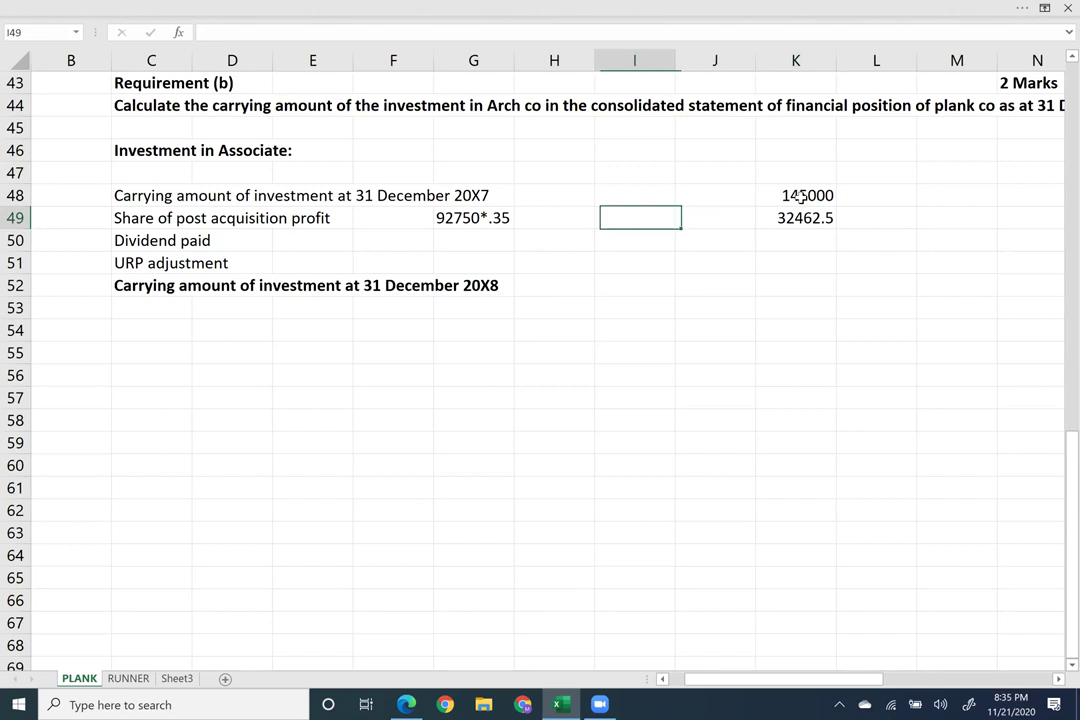
pyautogui.press('Right')
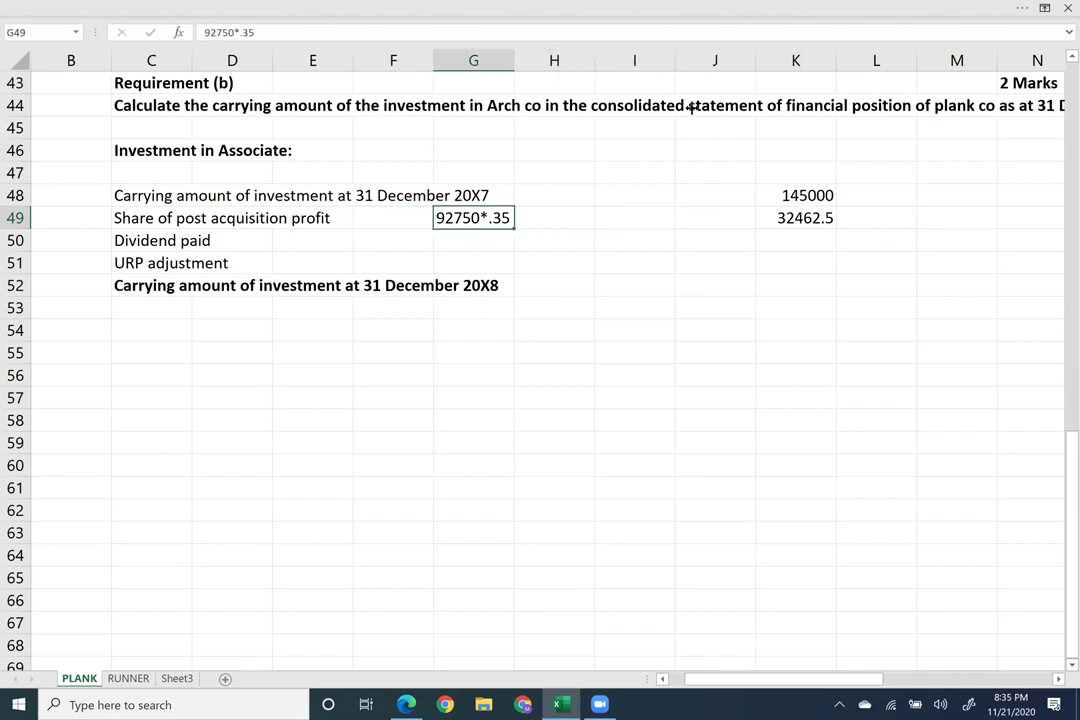
pyautogui.doubleClick(466, 215)
pyautogui.press('BackSpace')
pyautogui.press('BackSpace')
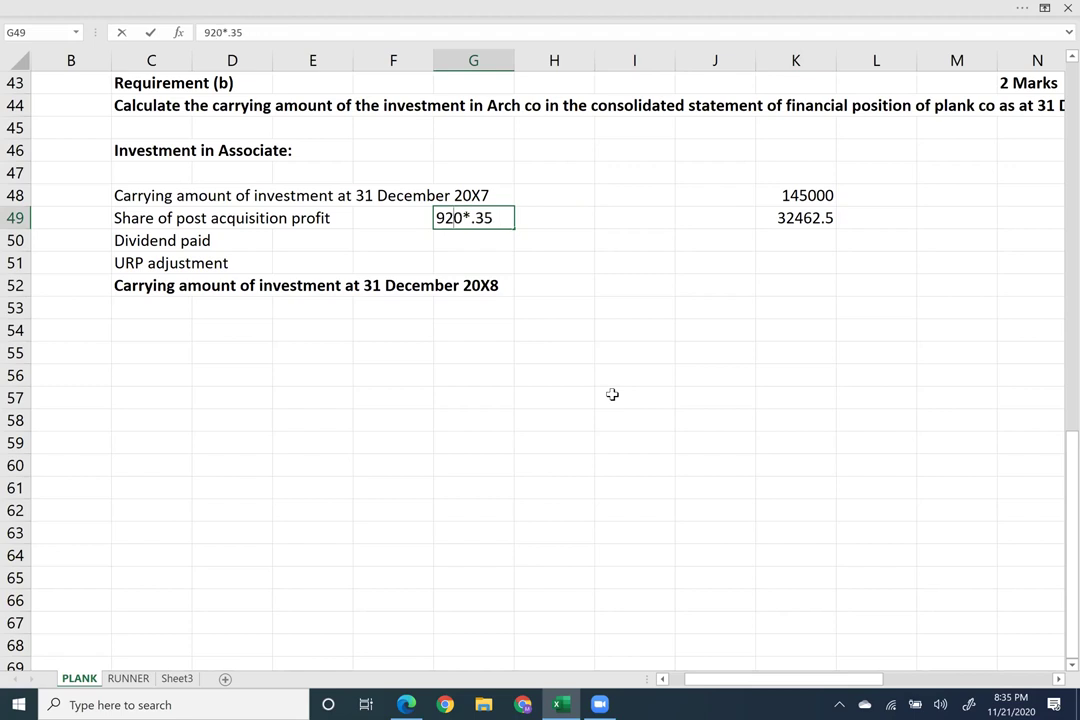
pyautogui.write('57')
pyautogui.press('Right')
pyautogui.press('Right')
pyautogui.press('Right')
pyautogui.press('Right')
pyautogui.press('Right')
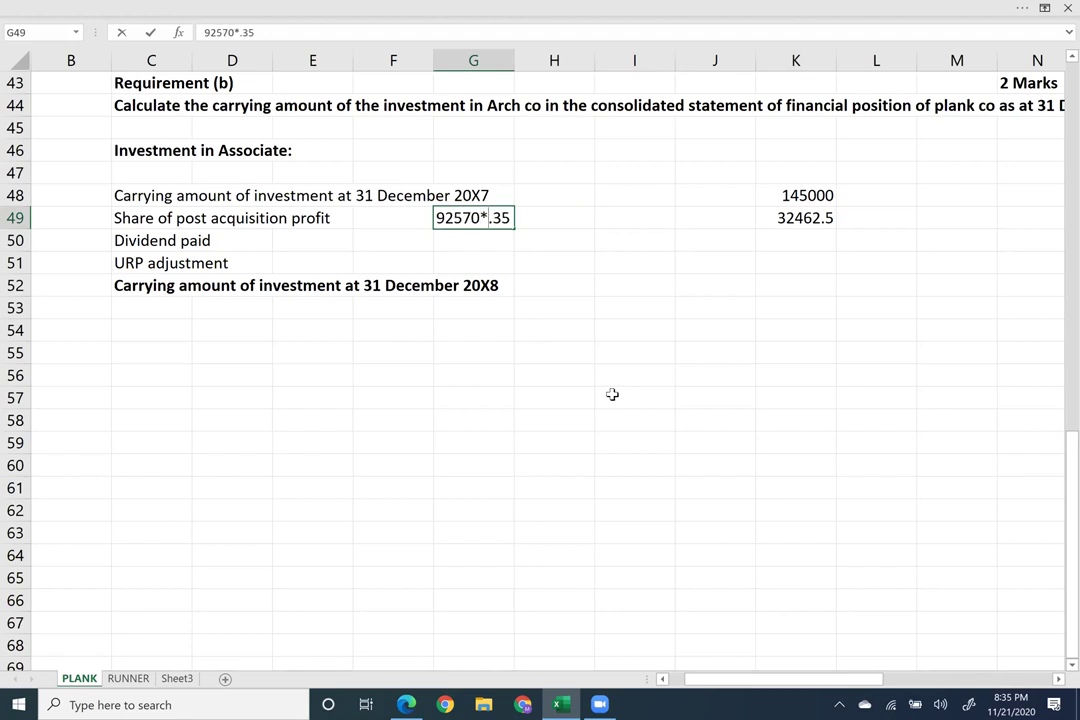
# Correct the share of post acquisition profit formula in K49 to =92570*0.35.
pyautogui.click(796, 219)
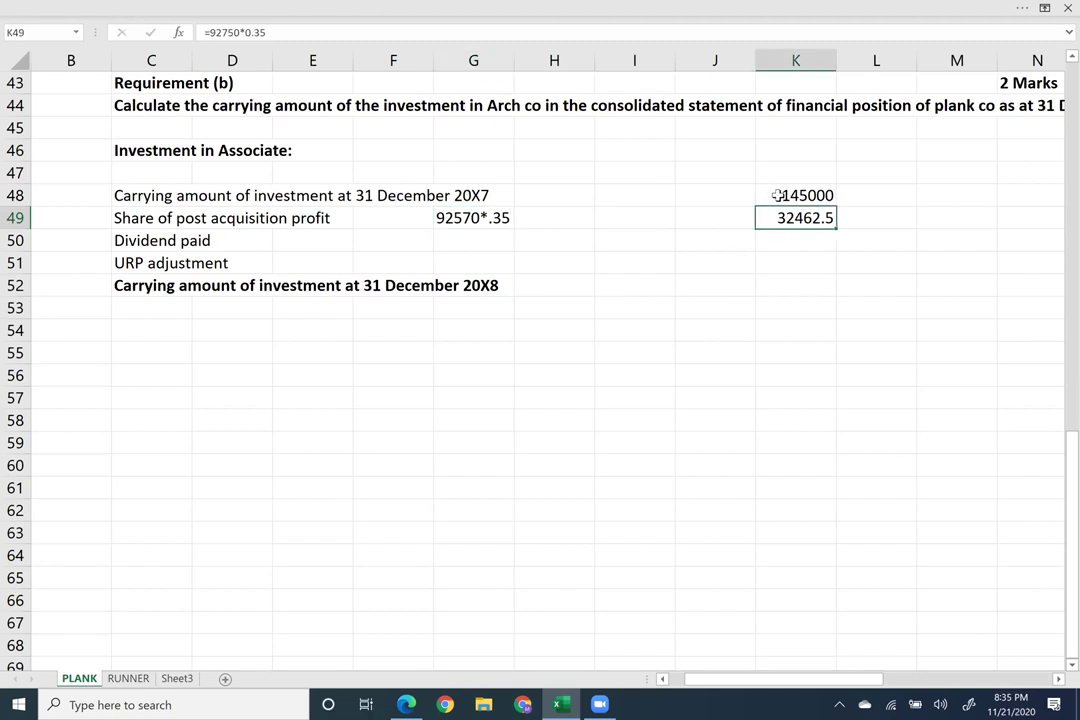
pyautogui.click(357, 31)
pyautogui.press('Left')
pyautogui.press('Left')
pyautogui.press('Left')
pyautogui.press('Left')
pyautogui.press('Left')
pyautogui.press('Left')
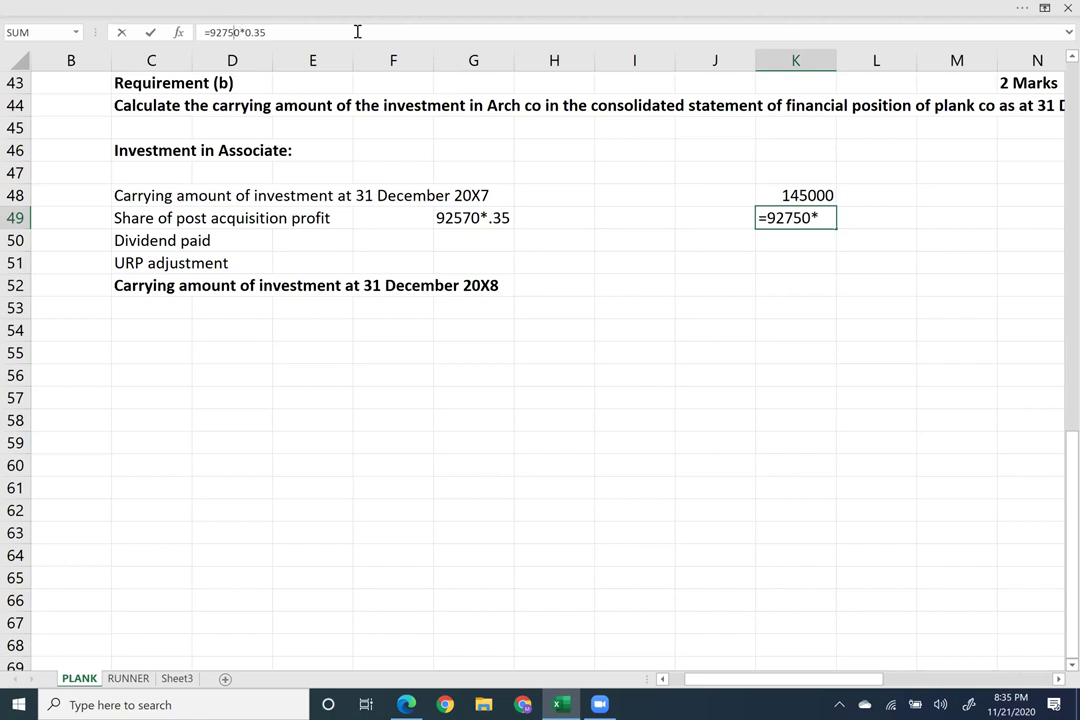
pyautogui.press('BackSpace')
pyautogui.press('BackSpace')
pyautogui.write('57')
pyautogui.press('Return')
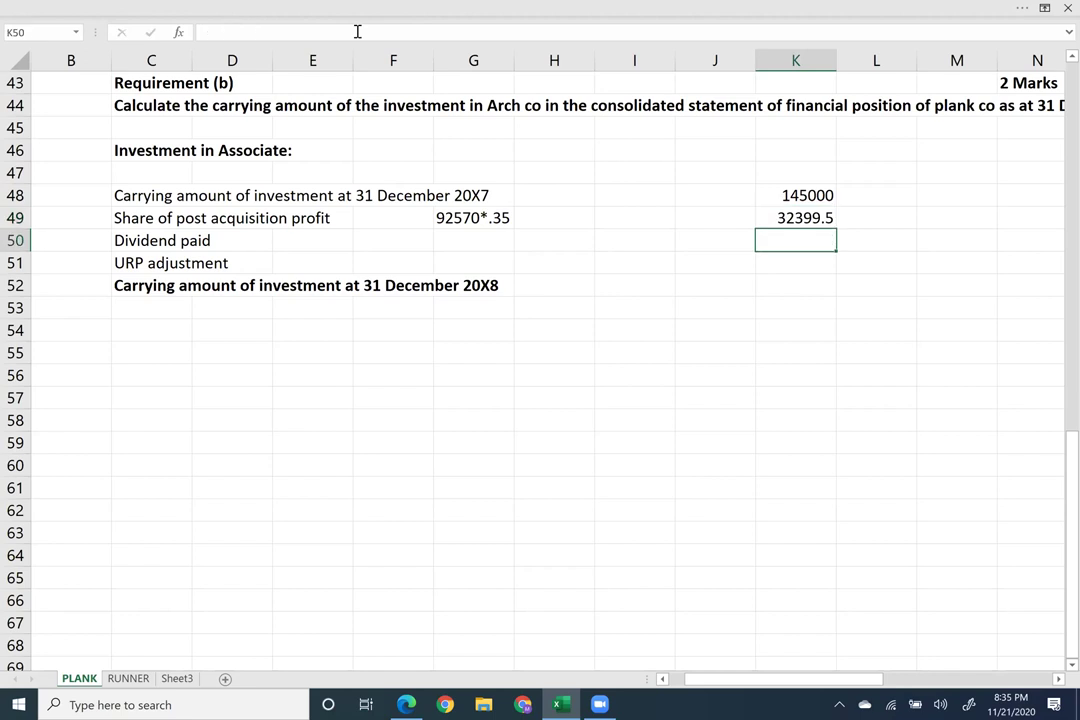
# Enter =-12250 in K50 for Dividend paid and -2100 in K51 for the URP adjustment.
pyautogui.write('=')
pyautogui.write('1225')
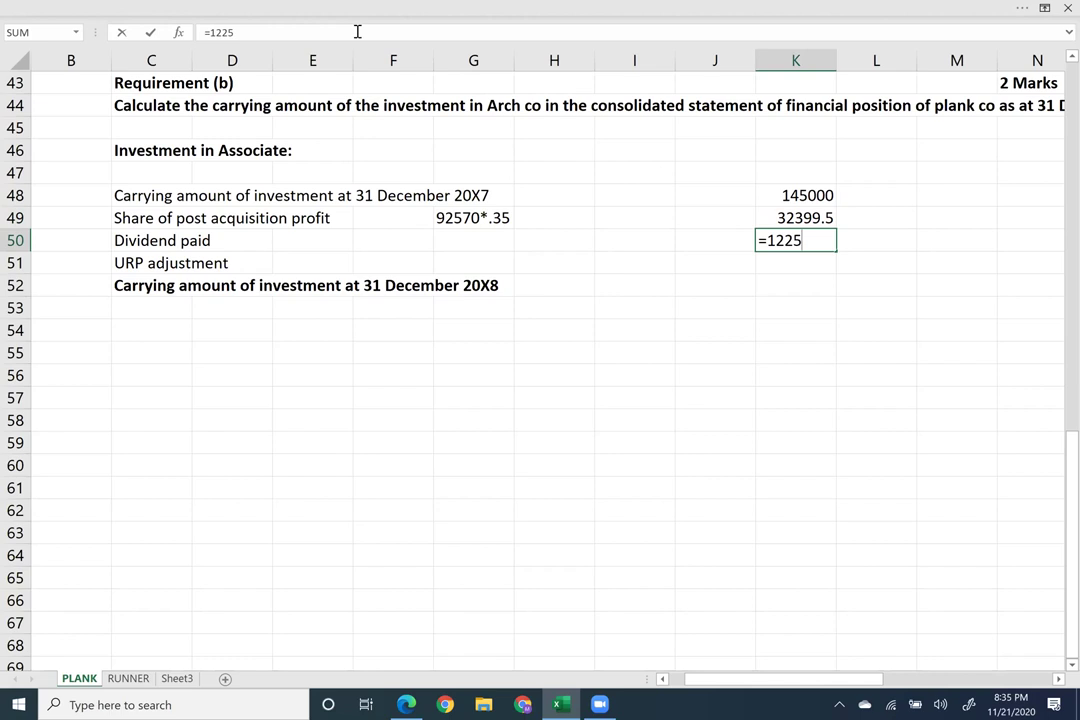
pyautogui.press('BackSpace')
pyautogui.press('BackSpace')
pyautogui.press('BackSpace')
pyautogui.press('BackSpace')
pyautogui.write('-12250')
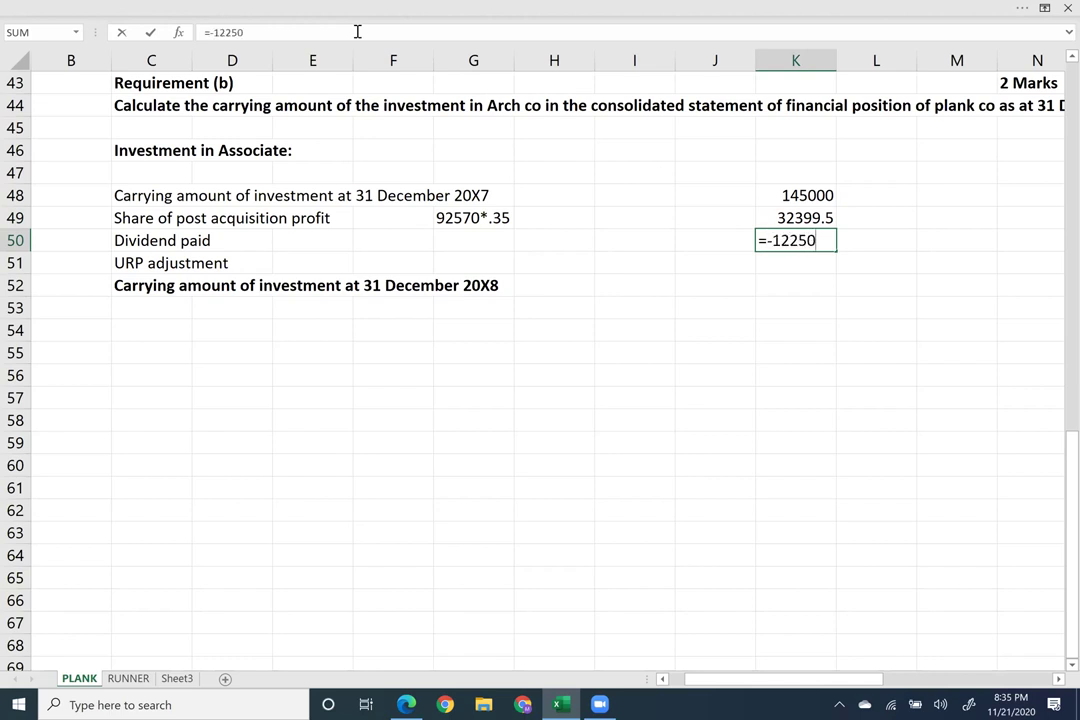
pyautogui.press('Return')
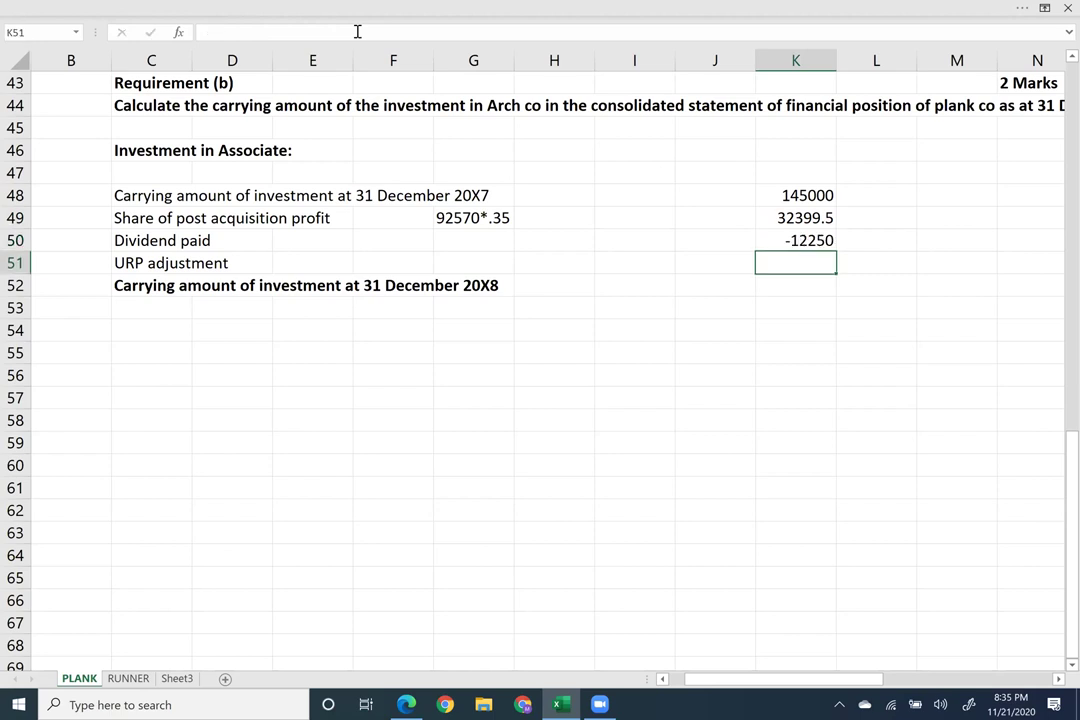
pyautogui.write('-2100')
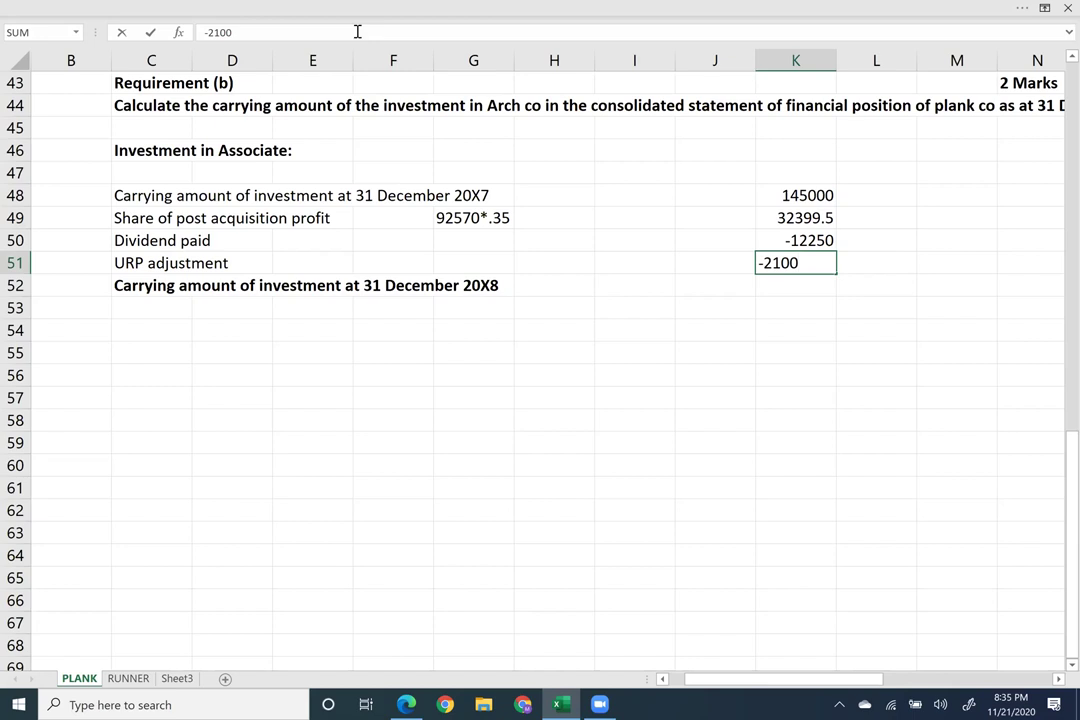
pyautogui.press('Left')
pyautogui.press('Left')
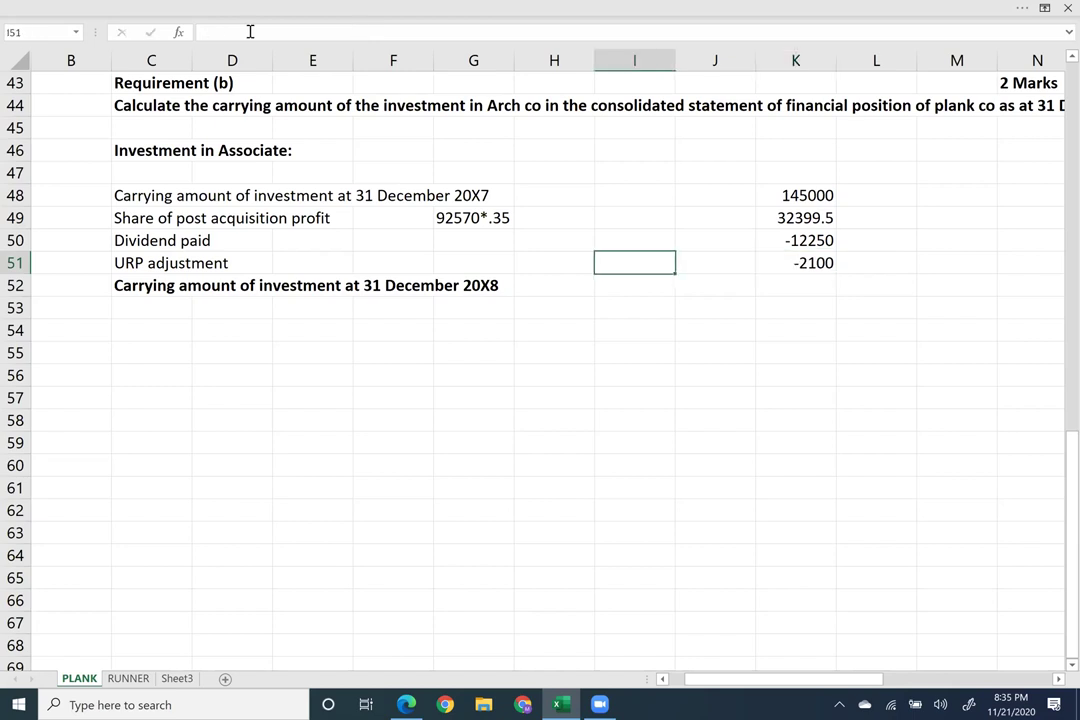
# Add the note (p to a) in E51 beside the URP adjustment label.
pyautogui.click(320, 271)
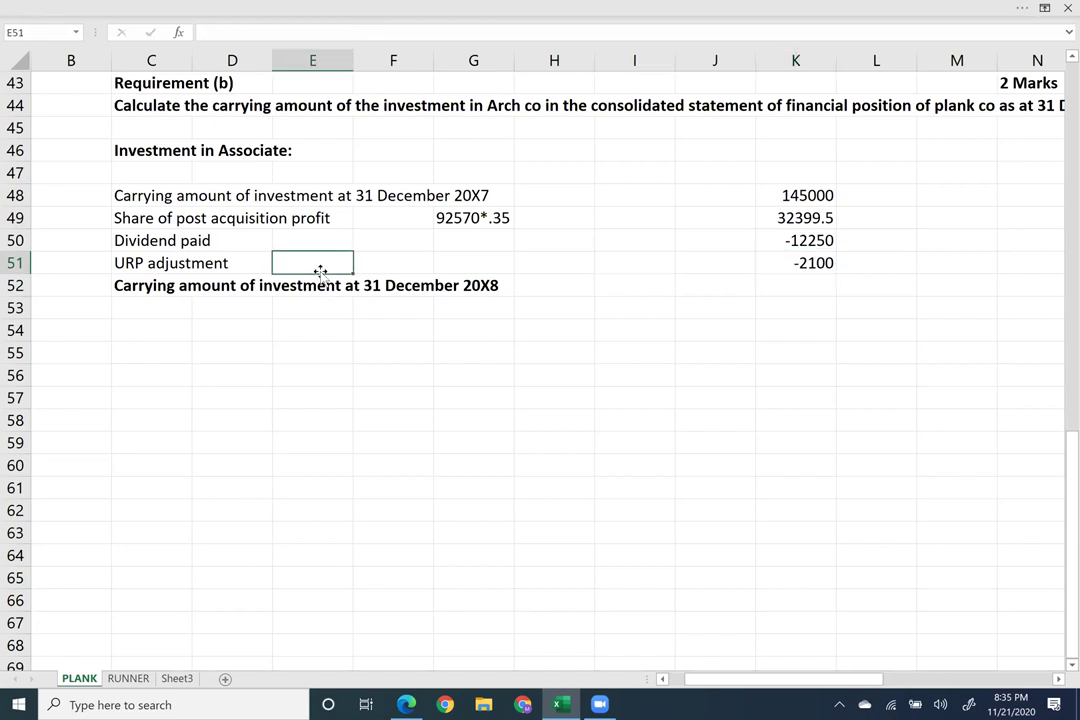
pyautogui.write('9P')
pyautogui.press('BackSpace')
pyautogui.press('BackSpace')
pyautogui.write(')')
pyautogui.press('BackSpace')
pyautogui.write('9')
pyautogui.press('BackSpace')
pyautogui.write('([')
pyautogui.press('BackSpace')
pyautogui.write('p to ')
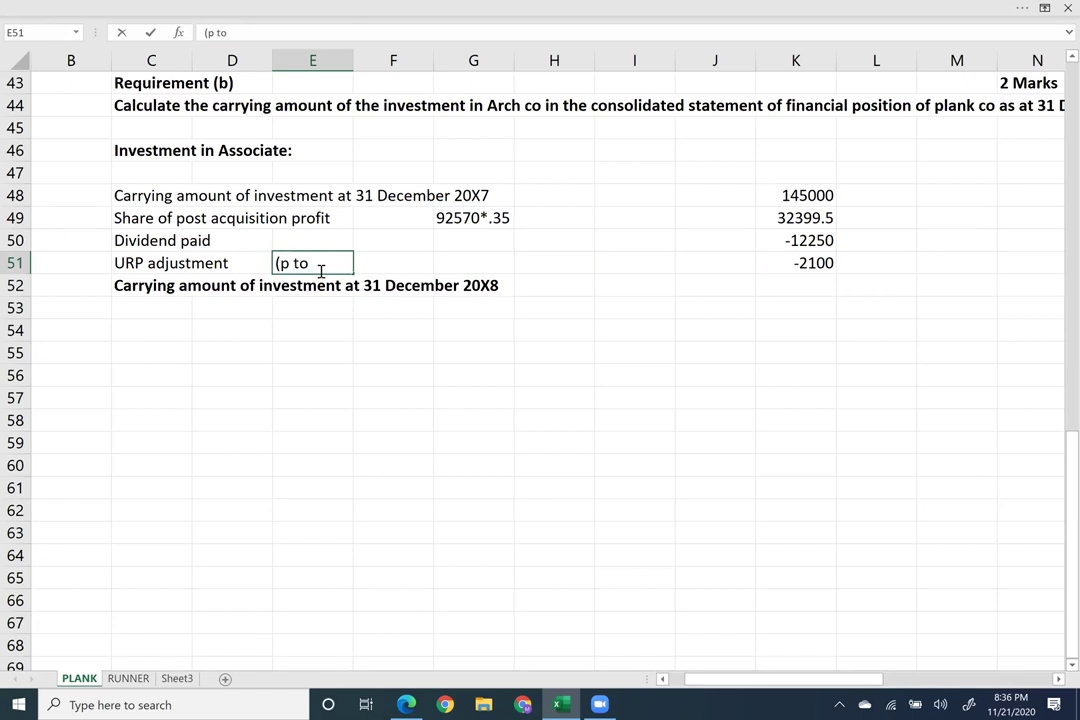
pyautogui.write('a)')
pyautogui.press('Tab')
# Sum K48:K51 in K52 as the carrying amount of investment at 31 December 20X8 and make it bold.
pyautogui.press('Tab')
pyautogui.press('Tab')
pyautogui.press('Down')
pyautogui.press('Right')
pyautogui.press('Right')
pyautogui.press('Right')
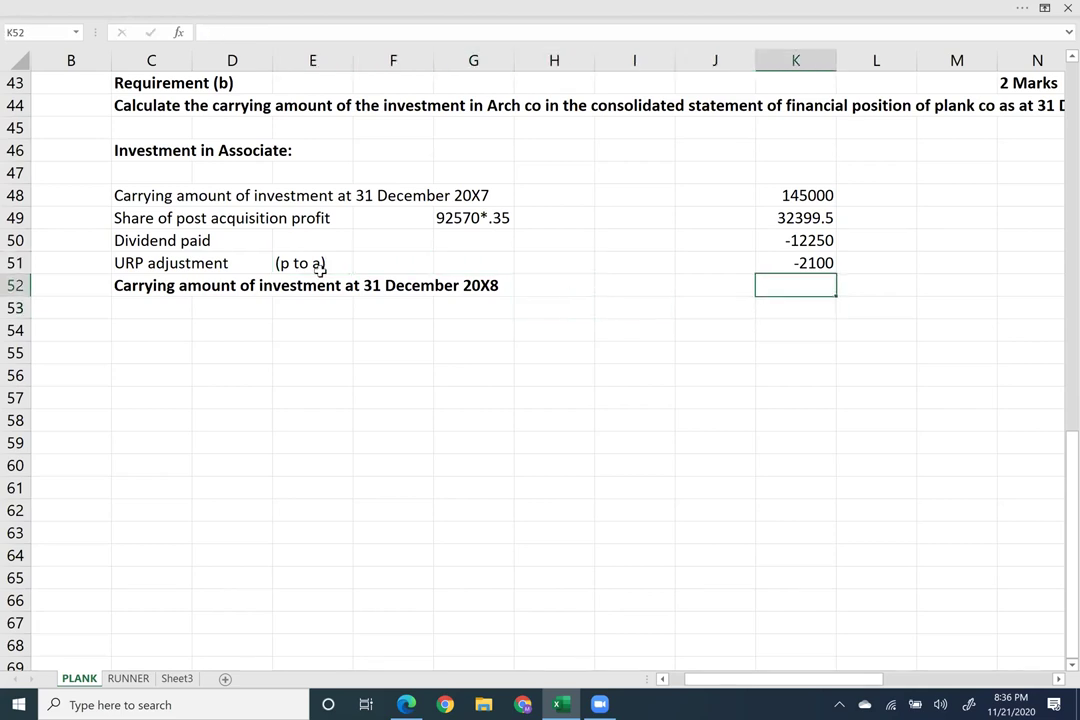
pyautogui.press('alt')
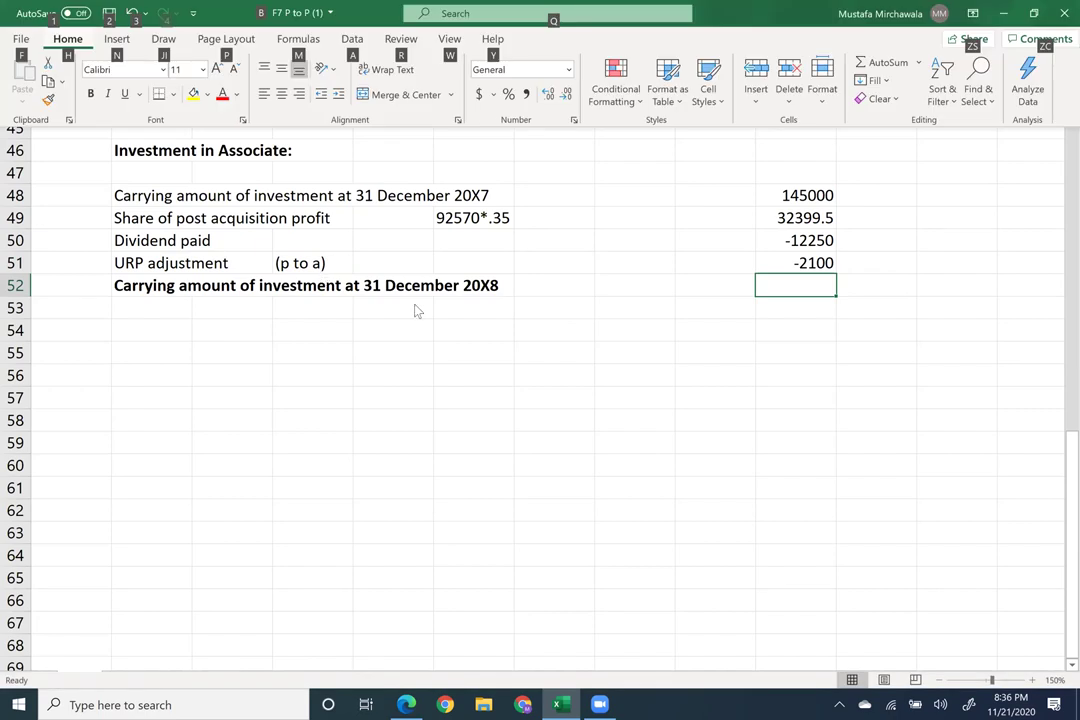
pyautogui.press('Escape')
pyautogui.click(795, 290)
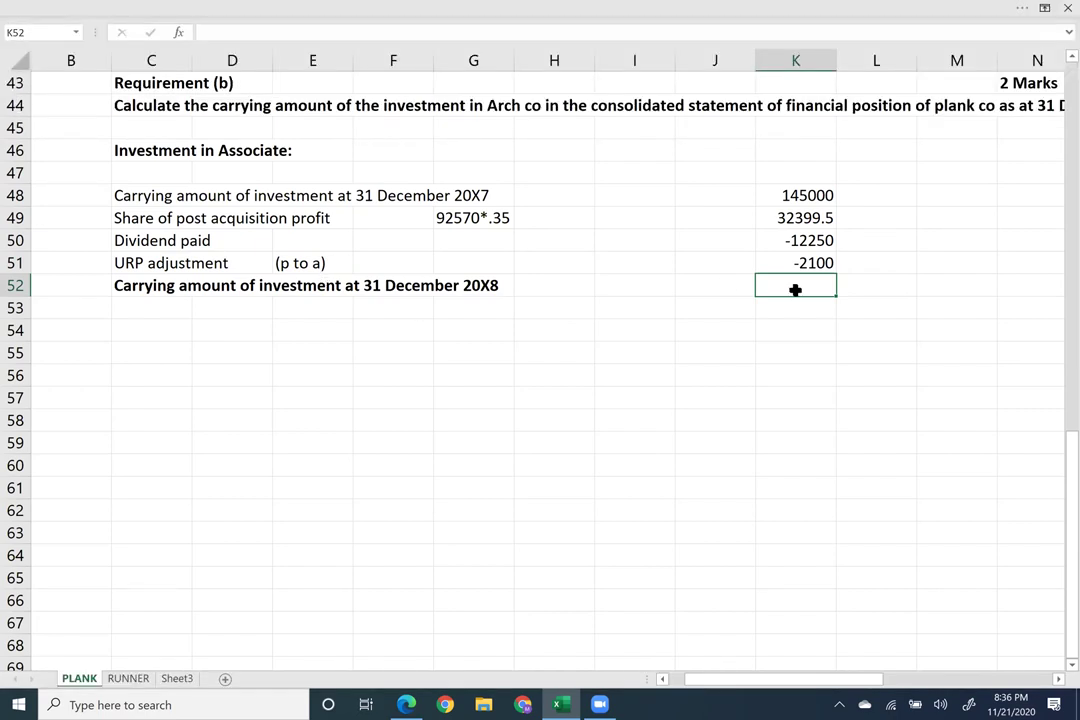
pyautogui.press('alt')
pyautogui.press('alt')
pyautogui.hotkey('alt', '=')
pyautogui.press('Return')
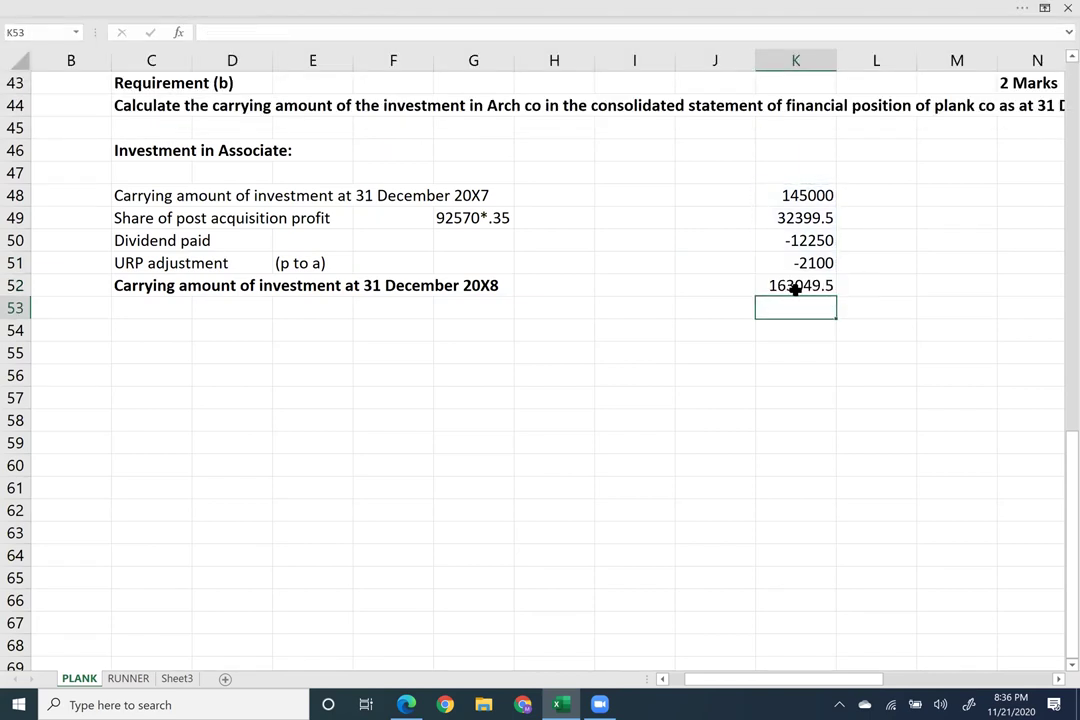
pyautogui.click(795, 288)
pyautogui.hotkey('ctrl', 'b')
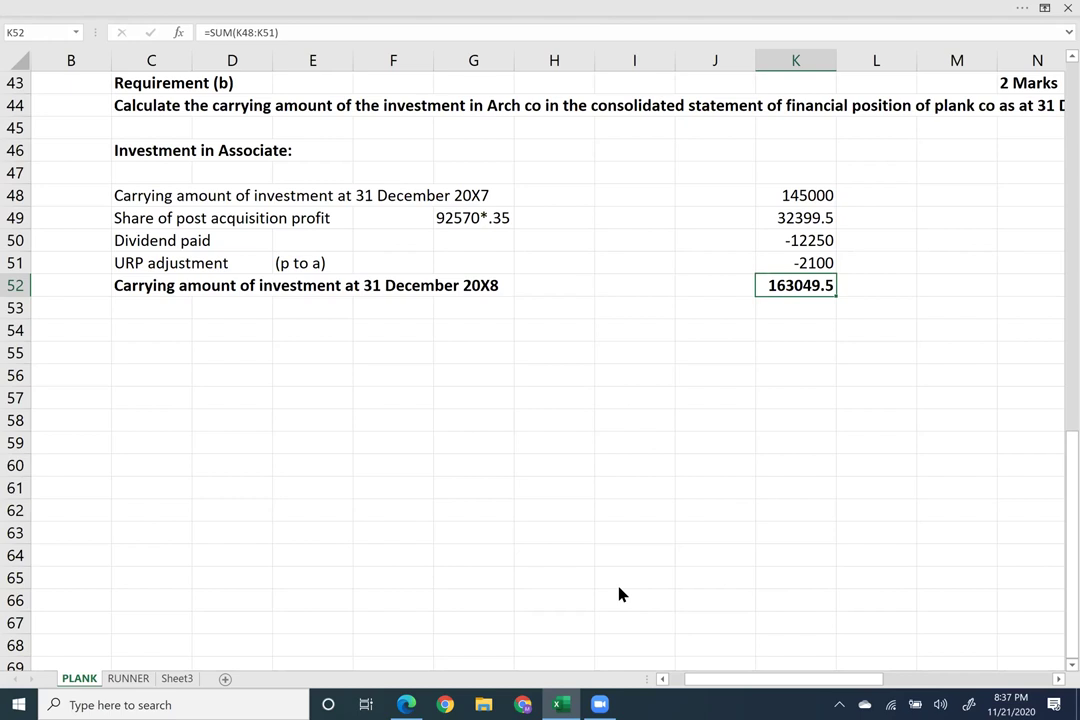
# Switch to Zoom, open the handwritten Untitled Notebook on the shared iPad and go to the Disposals page, 20 of 21.
pyautogui.click(591, 704)
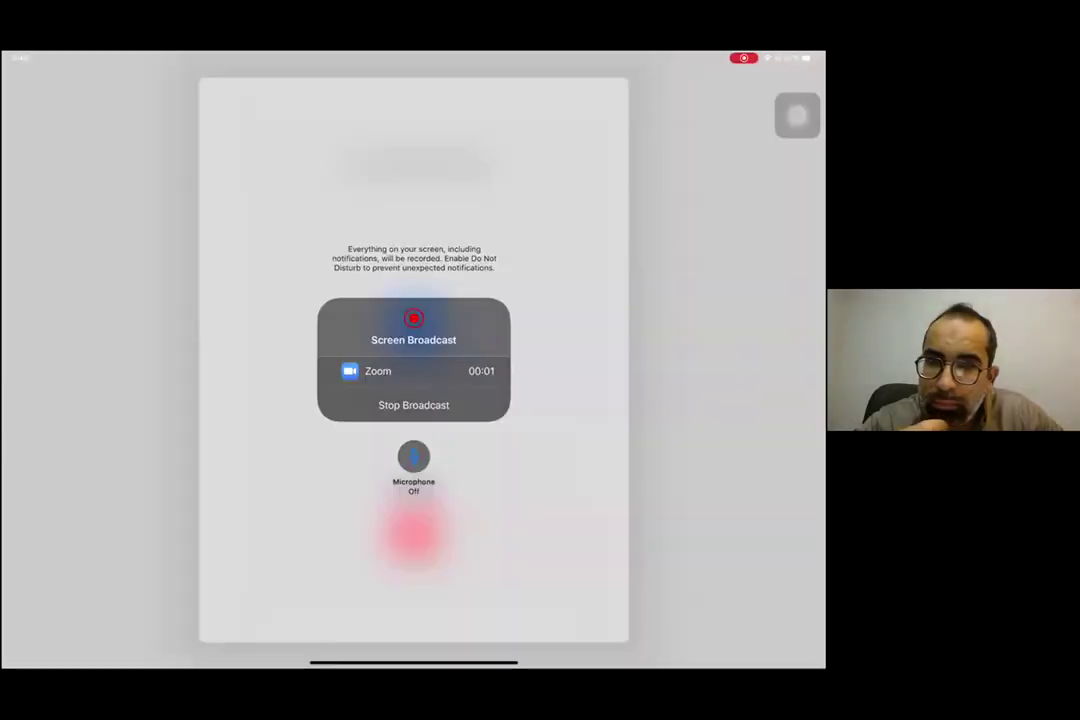
pyautogui.moveTo(414, 662); pyautogui.dragTo(426, 540)
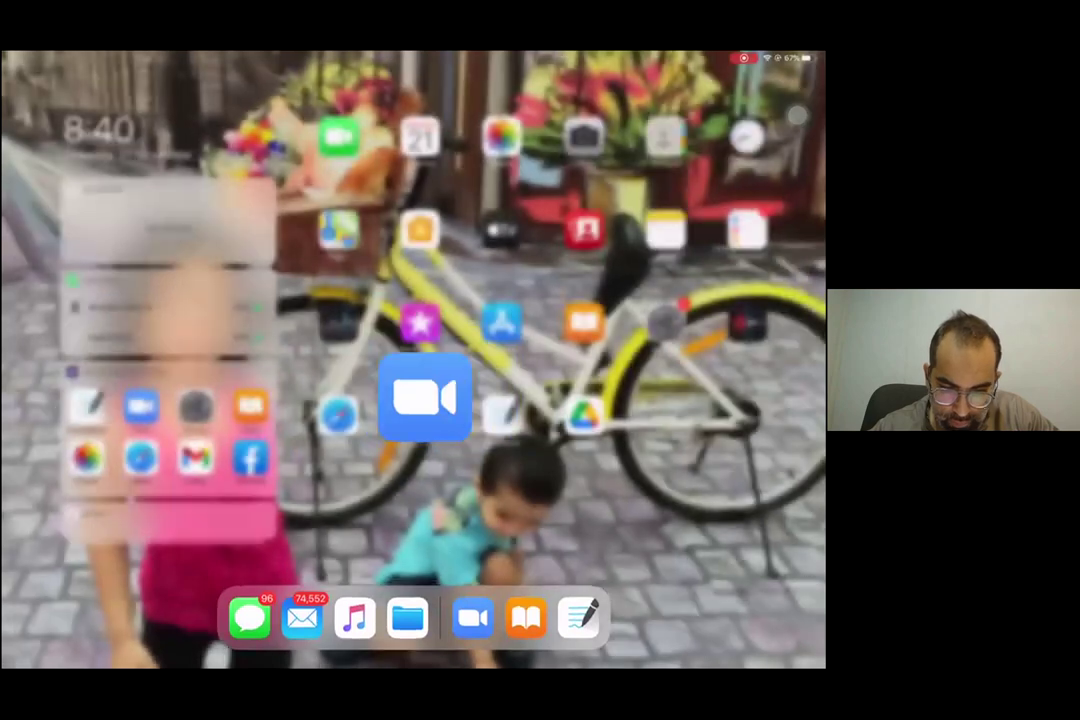
pyautogui.click(578, 612)
pyautogui.scroll(-10, 413, 400)
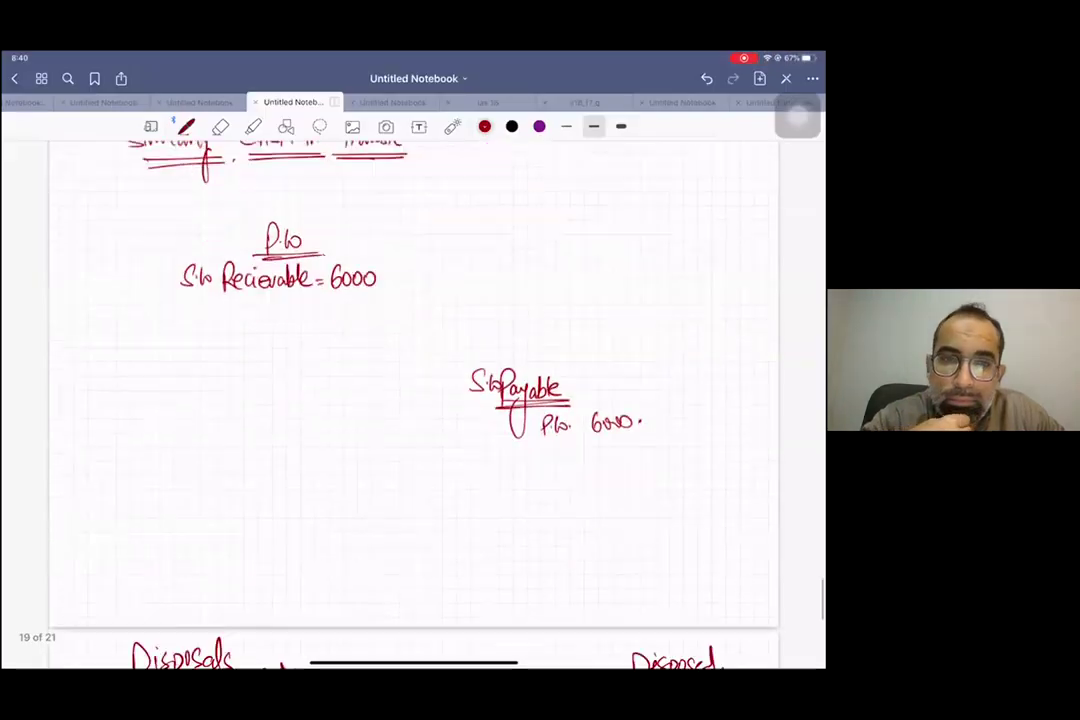
pyautogui.scroll(-1, 413, 400)
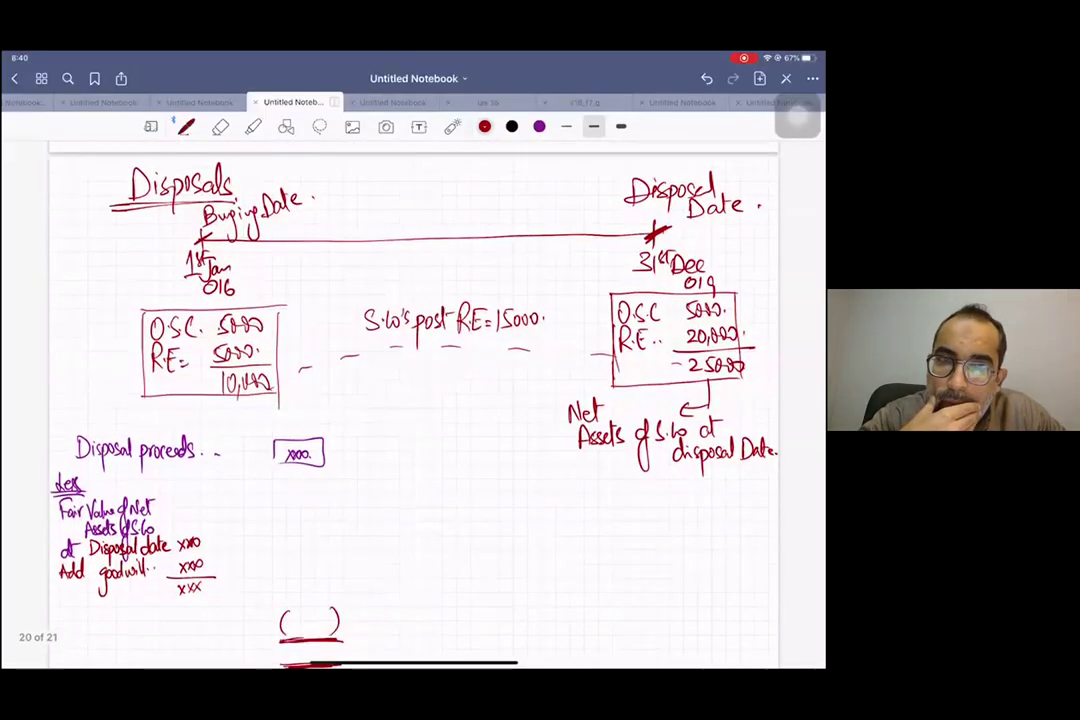